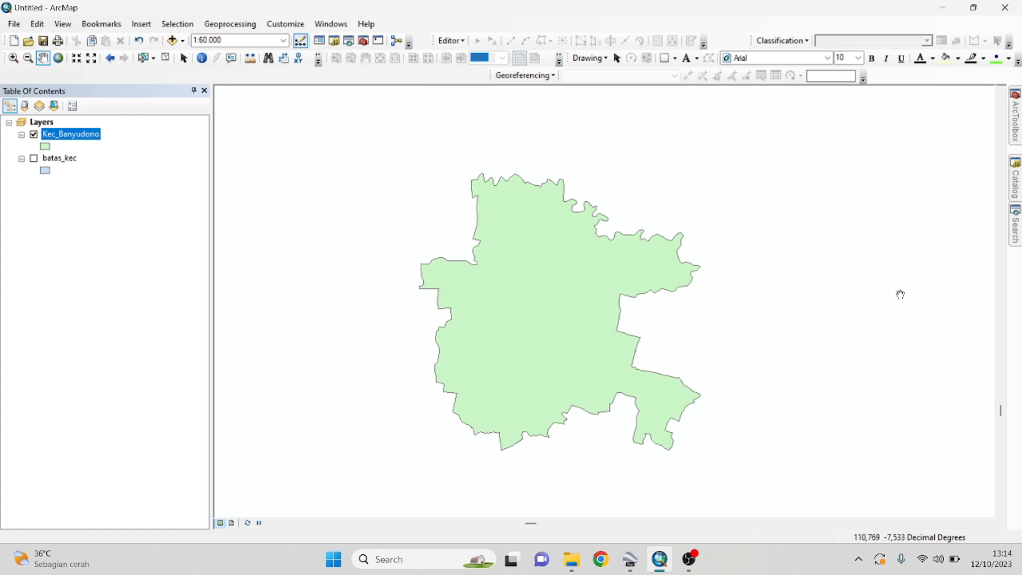
{"action": "left_click_drag", "start_coordinate": [644, 274], "coordinate": [632, 247]}
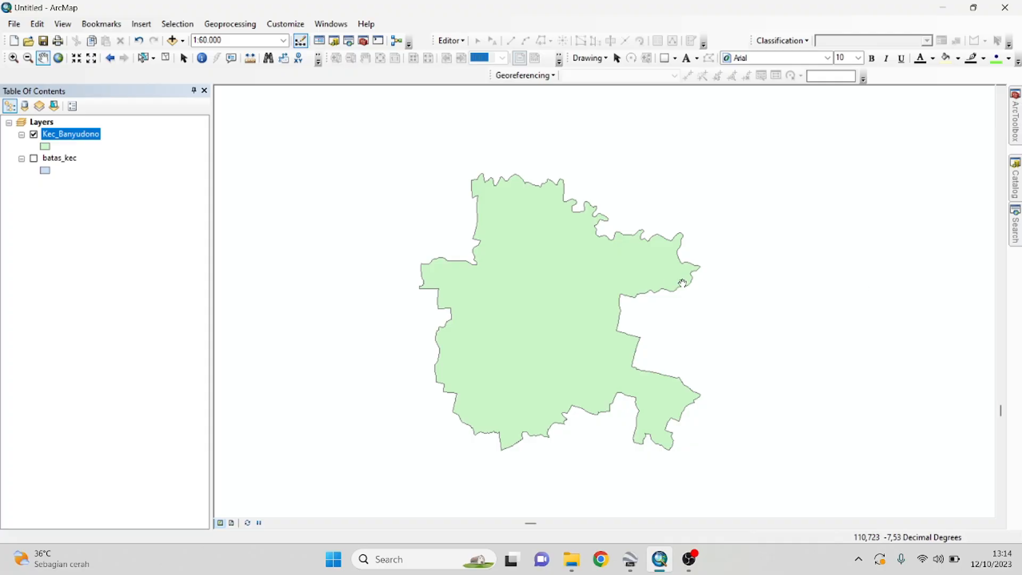
{"action": "left_click_drag", "start_coordinate": [682, 282], "coordinate": [666, 244]}
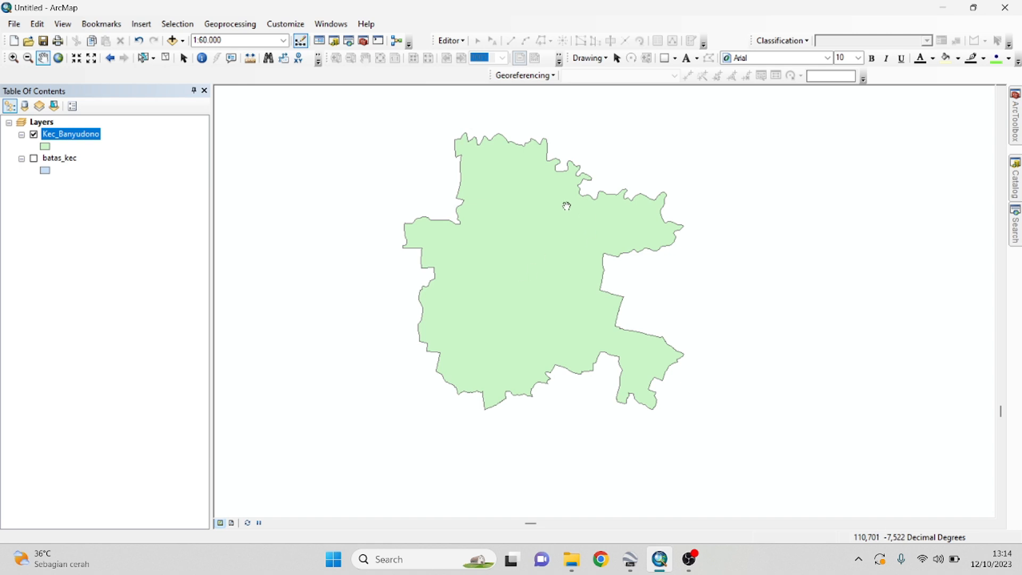
{"action": "left_click_drag", "start_coordinate": [565, 208], "coordinate": [578, 216]}
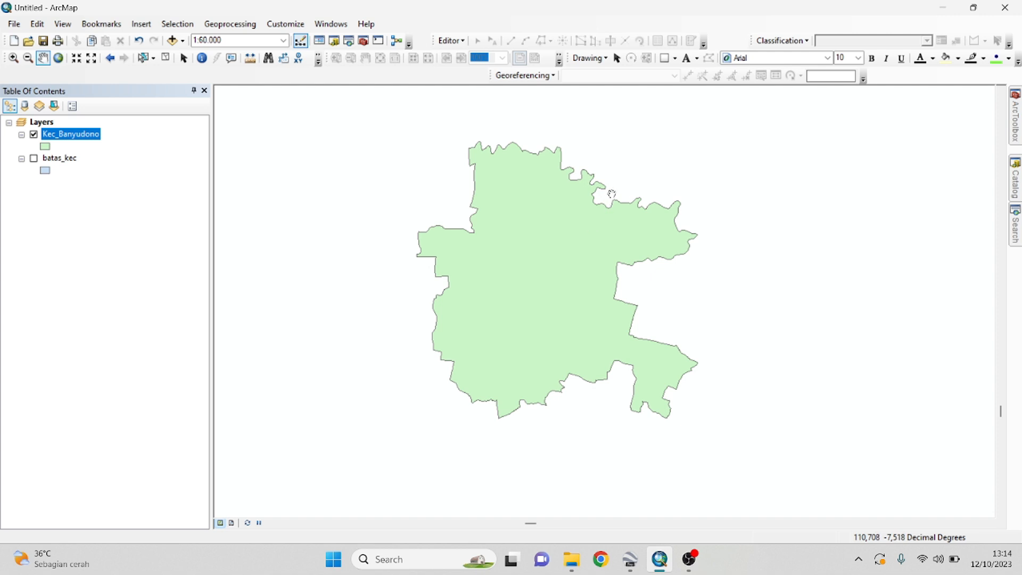
- Search the geoprocessing tools for "fishnet" and open the Create Fishnet tool
{"action": "left_click", "coordinate": [1015, 224]}
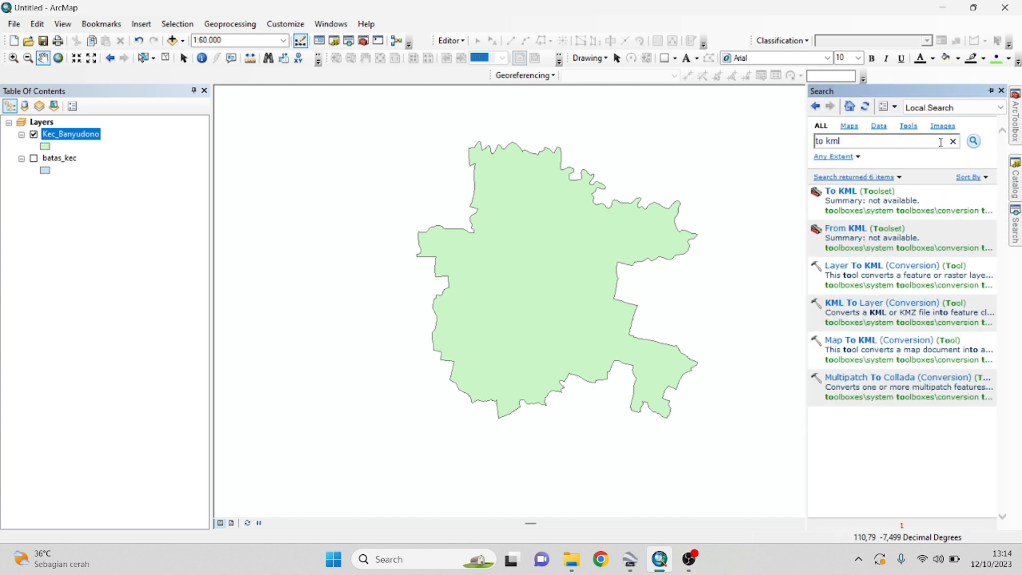
{"action": "key", "text": "ctrl+a"}
{"action": "type", "text": "fishnet"}
{"action": "key", "text": "Return"}
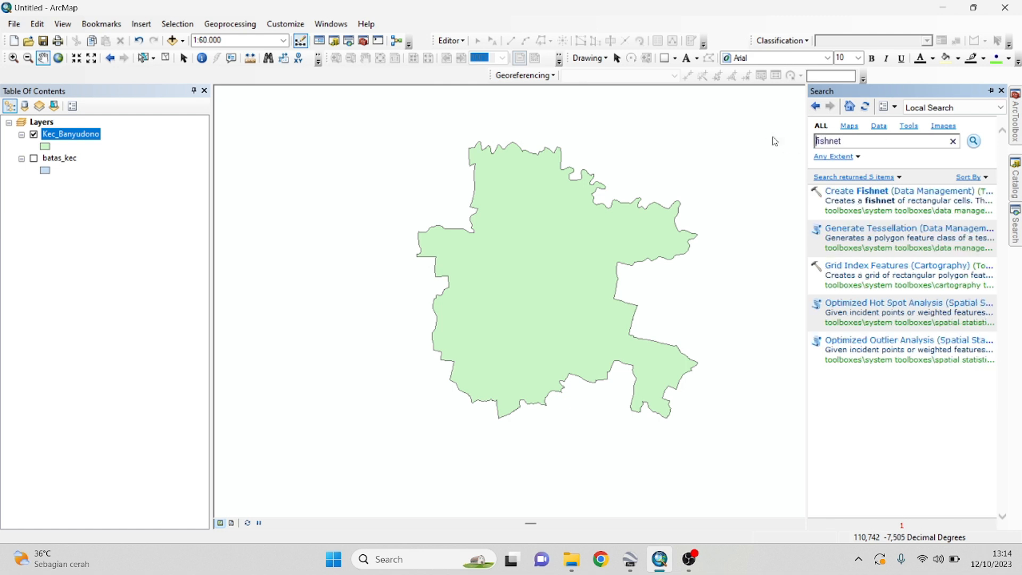
{"action": "left_click", "coordinate": [889, 196]}
{"action": "left_click_drag", "start_coordinate": [669, 145], "coordinate": [703, 214]}
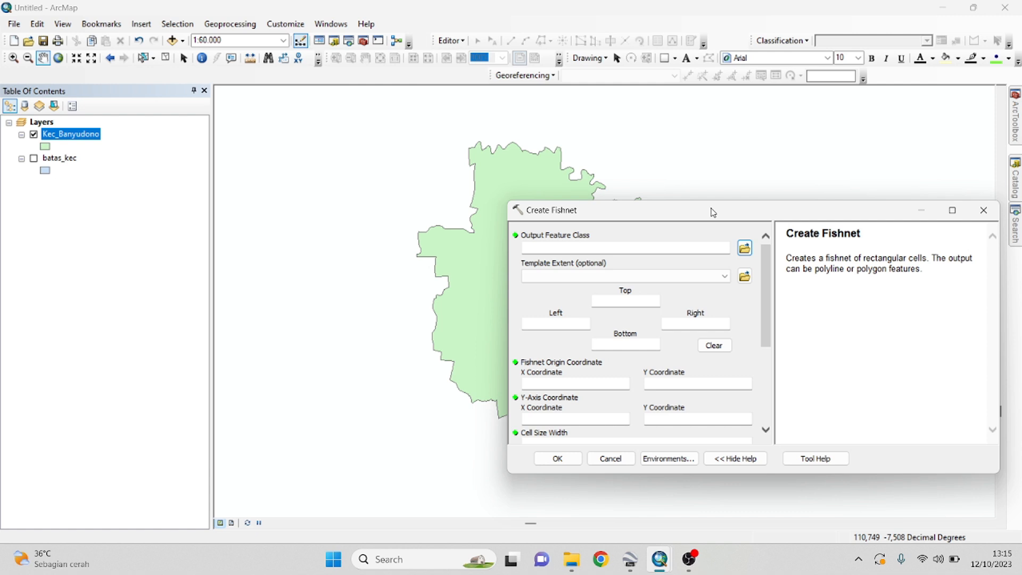
{"action": "left_click_drag", "start_coordinate": [699, 212], "coordinate": [669, 126]}
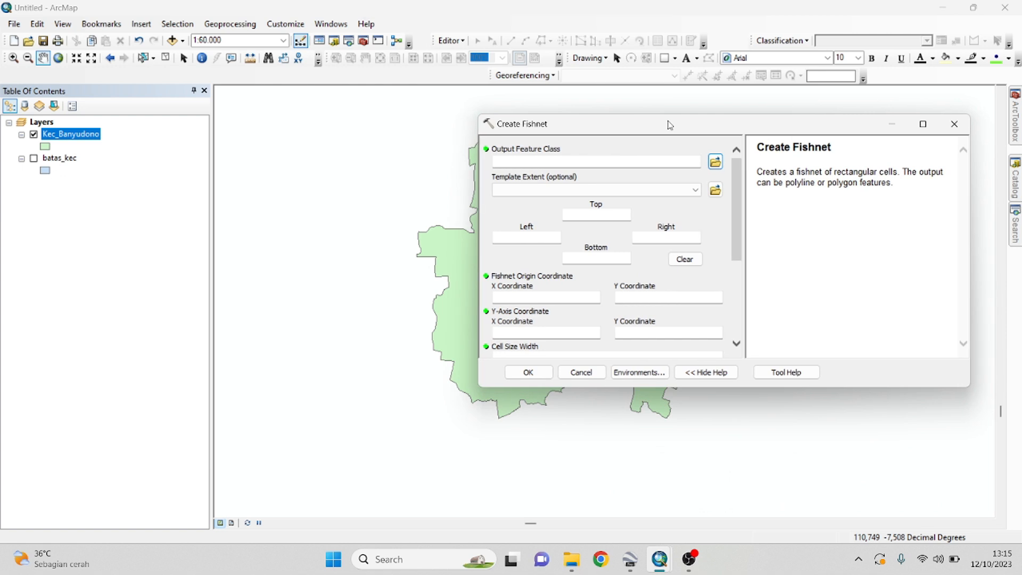
- Set the fishnet output to fishnet_banyudono in the Pemodelan GIS folder, with the template extent same as layer Kec_Banyudono
{"action": "left_click", "coordinate": [715, 162]}
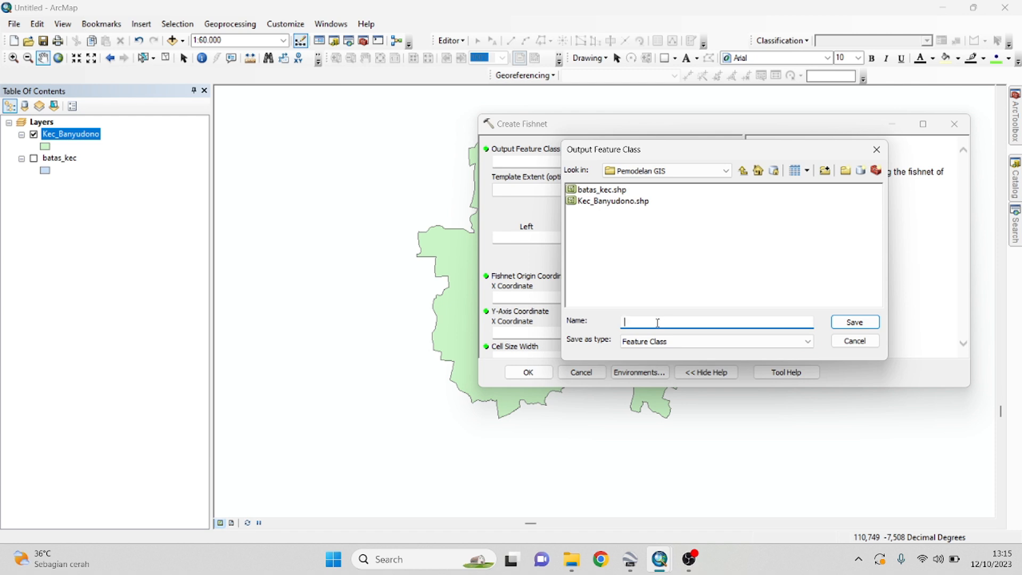
{"action": "type", "text": "fishnet_banyudono"}
{"action": "left_click", "coordinate": [857, 325]}
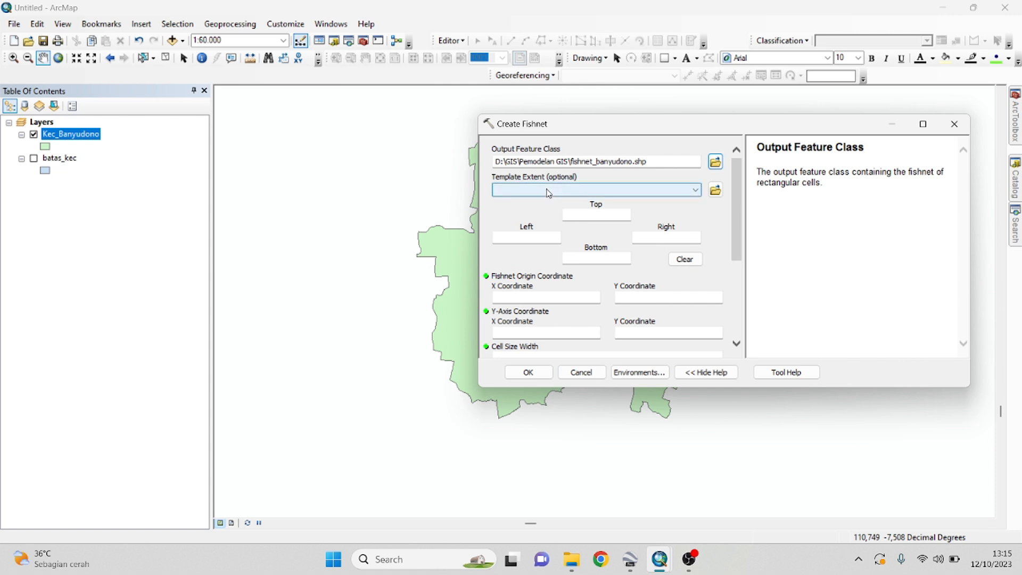
{"action": "left_click", "coordinate": [696, 193]}
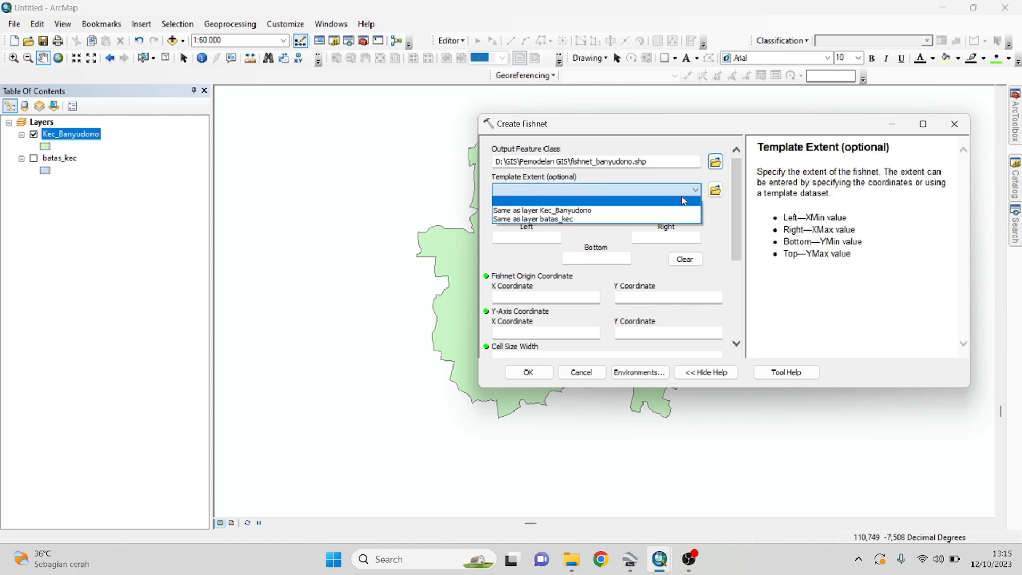
{"action": "left_click", "coordinate": [653, 211]}
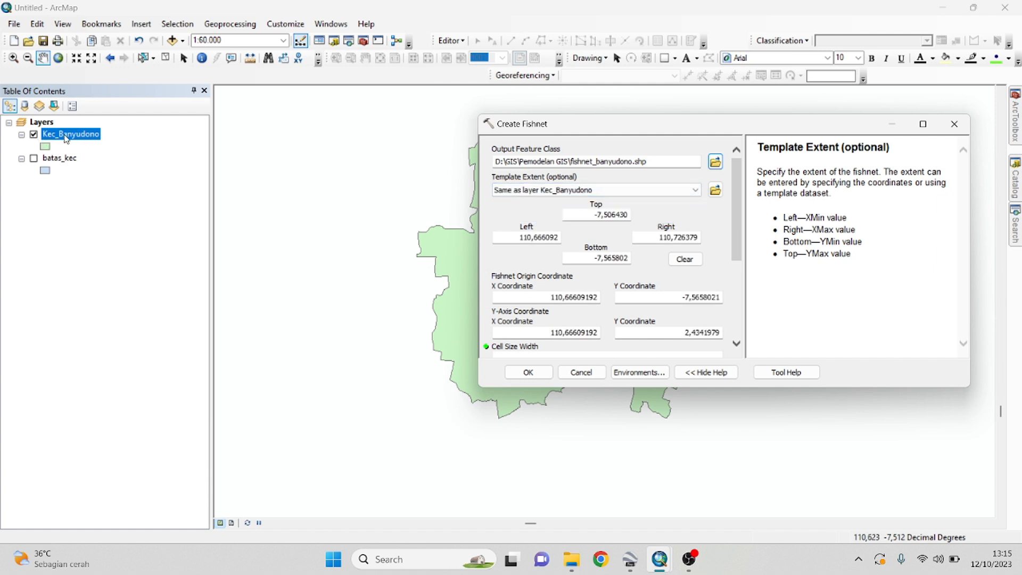
- Set the fishnet's number of rows to 3 and number of columns to 3
{"action": "left_click_drag", "start_coordinate": [739, 192], "coordinate": [733, 266]}
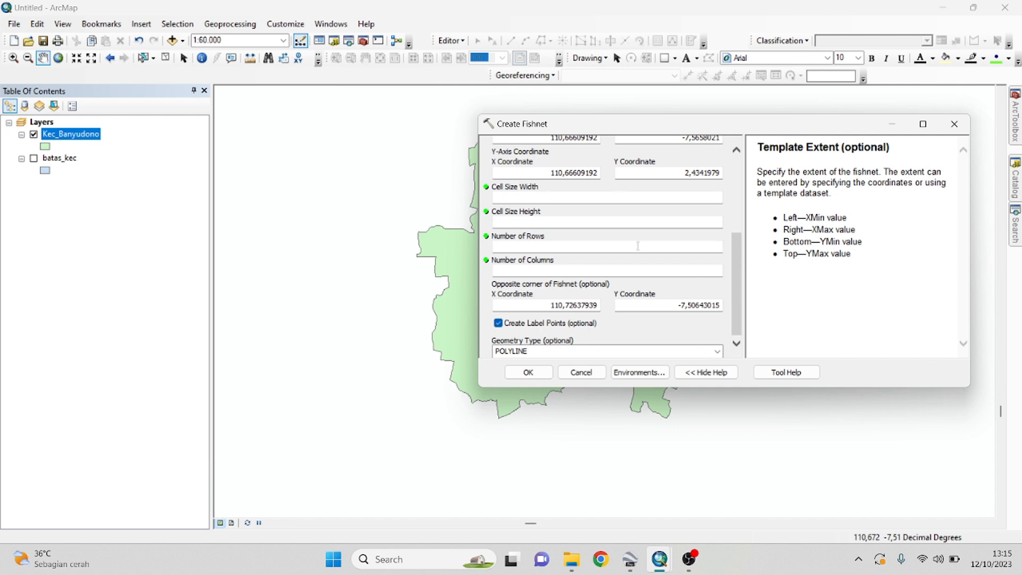
{"action": "left_click", "coordinate": [535, 246]}
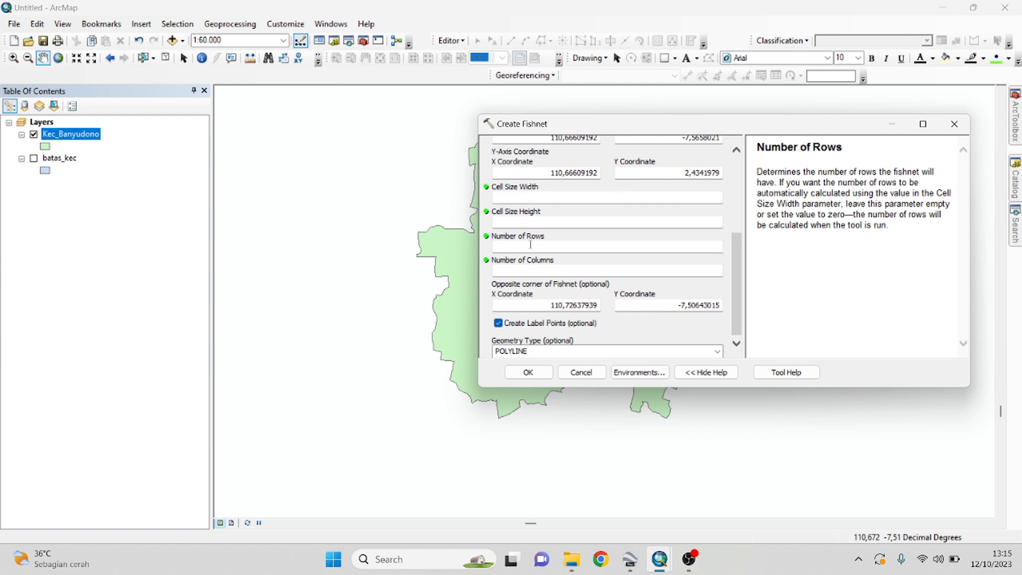
{"action": "type", "text": "3"}
{"action": "key", "text": "Tab"}
{"action": "type", "text": "3"}
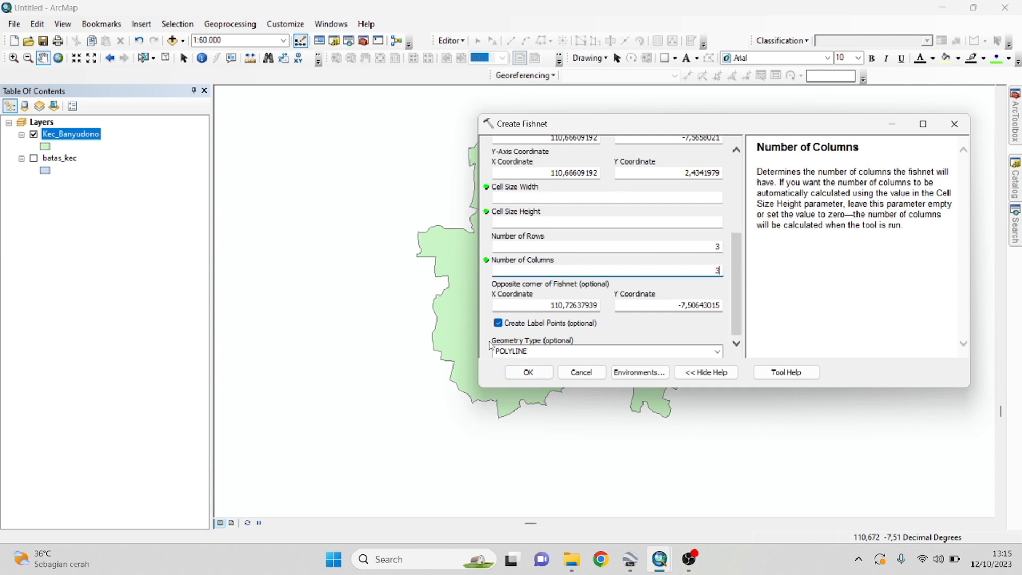
- Turn off label point creation, set the geometry type to POLYGON, and run the Create Fishnet tool
{"action": "left_click", "coordinate": [499, 324]}
{"action": "left_click", "coordinate": [717, 352]}
{"action": "left_click", "coordinate": [717, 351]}
{"action": "left_click", "coordinate": [641, 372]}
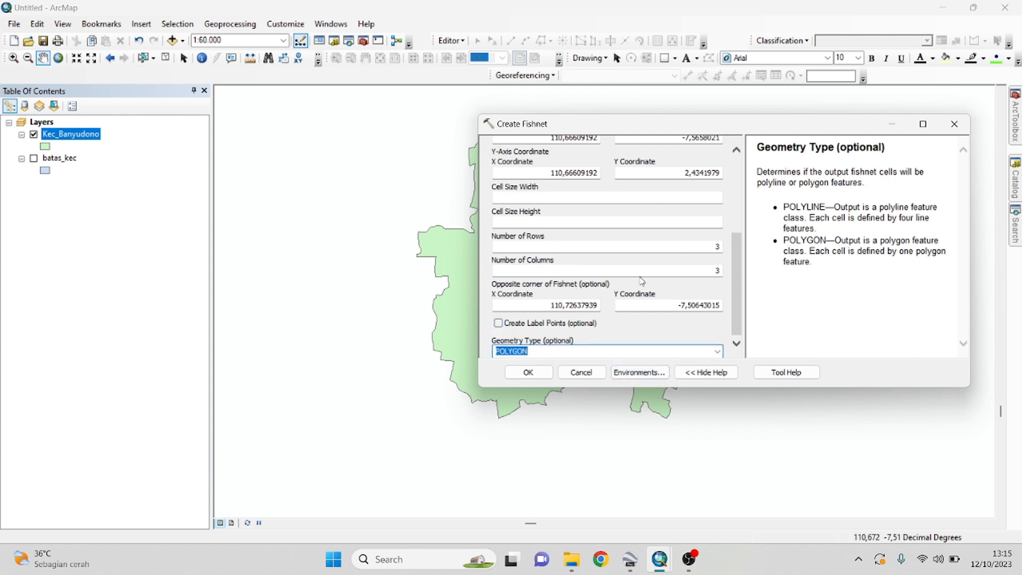
{"action": "scroll", "coordinate": [709, 246], "scroll_direction": "up", "scroll_amount": 5}
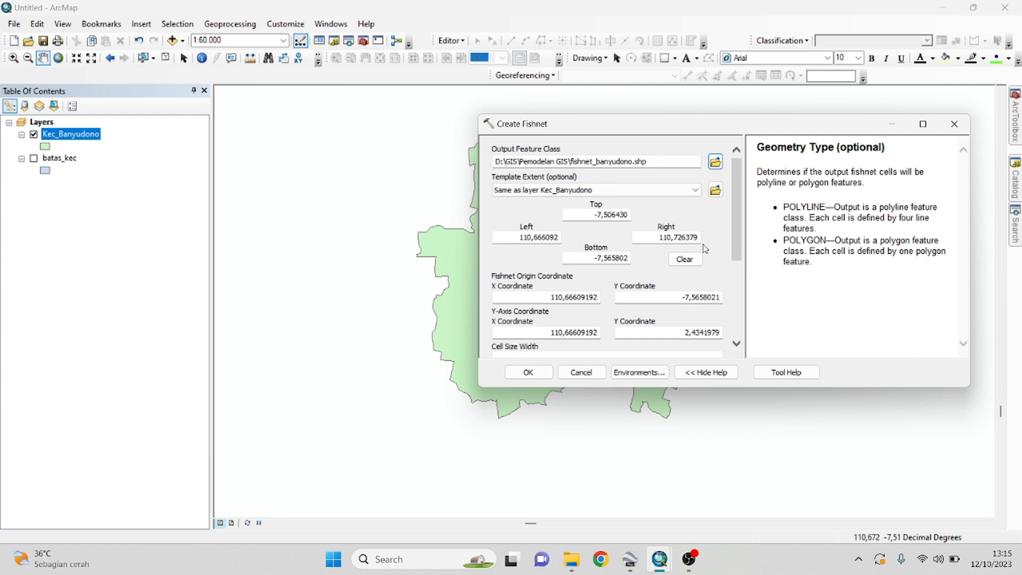
{"action": "scroll", "coordinate": [703, 246], "scroll_direction": "down", "scroll_amount": 5}
{"action": "left_click", "coordinate": [541, 375]}
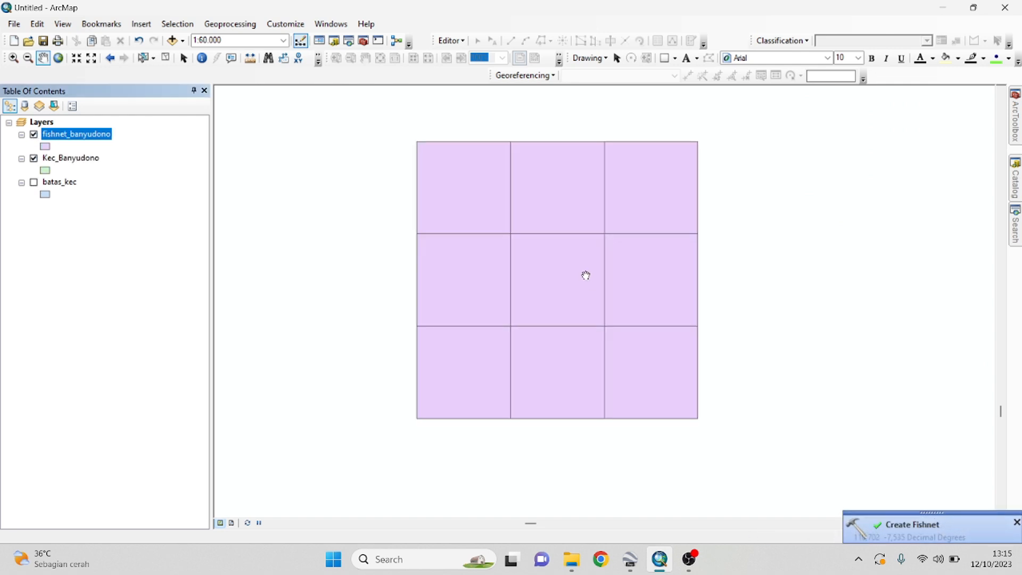
- Symbolize the fishnet_banyudono layer with a hollow fill and black outline, and select the layer
{"action": "left_click", "coordinate": [46, 146]}
{"action": "left_click", "coordinate": [74, 308]}
{"action": "left_click", "coordinate": [350, 300]}
{"action": "left_click", "coordinate": [292, 472]}
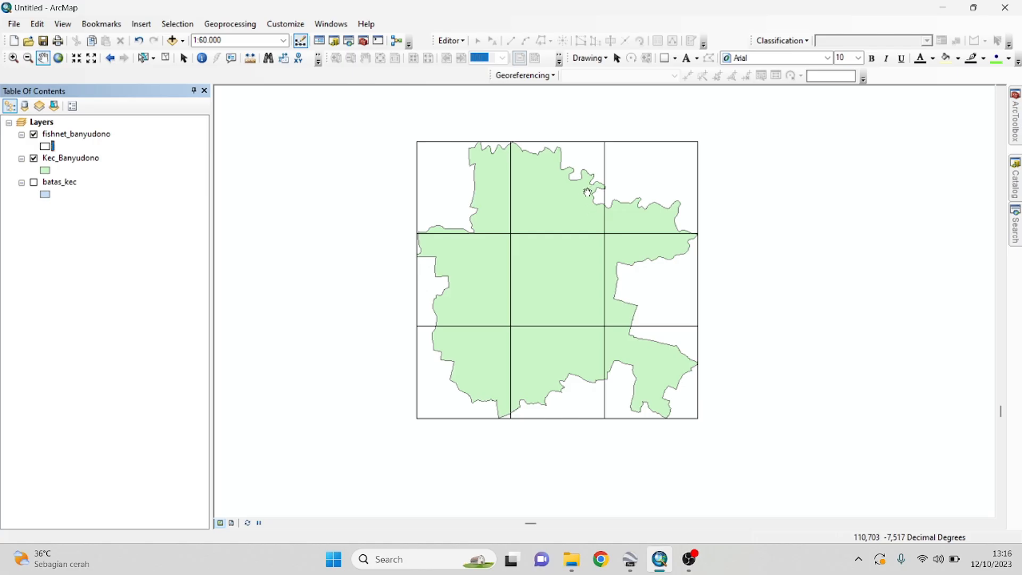
{"action": "left_click", "coordinate": [89, 136]}
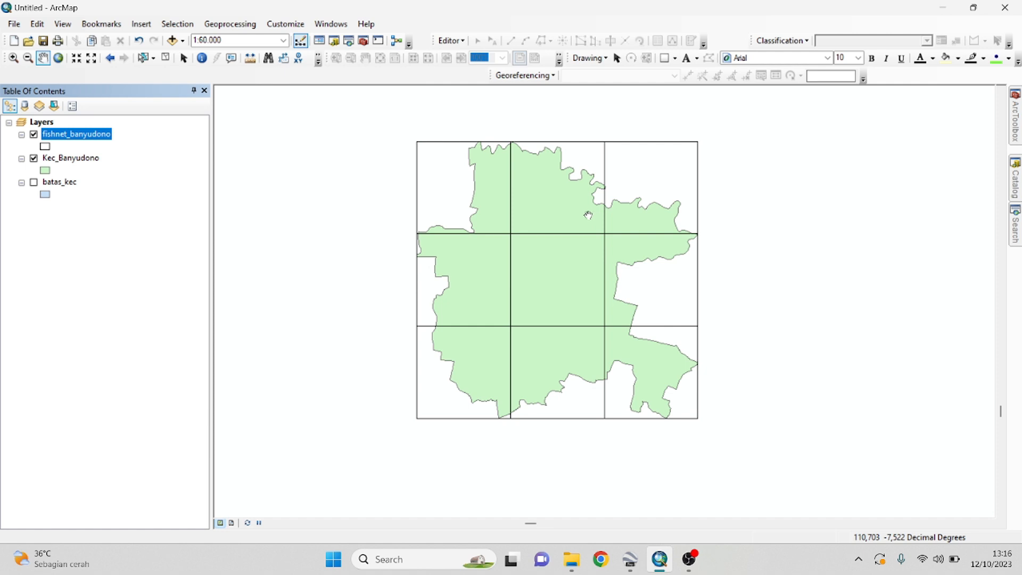
- Search the geoprocessing tools for "to kml" and open the Layer To KML conversion tool
{"action": "left_click", "coordinate": [1018, 237]}
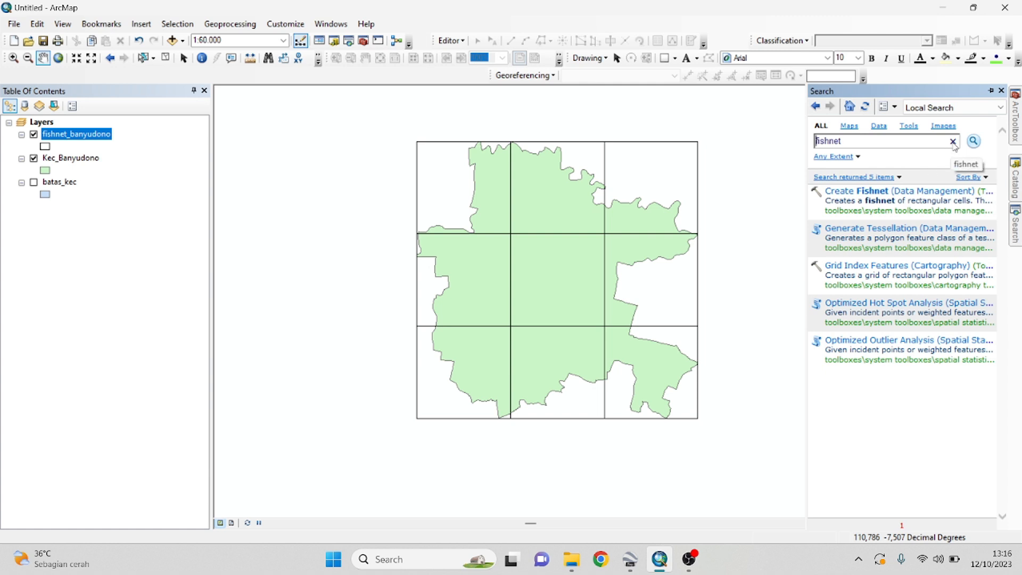
{"action": "left_click_drag", "start_coordinate": [892, 142], "coordinate": [793, 144]}
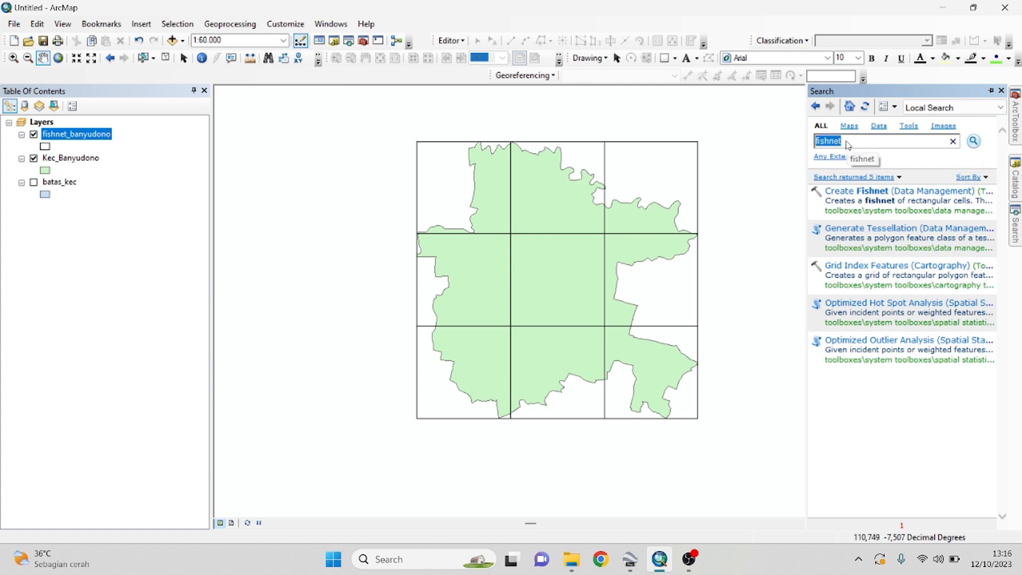
{"action": "type", "text": "to kml"}
{"action": "left_click", "coordinate": [975, 141]}
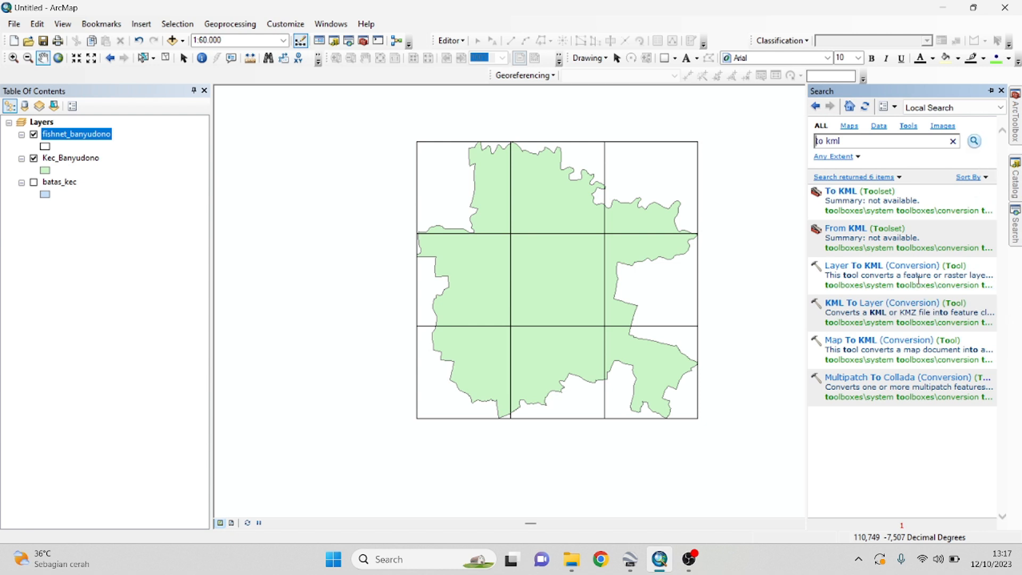
{"action": "left_click", "coordinate": [915, 266]}
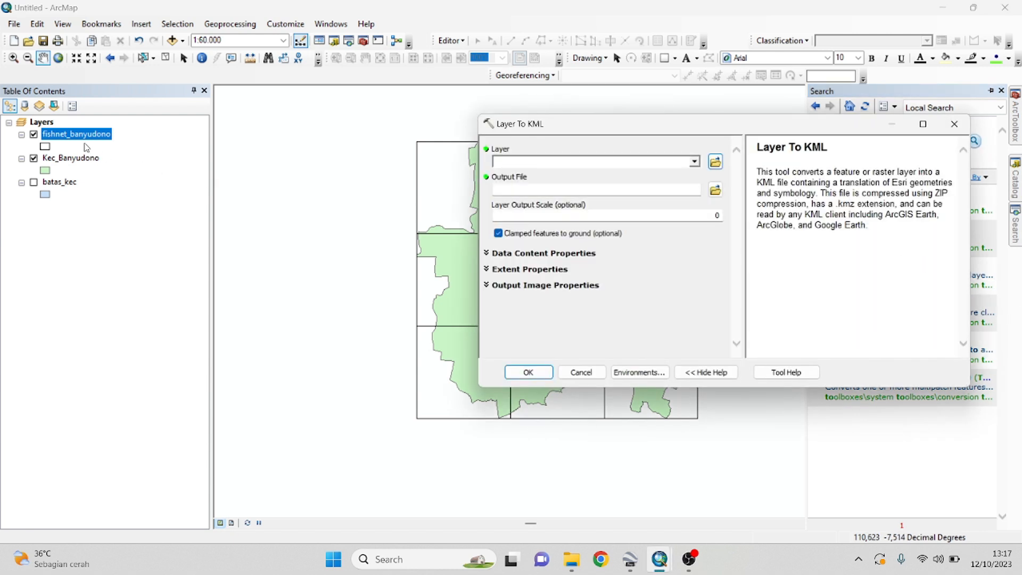
- Convert the fishnet_banyudono layer to KML, saving it as fishnet_banyudono.kmz in the Pemodelan GIS folder
{"action": "left_click_drag", "start_coordinate": [84, 137], "coordinate": [536, 163]}
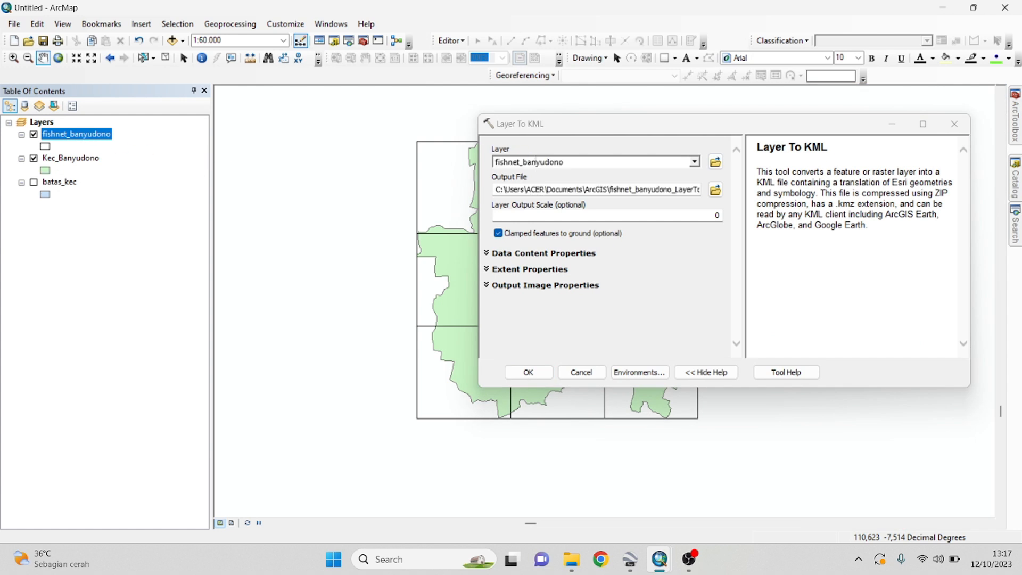
{"action": "left_click", "coordinate": [716, 191]}
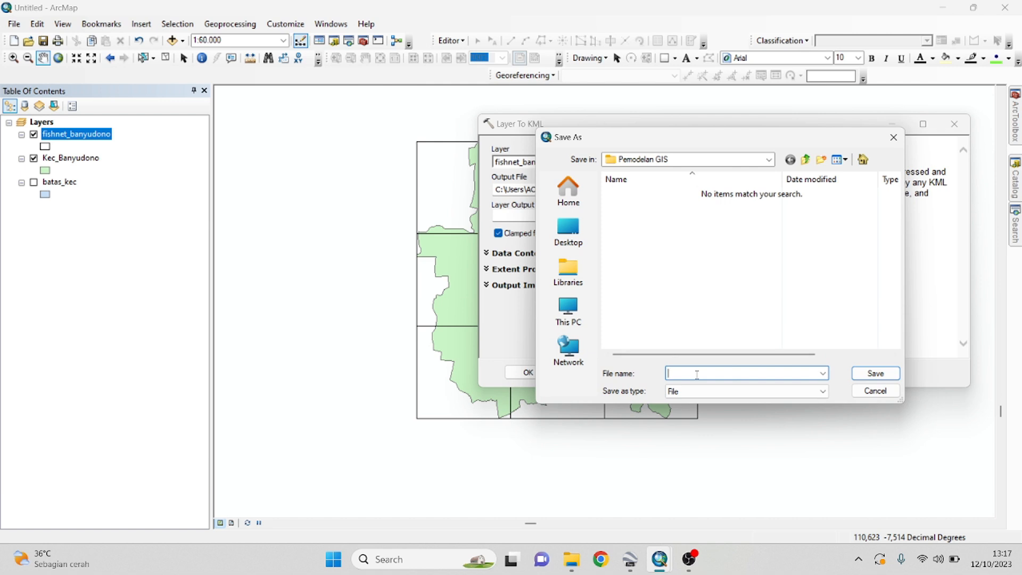
{"action": "type", "text": "fish"}
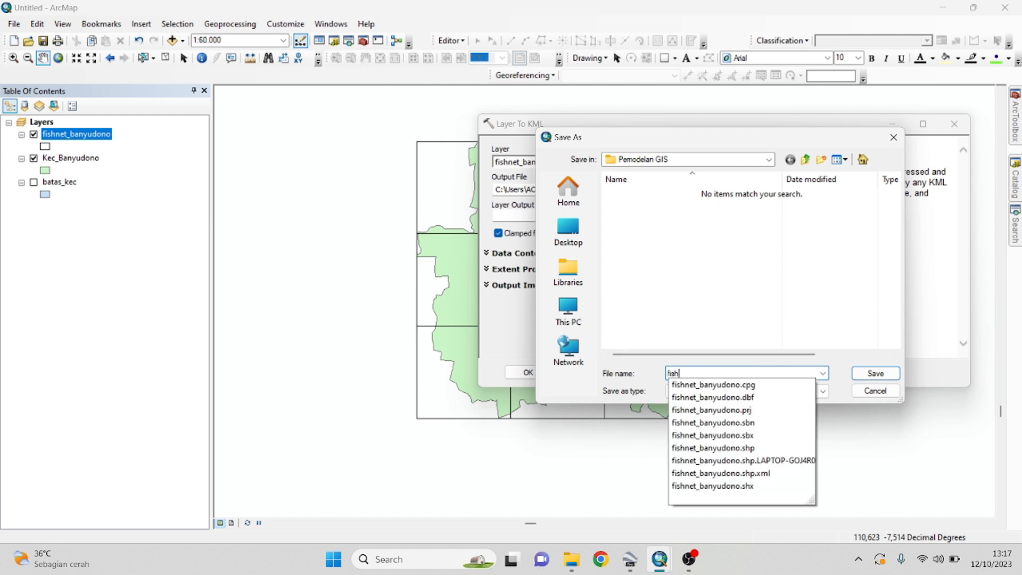
{"action": "type", "text": "me"}
{"action": "key", "text": "BackSpace"}
{"action": "left_click", "coordinate": [859, 374]}
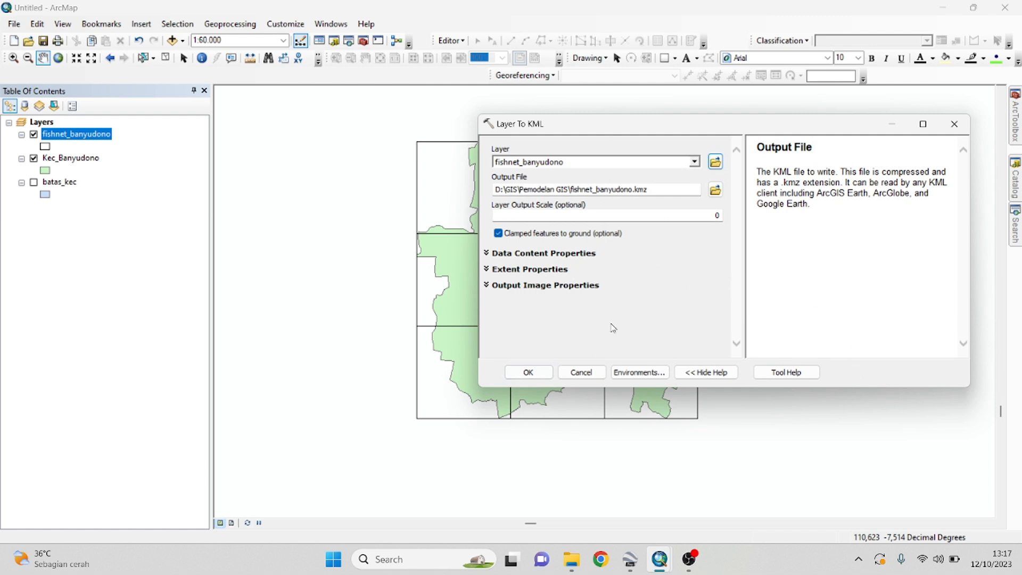
{"action": "left_click", "coordinate": [529, 372]}
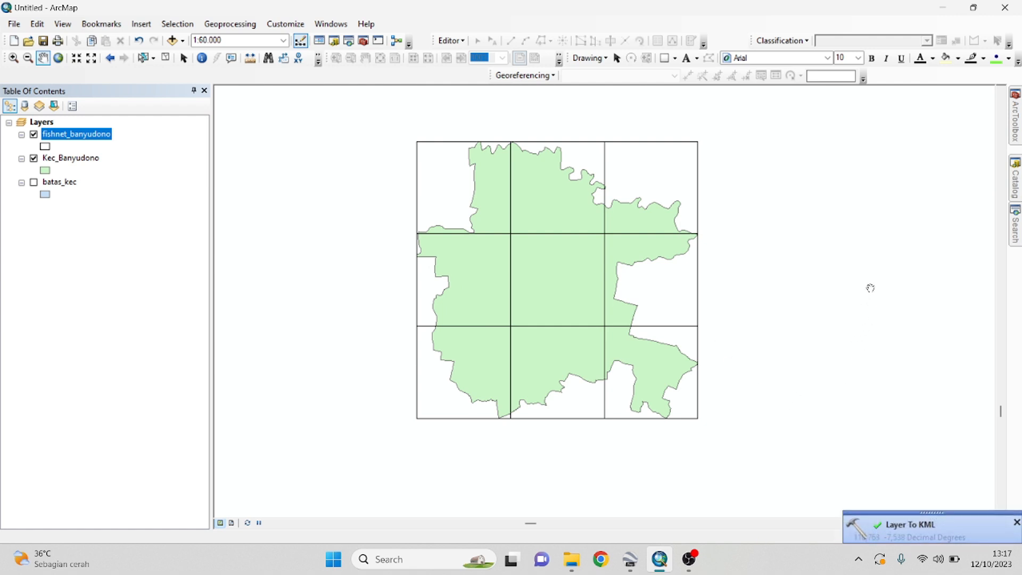
- Switch to File Explorer and open the fishnet_banyudono KMZ file from the Pemodelan GIS folder
{"action": "left_click", "coordinate": [572, 559]}
{"action": "left_click", "coordinate": [71, 387]}
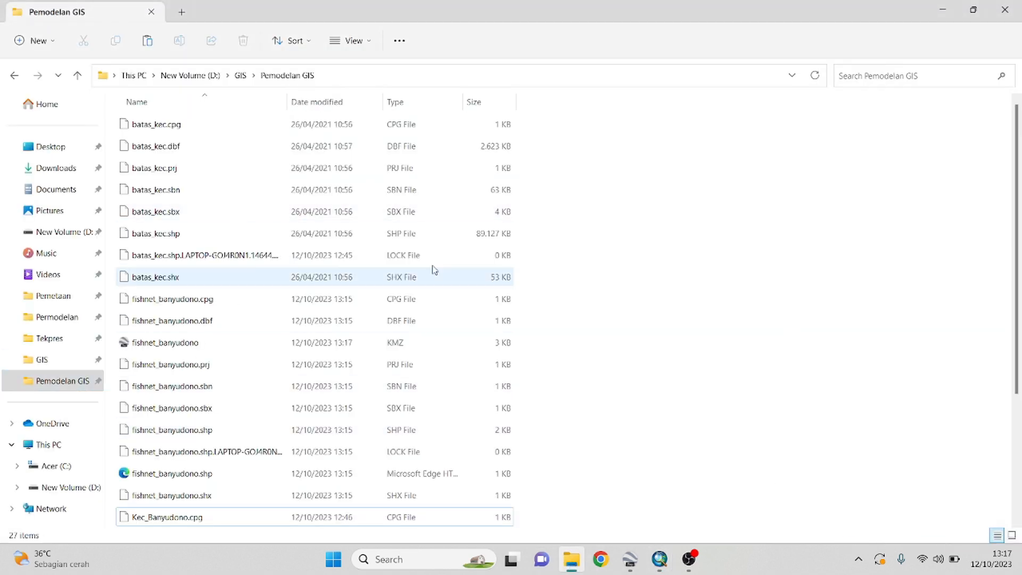
{"action": "scroll", "coordinate": [309, 187], "scroll_direction": "down", "scroll_amount": 2}
{"action": "scroll", "coordinate": [293, 219], "scroll_direction": "up", "scroll_amount": 1}
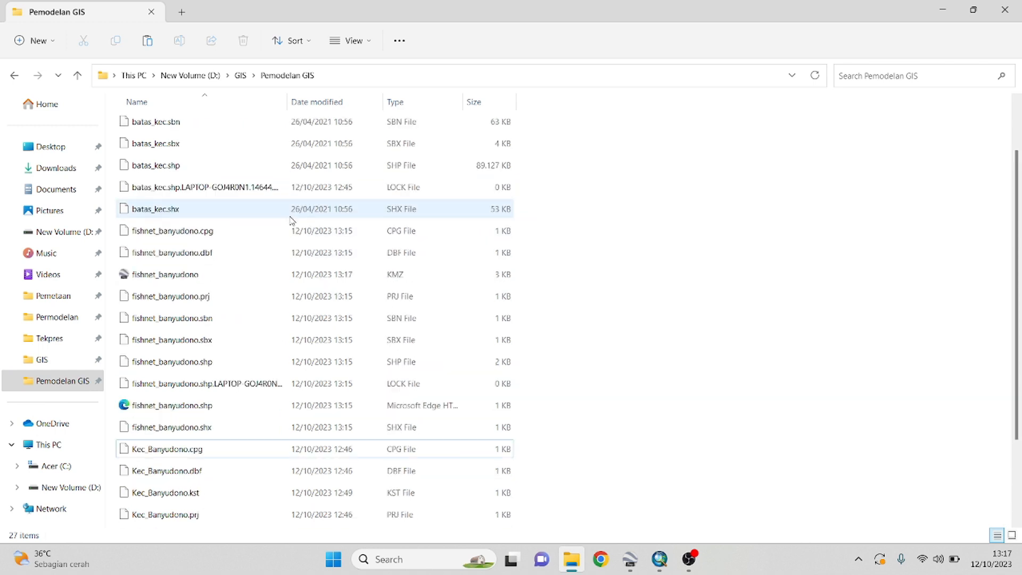
{"action": "double_click", "coordinate": [169, 276]}
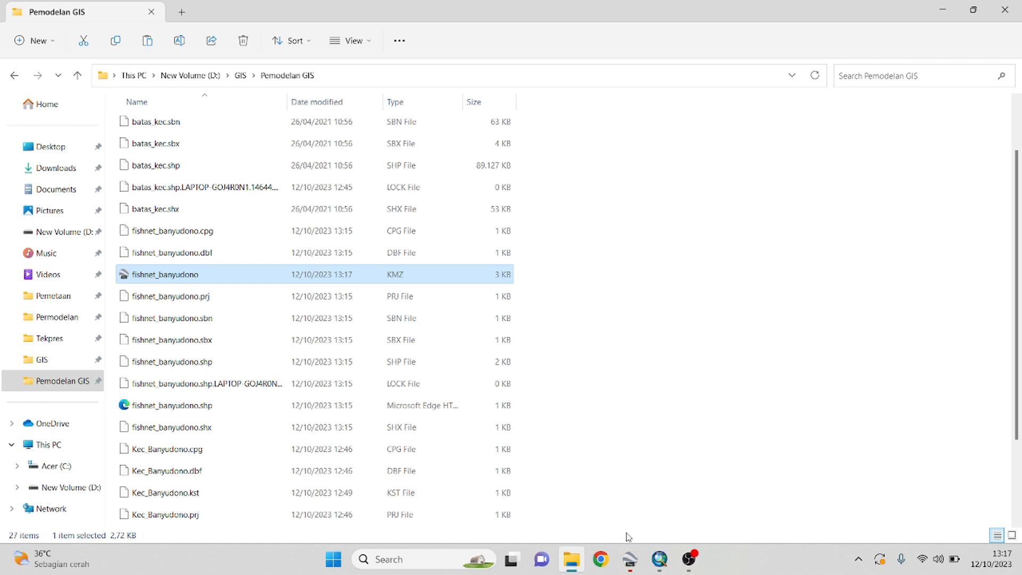
- Switch to Google Earth Pro, reload fishnet_banyudono.kmz, and toggle the grid overlay off and back on
{"action": "left_click", "coordinate": [629, 558]}
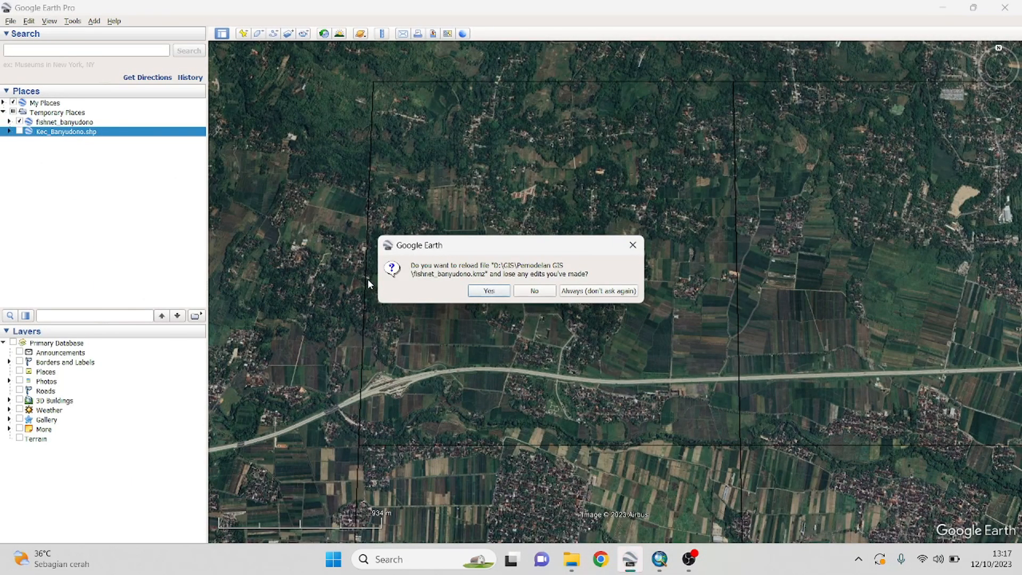
{"action": "left_click", "coordinate": [473, 292]}
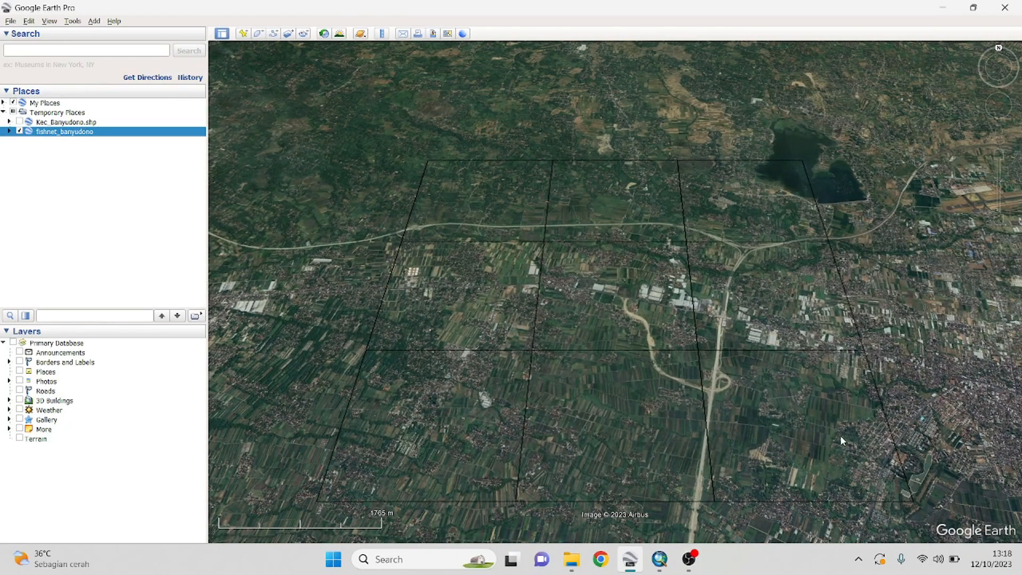
{"action": "left_click", "coordinate": [19, 132]}
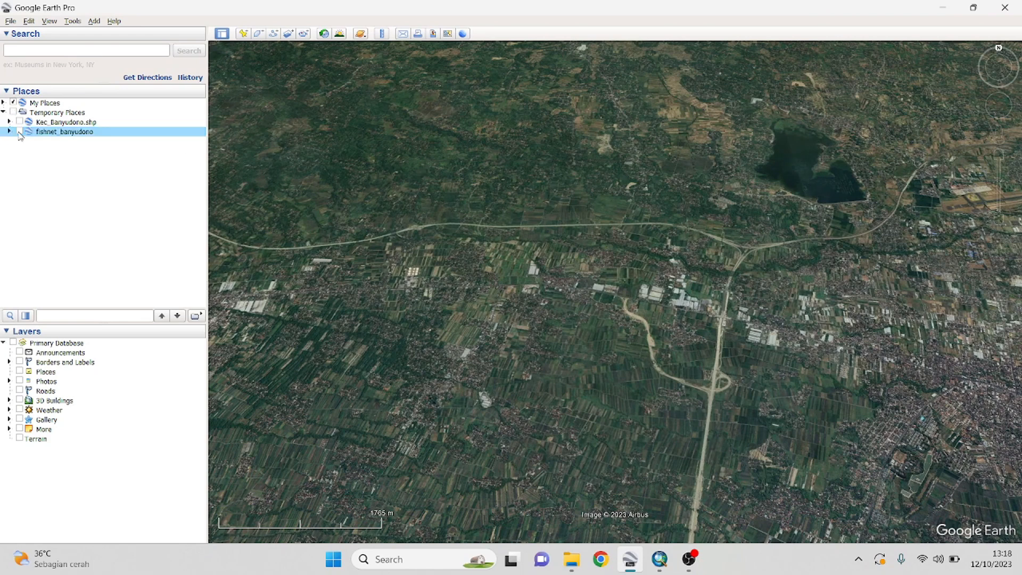
{"action": "left_click", "coordinate": [19, 132]}
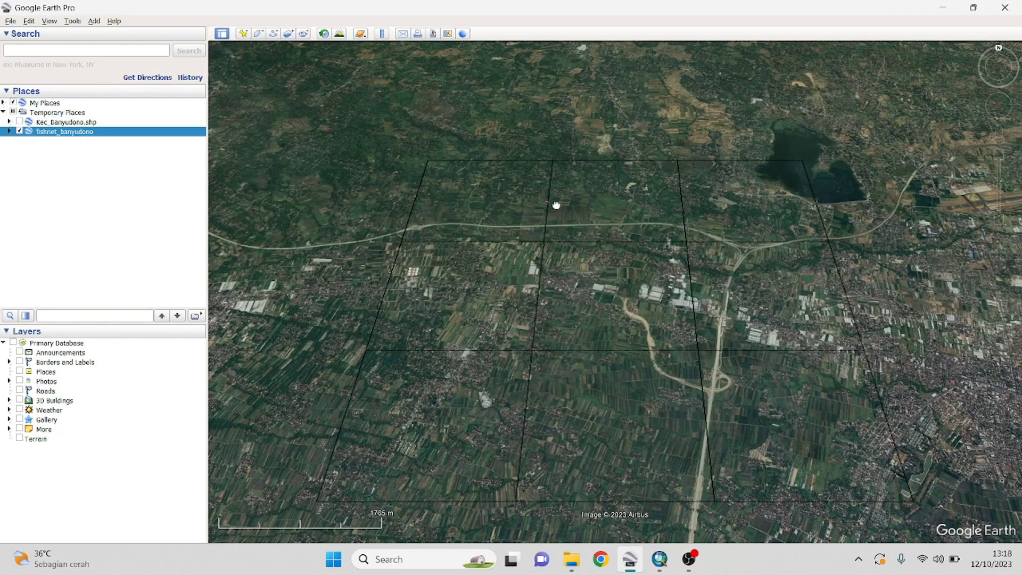
- Show the Kec_Banyudono.shp overlay over the fishnet grid and delete it from Temporary Places
{"action": "scroll", "coordinate": [557, 217], "scroll_direction": "down", "scroll_amount": 2}
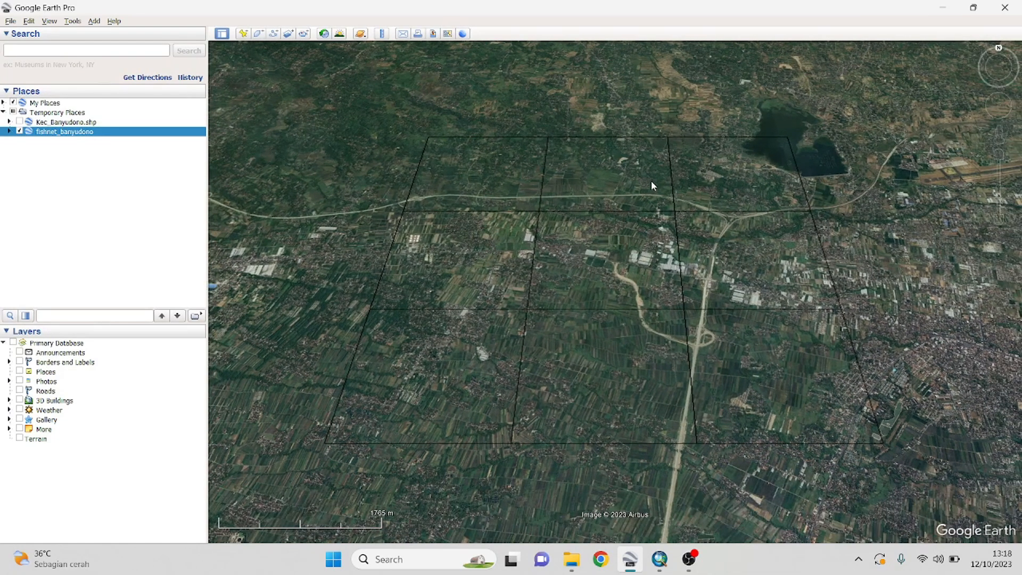
{"action": "left_click", "coordinate": [84, 123]}
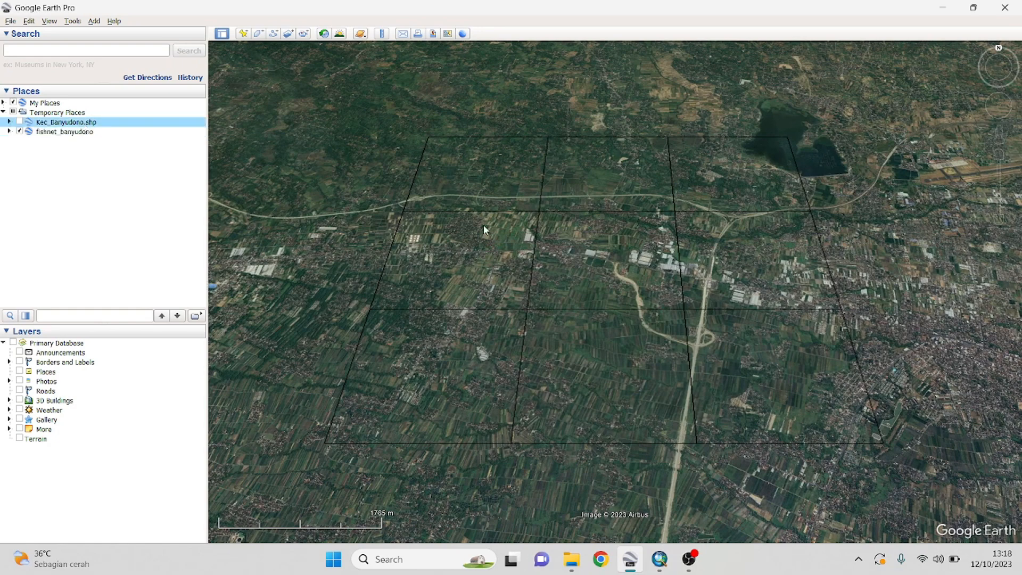
{"action": "left_click_drag", "start_coordinate": [706, 239], "coordinate": [710, 248]}
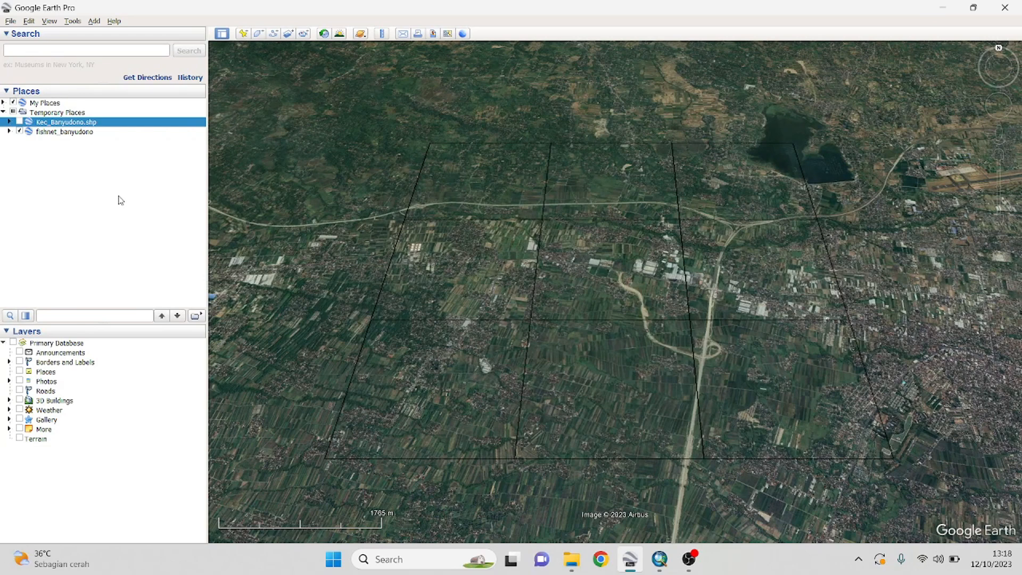
{"action": "left_click", "coordinate": [19, 122]}
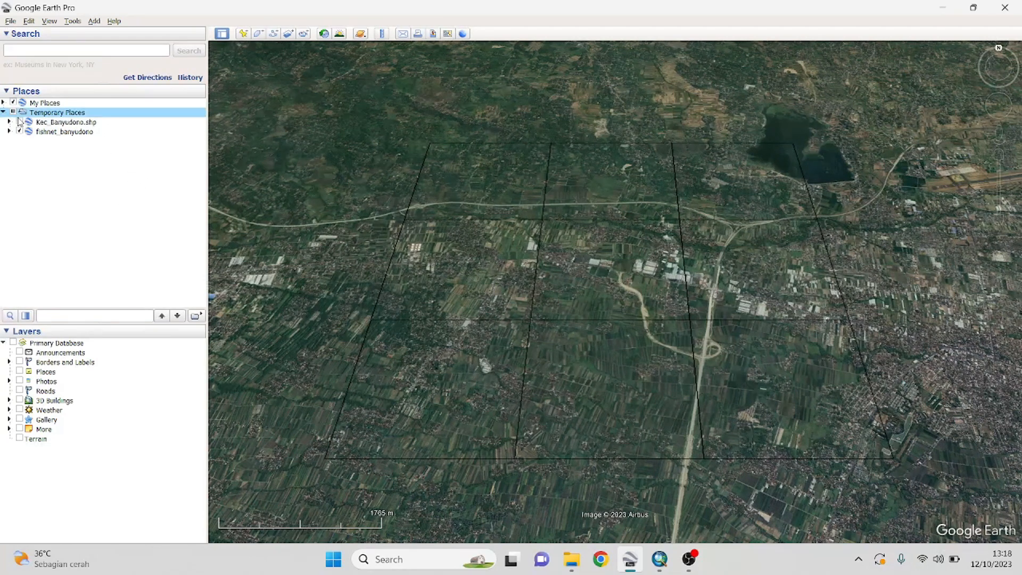
{"action": "left_click", "coordinate": [19, 122]}
{"action": "right_click", "coordinate": [68, 126]}
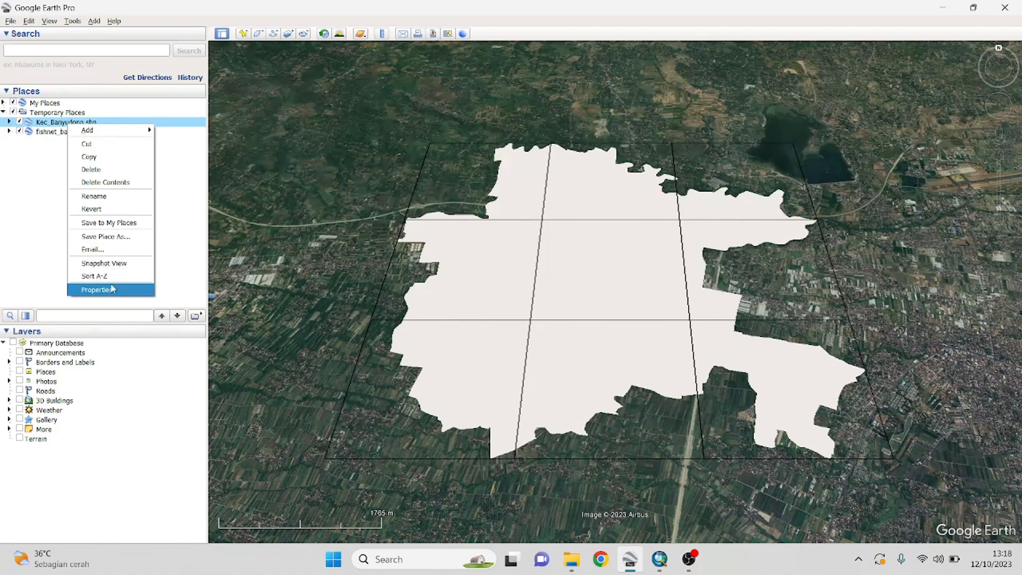
{"action": "left_click", "coordinate": [109, 181]}
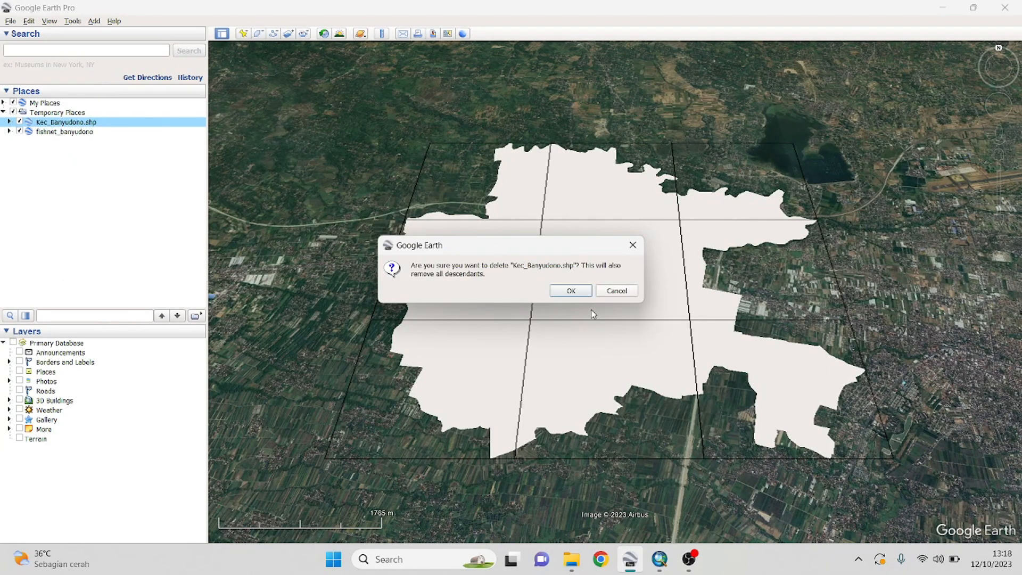
{"action": "left_click", "coordinate": [574, 290]}
- Import Kec_Banyudono.shp from the Pemodelan GIS folder with a new style template saved as Kec_Banyudono, and turn on its display
{"action": "left_click", "coordinate": [12, 21]}
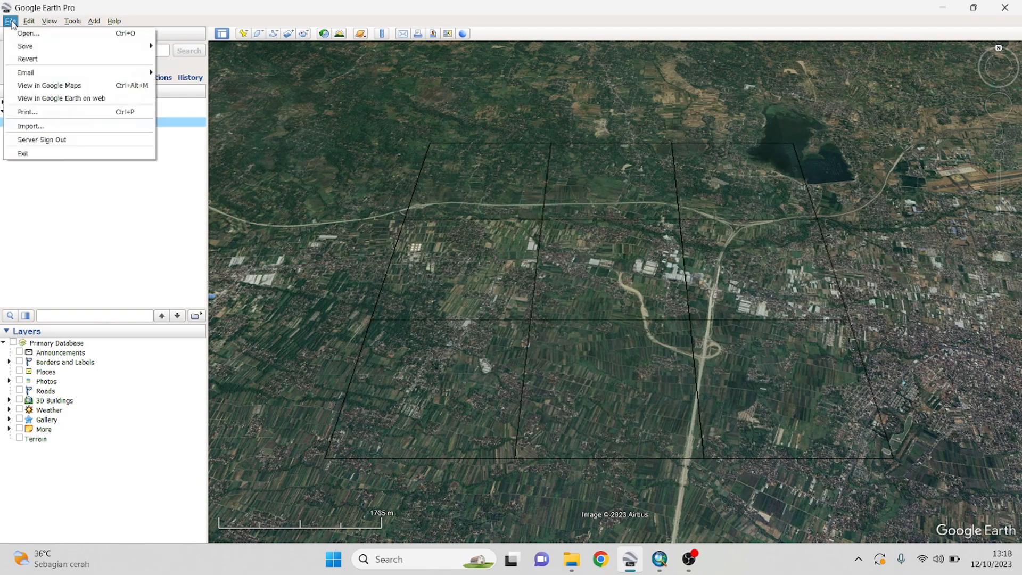
{"action": "left_click", "coordinate": [74, 133]}
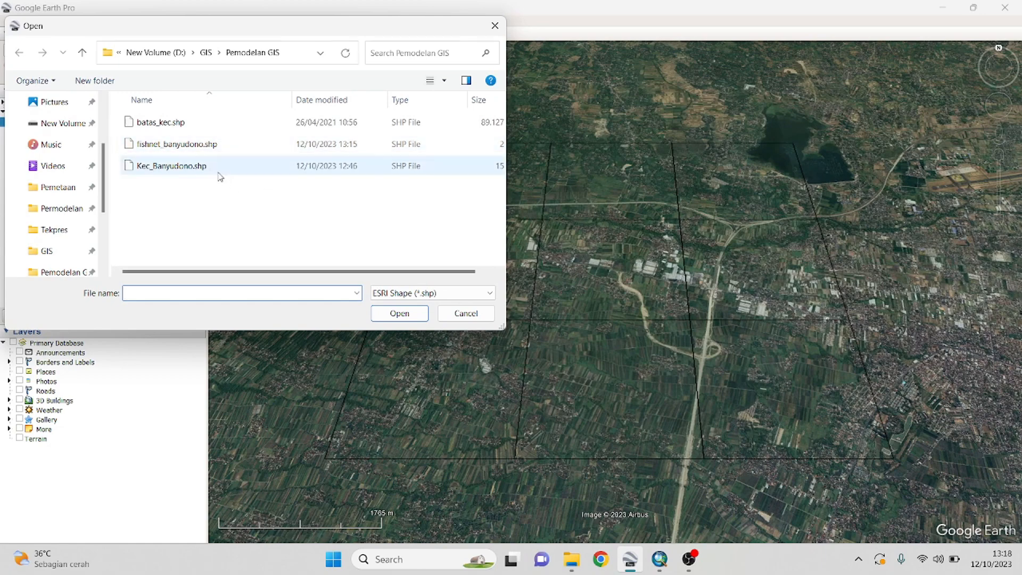
{"action": "left_click", "coordinate": [175, 169]}
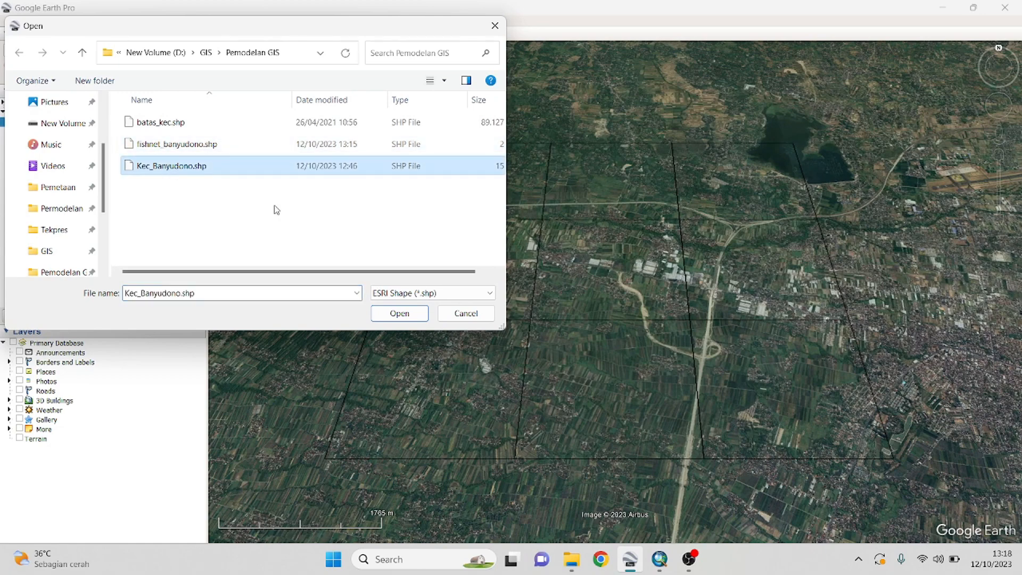
{"action": "left_click", "coordinate": [402, 313]}
{"action": "left_click", "coordinate": [564, 291]}
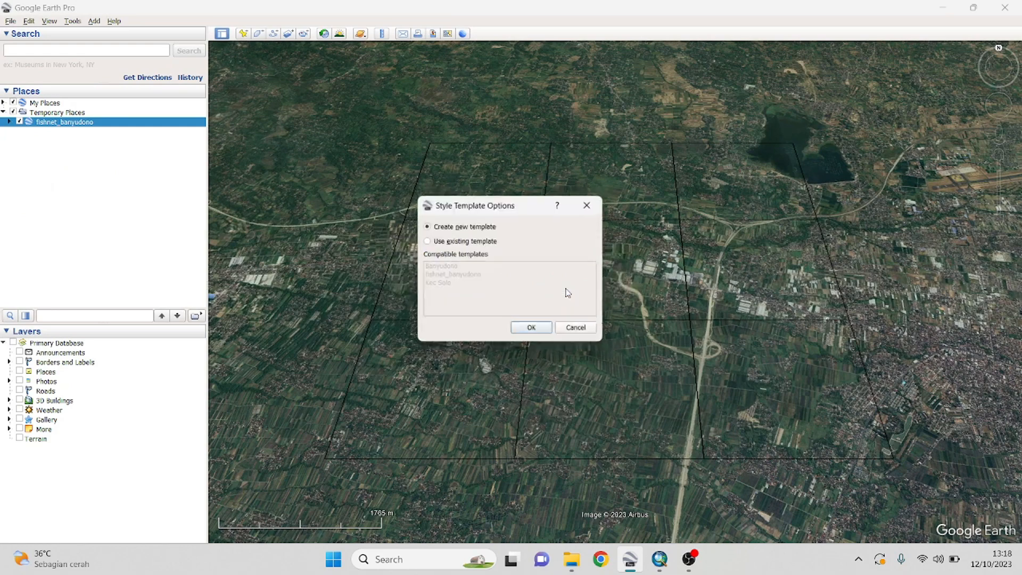
{"action": "left_click", "coordinate": [532, 330]}
{"action": "left_click", "coordinate": [607, 371]}
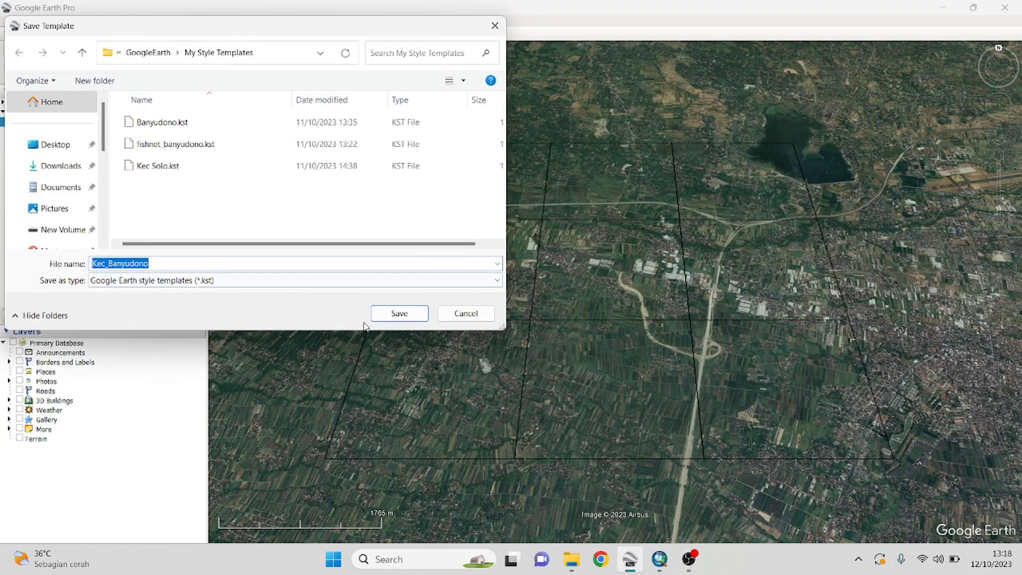
{"action": "left_click", "coordinate": [394, 316]}
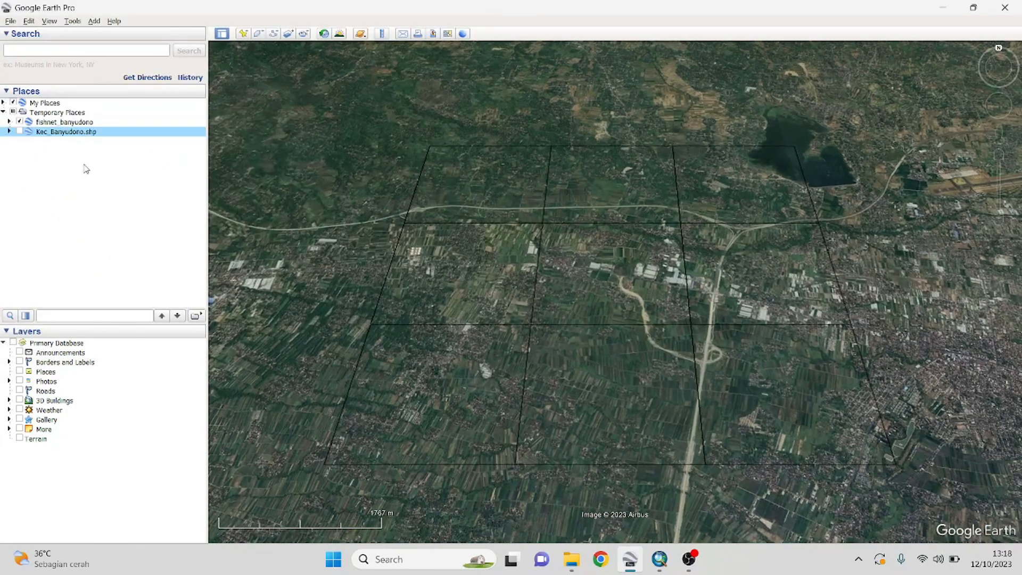
{"action": "left_click", "coordinate": [20, 131]}
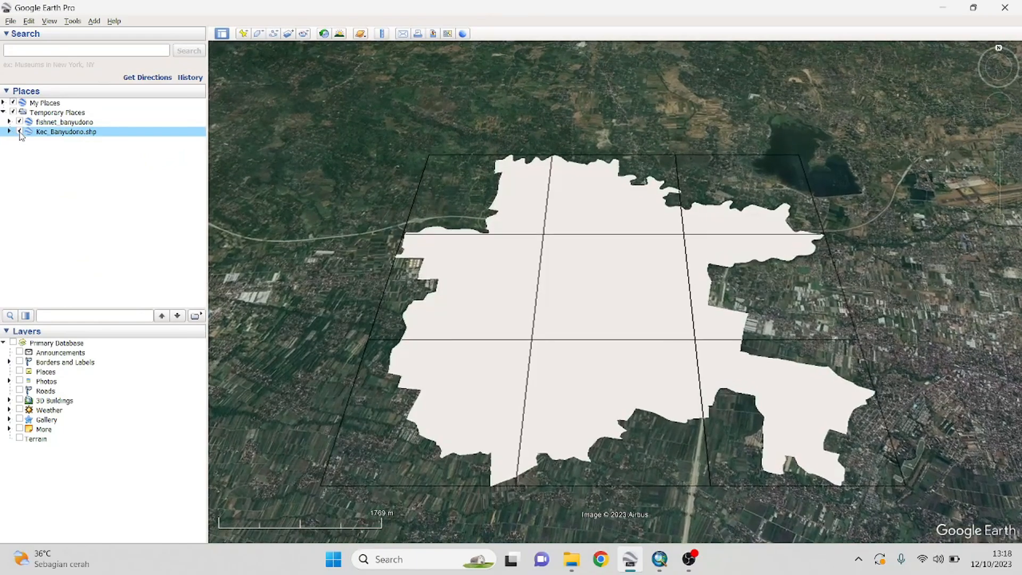
- Review the description, style and colour, view, and altitude settings in the Kec_Banyudono.shp folder's properties
{"action": "right_click", "coordinate": [68, 135]}
{"action": "left_click", "coordinate": [101, 299]}
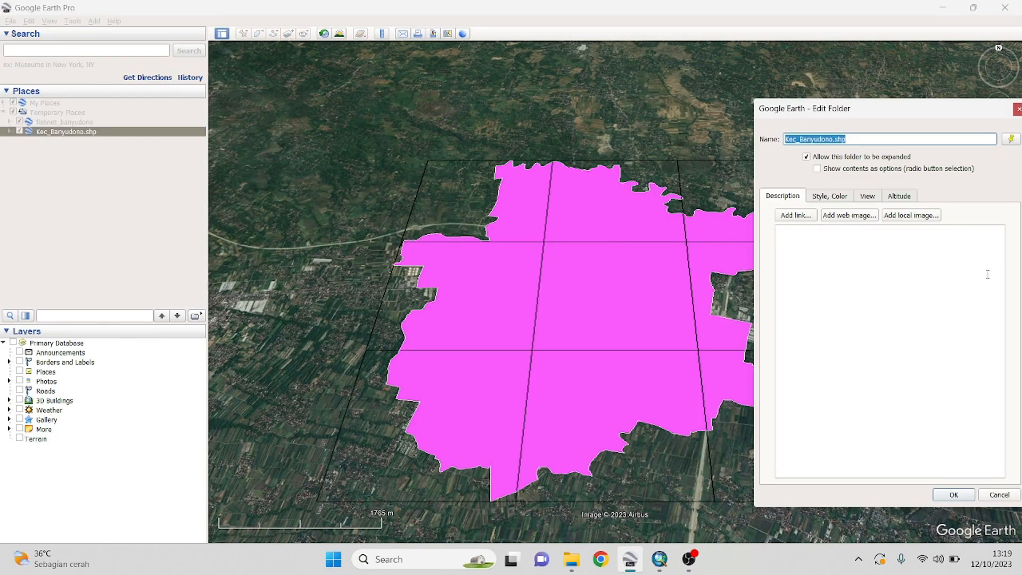
{"action": "left_click", "coordinate": [878, 197]}
{"action": "left_click", "coordinate": [837, 198]}
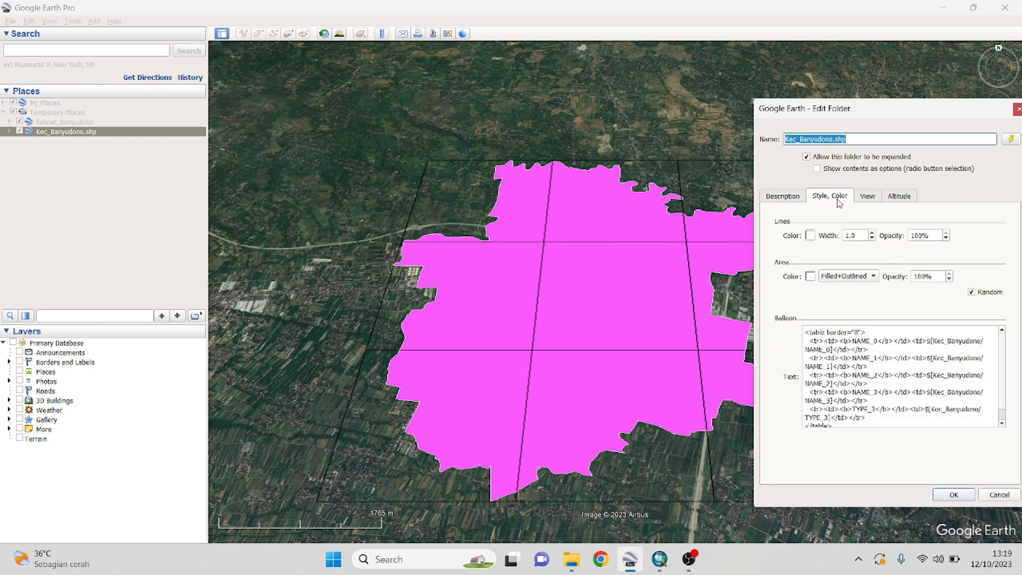
{"action": "left_click", "coordinate": [867, 201]}
{"action": "left_click", "coordinate": [896, 199]}
{"action": "left_click", "coordinate": [861, 200]}
{"action": "left_click", "coordinate": [838, 201]}
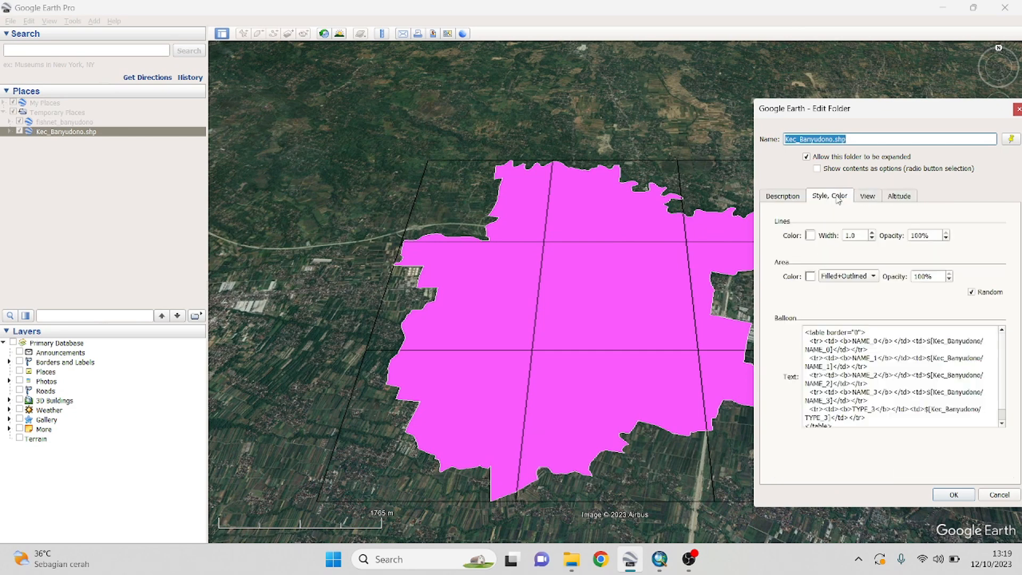
{"action": "left_click", "coordinate": [791, 198]}
{"action": "left_click", "coordinate": [831, 197]}
{"action": "left_click", "coordinate": [953, 494]}
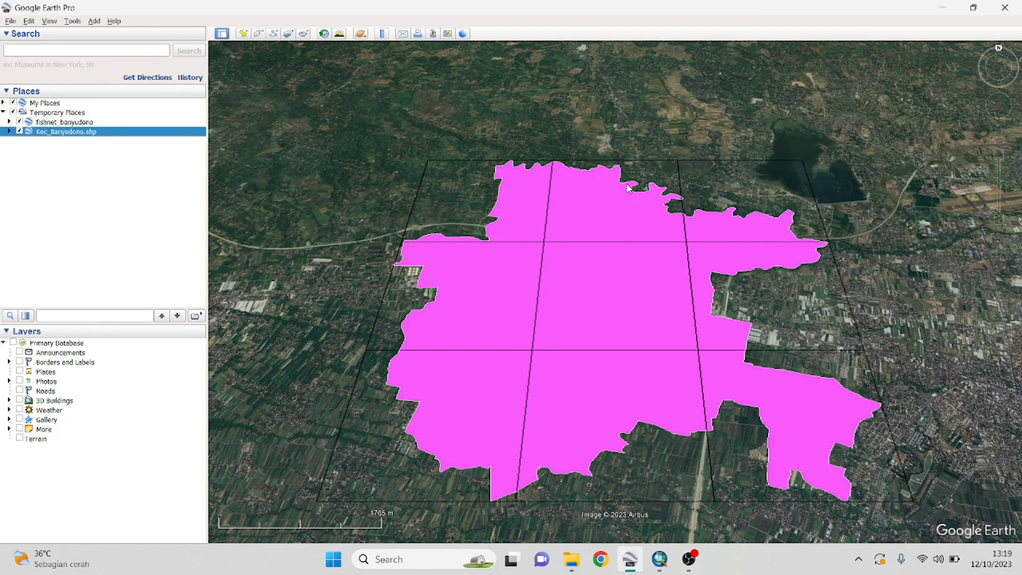
- Hide the Kec_Banyudono.shp overlay, leaving only the fishnet grid displayed over the imagery
{"action": "scroll", "coordinate": [600, 168], "scroll_direction": "down", "scroll_amount": 2}
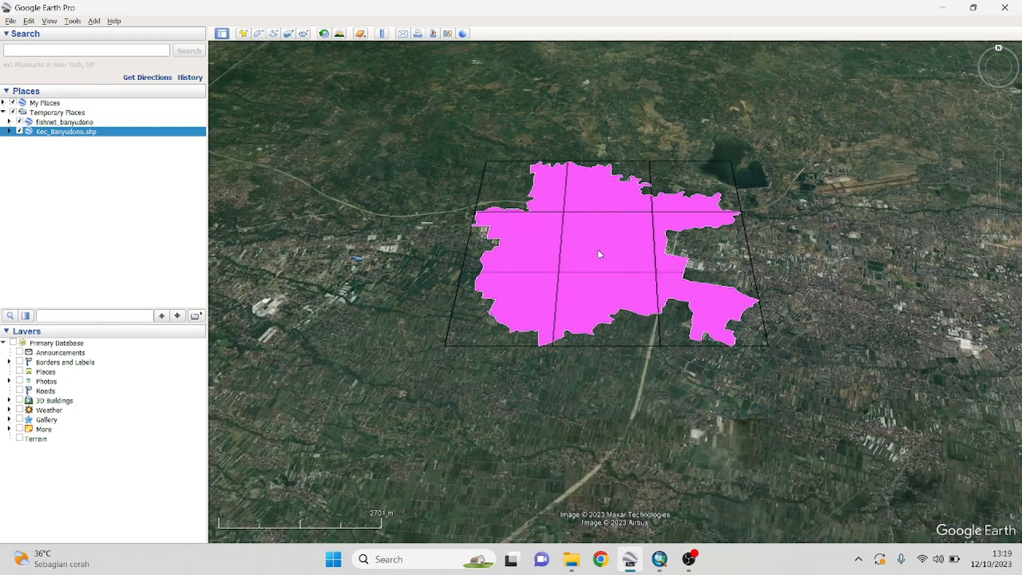
{"action": "left_click_drag", "start_coordinate": [594, 254], "coordinate": [564, 298]}
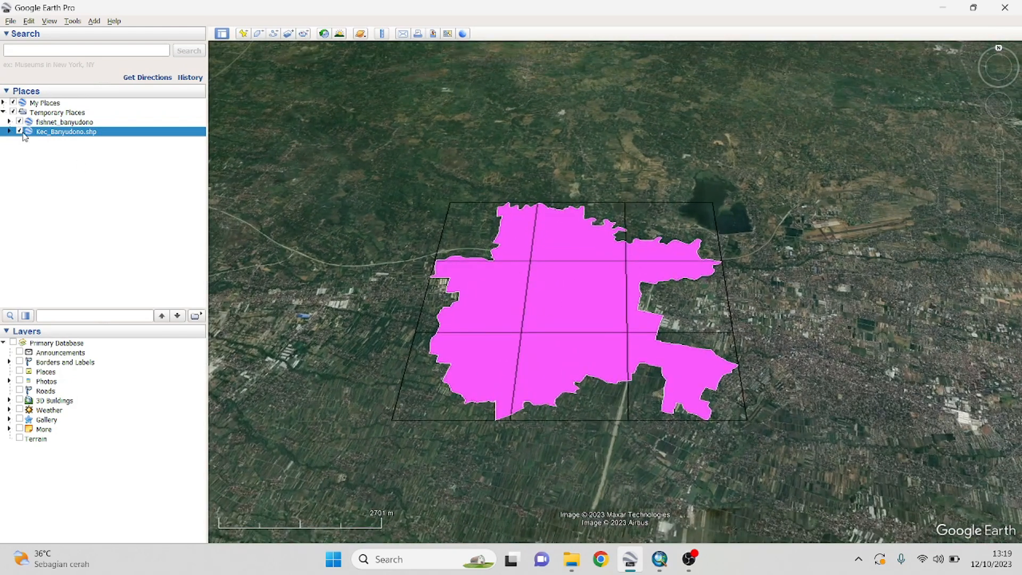
{"action": "left_click", "coordinate": [20, 131]}
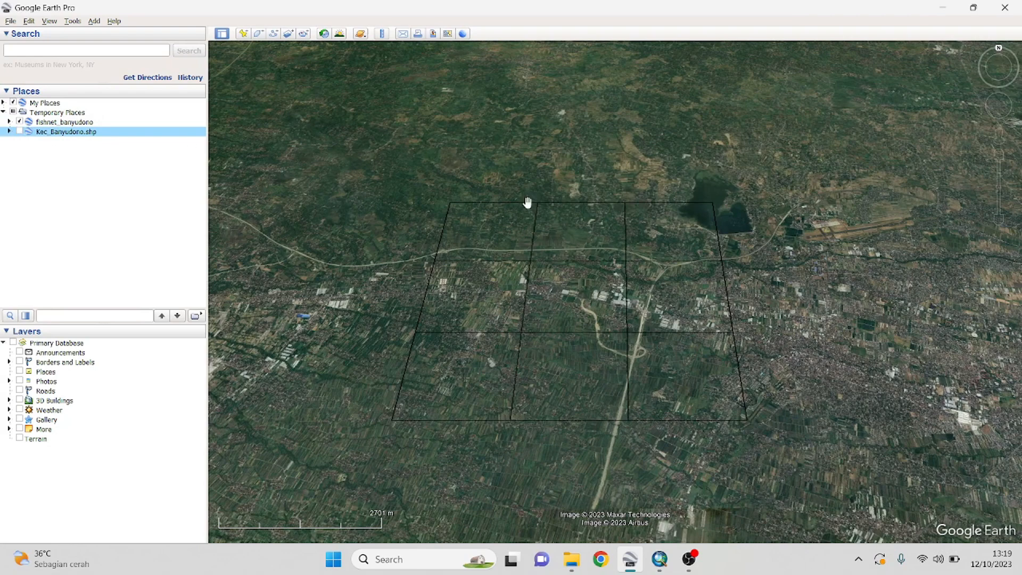
- Examine the fishnet grid's coverage of the satellite imagery, rotating the view and resetting it to north
{"action": "left_click_drag", "start_coordinate": [670, 209], "coordinate": [661, 181]}
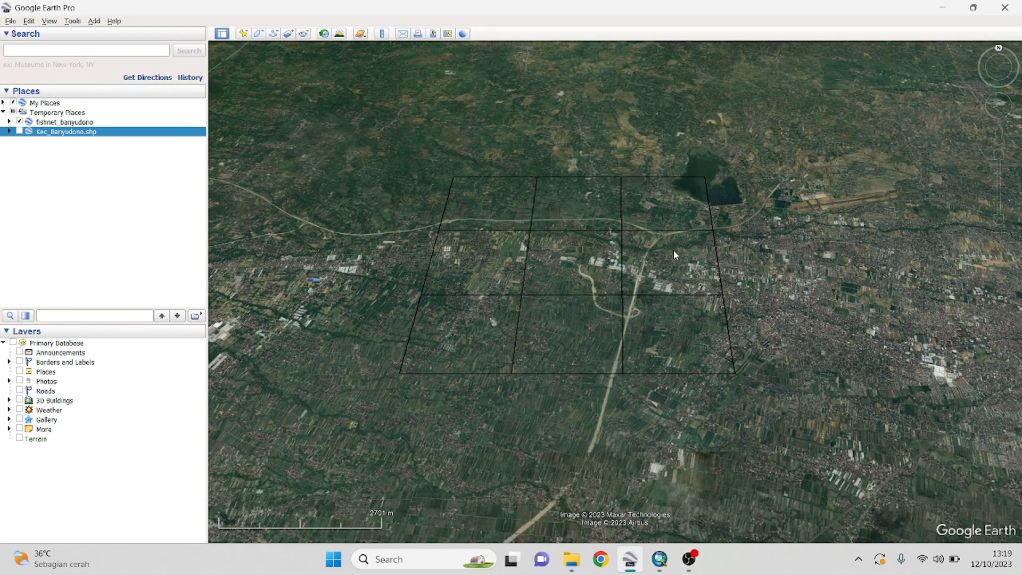
{"action": "left_click_drag", "start_coordinate": [593, 242], "coordinate": [569, 253]}
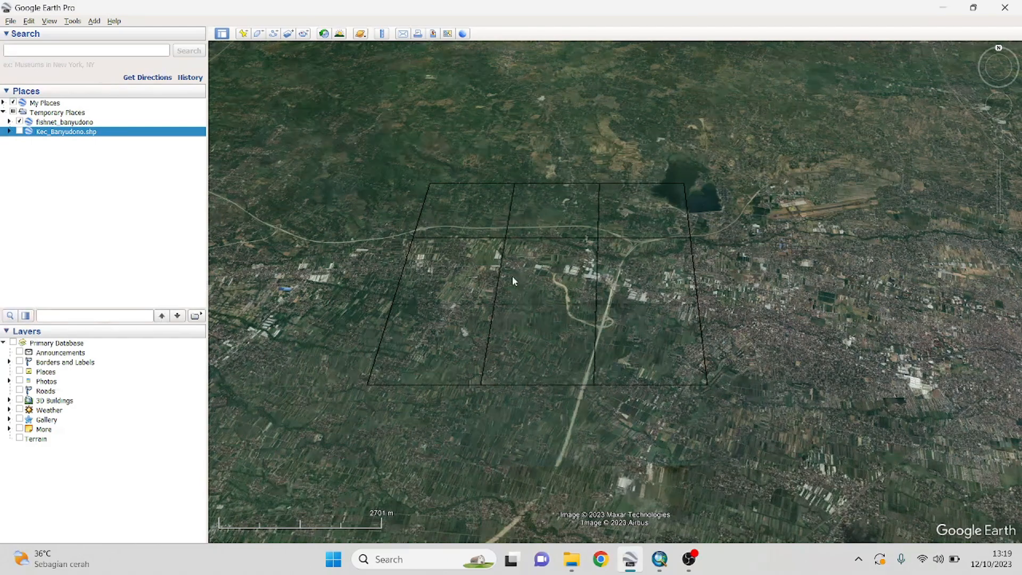
{"action": "left_click_drag", "start_coordinate": [514, 279], "coordinate": [548, 292]}
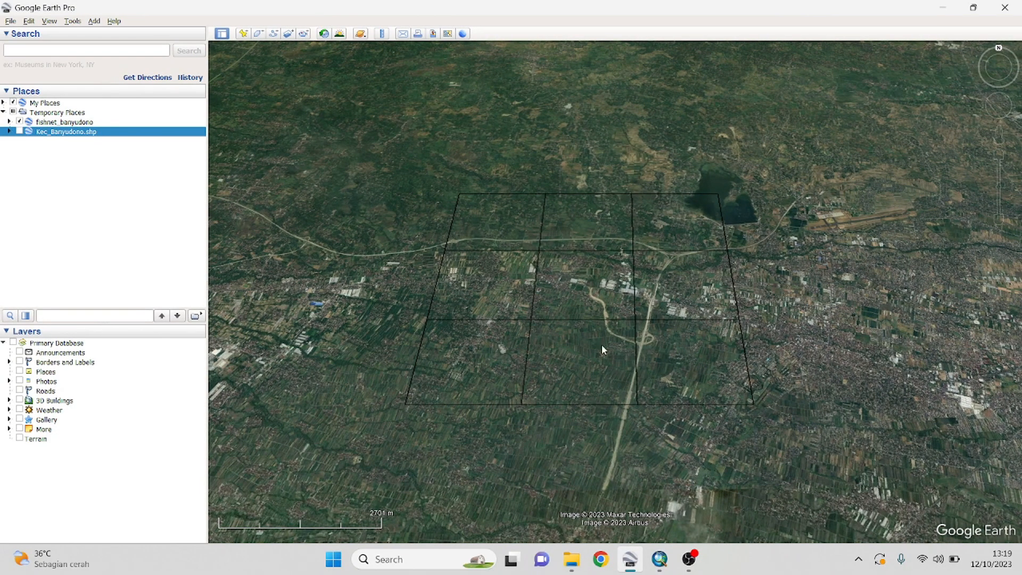
{"action": "left_click_drag", "start_coordinate": [642, 300], "coordinate": [635, 297]}
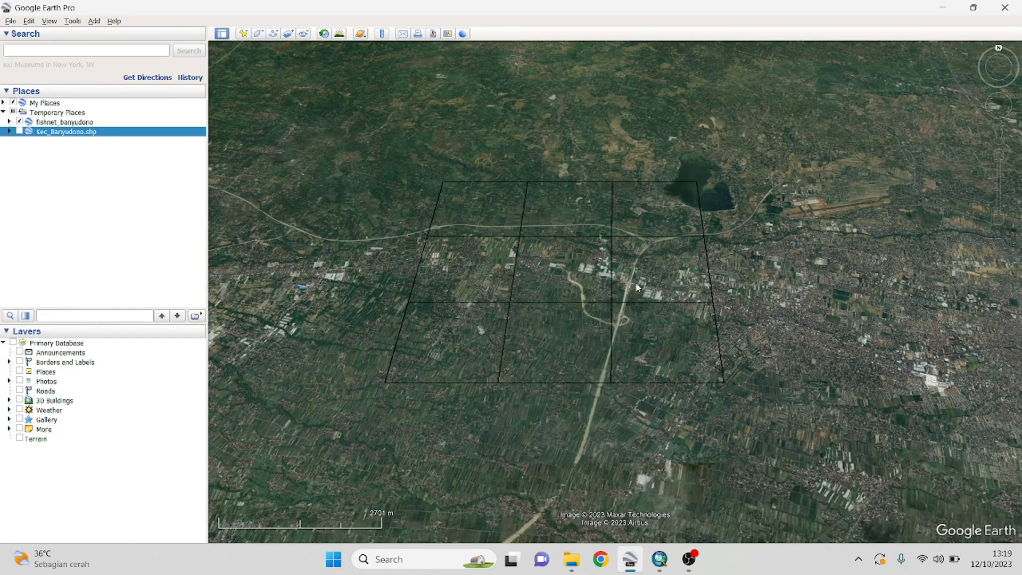
{"action": "left_click_drag", "start_coordinate": [653, 249], "coordinate": [620, 244]}
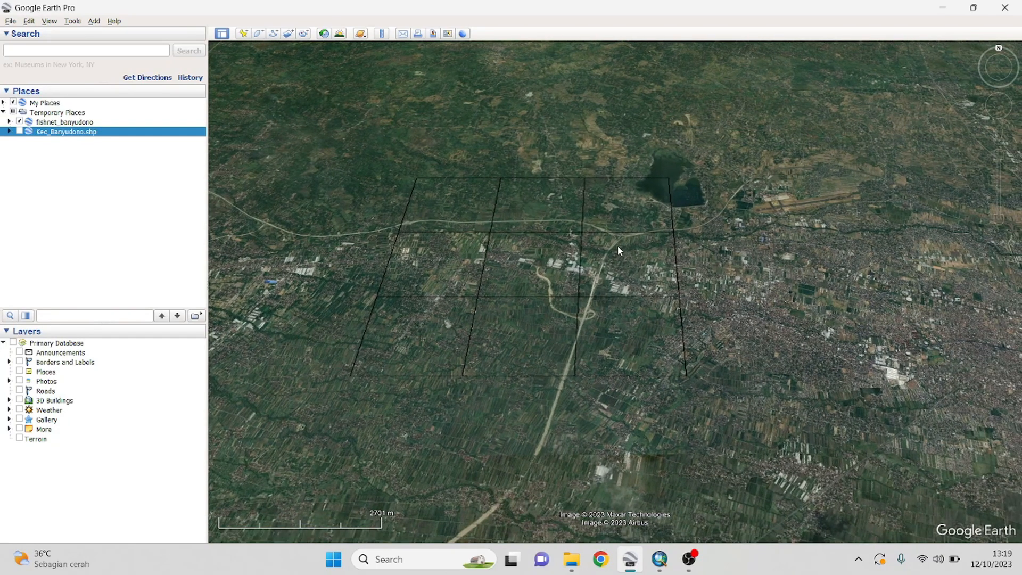
{"action": "mouse_move", "coordinate": [975, 72]}
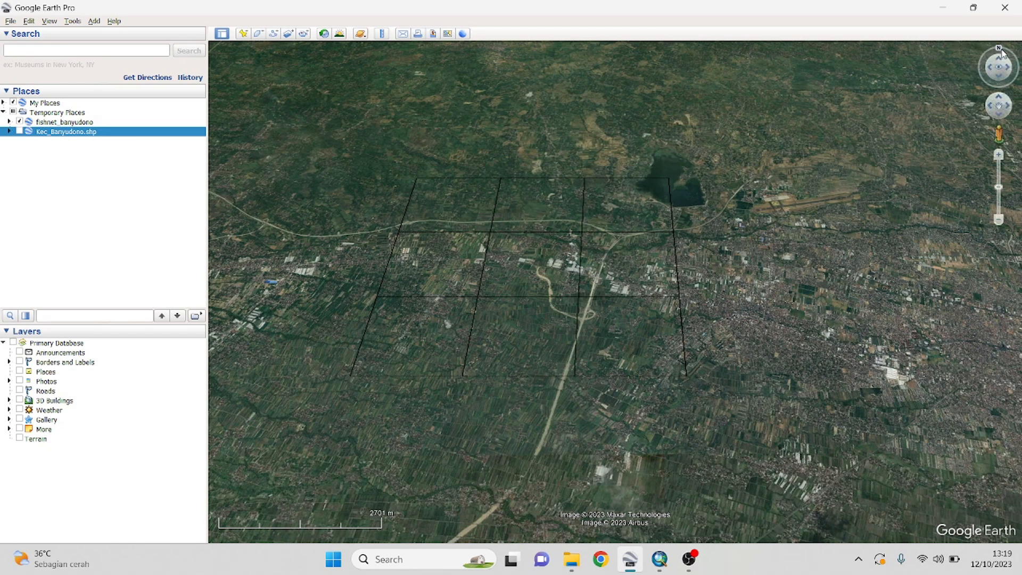
{"action": "left_click_drag", "start_coordinate": [999, 54], "coordinate": [979, 67]}
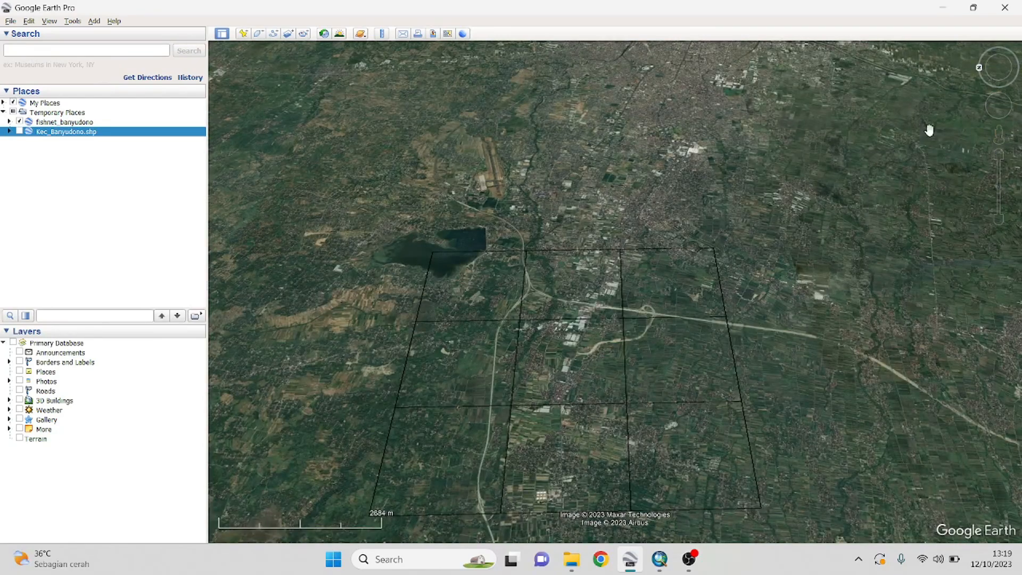
{"action": "left_click", "coordinate": [978, 68]}
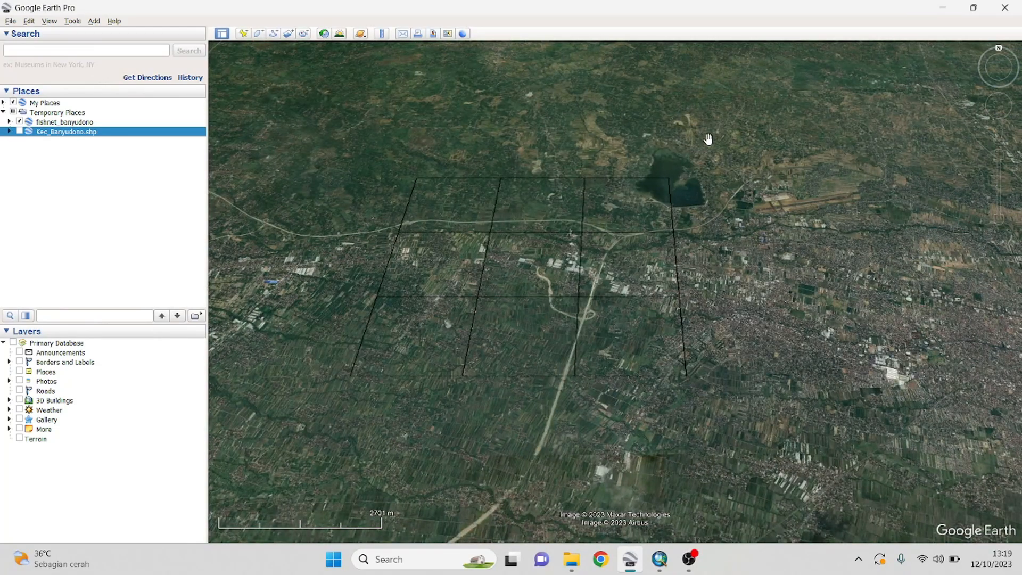
- Inspect the fishnet grid from straight above, centring it in view, and tilt the view back towards the horizon
{"action": "left_click_drag", "start_coordinate": [691, 146], "coordinate": [690, 193]}
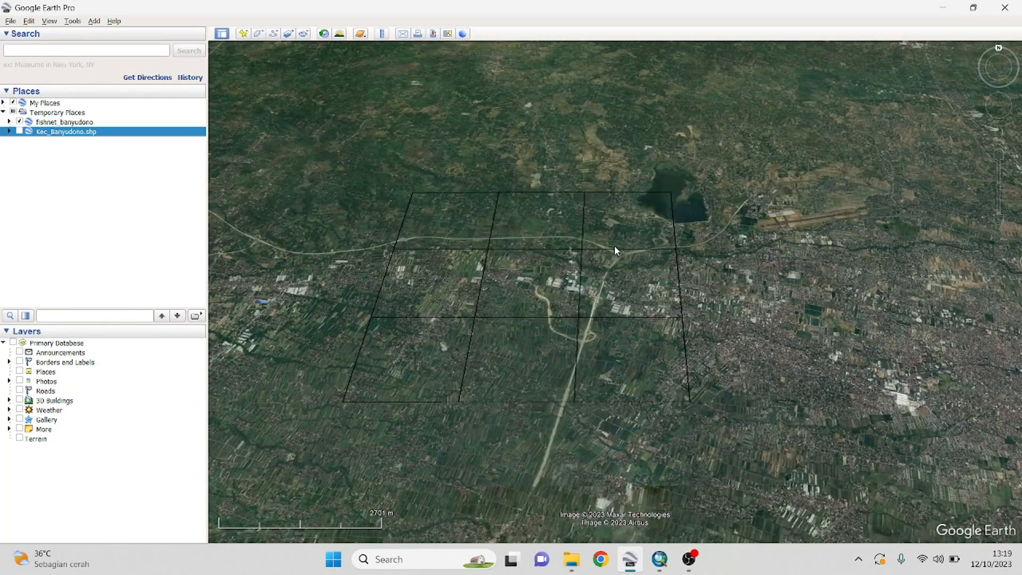
{"action": "left_click_drag", "start_coordinate": [601, 273], "coordinate": [629, 235]}
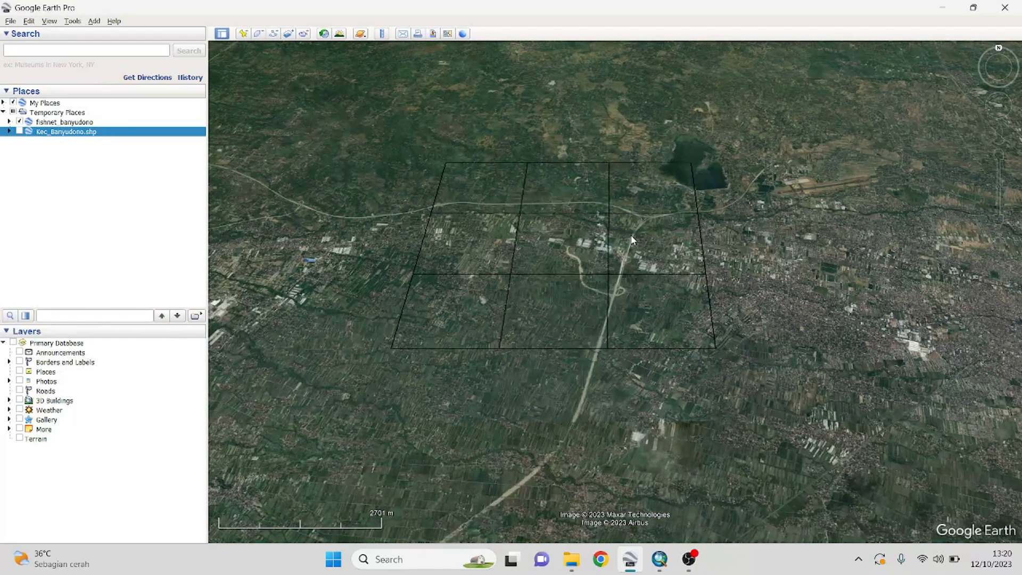
{"action": "key", "text": "u"}
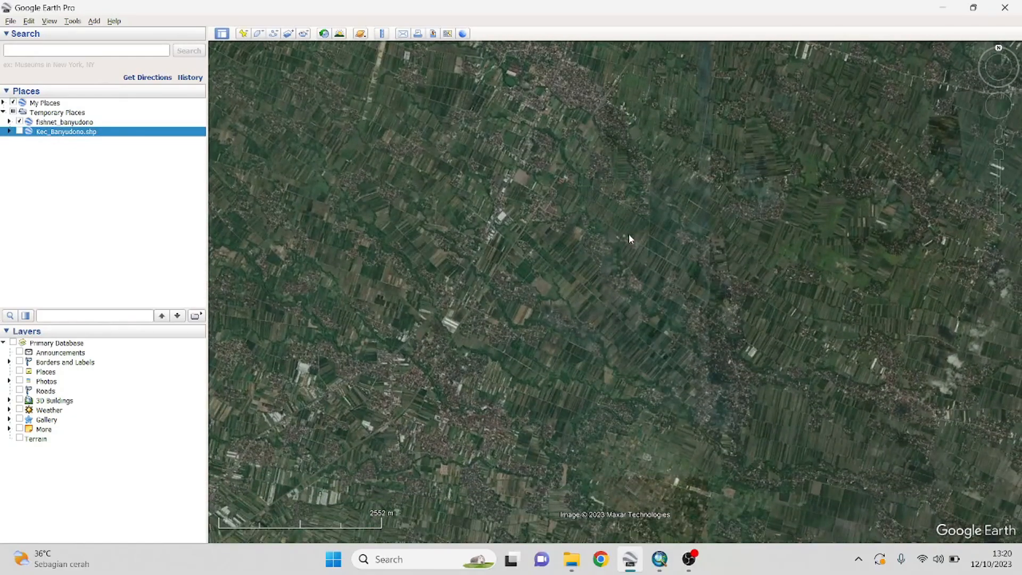
{"action": "left_click_drag", "start_coordinate": [629, 235], "coordinate": [630, 482]}
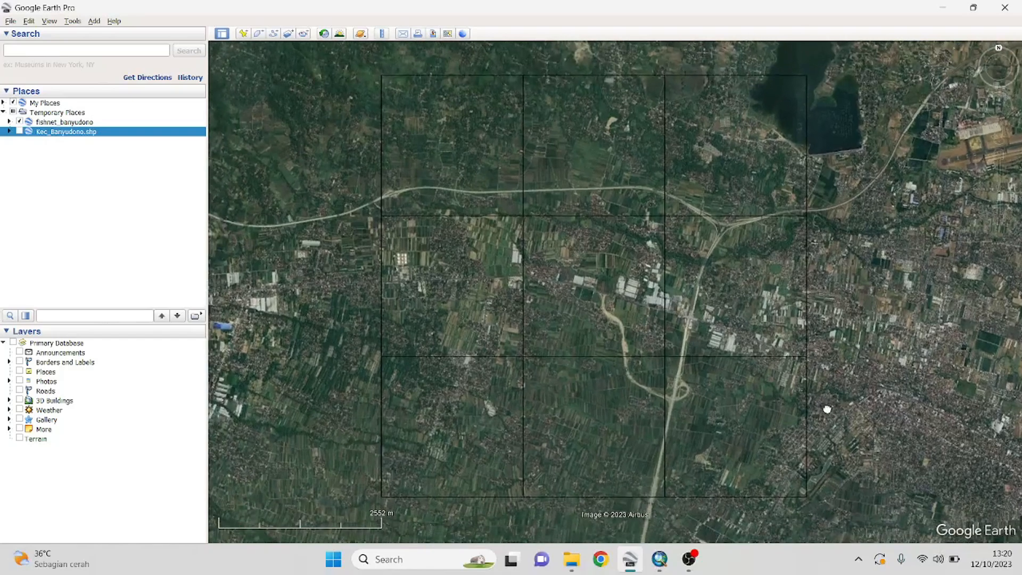
{"action": "left_click_drag", "start_coordinate": [826, 409], "coordinate": [826, 396]}
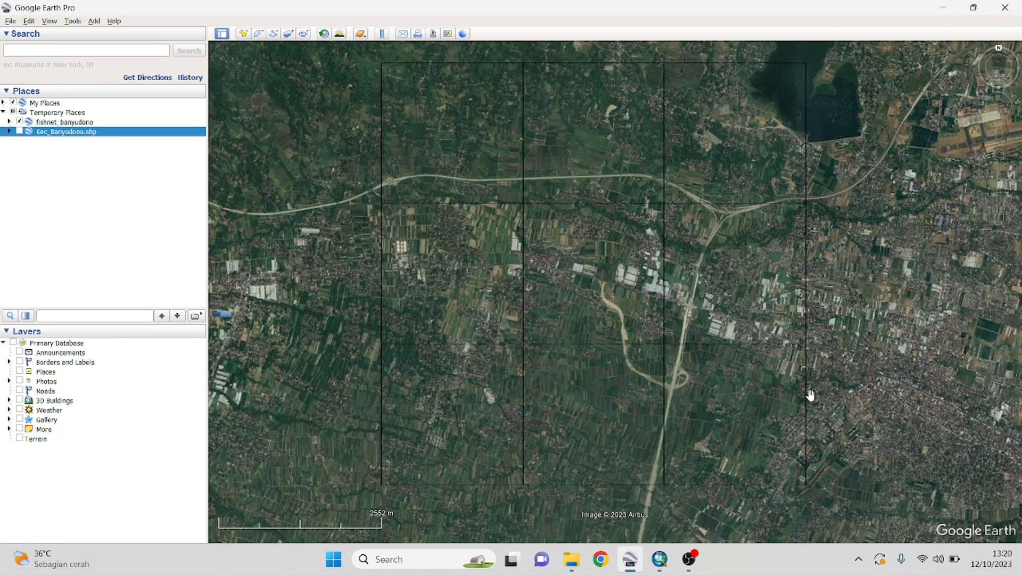
{"action": "key", "text": "ctrl+Up"}
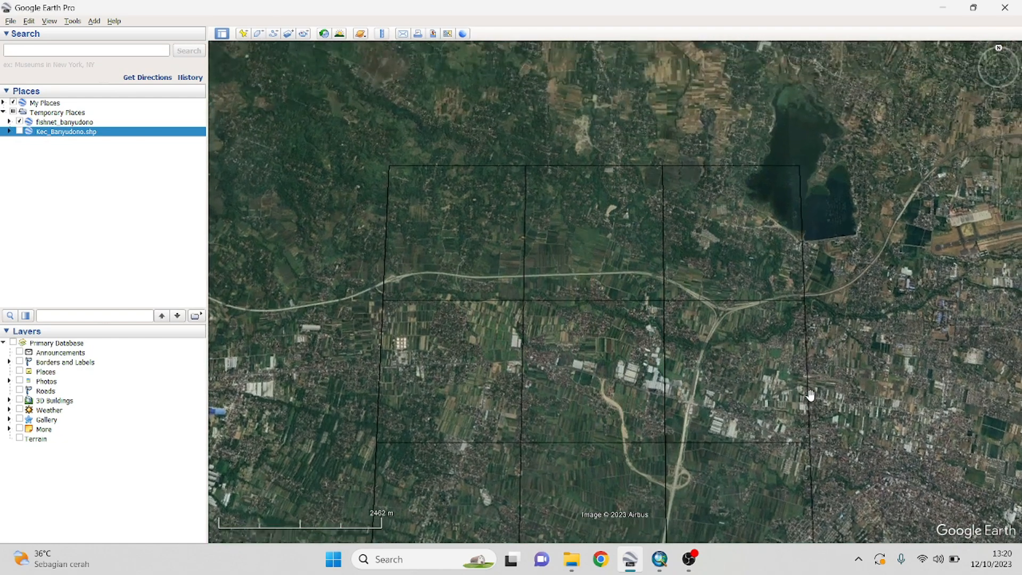
{"action": "key", "text": "ctrl+Up"}
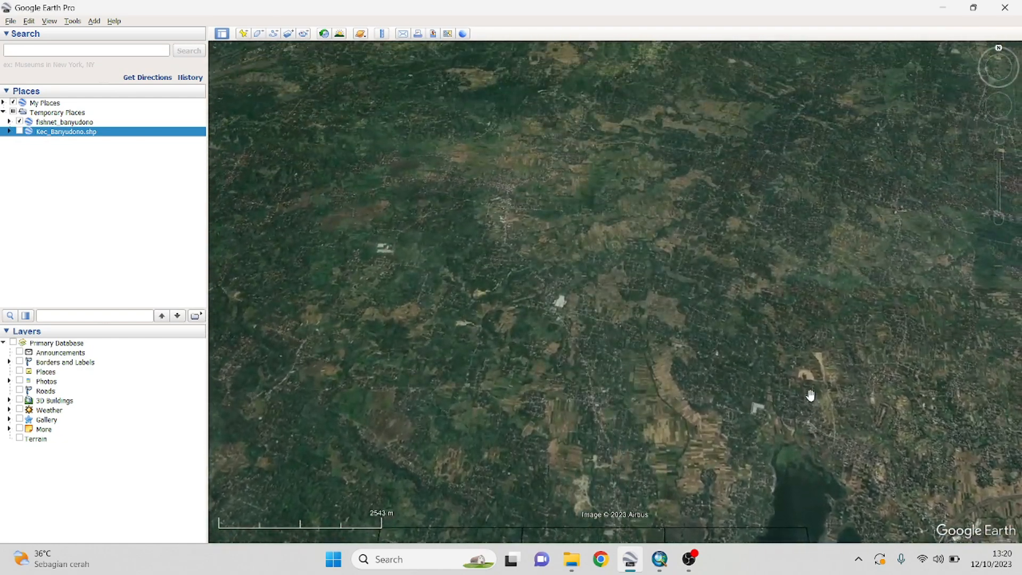
- Return to a straight-down view of the imagery with the whole 3 by 3 fishnet grid in frame
{"action": "key", "text": "ctrl+Down"}
{"action": "key", "text": "ctrl+Down"}
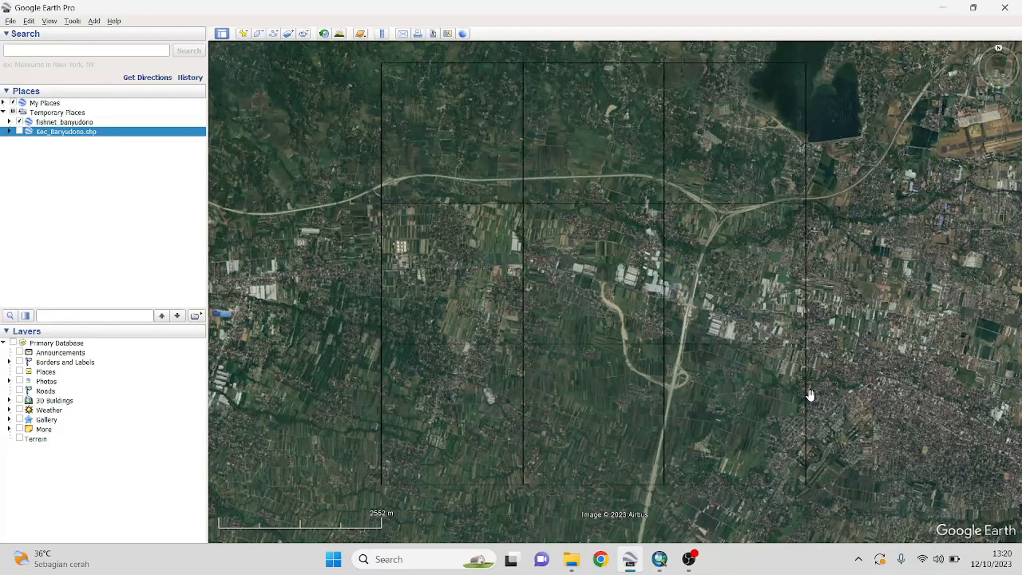
{"action": "left_click_drag", "start_coordinate": [814, 342], "coordinate": [799, 349]}
{"action": "mouse_move", "coordinate": [998, 50]}
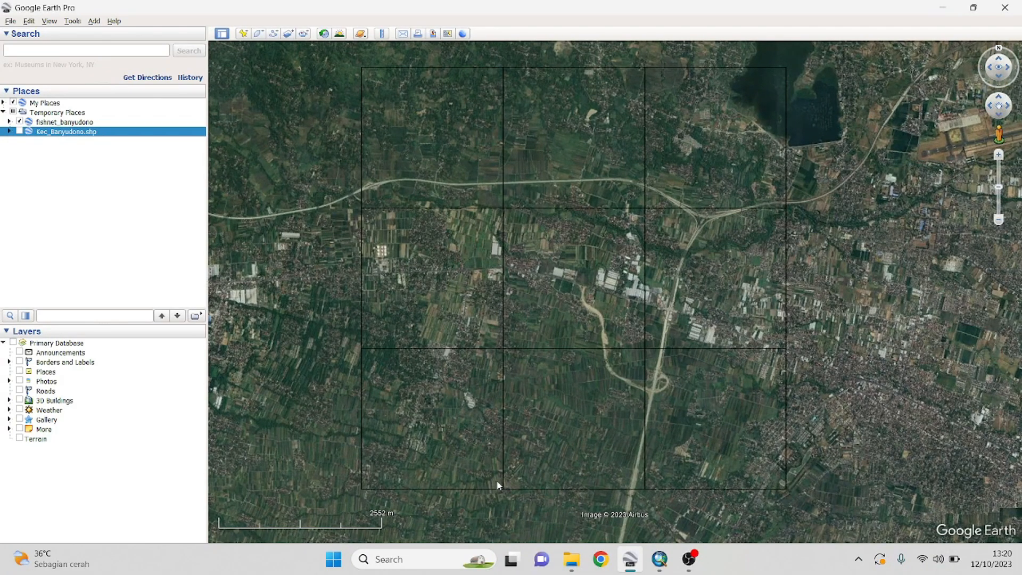
{"action": "key", "text": "Up"}
{"action": "key", "text": "Down"}
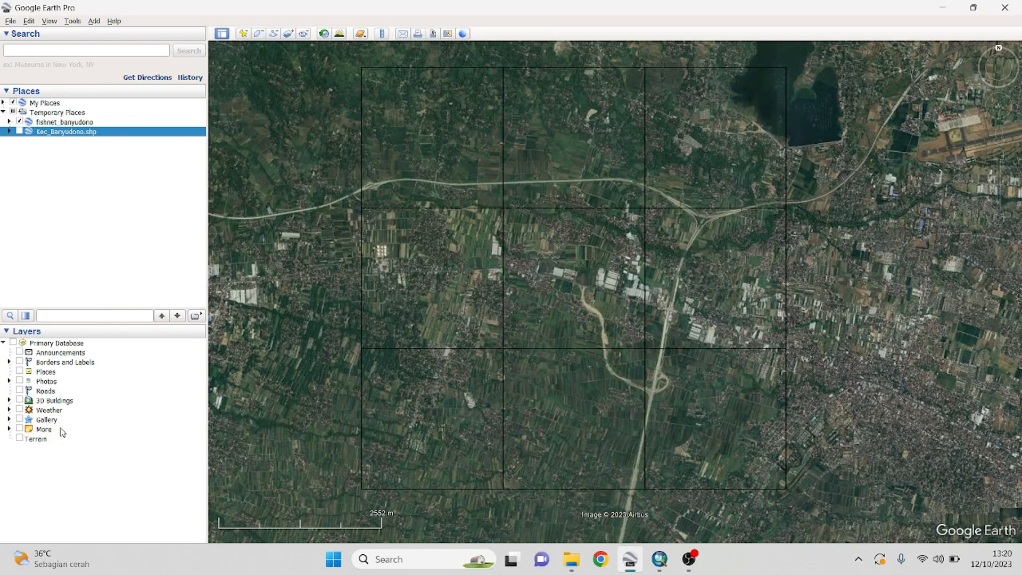
- Toggle the Borders and Labels layer on and off, and preview the 4/2021 historical imagery before returning to the current imagery
{"action": "left_click", "coordinate": [21, 365]}
{"action": "left_click", "coordinate": [20, 363]}
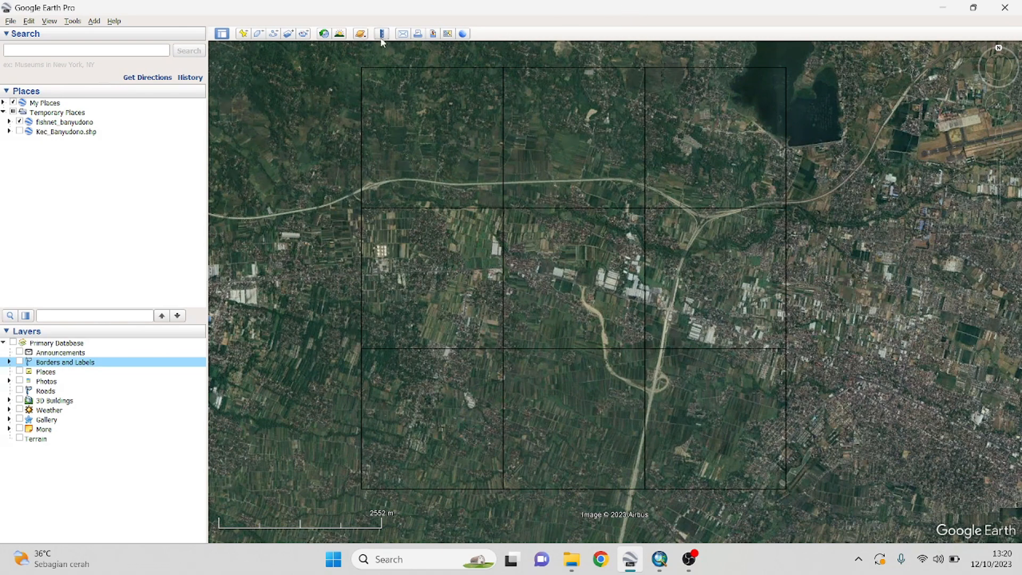
{"action": "left_click", "coordinate": [324, 34]}
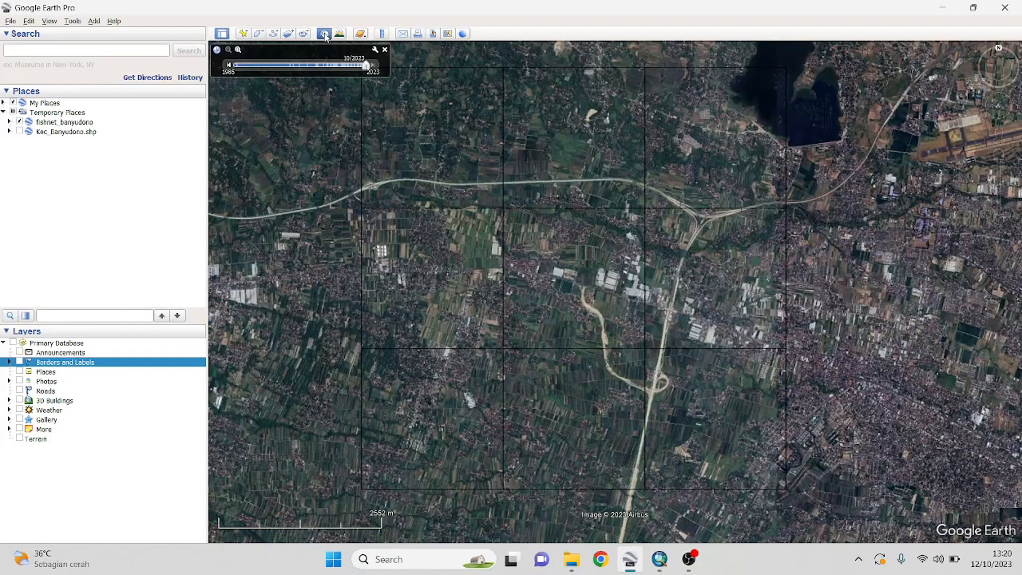
{"action": "left_click_drag", "start_coordinate": [366, 65], "coordinate": [357, 65]}
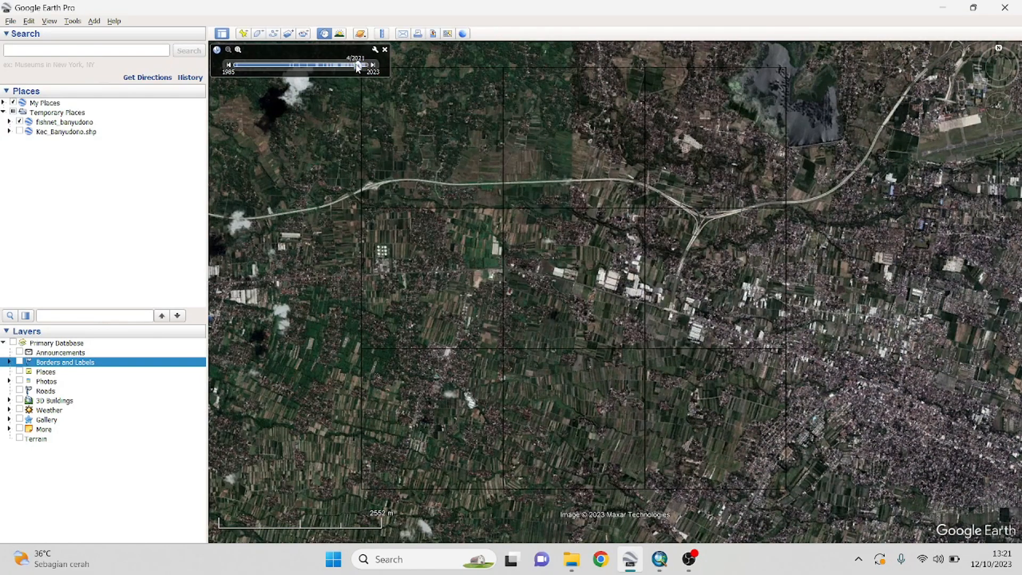
{"action": "left_click_drag", "start_coordinate": [357, 66], "coordinate": [366, 65]}
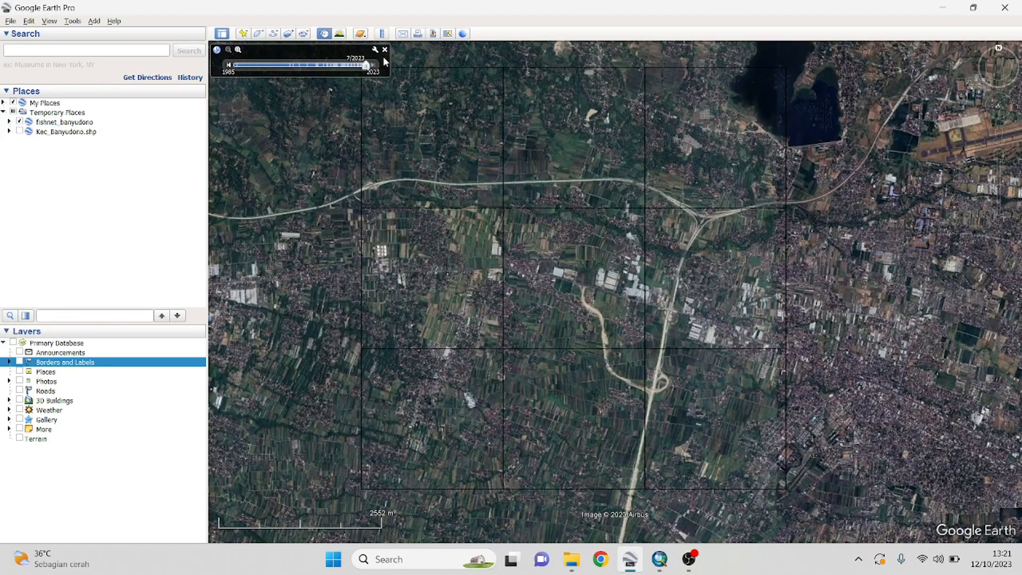
{"action": "left_click", "coordinate": [384, 50]}
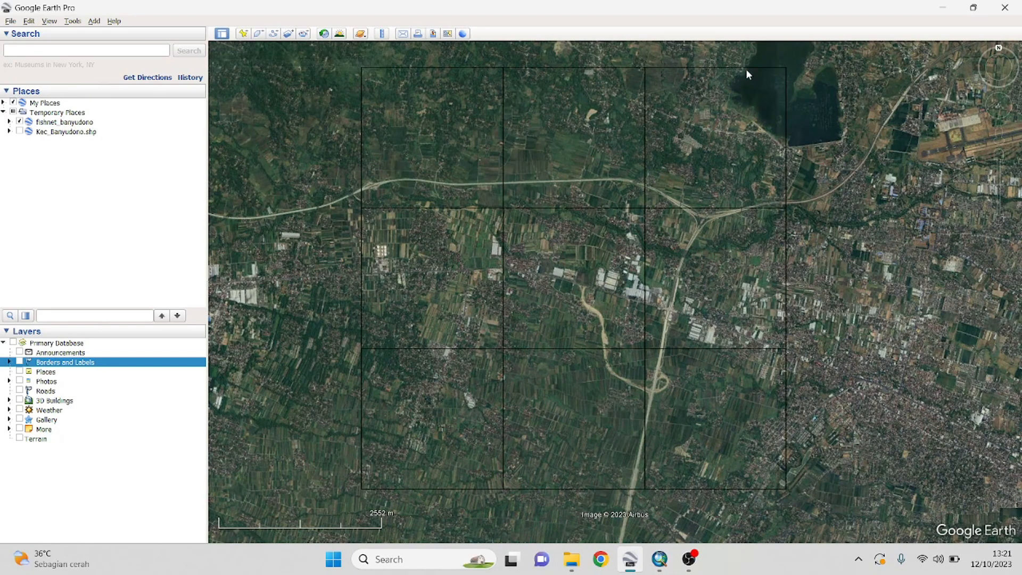
- Compare the fishnet grid with the district boundary by briefly showing the Kec_Banyudono.shp overlay and hiding it again
{"action": "left_click_drag", "start_coordinate": [562, 176], "coordinate": [563, 169]}
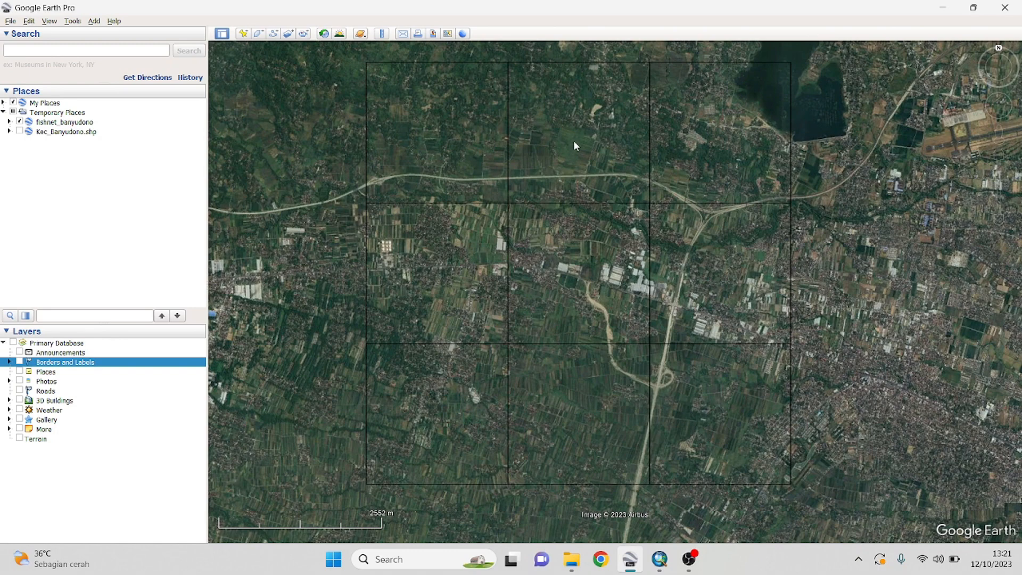
{"action": "left_click_drag", "start_coordinate": [479, 149], "coordinate": [512, 195]}
{"action": "left_click_drag", "start_coordinate": [579, 179], "coordinate": [569, 166]}
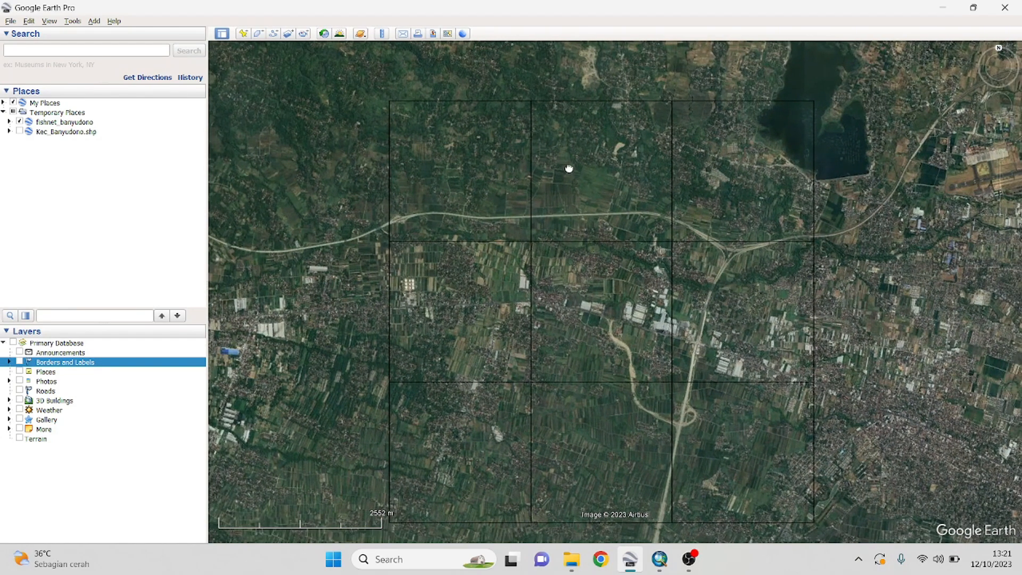
{"action": "left_click", "coordinate": [568, 166]}
{"action": "left_click", "coordinate": [613, 94]}
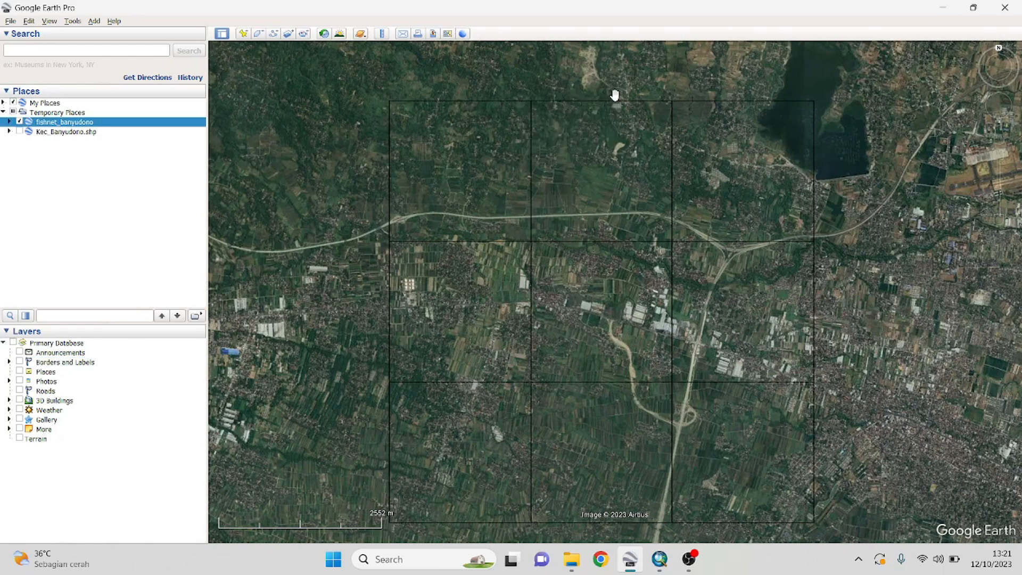
{"action": "left_click_drag", "start_coordinate": [620, 150], "coordinate": [615, 148]}
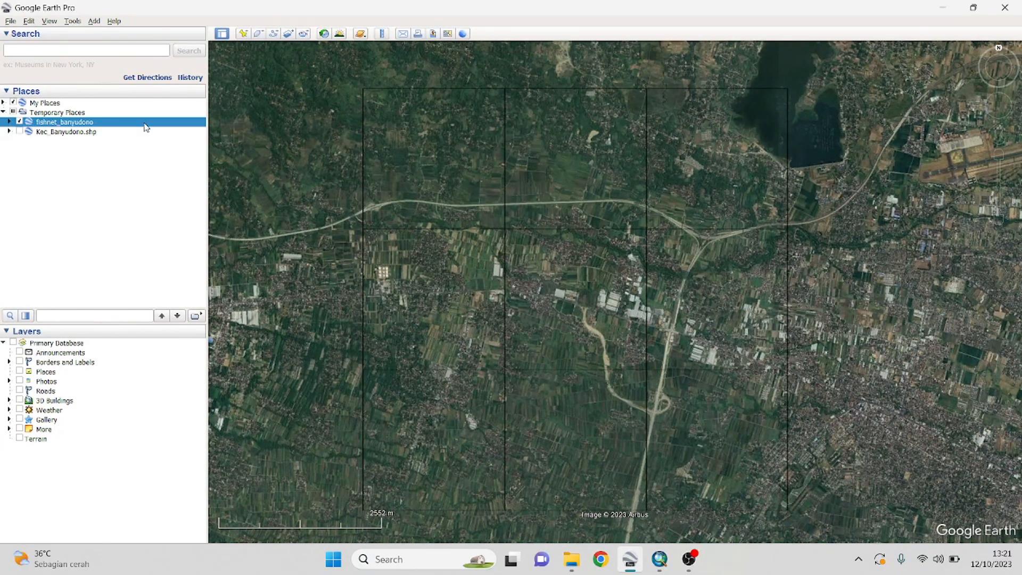
{"action": "left_click", "coordinate": [20, 132]}
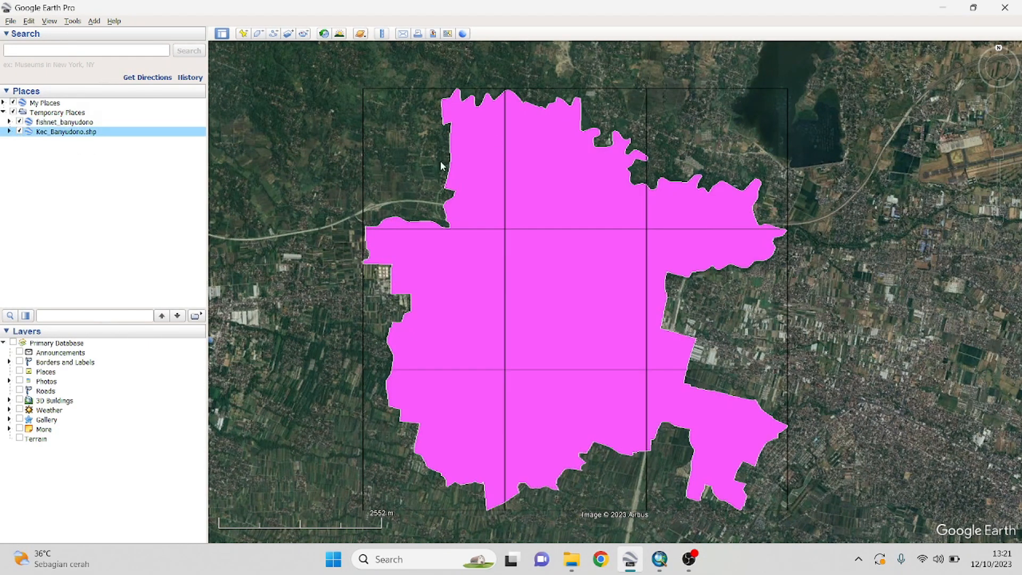
{"action": "left_click", "coordinate": [20, 131]}
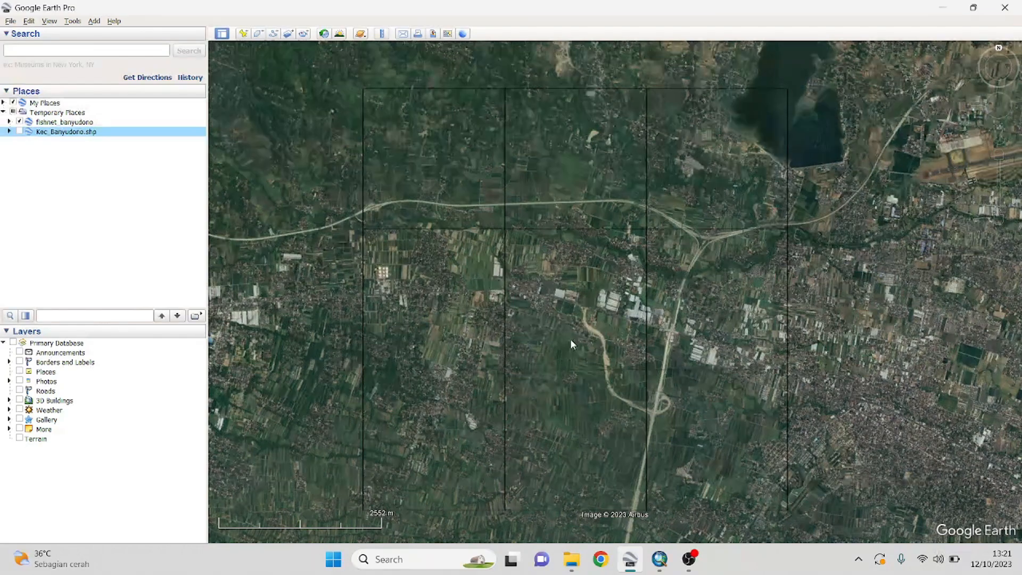
- Zoom in on the fishnet's north-west cell from straight above and frame the whole cell in the view
{"action": "scroll", "coordinate": [378, 95], "scroll_direction": "up", "scroll_amount": 3}
{"action": "left_click_drag", "start_coordinate": [414, 121], "coordinate": [481, 133]}
{"action": "scroll", "coordinate": [471, 154], "scroll_direction": "up", "scroll_amount": 2}
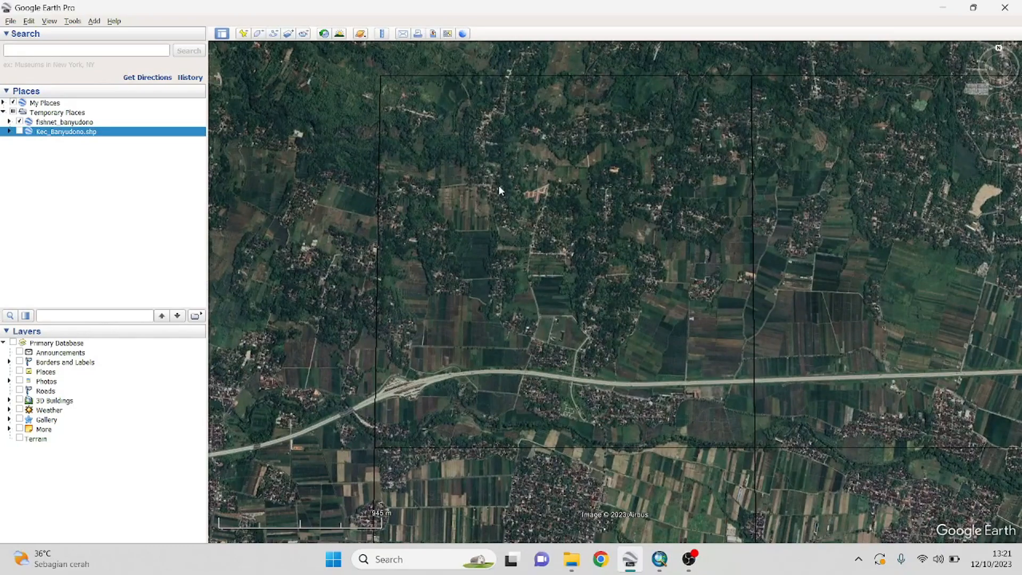
{"action": "scroll", "coordinate": [477, 173], "scroll_direction": "up", "scroll_amount": 2}
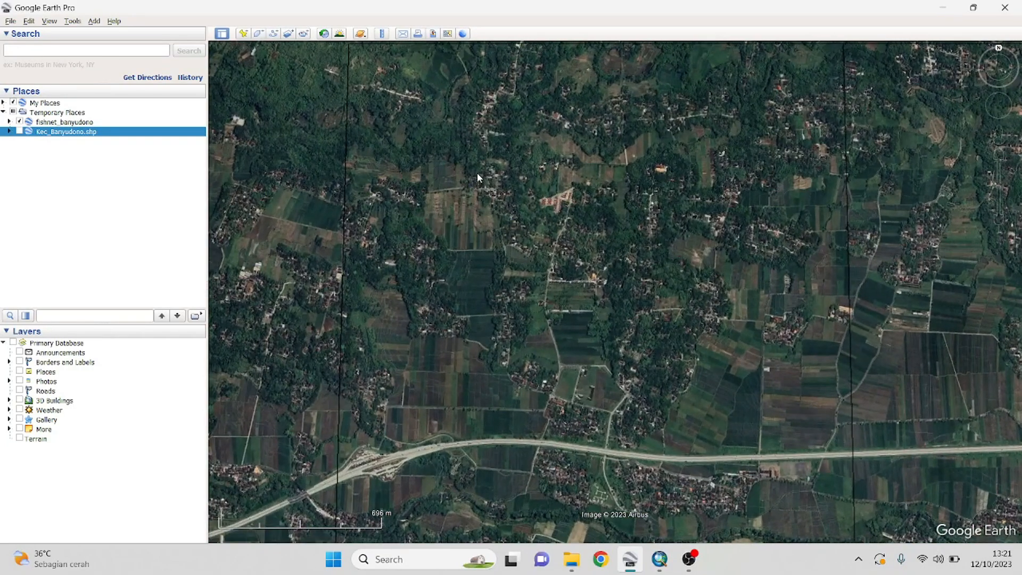
{"action": "scroll", "coordinate": [506, 187], "scroll_direction": "down", "scroll_amount": 2}
{"action": "scroll", "coordinate": [506, 187], "scroll_direction": "up", "scroll_amount": 2}
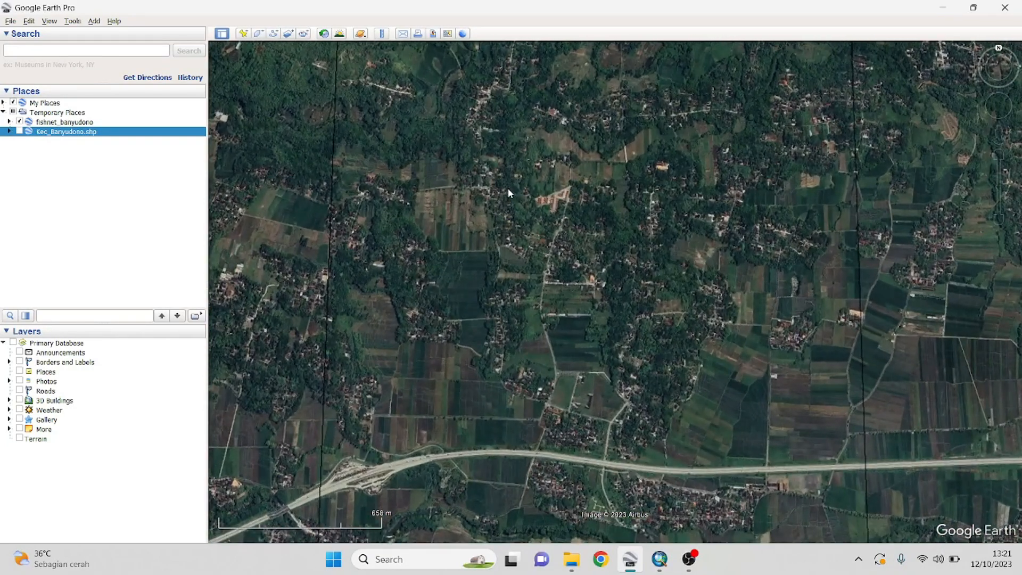
{"action": "scroll", "coordinate": [508, 192], "scroll_direction": "down", "scroll_amount": 1}
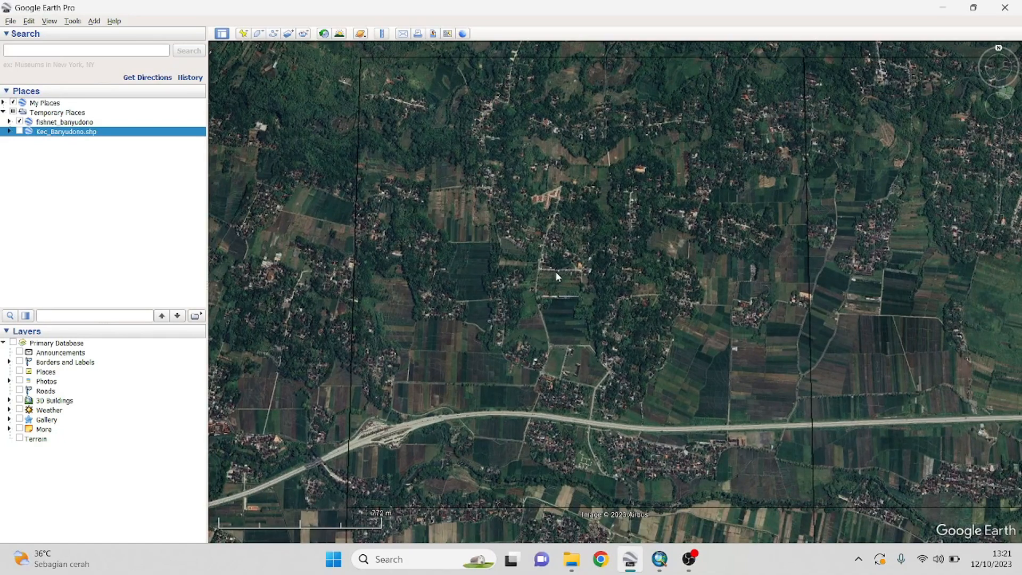
{"action": "key", "text": "r"}
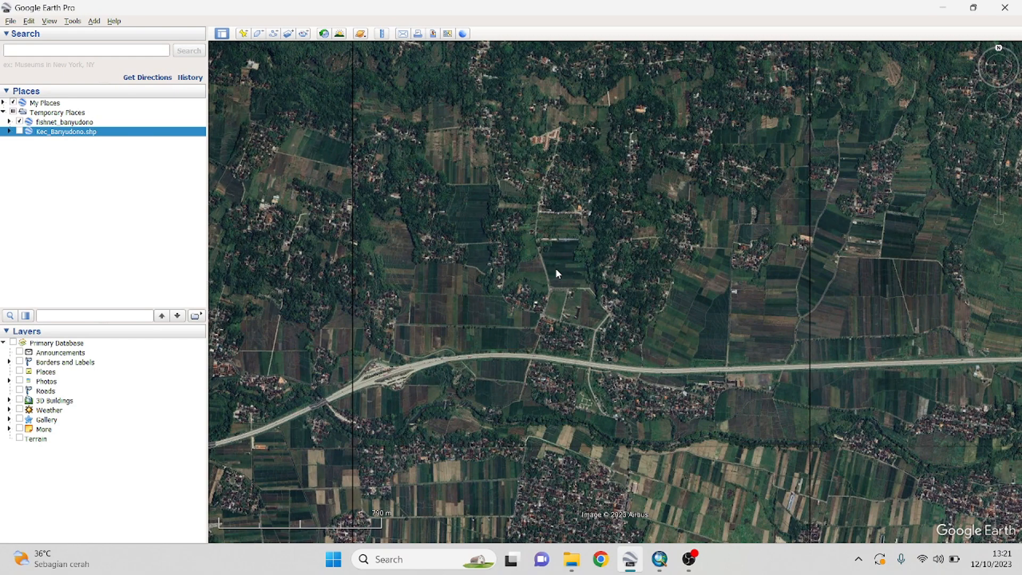
{"action": "left_click_drag", "start_coordinate": [577, 230], "coordinate": [566, 271]}
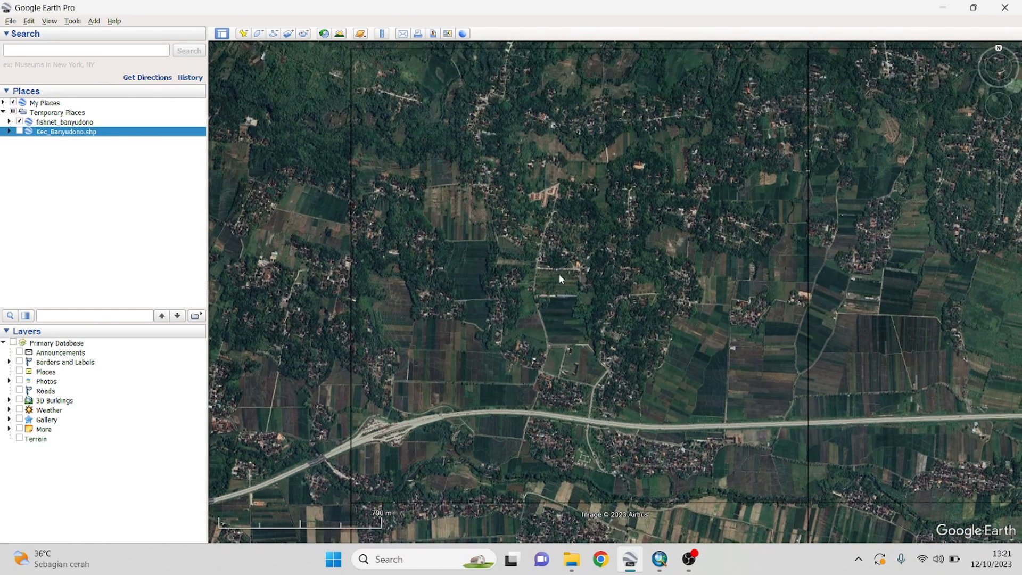
{"action": "left_click_drag", "start_coordinate": [620, 224], "coordinate": [604, 233]}
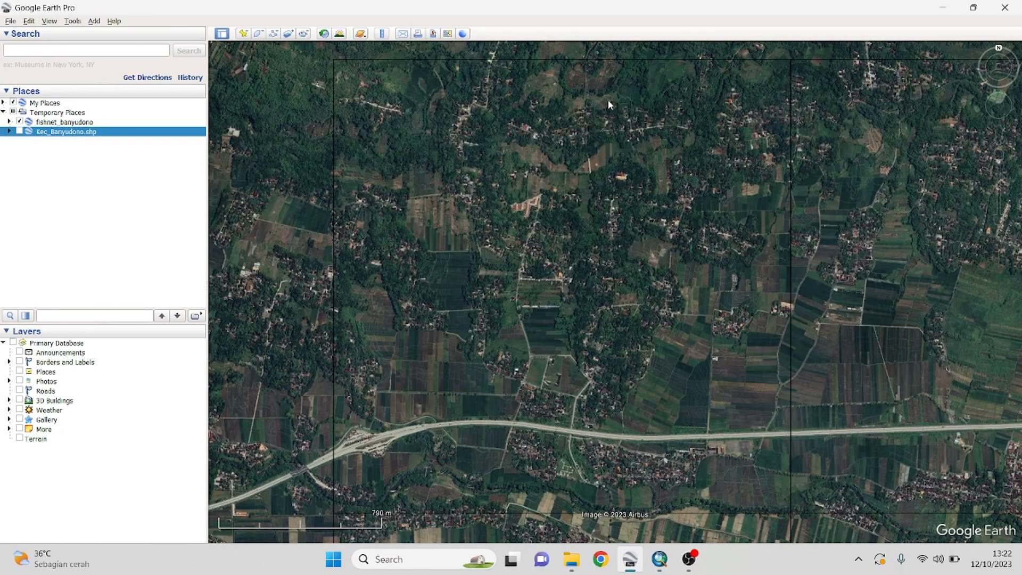
- Set up a saved image of the framed view with the title and description and the legend left out
{"action": "left_click", "coordinate": [10, 21]}
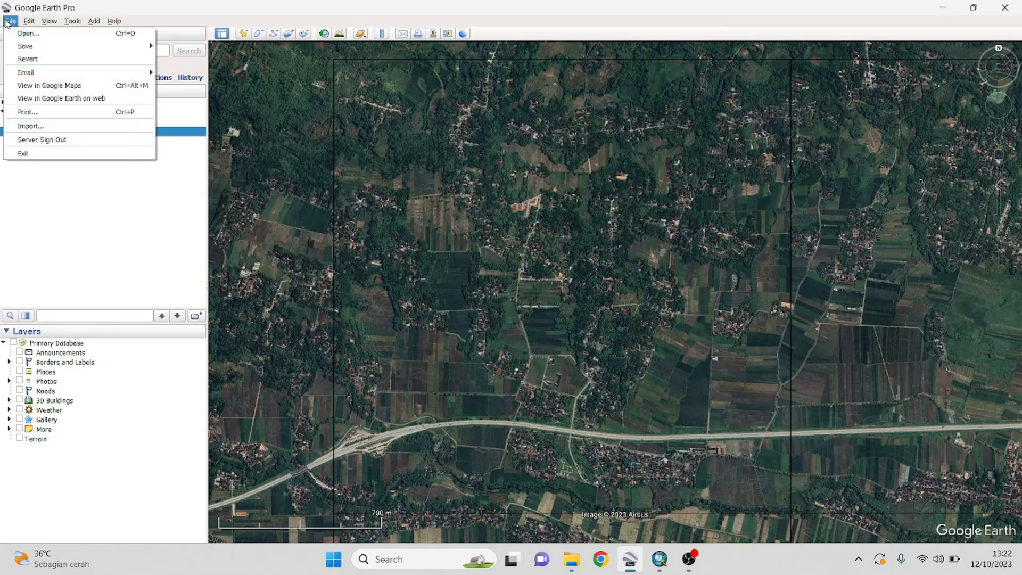
{"action": "mouse_move", "coordinate": [19, 43]}
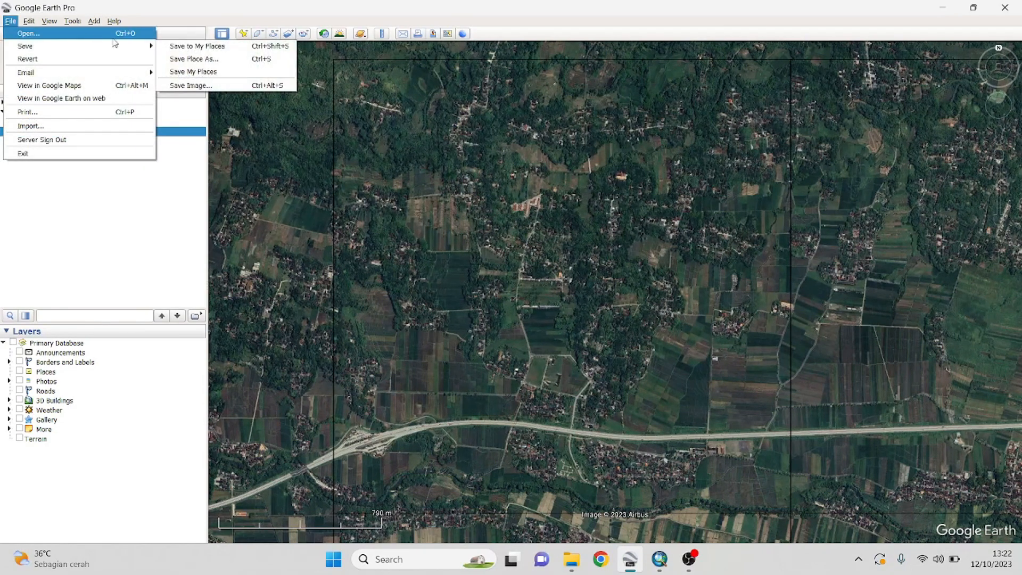
{"action": "left_click", "coordinate": [209, 86]}
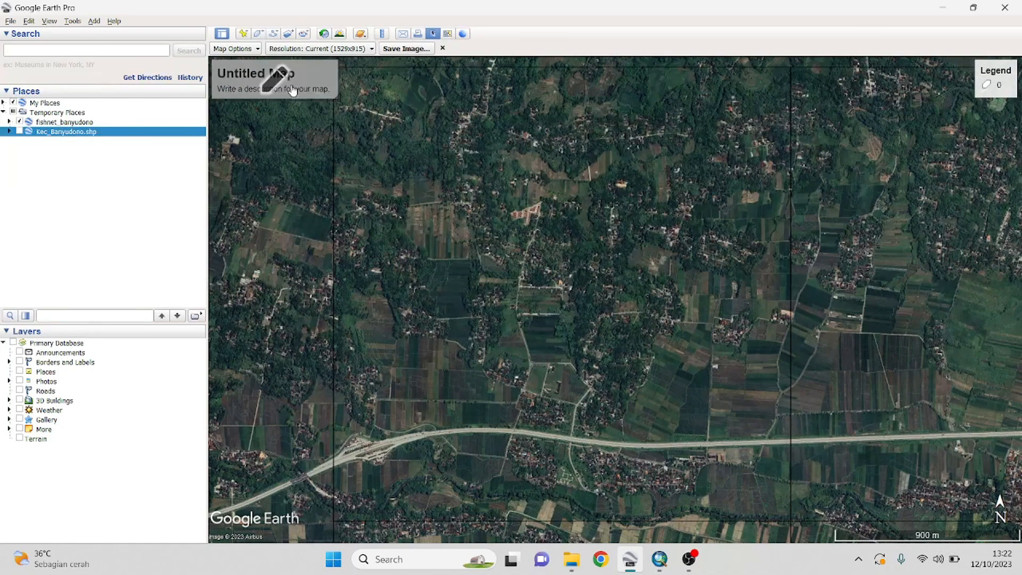
{"action": "left_click", "coordinate": [248, 49]}
{"action": "left_click", "coordinate": [238, 80]}
{"action": "left_click", "coordinate": [246, 49]}
{"action": "left_click", "coordinate": [246, 49]}
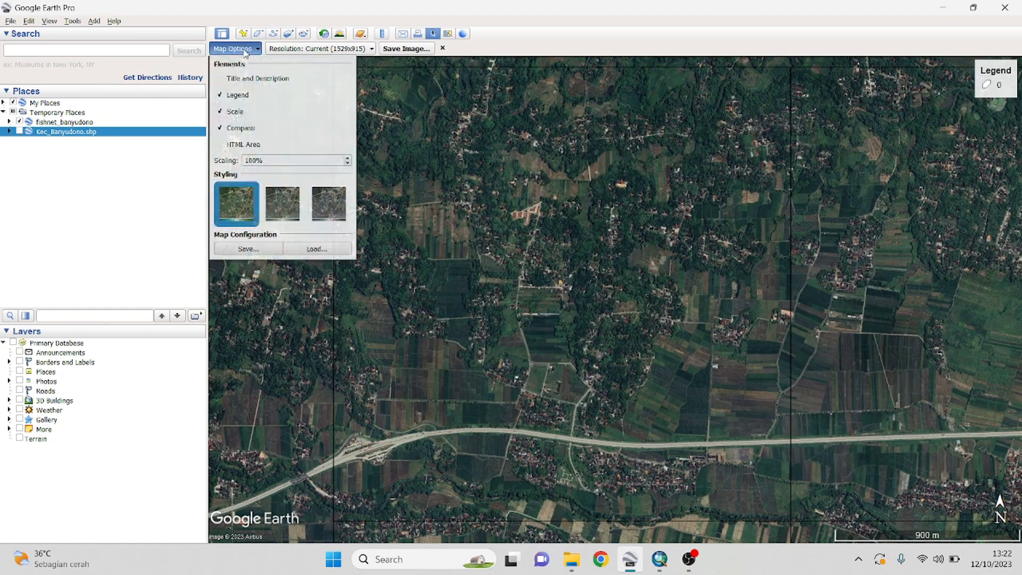
{"action": "left_click", "coordinate": [237, 95]}
{"action": "left_click", "coordinate": [569, 44]}
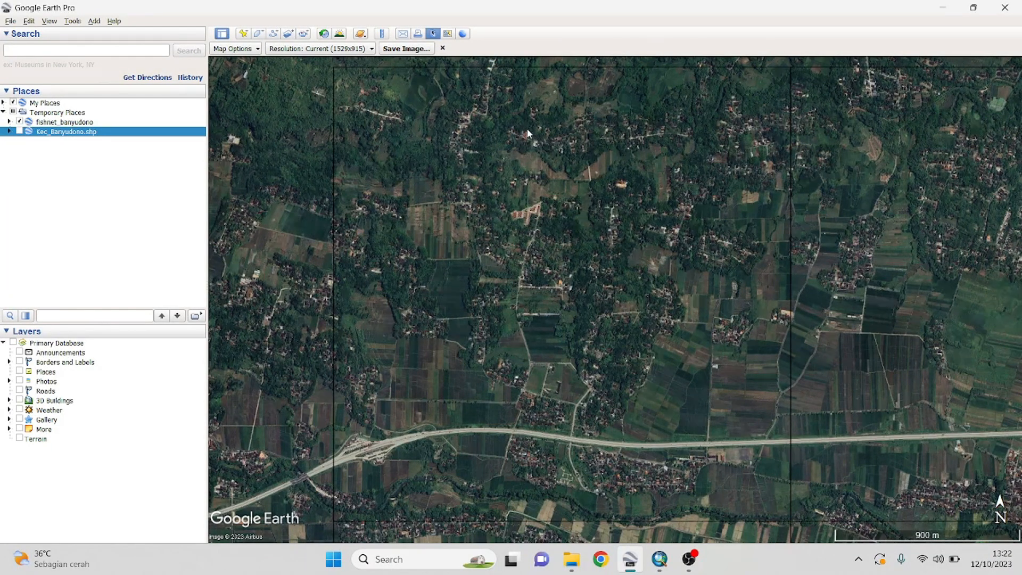
- Save the north-west cell's image at Maximum resolution (8192x4902) as a JPEG named 1 in the Pemodelan GIS folder
{"action": "left_click", "coordinate": [355, 49]}
{"action": "left_click", "coordinate": [345, 138]}
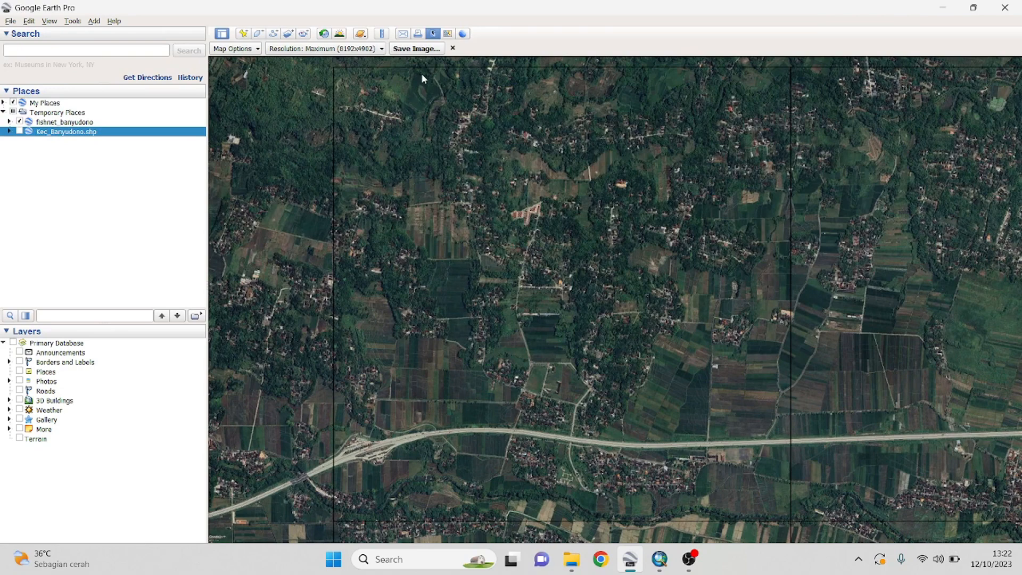
{"action": "left_click", "coordinate": [426, 49]}
{"action": "scroll", "coordinate": [266, 250], "scroll_direction": "down", "scroll_amount": 1}
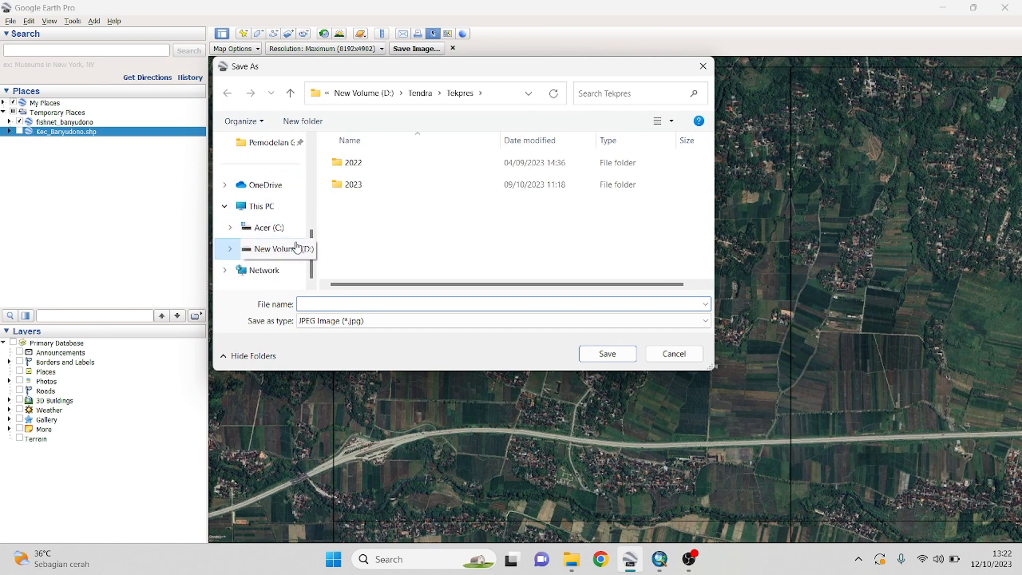
{"action": "left_click", "coordinate": [233, 250]}
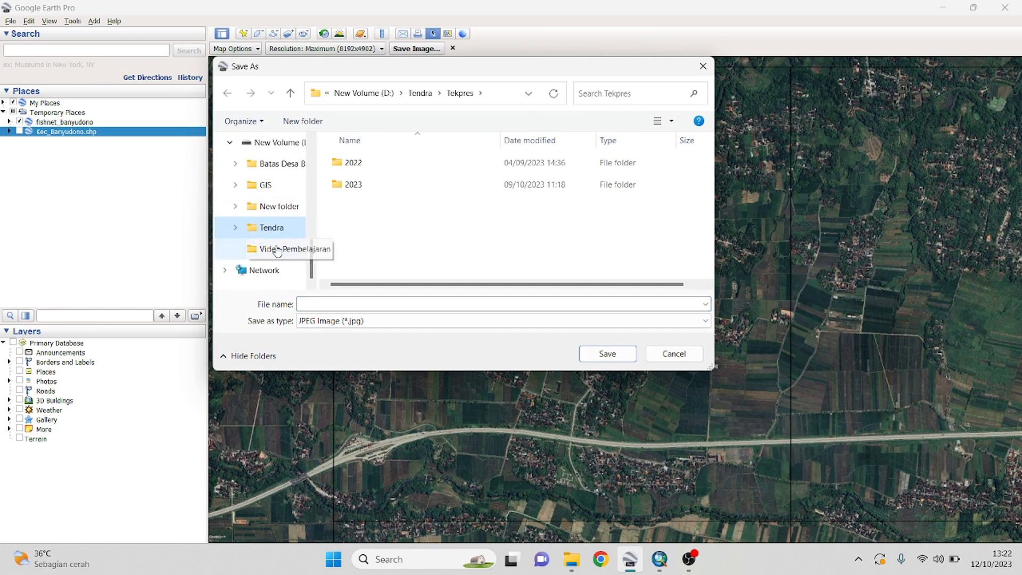
{"action": "scroll", "coordinate": [287, 234], "scroll_direction": "up", "scroll_amount": 2}
{"action": "scroll", "coordinate": [284, 235], "scroll_direction": "up", "scroll_amount": 3}
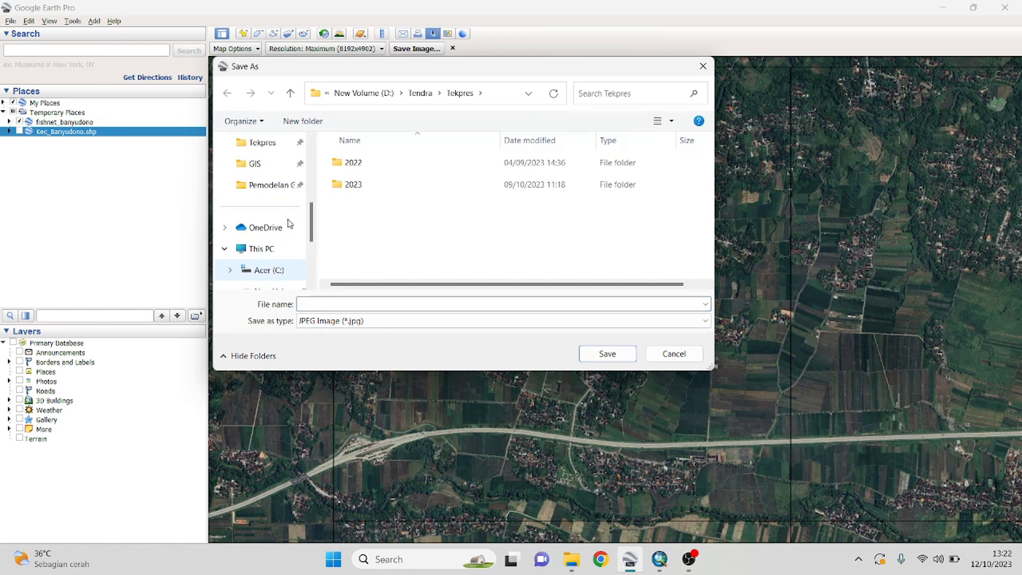
{"action": "left_click", "coordinate": [284, 213]}
{"action": "left_click", "coordinate": [329, 304]}
{"action": "type", "text": "1"}
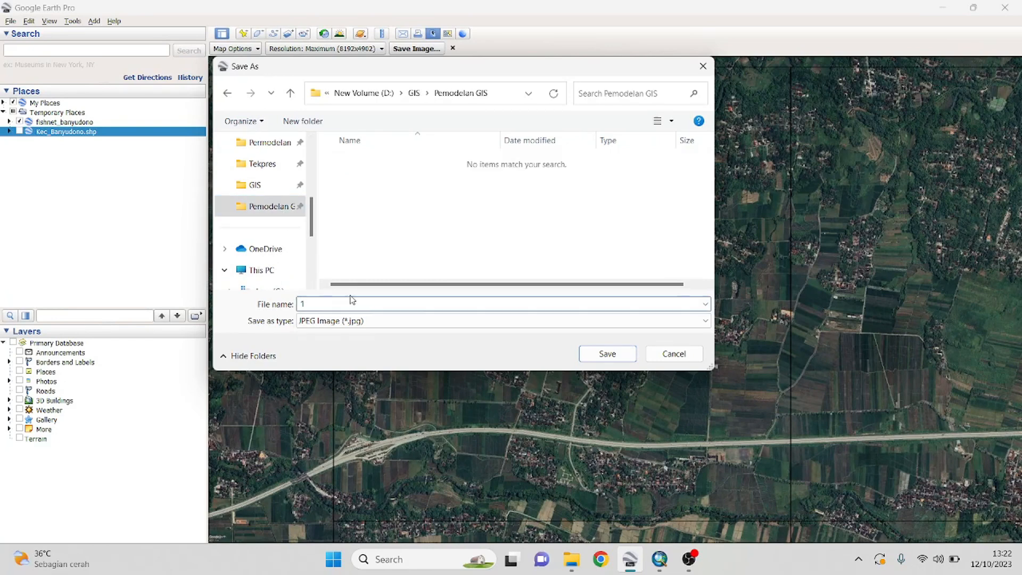
{"action": "left_click", "coordinate": [606, 354]}
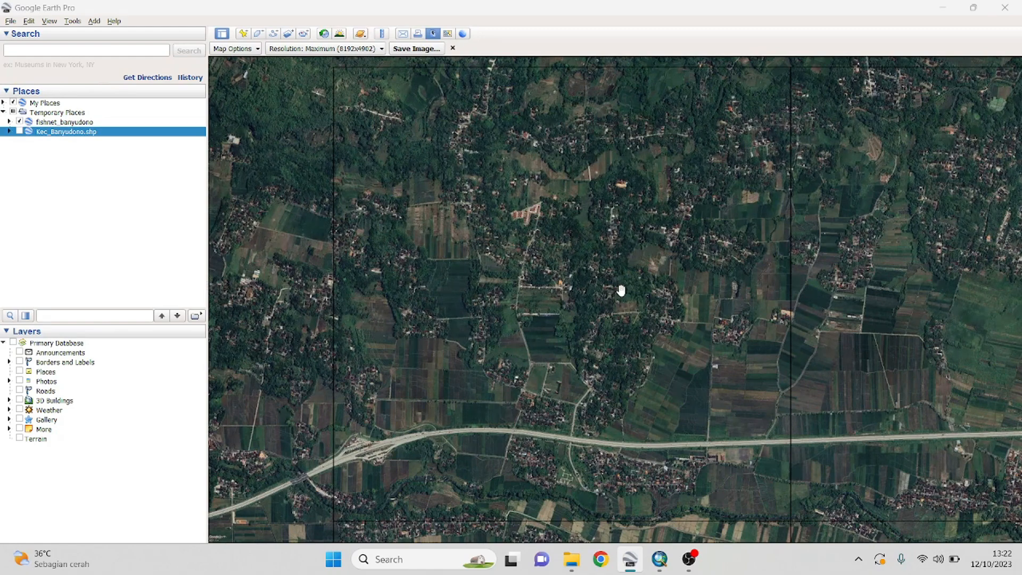
- Frame the fishnet's north-middle cell in the view and save its image at Maximum resolution as a JPEG named 2
{"action": "left_click_drag", "start_coordinate": [860, 287], "coordinate": [421, 290]}
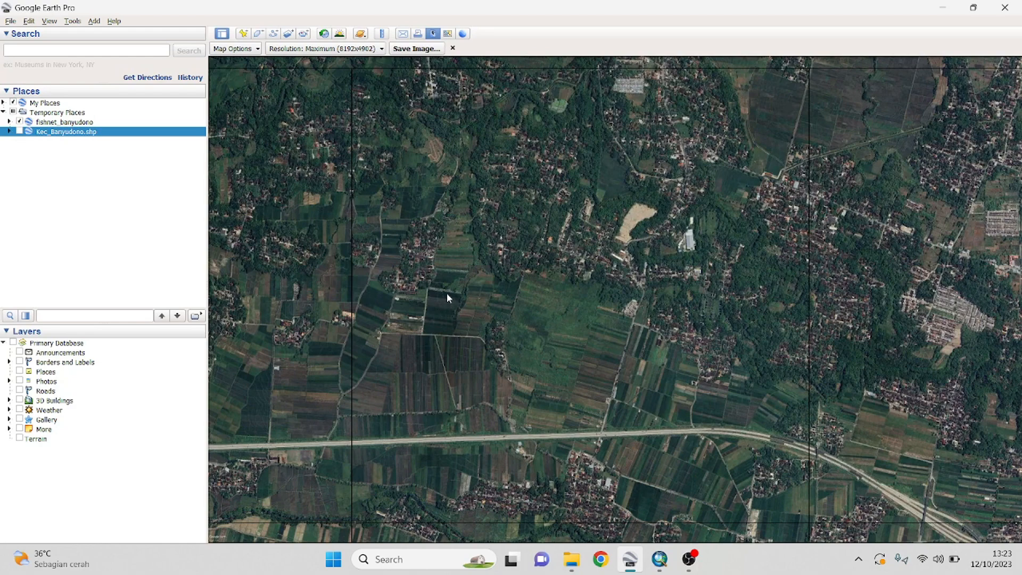
{"action": "left_click_drag", "start_coordinate": [774, 306], "coordinate": [498, 311]}
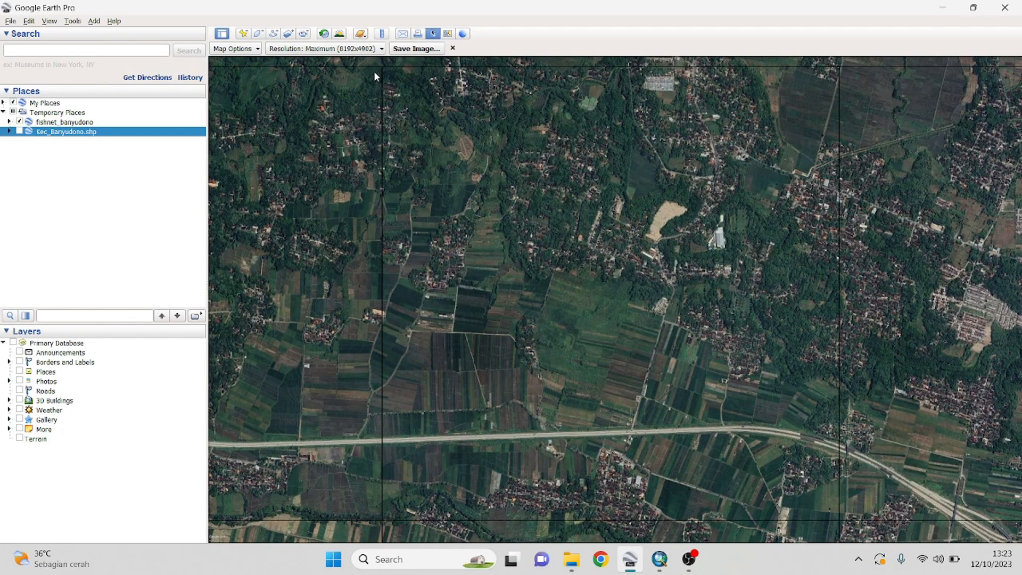
{"action": "left_click", "coordinate": [416, 49]}
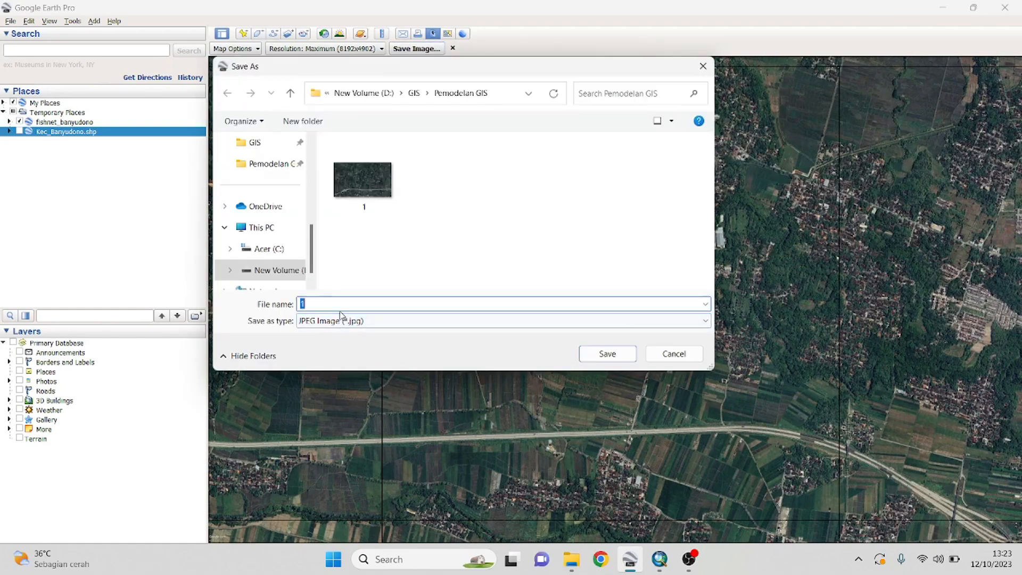
{"action": "left_click", "coordinate": [605, 353]}
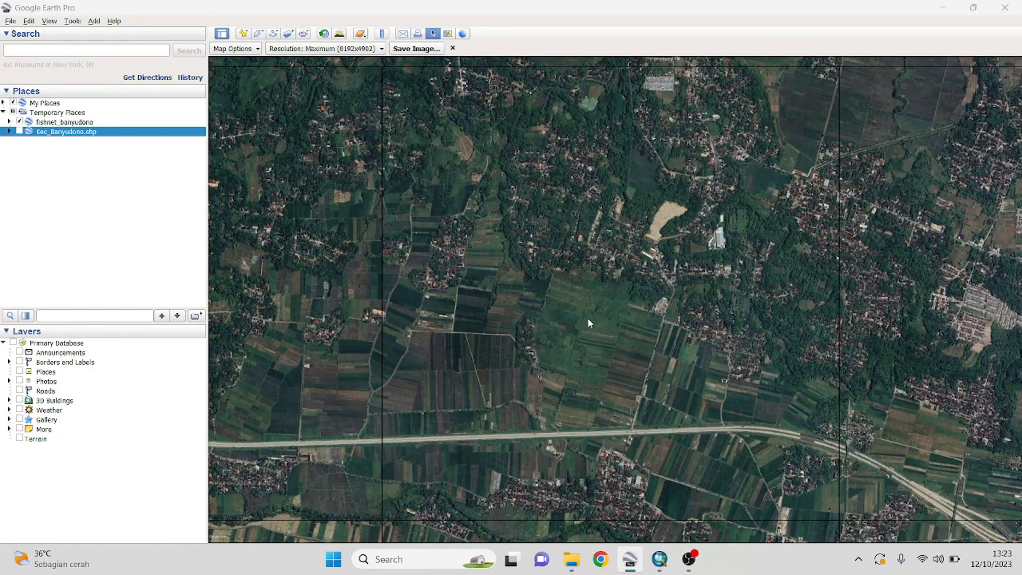
- Frame the fishnet's north-east cell in the view and save its image as a JPEG named 3
{"action": "left_click_drag", "start_coordinate": [760, 315], "coordinate": [358, 317]}
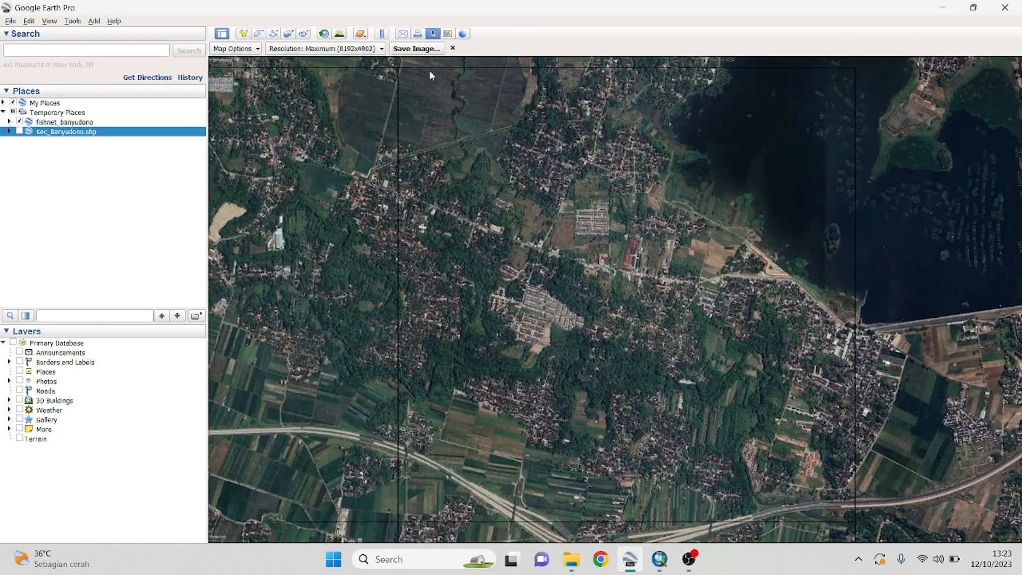
{"action": "left_click", "coordinate": [416, 48]}
{"action": "type", "text": "3"}
{"action": "left_click", "coordinate": [613, 353]}
- Frame the west cell of the fishnet's middle row and save its image as a JPEG named 4 in the Pemodelan GIS folder
{"action": "left_click_drag", "start_coordinate": [570, 345], "coordinate": [766, 299]}
{"action": "left_click_drag", "start_coordinate": [511, 321], "coordinate": [762, 294]}
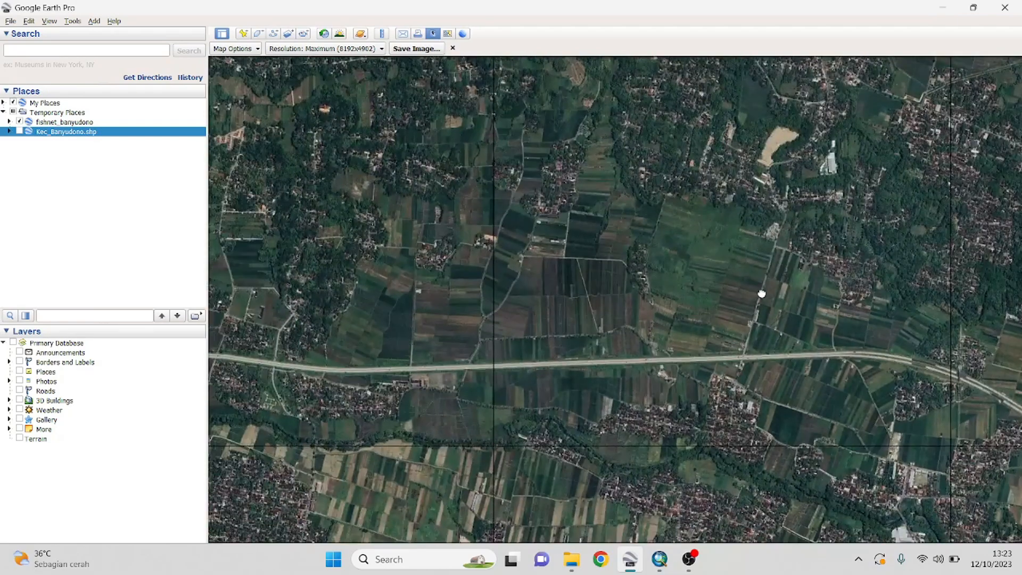
{"action": "left_click_drag", "start_coordinate": [559, 313], "coordinate": [548, 102]}
{"action": "left_click_drag", "start_coordinate": [554, 290], "coordinate": [567, 238]}
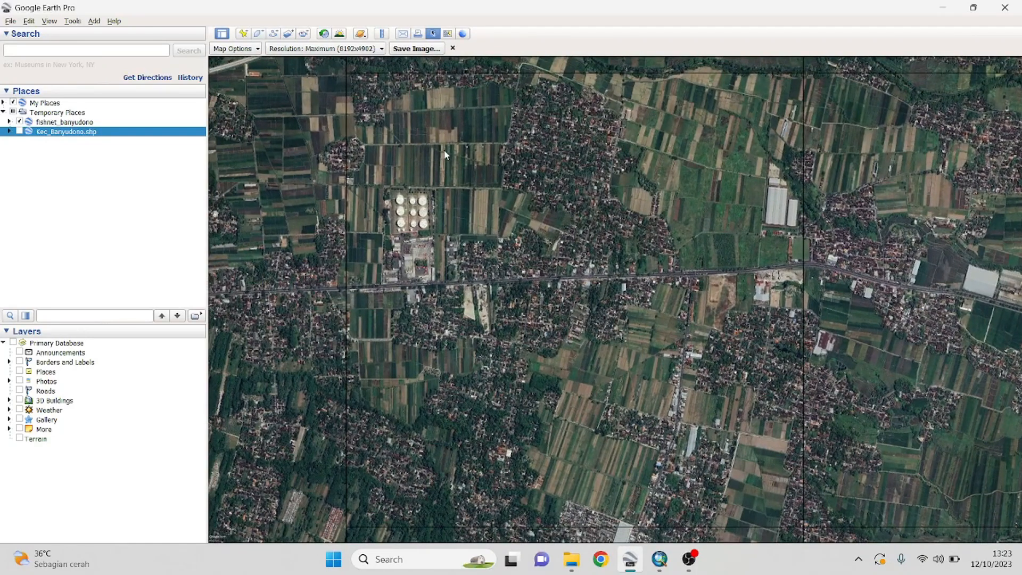
{"action": "left_click", "coordinate": [414, 49]}
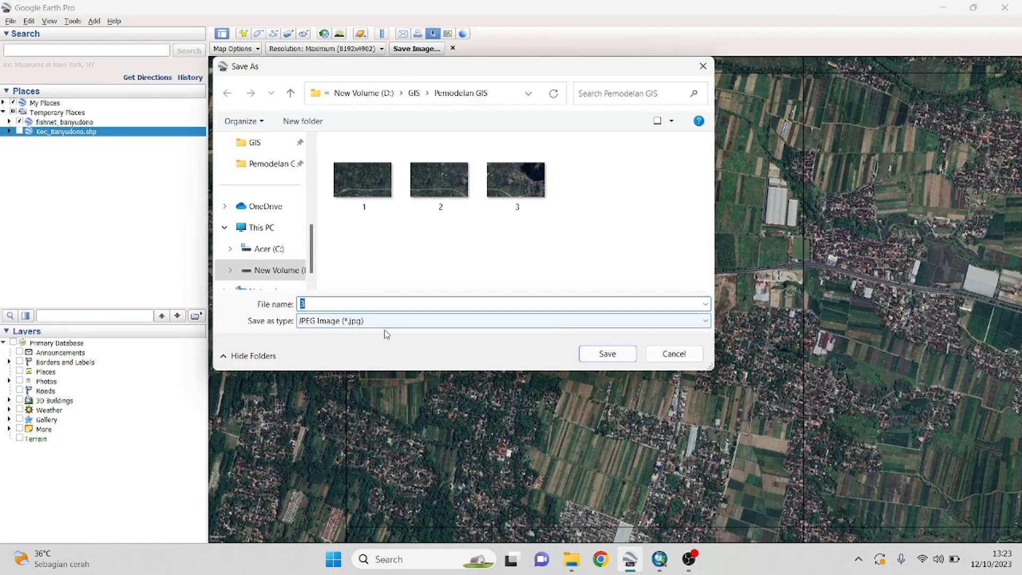
{"action": "type", "text": "4"}
{"action": "left_click", "coordinate": [608, 353]}
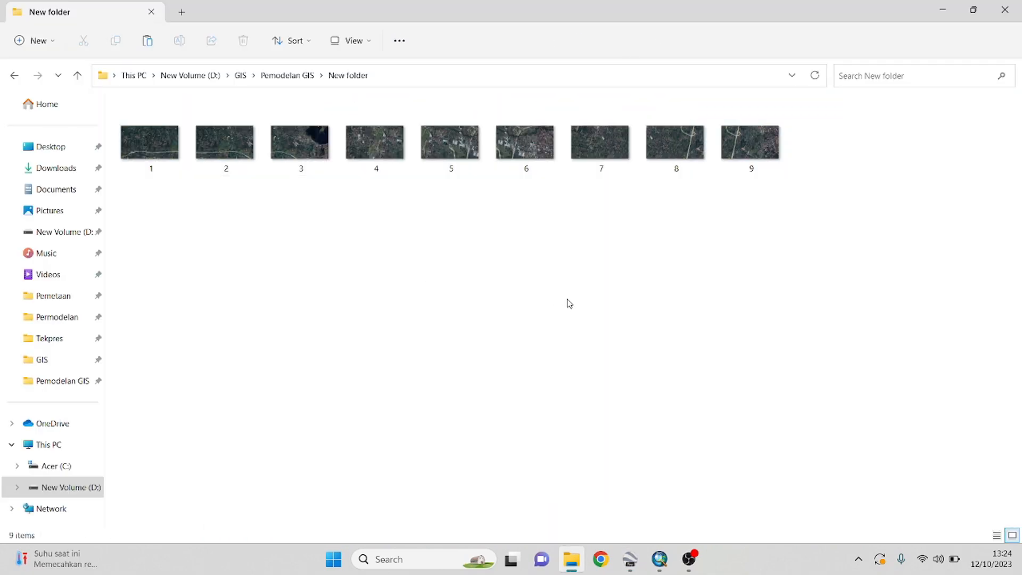
- Review the saved cell images from 1.jpg through 6.jpg in the New folder and close the image viewer
{"action": "double_click", "coordinate": [166, 147]}
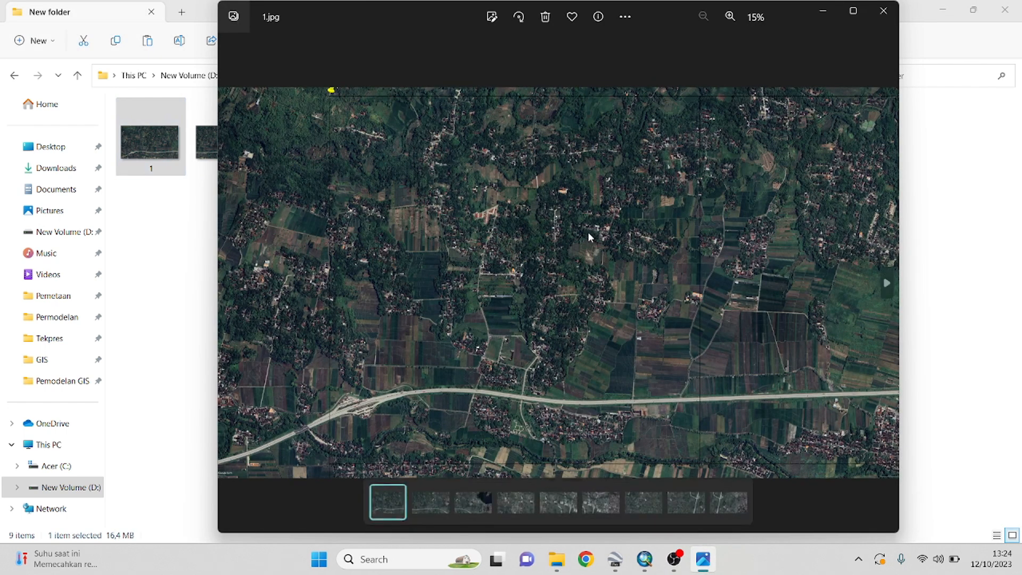
{"action": "left_click", "coordinate": [886, 285]}
{"action": "left_click", "coordinate": [886, 285]}
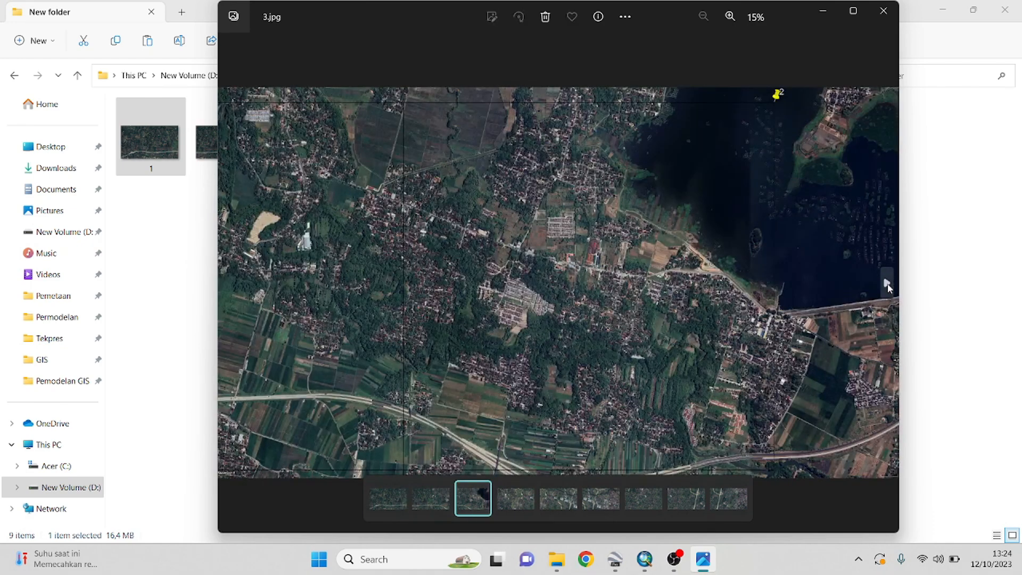
{"action": "left_click", "coordinate": [887, 284]}
{"action": "left_click", "coordinate": [887, 283]}
{"action": "left_click", "coordinate": [887, 284]}
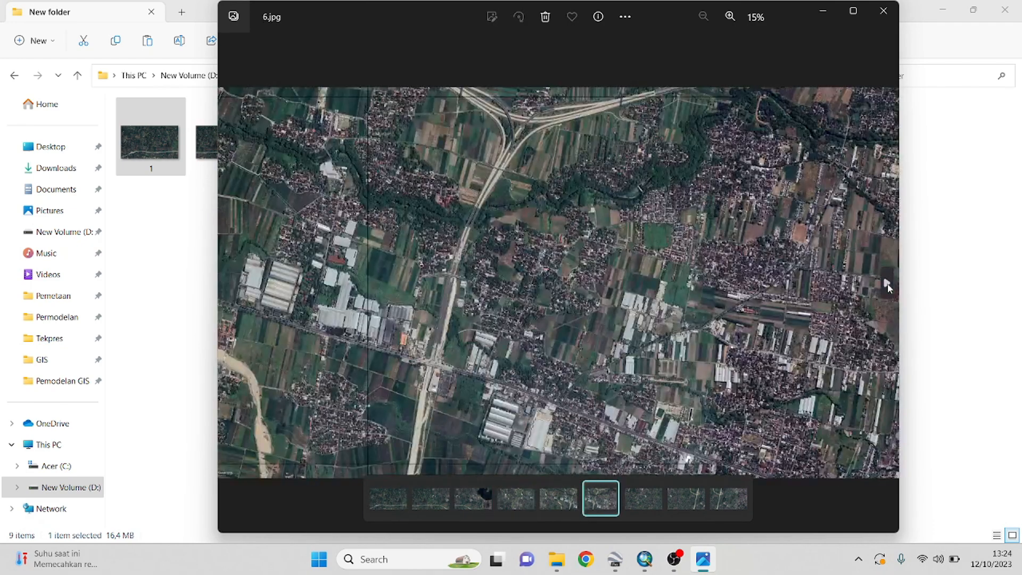
{"action": "left_click", "coordinate": [878, 16]}
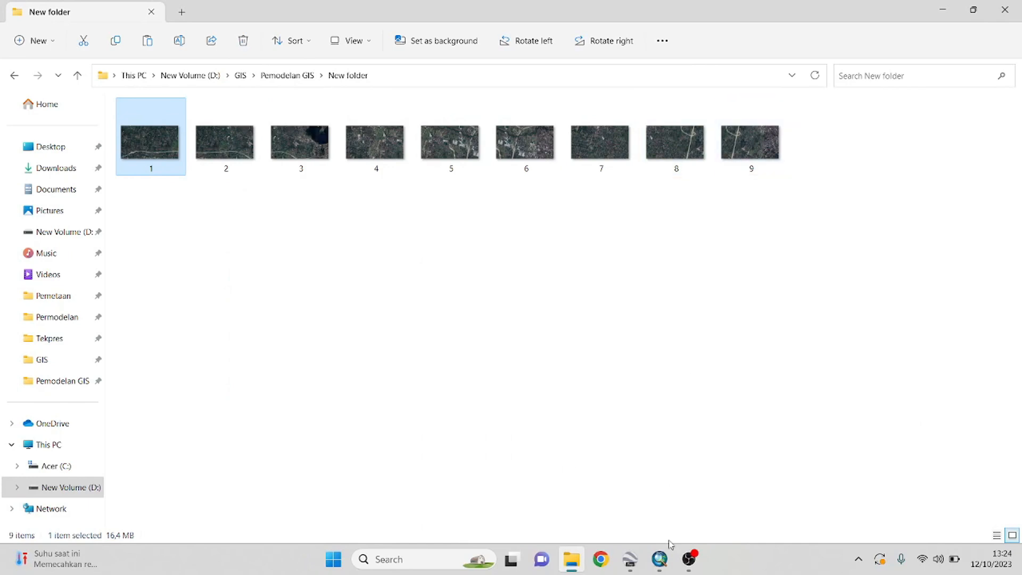
{"action": "left_click", "coordinate": [630, 558]}
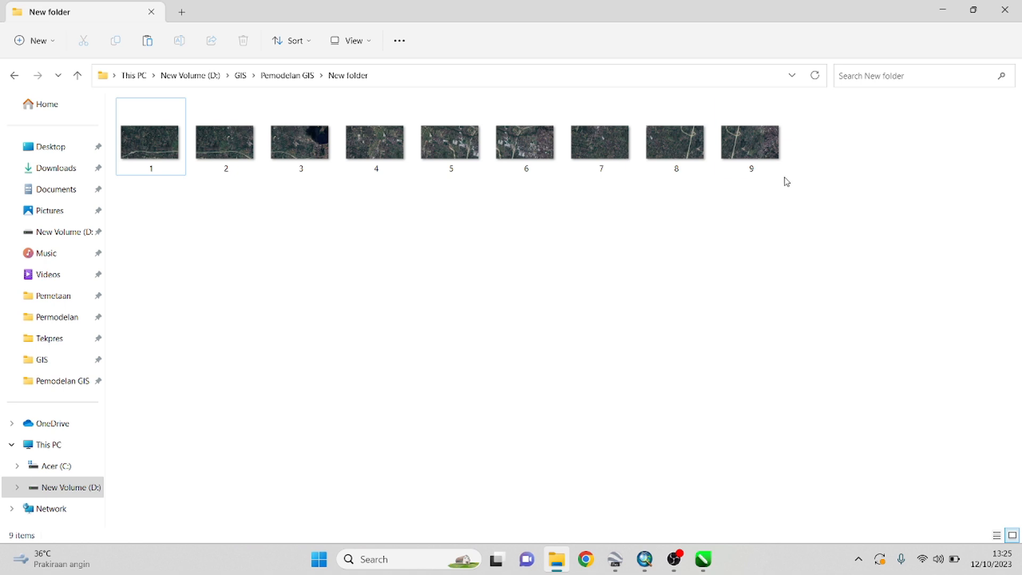
{"action": "left_click_drag", "start_coordinate": [875, 193], "coordinate": [152, 155]}
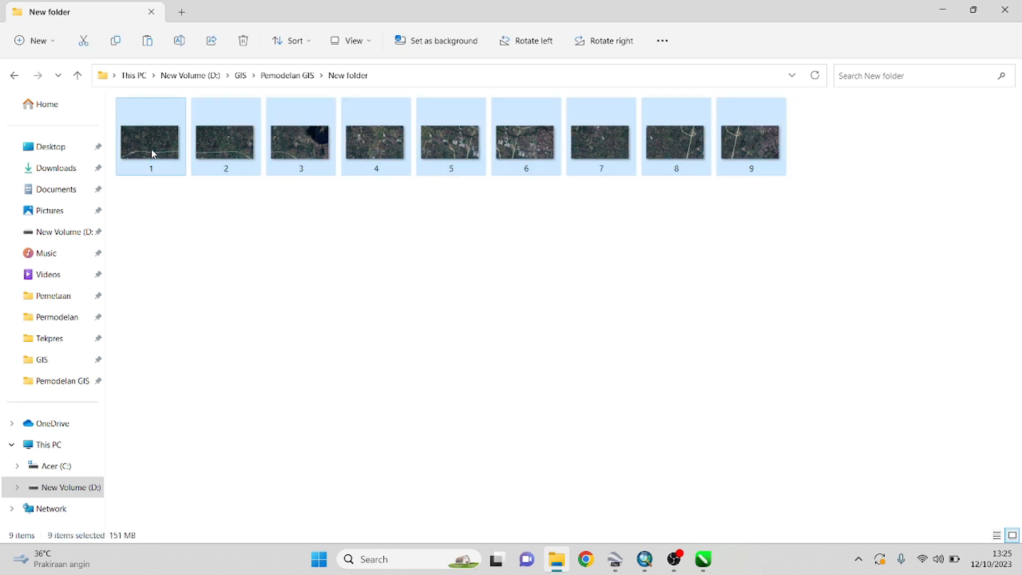
{"action": "left_click", "coordinate": [267, 229]}
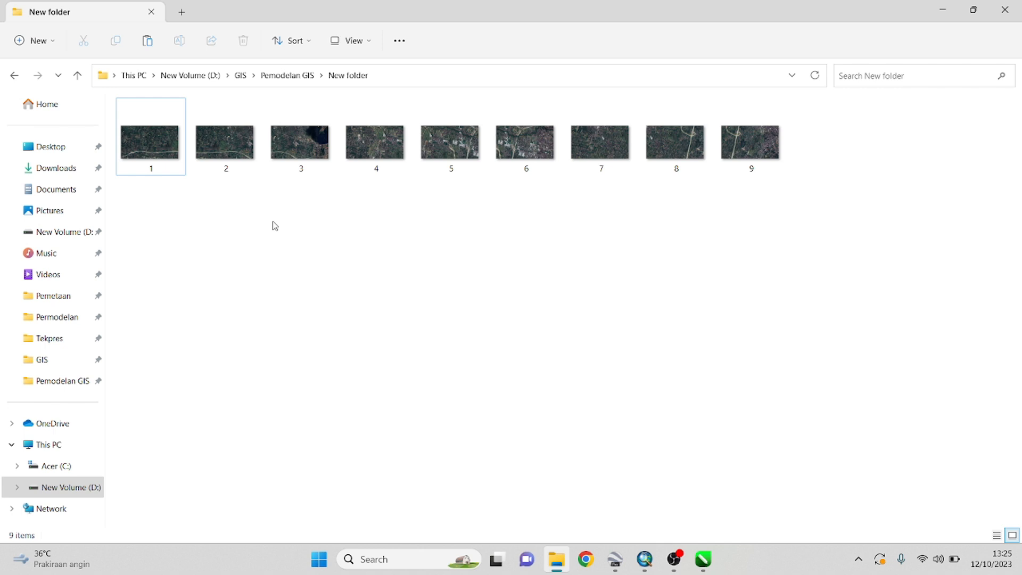
{"action": "left_click", "coordinate": [702, 562]}
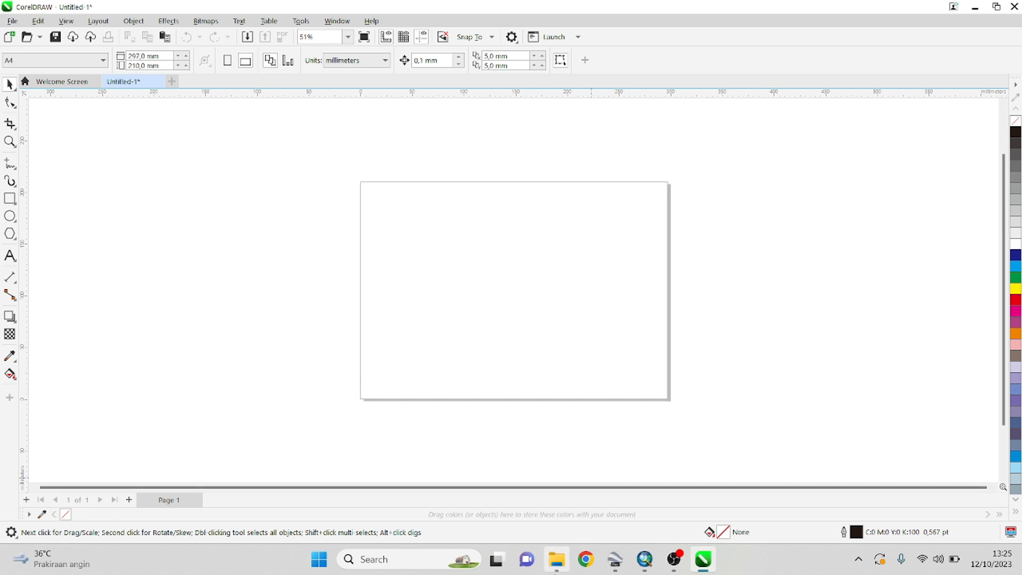
{"action": "left_click", "coordinate": [617, 523]}
{"action": "left_click", "coordinate": [152, 135]}
{"action": "left_click_drag", "start_coordinate": [834, 211], "coordinate": [163, 140]}
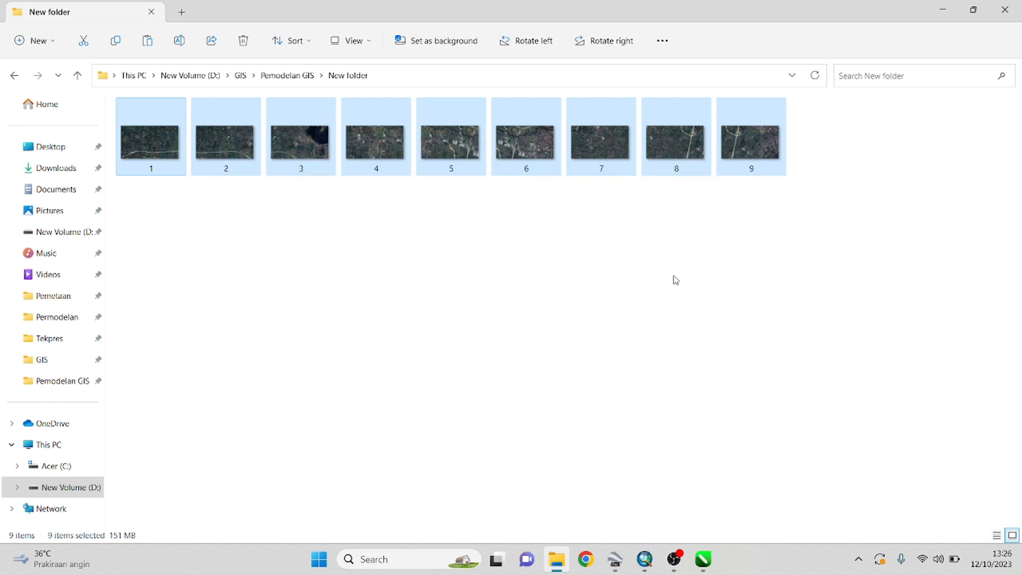
{"action": "left_click", "coordinate": [675, 280]}
- Bring images 1 and 2 from the New folder into the Untitled-1 document in CorelDRAW
{"action": "left_click", "coordinate": [151, 142]}
{"action": "left_click", "coordinate": [211, 148], "text": "ctrl"}
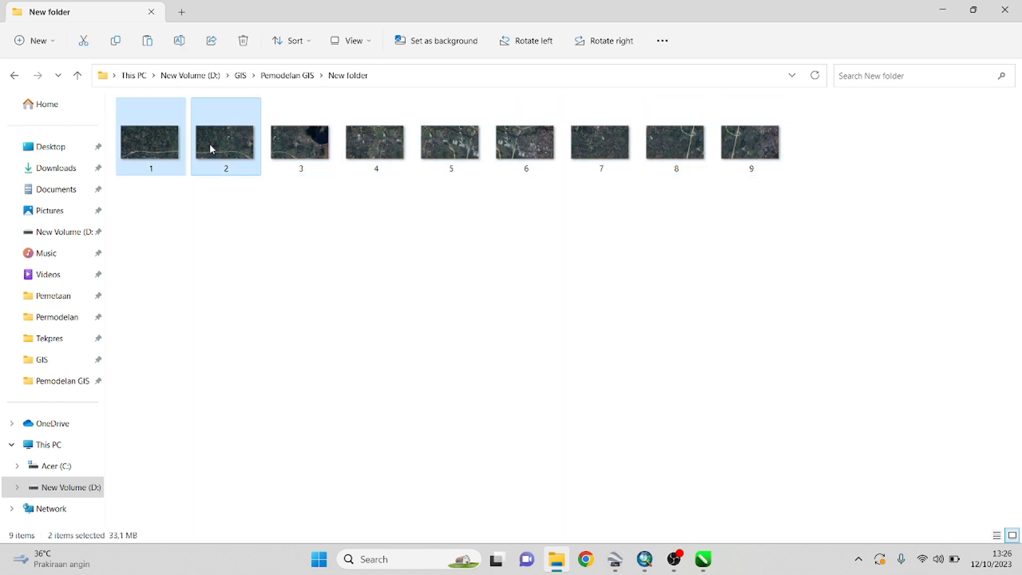
{"action": "left_click", "coordinate": [702, 559]}
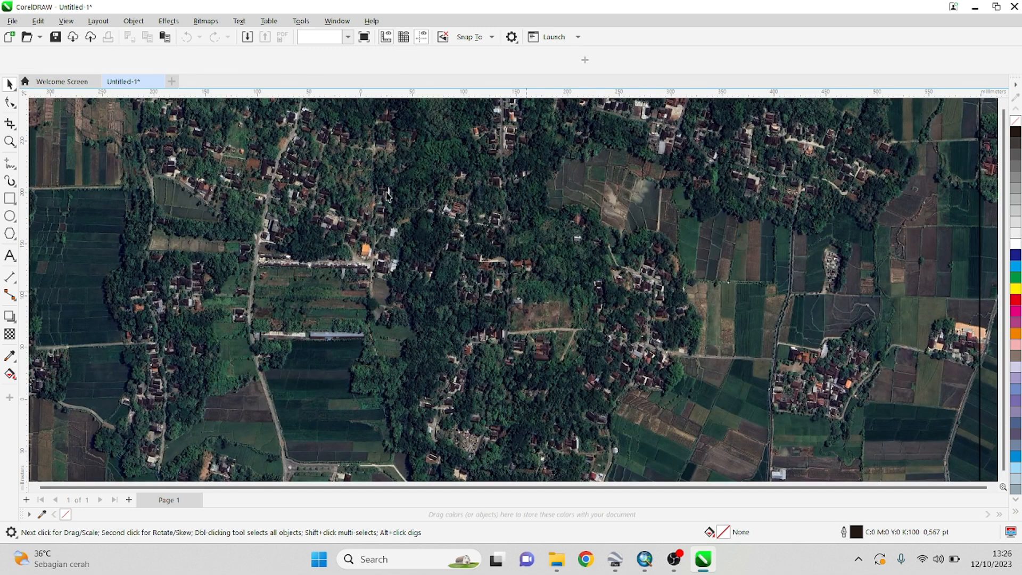
{"action": "scroll", "coordinate": [447, 238], "scroll_direction": "down", "scroll_amount": 5}
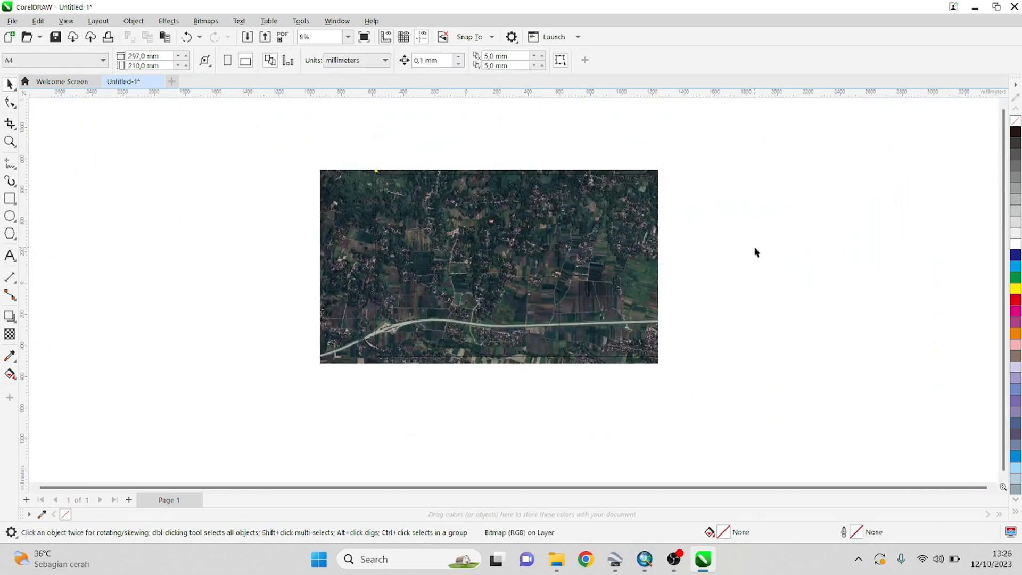
- Separate the two stacked images and arrange them side by side, with image 1 to the left of image 2
{"action": "left_click_drag", "start_coordinate": [491, 251], "coordinate": [770, 250]}
{"action": "left_click_drag", "start_coordinate": [505, 260], "coordinate": [411, 254]}
{"action": "left_click", "coordinate": [555, 404]}
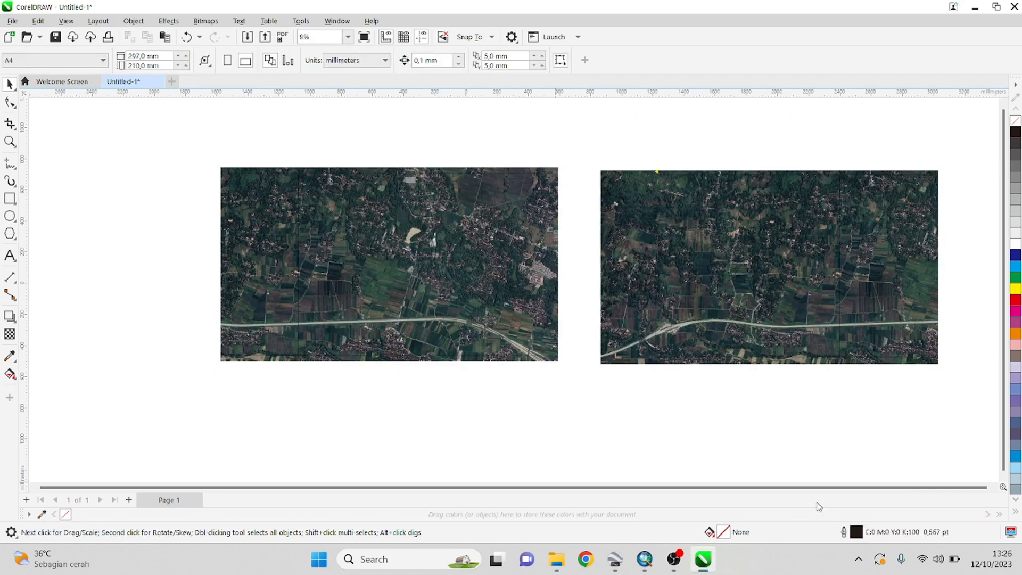
{"action": "left_click_drag", "start_coordinate": [706, 341], "coordinate": [158, 330]}
{"action": "left_click_drag", "start_coordinate": [289, 248], "coordinate": [437, 265]}
{"action": "left_click_drag", "start_coordinate": [655, 250], "coordinate": [696, 254]}
{"action": "left_click_drag", "start_coordinate": [388, 236], "coordinate": [414, 222]}
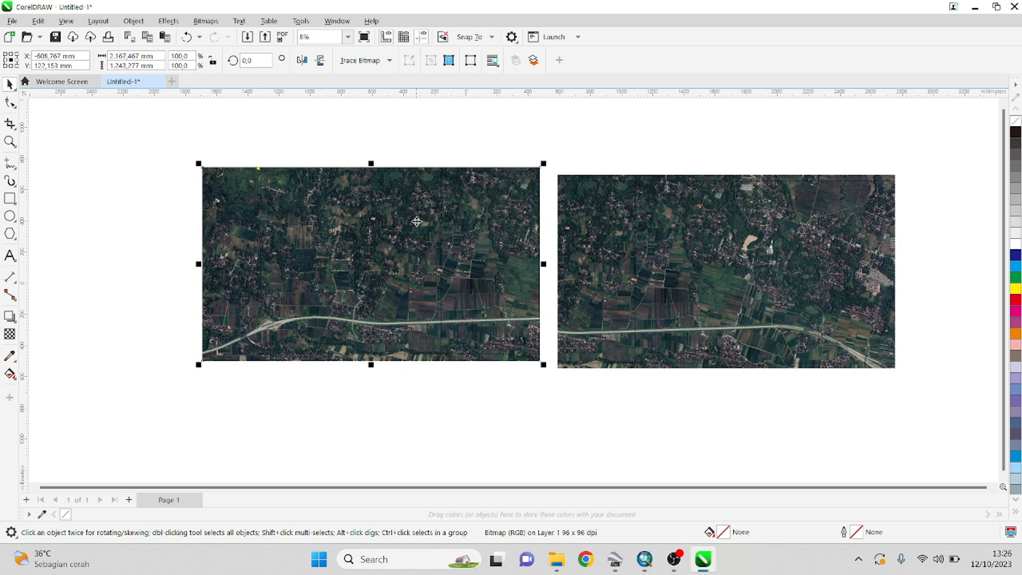
{"action": "left_click", "coordinate": [687, 282]}
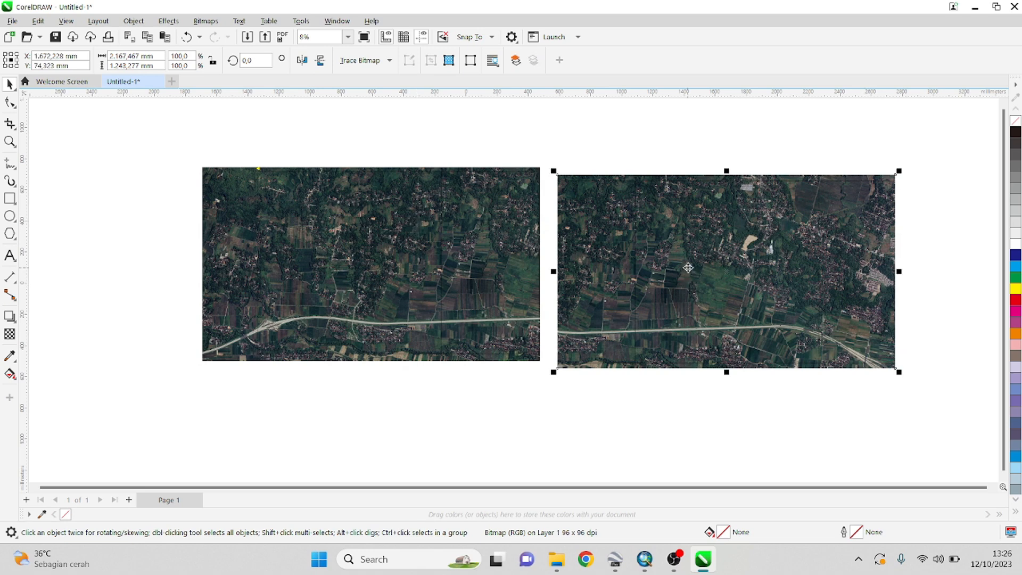
{"action": "left_click", "coordinate": [474, 138]}
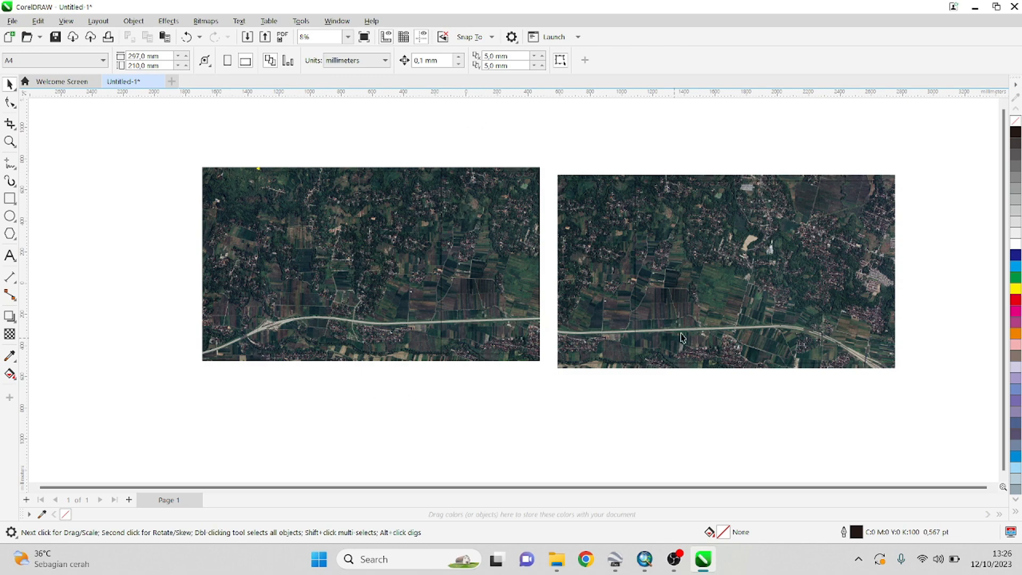
- Try overlapping image 2 onto the matching area of image 1, and move it back to the right of image 1
{"action": "scroll", "coordinate": [652, 351], "scroll_direction": "up", "scroll_amount": 3}
{"action": "scroll", "coordinate": [625, 403], "scroll_direction": "down", "scroll_amount": 2}
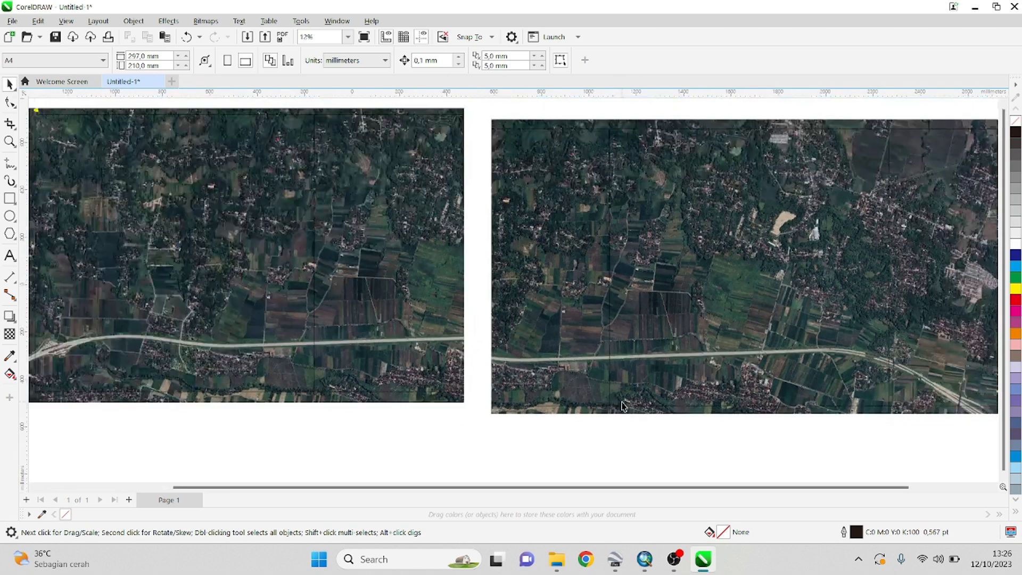
{"action": "scroll", "coordinate": [662, 293], "scroll_direction": "down", "scroll_amount": 1}
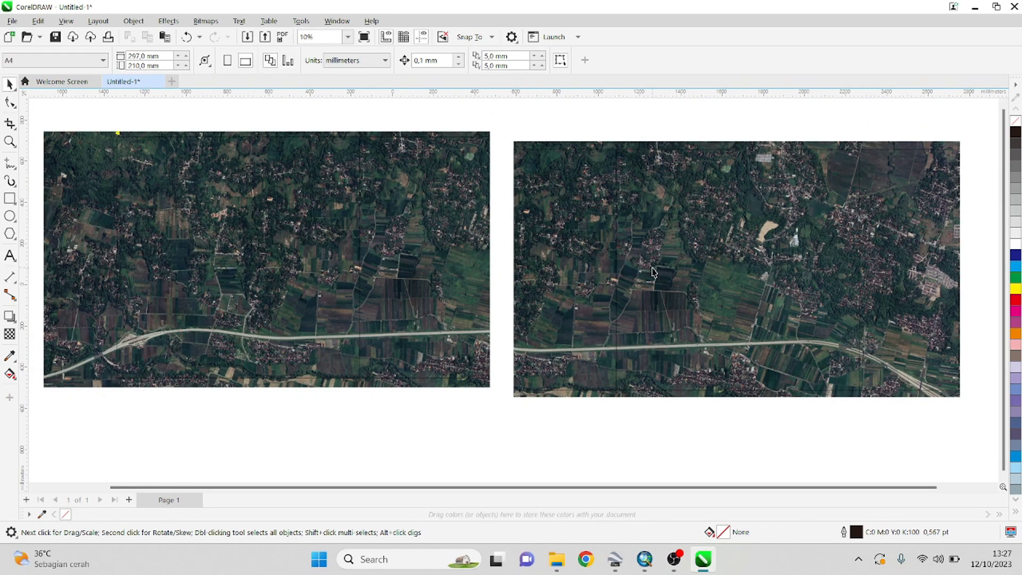
{"action": "left_click_drag", "start_coordinate": [646, 218], "coordinate": [391, 194]}
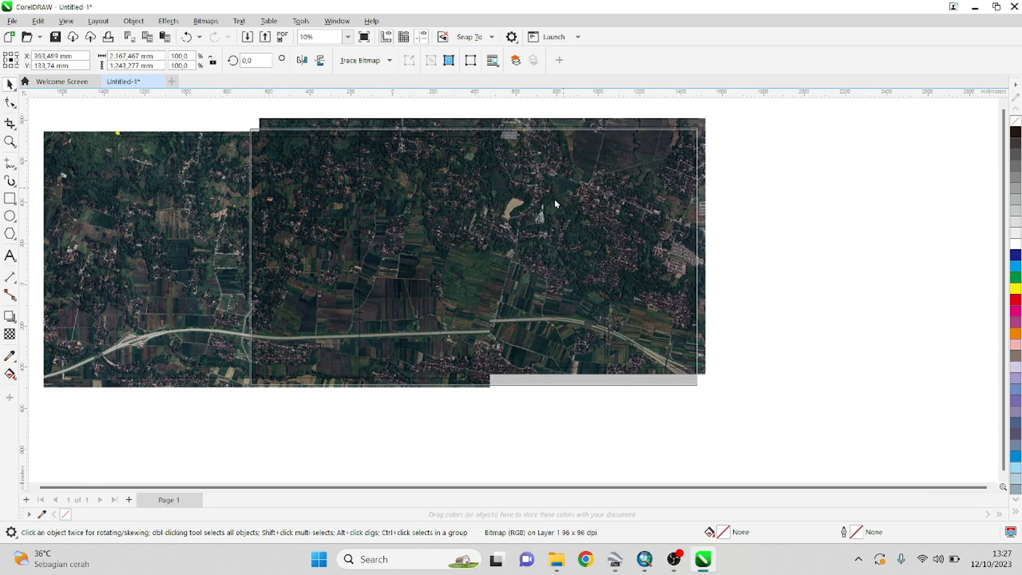
{"action": "left_click_drag", "start_coordinate": [577, 193], "coordinate": [783, 195]}
{"action": "left_click_drag", "start_coordinate": [570, 223], "coordinate": [645, 250]}
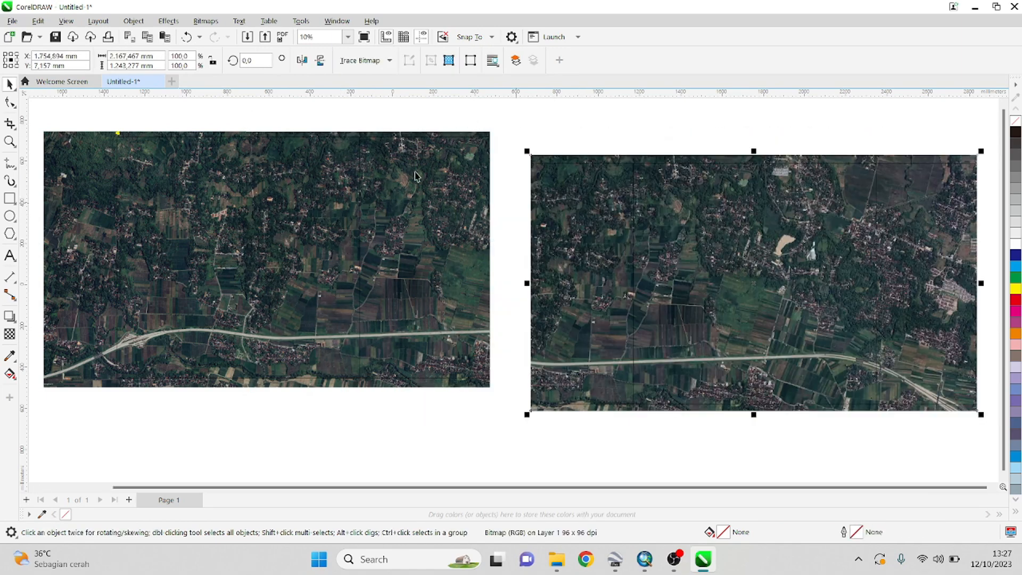
- Draw a circle about 51 mm in diameter and centre it on the north-east grid corner of the cell in image 1
{"action": "scroll", "coordinate": [344, 139], "scroll_direction": "up", "scroll_amount": 8}
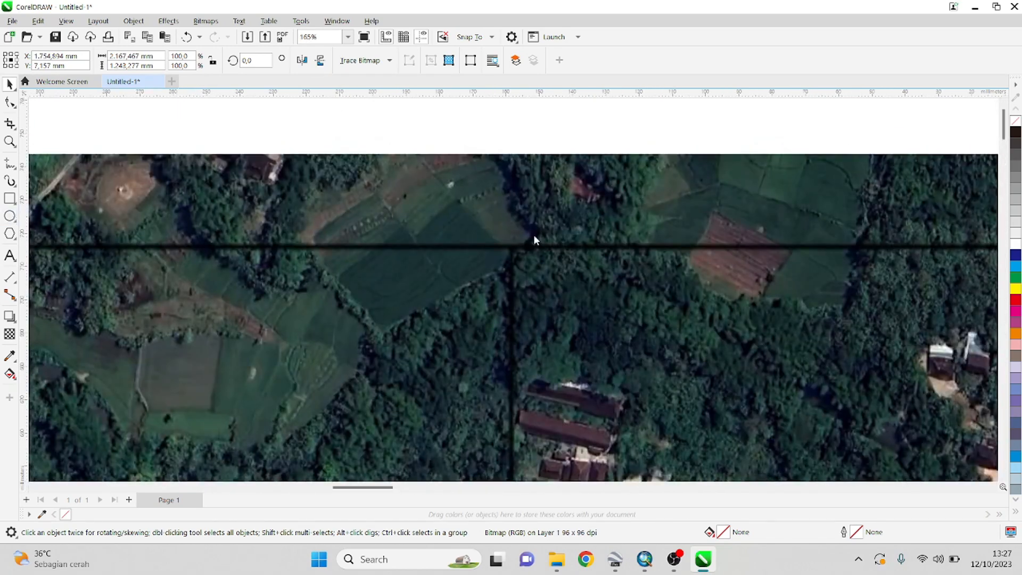
{"action": "key", "text": "F7"}
{"action": "scroll", "coordinate": [527, 234], "scroll_direction": "up", "scroll_amount": 2}
{"action": "left_click_drag", "start_coordinate": [441, 209], "coordinate": [734, 476], "text": "ctrl"}
{"action": "left_click_drag", "start_coordinate": [588, 339], "coordinate": [494, 243]}
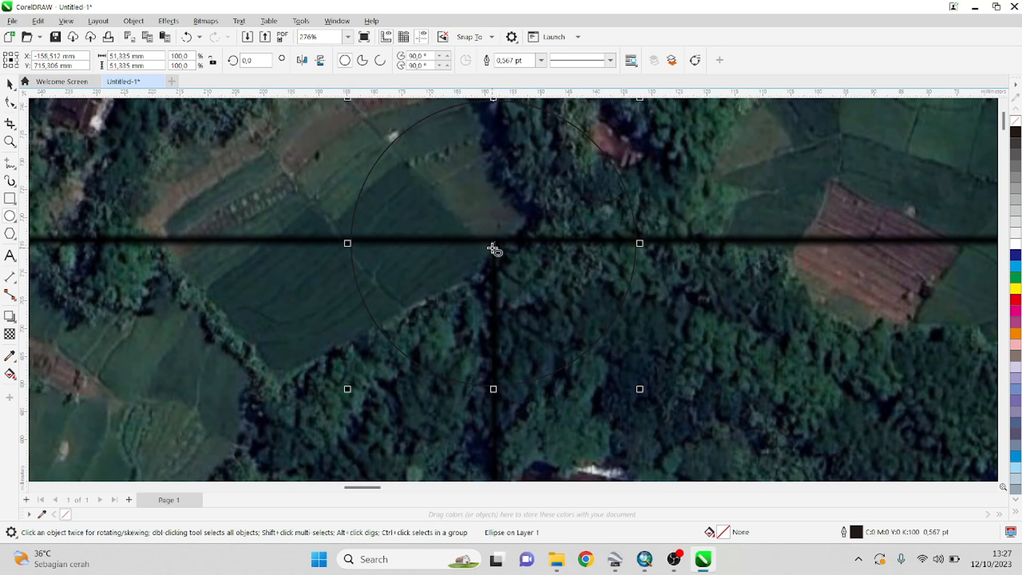
{"action": "scroll", "coordinate": [492, 248], "scroll_direction": "up", "scroll_amount": 4}
{"action": "left_click_drag", "start_coordinate": [488, 209], "coordinate": [491, 201]}
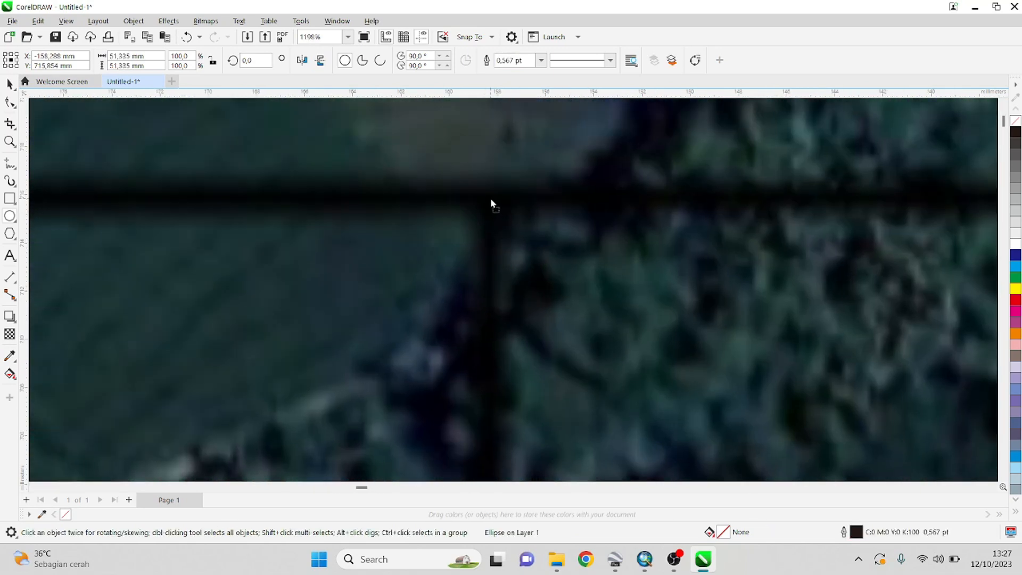
- Fill the circle on image 1's grid corner with yellow
{"action": "scroll", "coordinate": [497, 194], "scroll_direction": "down", "scroll_amount": 10}
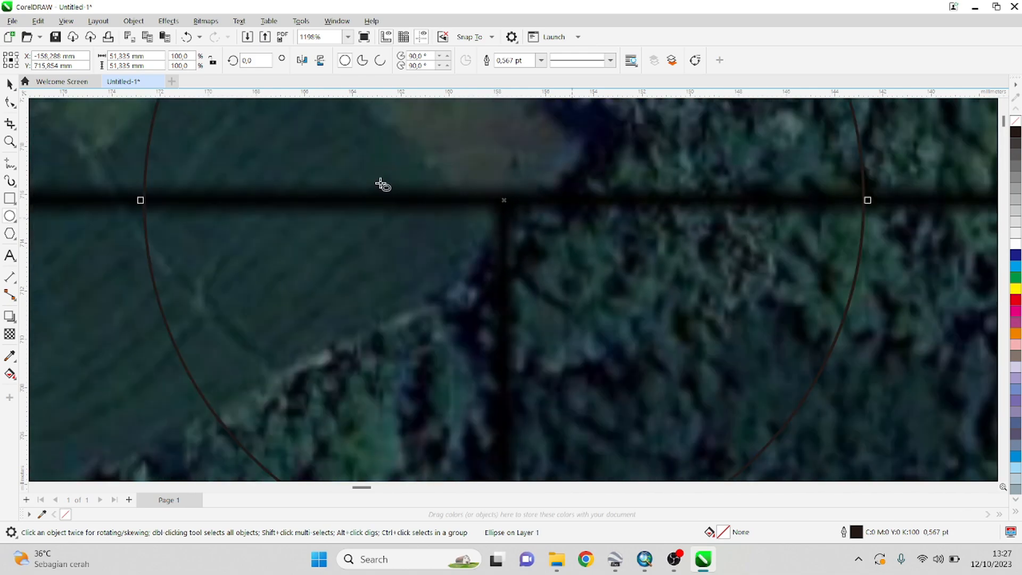
{"action": "scroll", "coordinate": [331, 230], "scroll_direction": "down", "scroll_amount": 10}
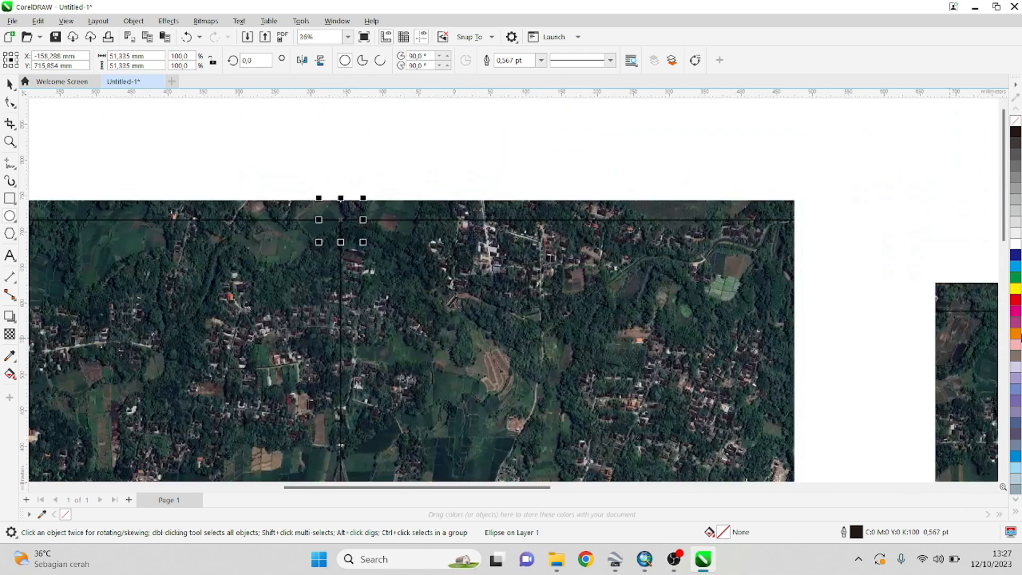
{"action": "left_click", "coordinate": [1016, 289]}
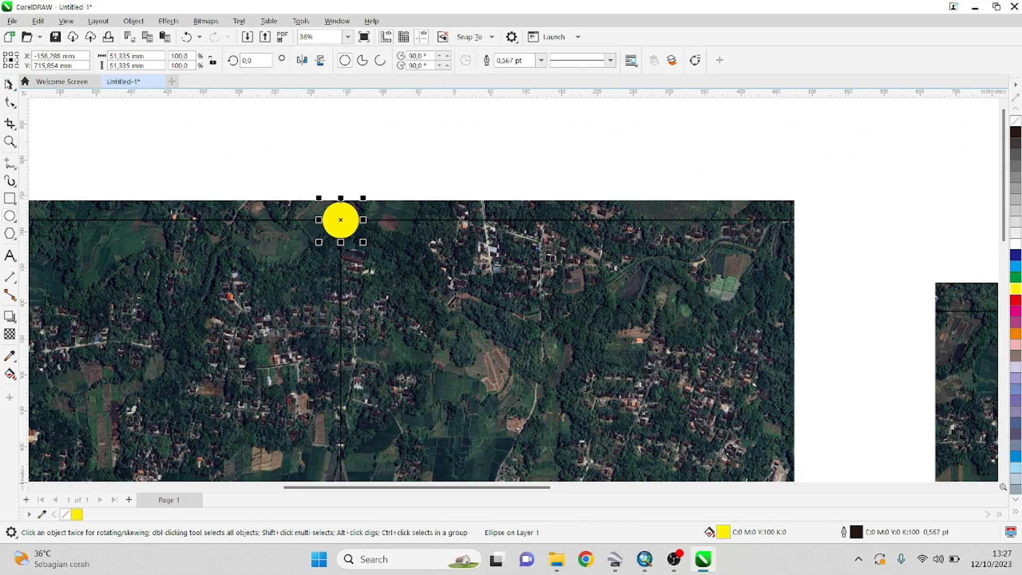
- Place a copy of image 1's yellow circle over the matching north-west grid corner in image 2
{"action": "scroll", "coordinate": [74, 136], "scroll_direction": "down", "scroll_amount": 3}
{"action": "left_click_drag", "start_coordinate": [230, 181], "coordinate": [776, 263]}
{"action": "scroll", "coordinate": [776, 266], "scroll_direction": "up", "scroll_amount": 6}
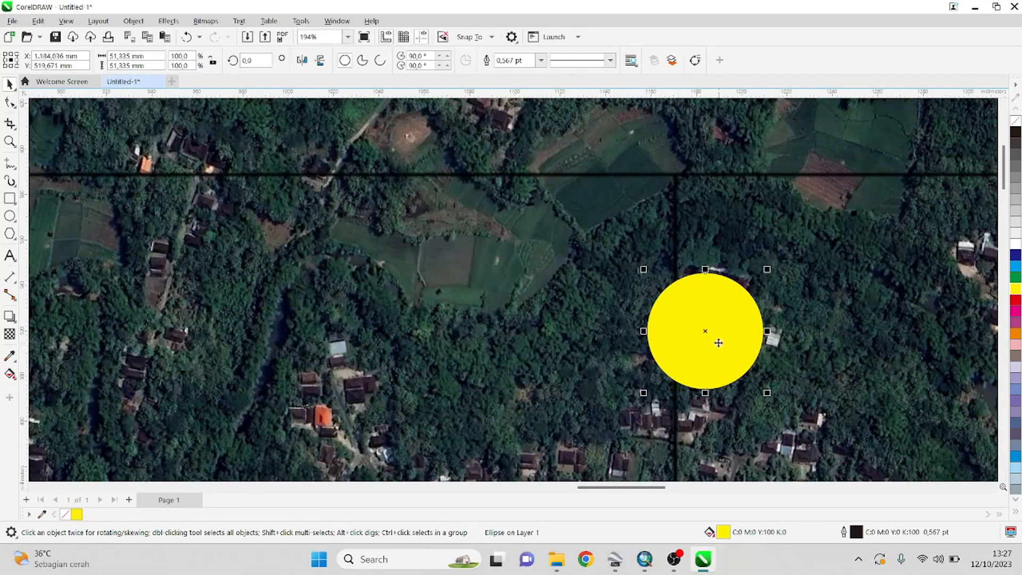
{"action": "left_click_drag", "start_coordinate": [719, 343], "coordinate": [769, 204]}
{"action": "scroll", "coordinate": [715, 178], "scroll_direction": "up", "scroll_amount": 2}
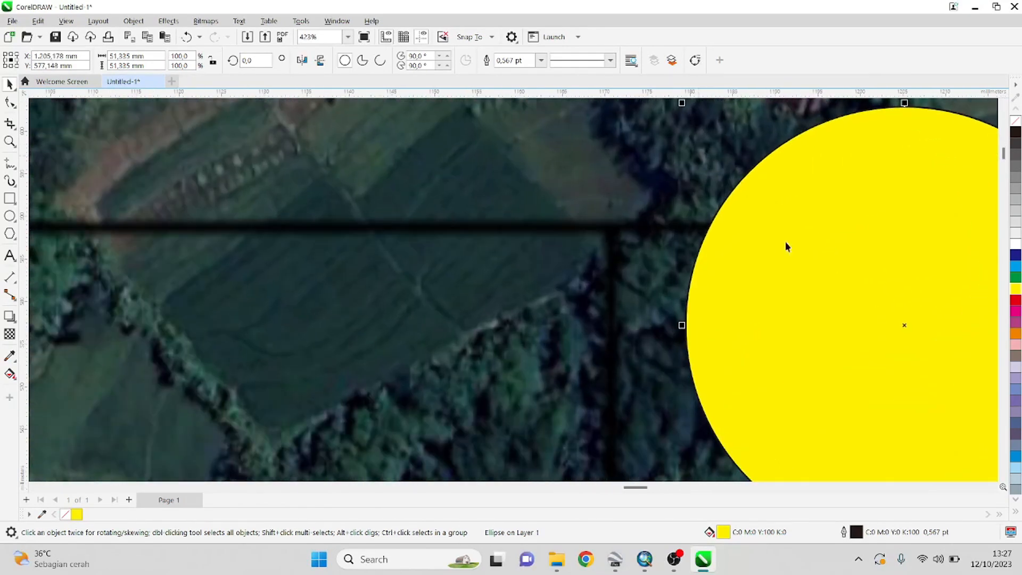
{"action": "left_click_drag", "start_coordinate": [874, 323], "coordinate": [612, 297]}
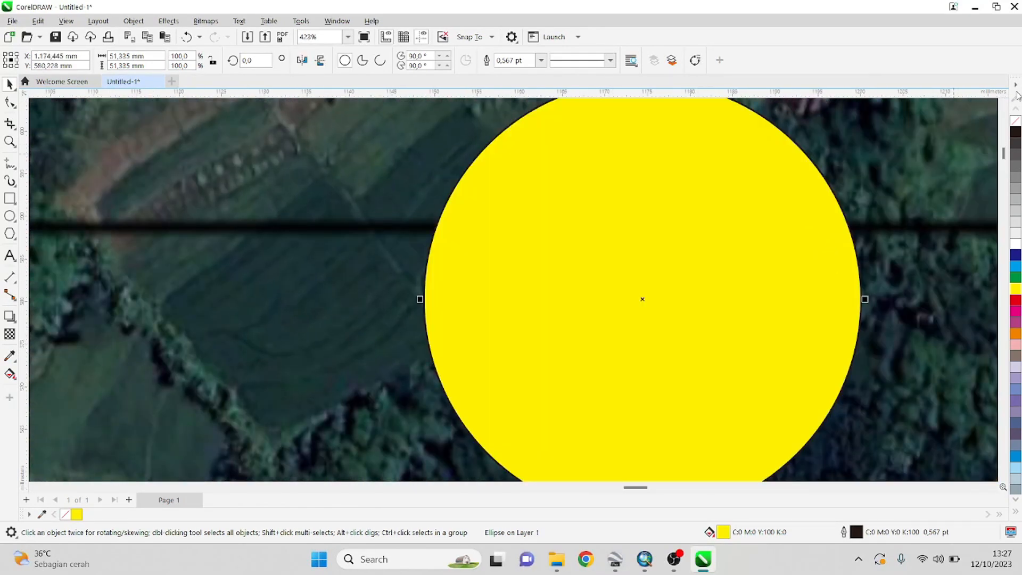
- Remove the copied circle's fill and centre it precisely on the grid corner of image 2
{"action": "left_click", "coordinate": [1015, 121]}
{"action": "scroll", "coordinate": [614, 291], "scroll_direction": "up", "scroll_amount": 1}
{"action": "left_click_drag", "start_coordinate": [659, 305], "coordinate": [605, 186]}
{"action": "scroll", "coordinate": [605, 187], "scroll_direction": "up", "scroll_amount": 3}
{"action": "scroll", "coordinate": [580, 232], "scroll_direction": "up", "scroll_amount": 1}
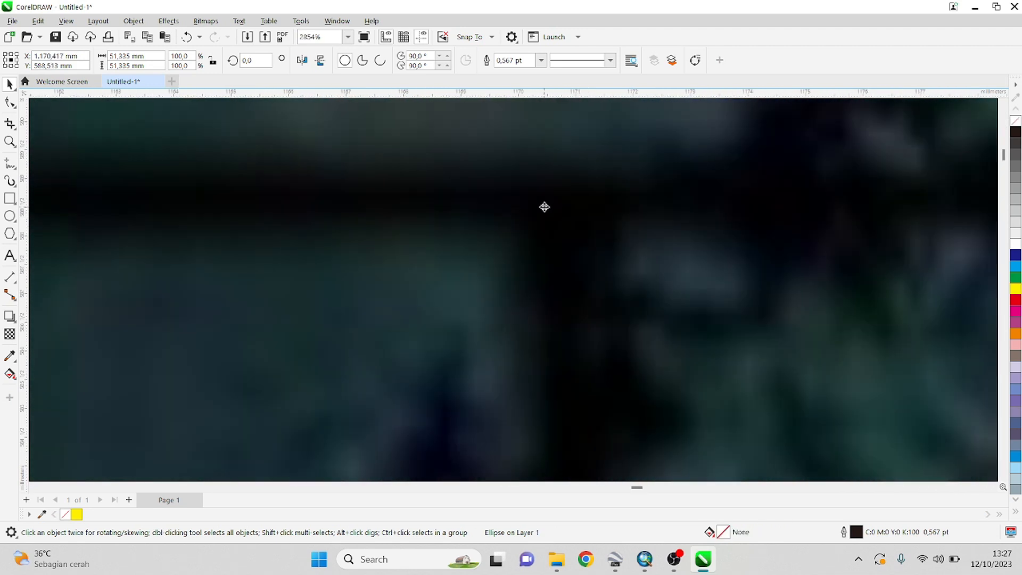
{"action": "left_click_drag", "start_coordinate": [544, 207], "coordinate": [562, 202]}
{"action": "scroll", "coordinate": [603, 183], "scroll_direction": "down", "scroll_amount": 2}
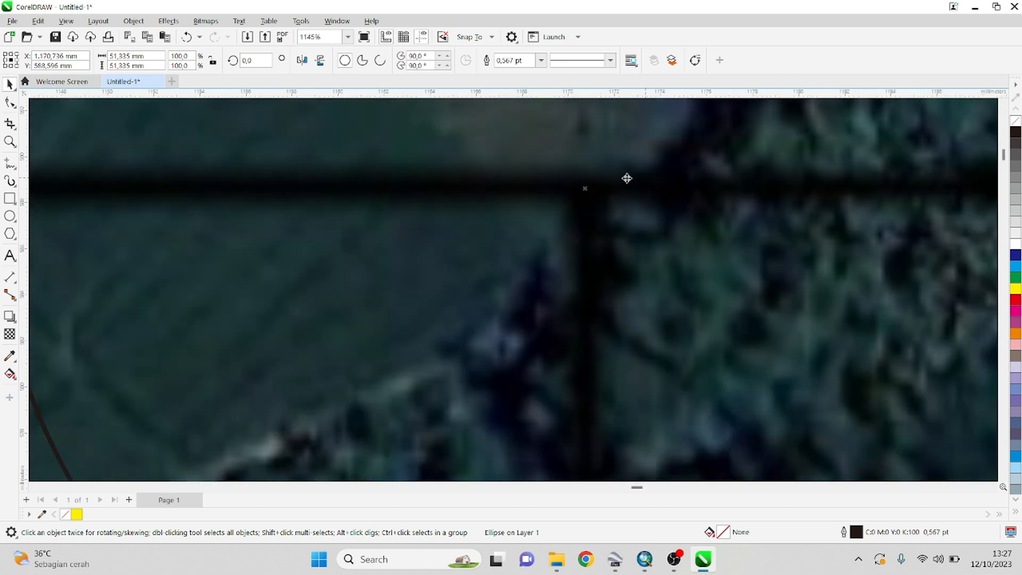
{"action": "scroll", "coordinate": [614, 181], "scroll_direction": "up", "scroll_amount": 2}
{"action": "scroll", "coordinate": [609, 194], "scroll_direction": "down", "scroll_amount": 1}
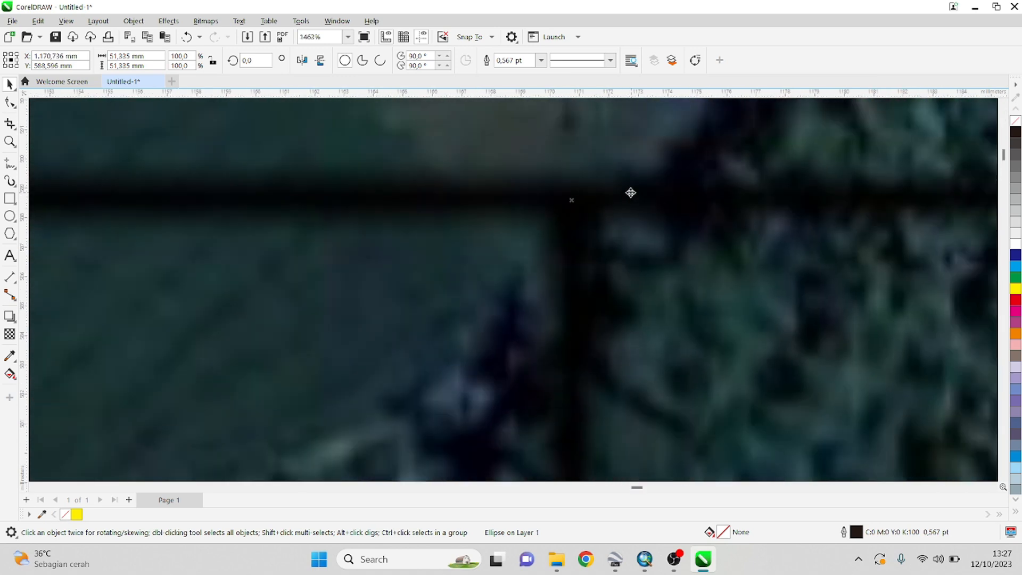
{"action": "scroll", "coordinate": [589, 205], "scroll_direction": "up", "scroll_amount": 2}
{"action": "scroll", "coordinate": [566, 210], "scroll_direction": "down", "scroll_amount": 4}
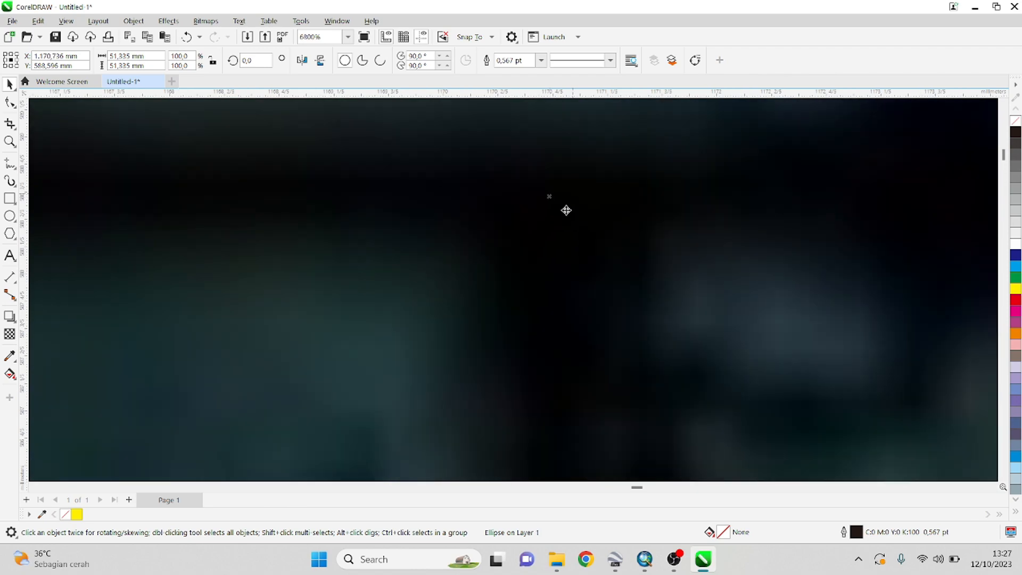
- Fill the circle on image 2's grid corner with yellow
{"action": "scroll", "coordinate": [652, 213], "scroll_direction": "down", "scroll_amount": 7}
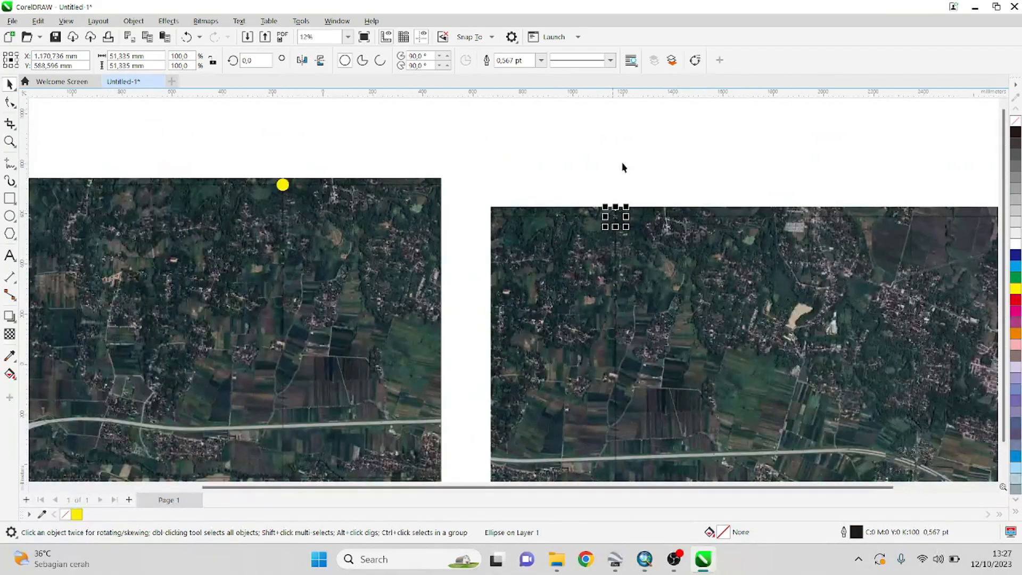
{"action": "left_click", "coordinate": [622, 167]}
{"action": "scroll", "coordinate": [603, 167], "scroll_direction": "down", "scroll_amount": 1}
{"action": "scroll", "coordinate": [605, 185], "scroll_direction": "up", "scroll_amount": 1}
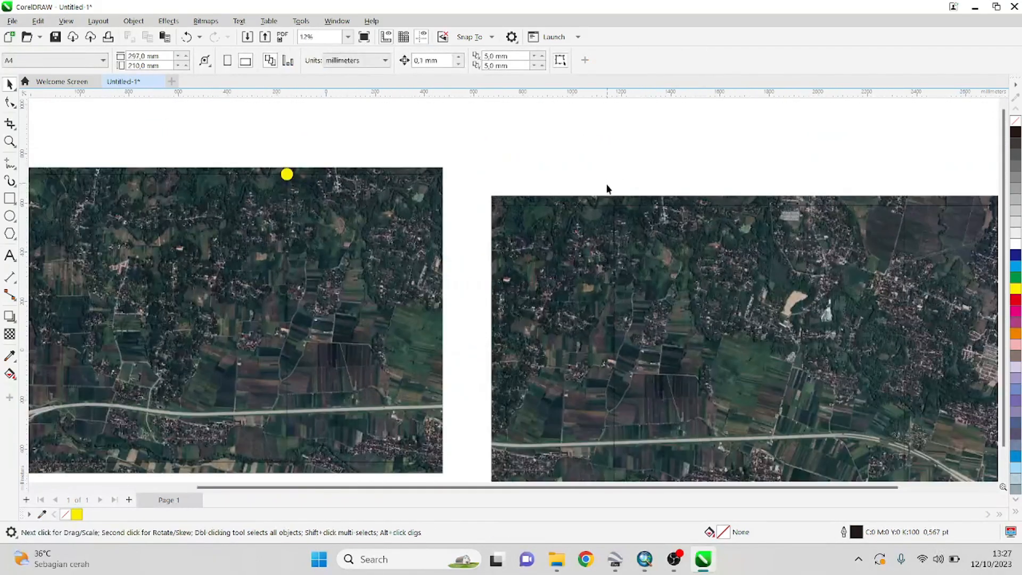
{"action": "left_click", "coordinate": [617, 212]}
{"action": "left_click", "coordinate": [1015, 289]}
{"action": "left_click", "coordinate": [621, 143]}
- Group image 2 with the yellow circle on its grid corner
{"action": "scroll", "coordinate": [578, 168], "scroll_direction": "down", "scroll_amount": 1}
{"action": "left_click_drag", "start_coordinate": [858, 362], "coordinate": [522, 150]}
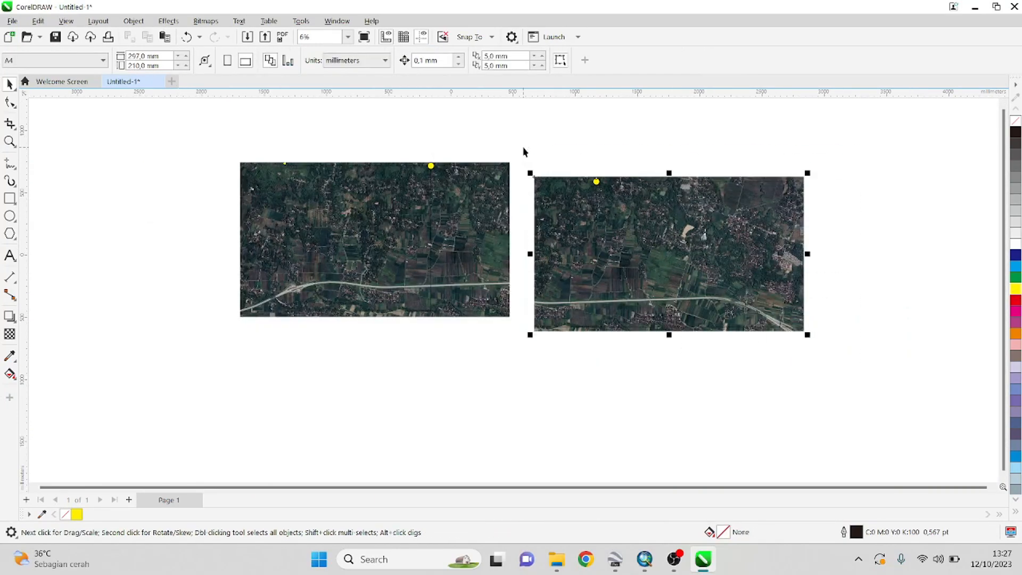
{"action": "left_click", "coordinate": [571, 155]}
{"action": "scroll", "coordinate": [462, 152], "scroll_direction": "up", "scroll_amount": 4}
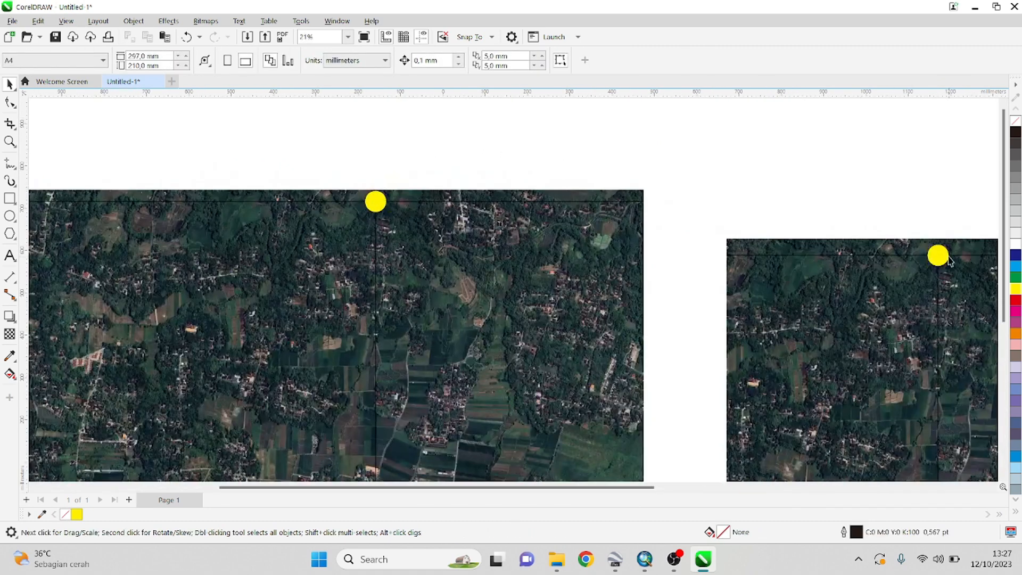
- Move the image 2 group onto image 1 so that the centres of their yellow circles coincide
{"action": "left_click", "coordinate": [938, 257]}
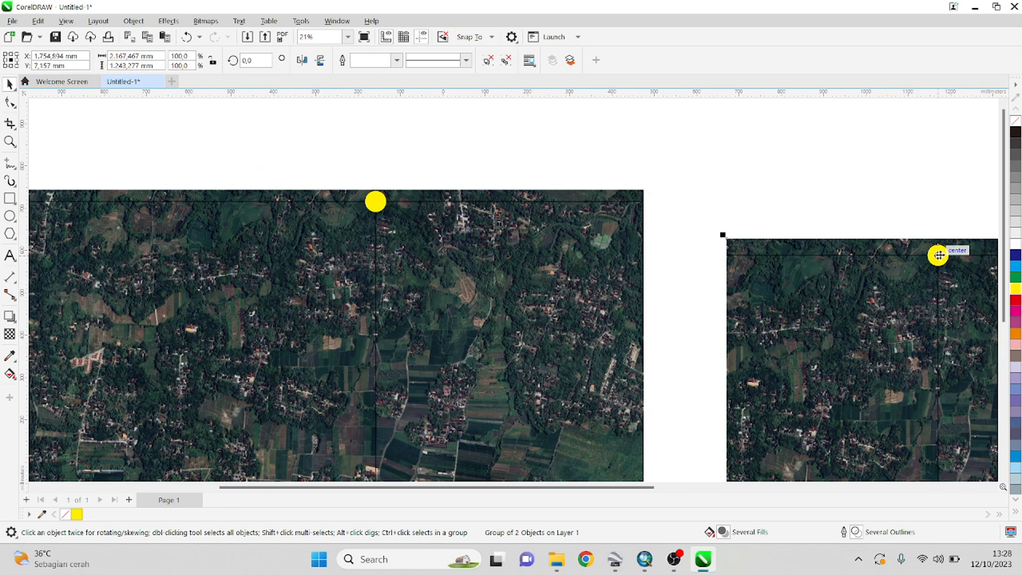
{"action": "left_click_drag", "start_coordinate": [938, 255], "coordinate": [377, 202]}
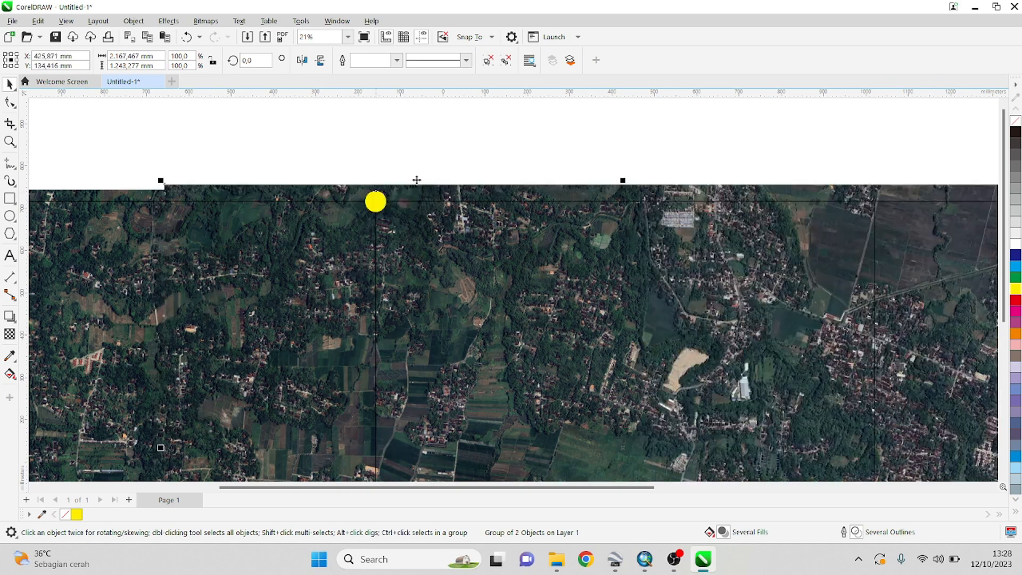
{"action": "left_click", "coordinate": [449, 145]}
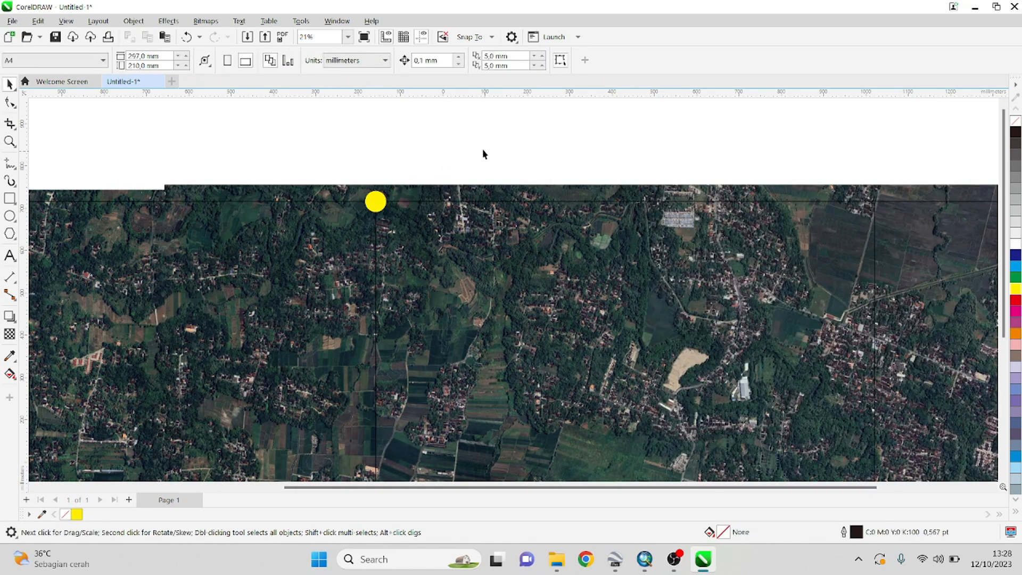
- Examine how the grid lines, roads and fields line up along the join between images 1 and 2
{"action": "scroll", "coordinate": [485, 155], "scroll_direction": "down", "scroll_amount": 2}
{"action": "scroll", "coordinate": [314, 172], "scroll_direction": "up", "scroll_amount": 4}
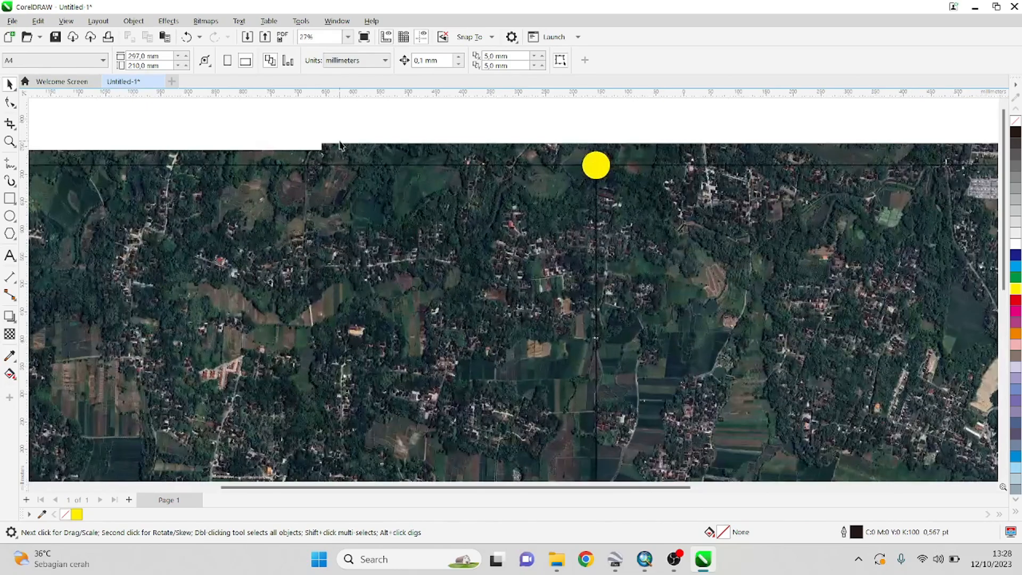
{"action": "scroll", "coordinate": [303, 172], "scroll_direction": "down", "scroll_amount": 4}
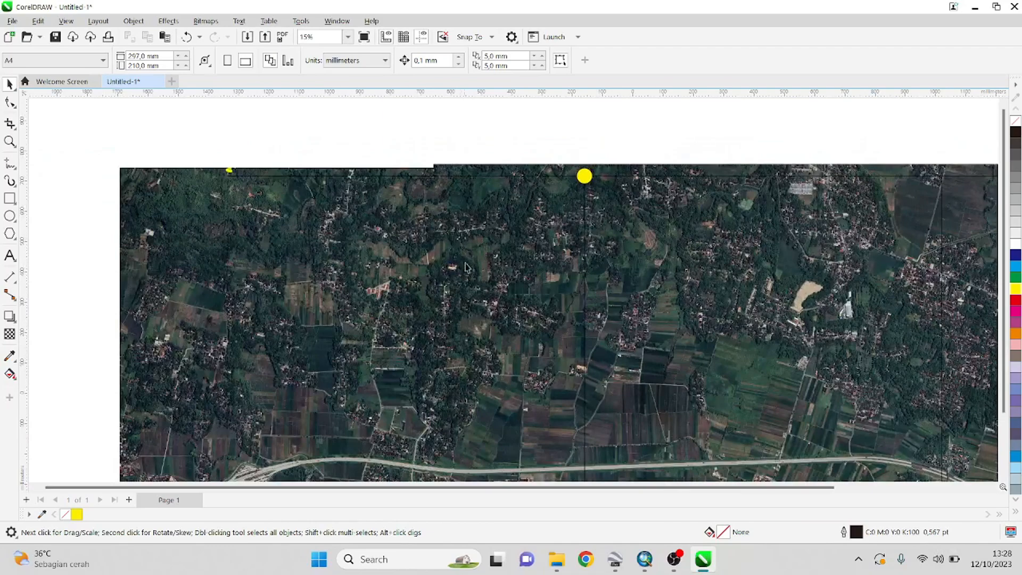
{"action": "scroll", "coordinate": [322, 200], "scroll_direction": "up", "scroll_amount": 3}
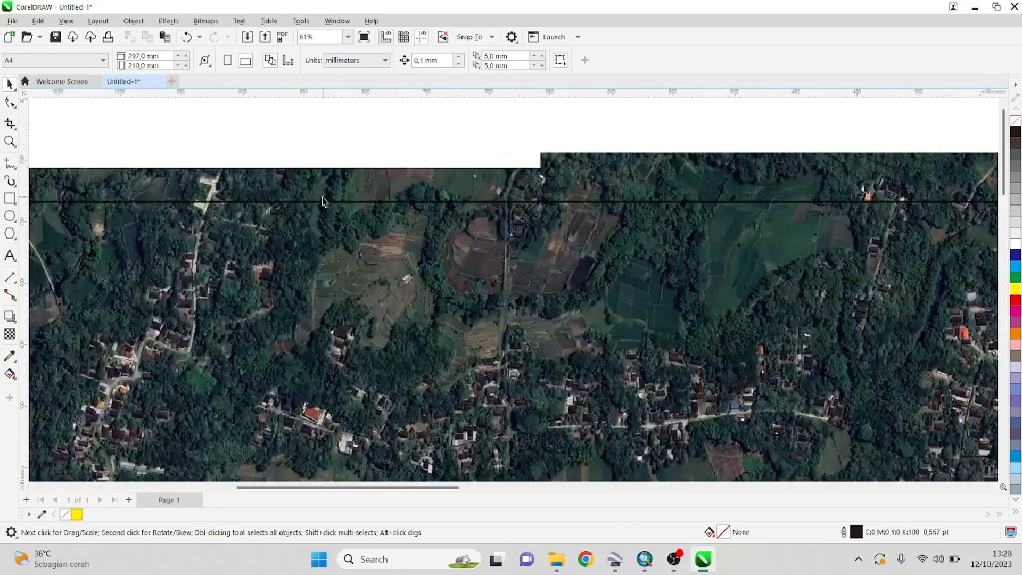
{"action": "left_click", "coordinate": [663, 177]}
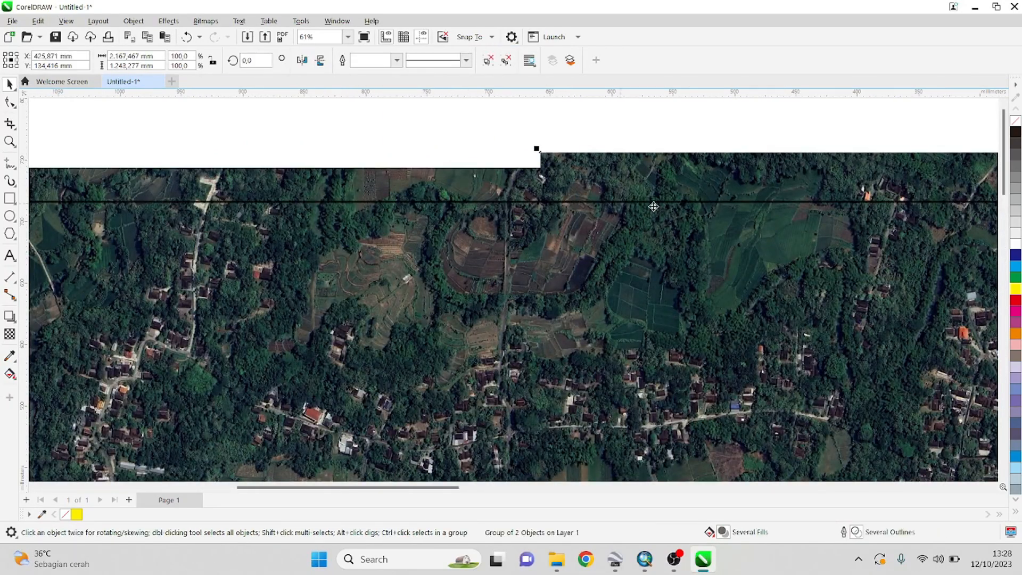
{"action": "scroll", "coordinate": [426, 169], "scroll_direction": "down", "scroll_amount": 3}
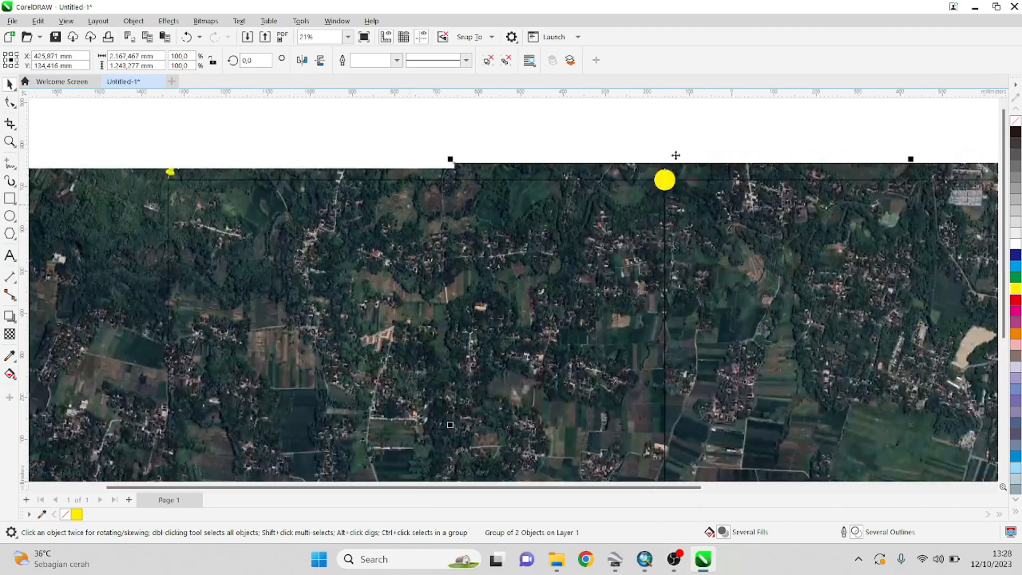
{"action": "scroll", "coordinate": [621, 146], "scroll_direction": "down", "scroll_amount": 2}
{"action": "scroll", "coordinate": [701, 396], "scroll_direction": "up", "scroll_amount": 2}
{"action": "scroll", "coordinate": [600, 367], "scroll_direction": "up", "scroll_amount": 2}
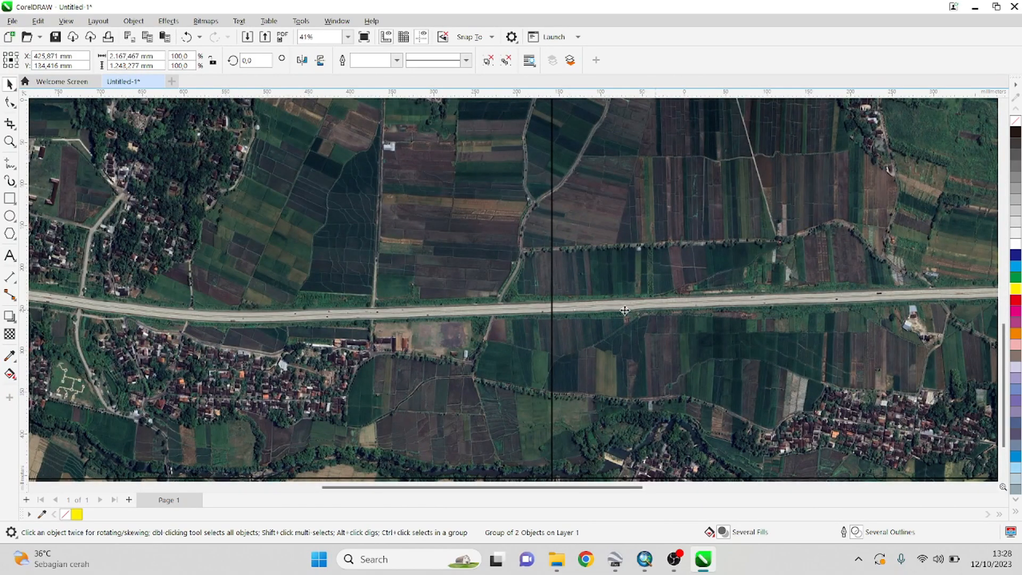
{"action": "scroll", "coordinate": [640, 310], "scroll_direction": "down", "scroll_amount": 4}
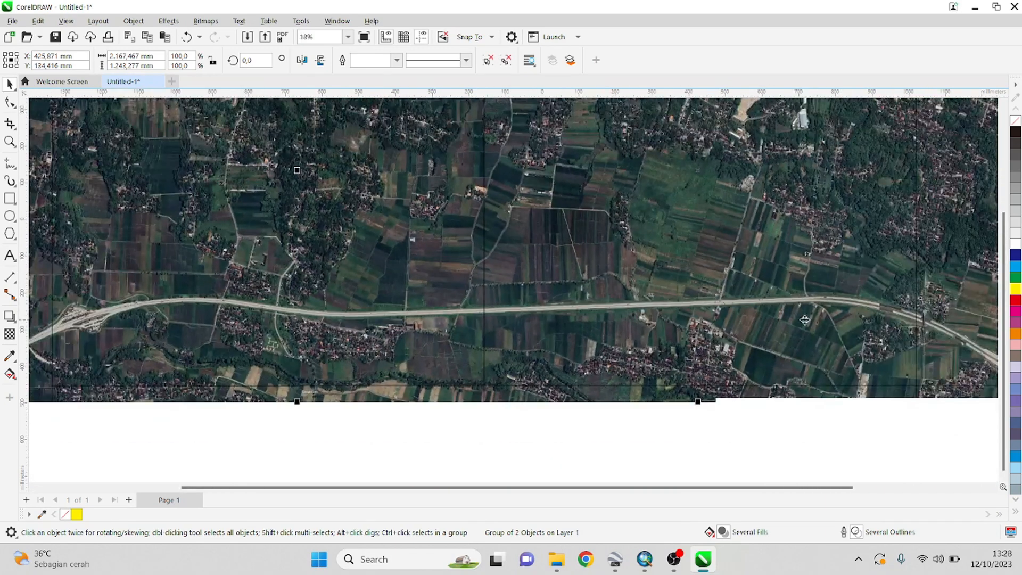
{"action": "scroll", "coordinate": [311, 321], "scroll_direction": "down", "scroll_amount": 4}
{"action": "left_click", "coordinate": [537, 365]}
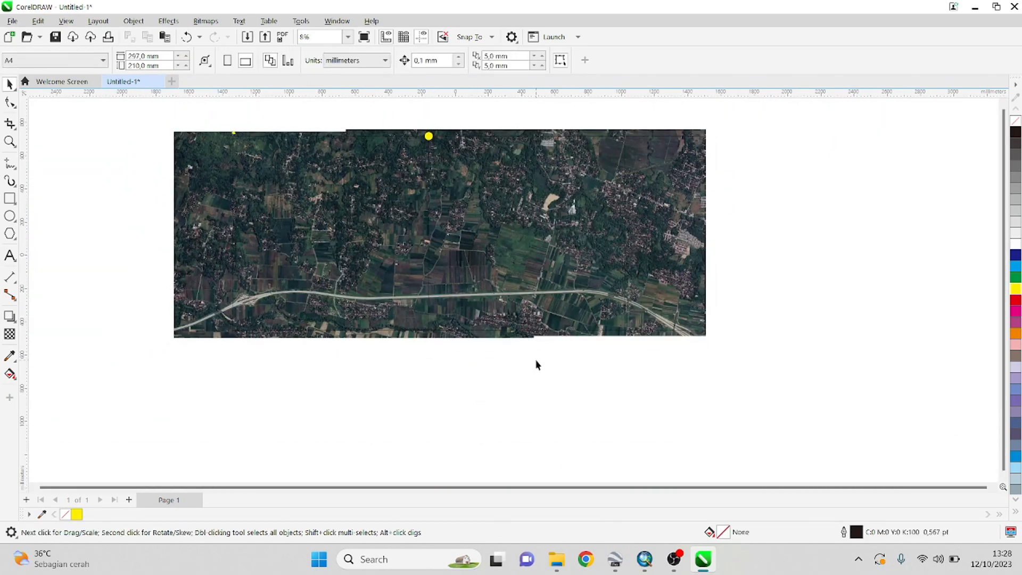
- Copy image 3 from the New folder directory in File Explorer and paste it into the CorelDRAW drawing
{"action": "left_click", "coordinate": [556, 559]}
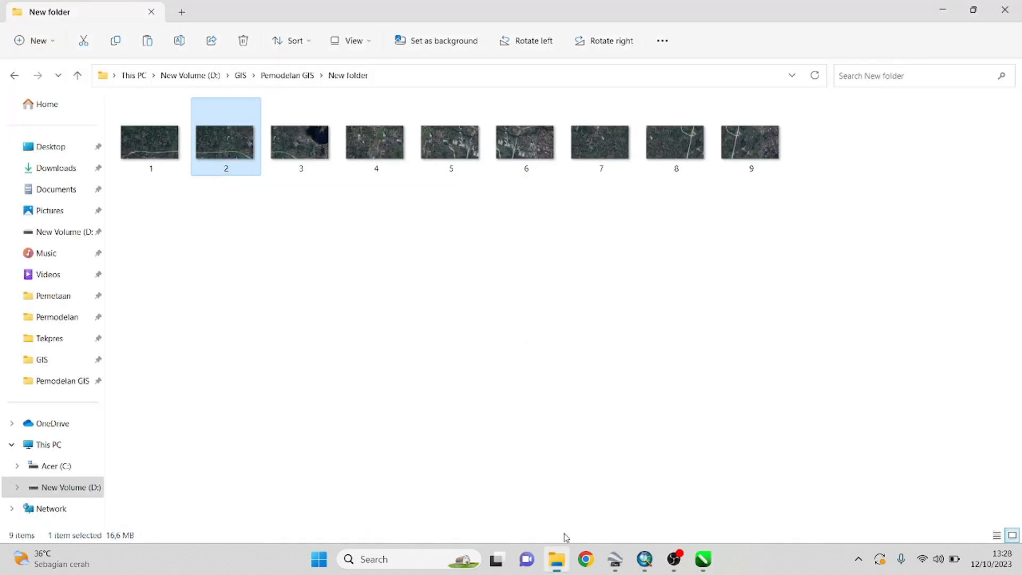
{"action": "left_click", "coordinate": [297, 142]}
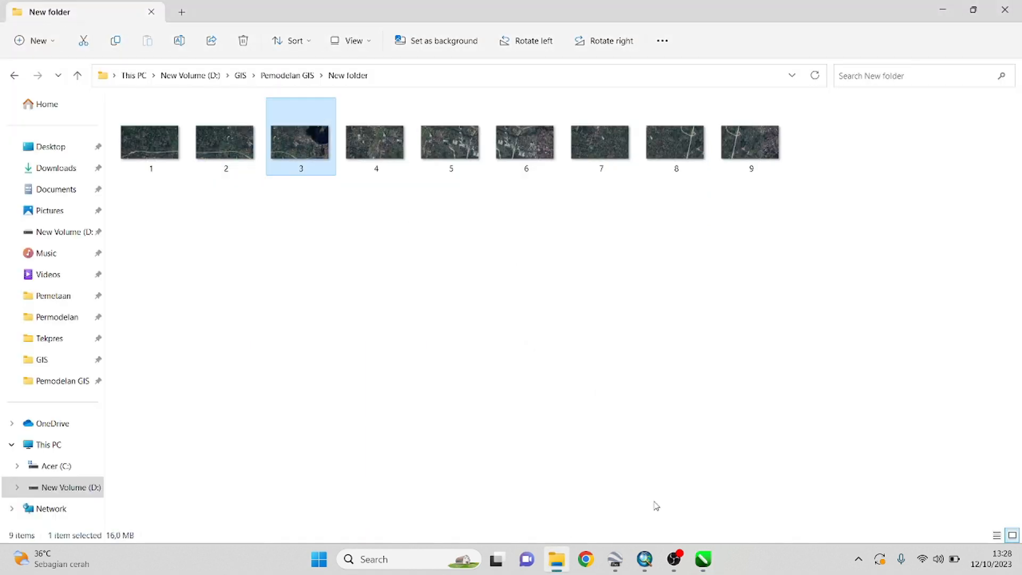
{"action": "left_click", "coordinate": [703, 559]}
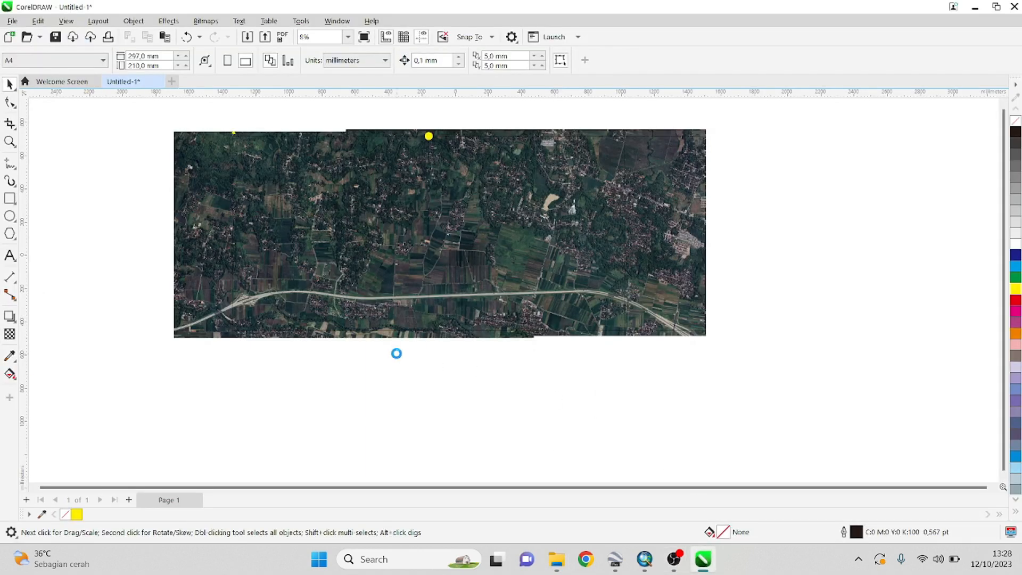
- Position image 3 to the right of the joined images 1 and 2, leaving a gap between them
{"action": "scroll", "coordinate": [384, 352], "scroll_direction": "down", "scroll_amount": 1}
{"action": "left_click_drag", "start_coordinate": [550, 284], "coordinate": [914, 261]}
{"action": "scroll", "coordinate": [725, 228], "scroll_direction": "up", "scroll_amount": 2}
{"action": "left_click_drag", "start_coordinate": [725, 228], "coordinate": [633, 285]}
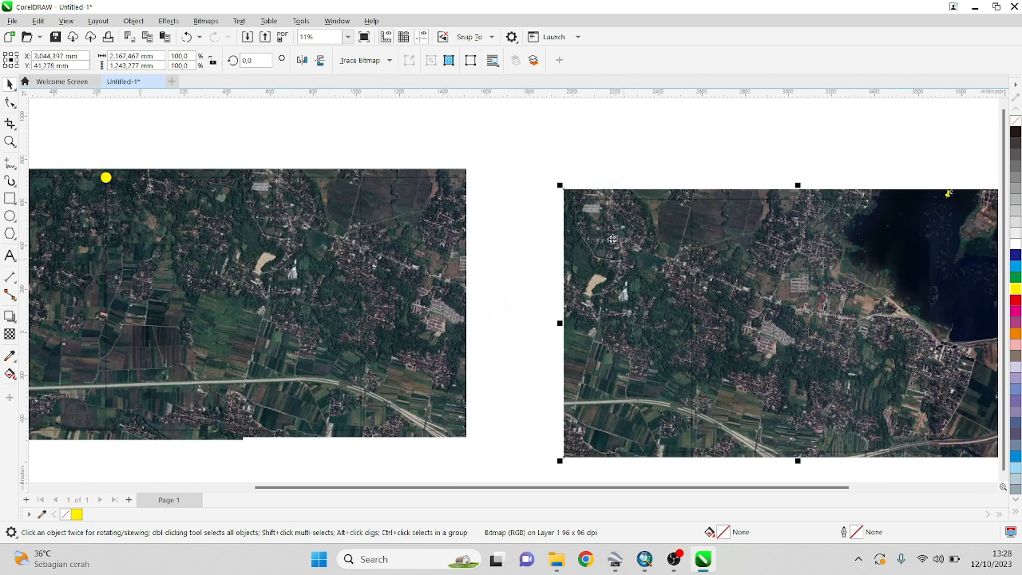
{"action": "left_click", "coordinate": [545, 138]}
{"action": "scroll", "coordinate": [543, 154], "scroll_direction": "down", "scroll_amount": 1}
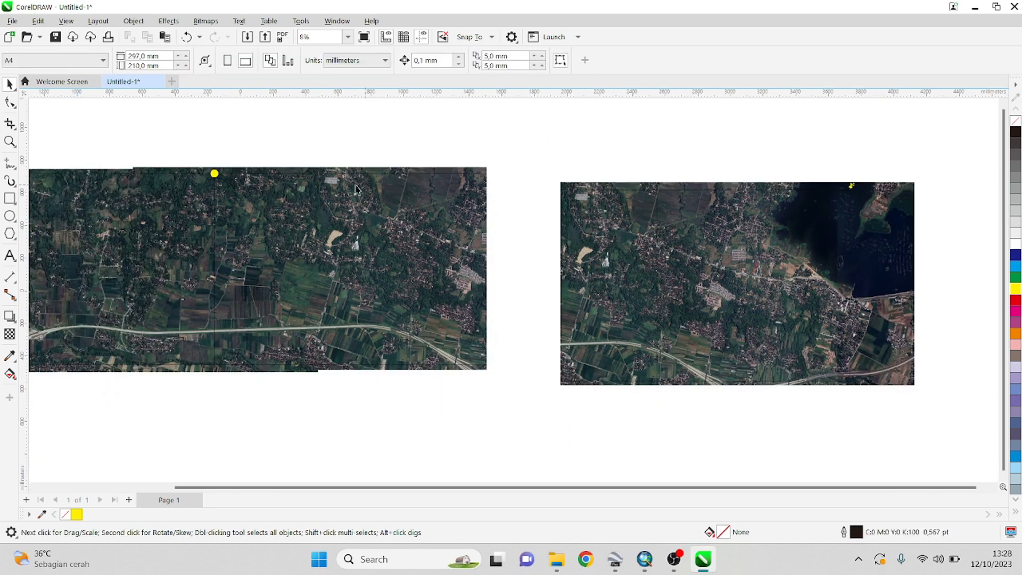
{"action": "left_click", "coordinate": [215, 176]}
{"action": "scroll", "coordinate": [391, 168], "scroll_direction": "down", "scroll_amount": 1}
{"action": "left_click", "coordinate": [255, 135]}
{"action": "left_click", "coordinate": [259, 179]}
{"action": "left_click", "coordinate": [303, 154]}
{"action": "left_click", "coordinate": [333, 270]}
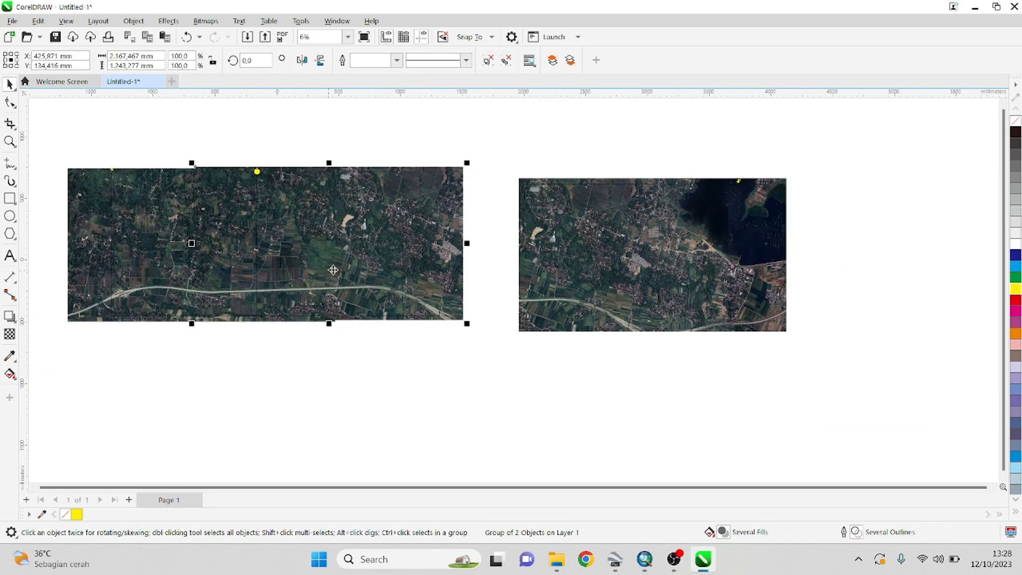
{"action": "scroll", "coordinate": [335, 143], "scroll_direction": "up", "scroll_amount": 1}
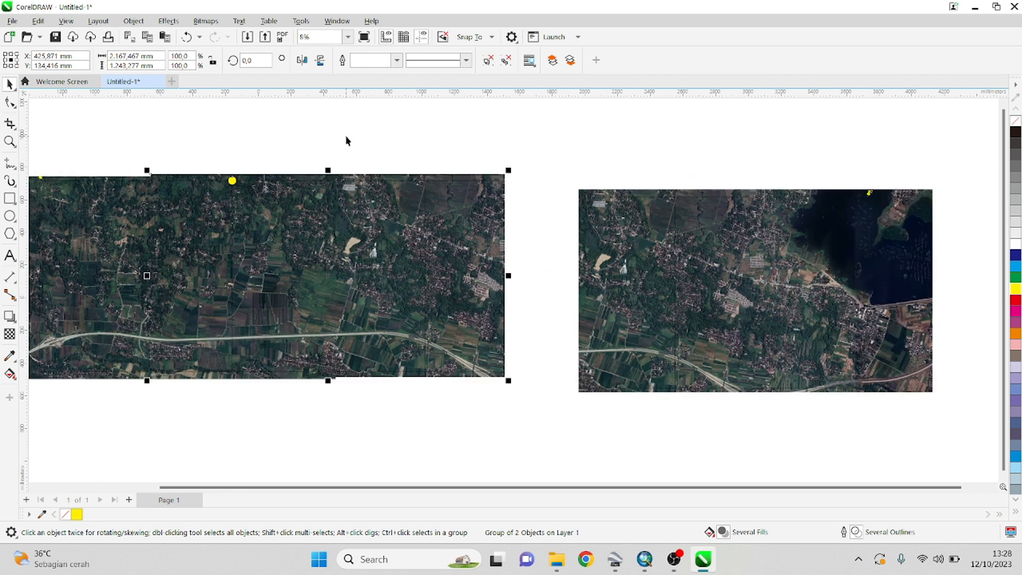
{"action": "left_click", "coordinate": [347, 140]}
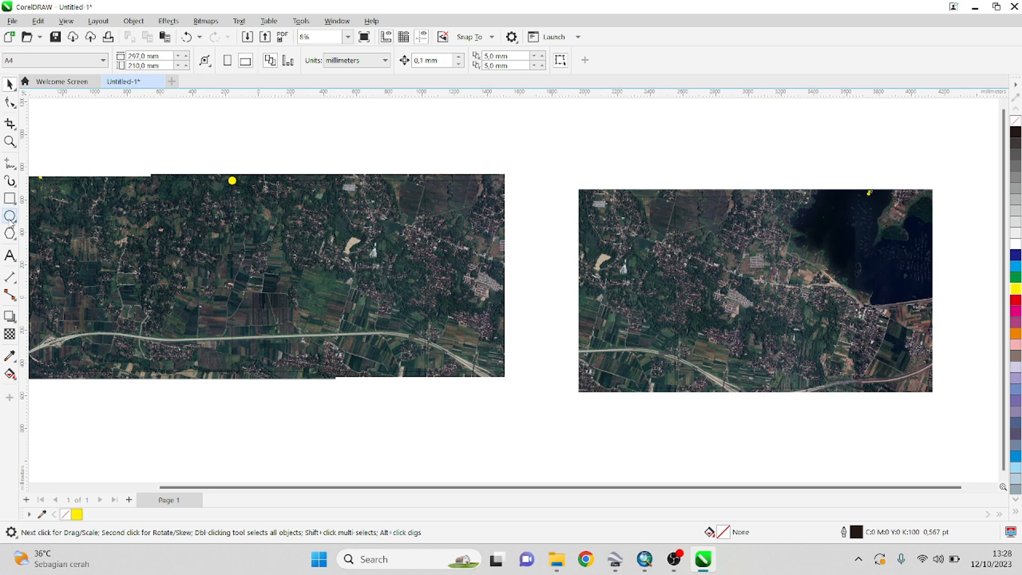
- Draw an unfilled circle about 192 mm in diameter above the joined images
{"action": "left_click", "coordinate": [9, 216]}
{"action": "scroll", "coordinate": [354, 148], "scroll_direction": "up", "scroll_amount": 1}
{"action": "left_click_drag", "start_coordinate": [368, 171], "coordinate": [381, 175], "text": "ctrl"}
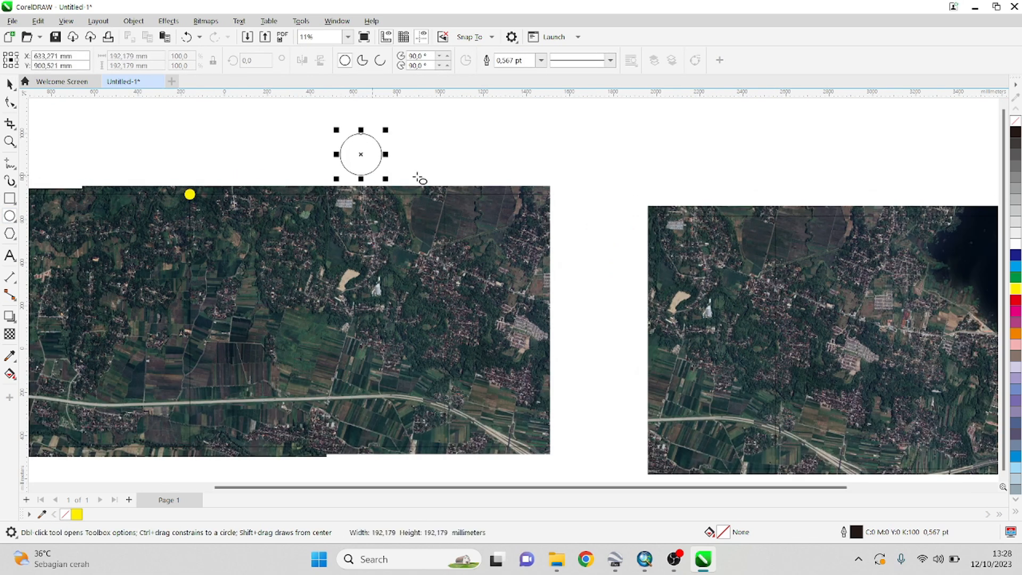
{"action": "left_click", "coordinate": [1014, 291]}
{"action": "key", "text": "ctrl+z"}
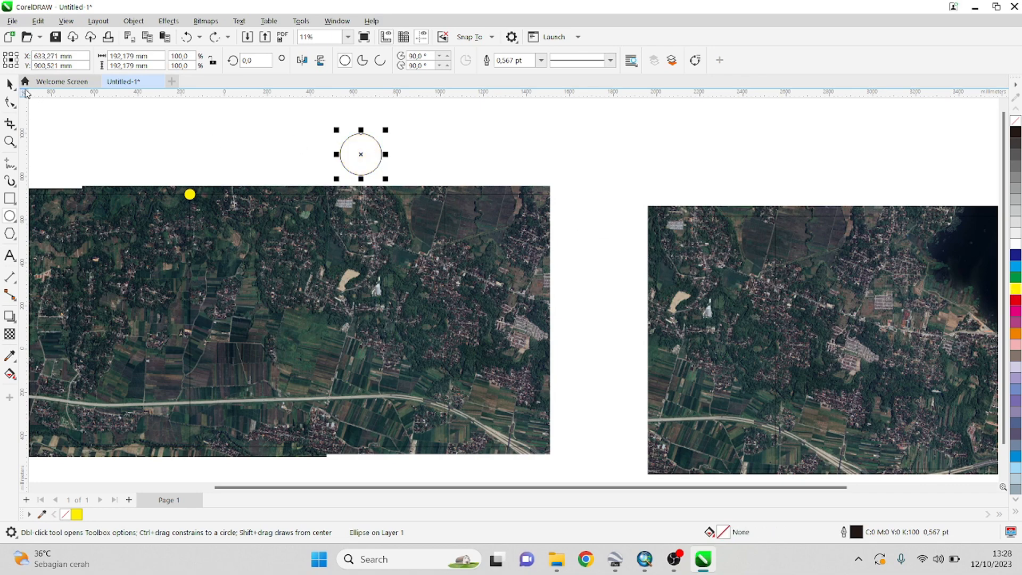
- Move the new circle onto image 2 and centre it on the north-east grid corner of its cell
{"action": "left_click", "coordinate": [10, 84]}
{"action": "scroll", "coordinate": [326, 220], "scroll_direction": "down", "scroll_amount": 1}
{"action": "scroll", "coordinate": [441, 215], "scroll_direction": "up", "scroll_amount": 4}
{"action": "left_click_drag", "start_coordinate": [146, 105], "coordinate": [368, 366]}
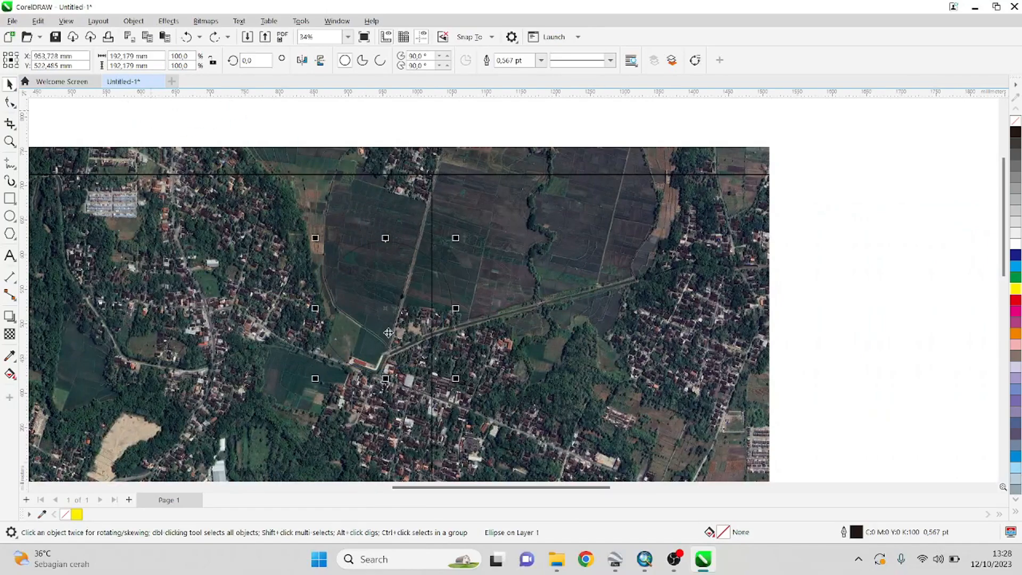
{"action": "scroll", "coordinate": [390, 341], "scroll_direction": "up", "scroll_amount": 2}
{"action": "scroll", "coordinate": [435, 351], "scroll_direction": "down", "scroll_amount": 1}
{"action": "left_click_drag", "start_coordinate": [440, 223], "coordinate": [398, 165]}
{"action": "scroll", "coordinate": [448, 160], "scroll_direction": "up", "scroll_amount": 7}
{"action": "scroll", "coordinate": [467, 213], "scroll_direction": "up", "scroll_amount": 2}
{"action": "scroll", "coordinate": [402, 157], "scroll_direction": "up", "scroll_amount": 2}
{"action": "scroll", "coordinate": [407, 152], "scroll_direction": "up", "scroll_amount": 2}
{"action": "scroll", "coordinate": [393, 165], "scroll_direction": "down", "scroll_amount": 9}
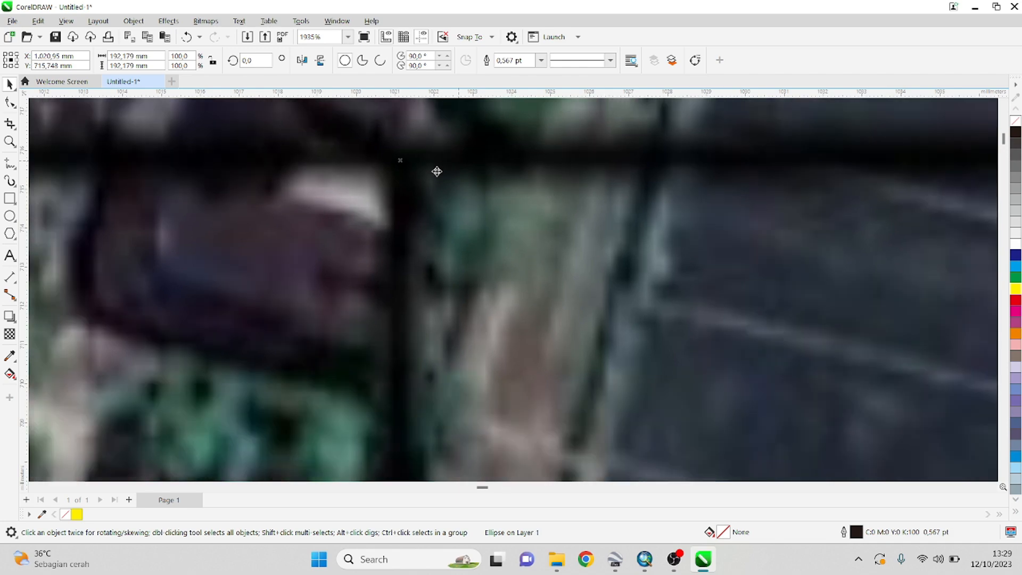
{"action": "scroll", "coordinate": [282, 212], "scroll_direction": "down", "scroll_amount": 1}
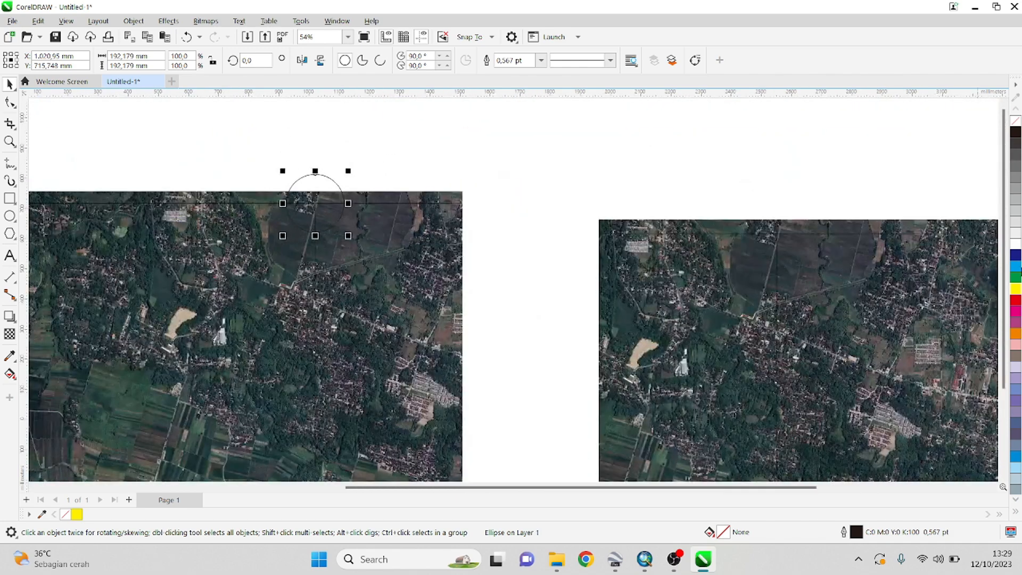
- Copy the circle from image 2 onto the matching grid corner of image 3
{"action": "left_click_drag", "start_coordinate": [330, 195], "coordinate": [790, 240]}
{"action": "scroll", "coordinate": [782, 198], "scroll_direction": "up", "scroll_amount": 4}
{"action": "scroll", "coordinate": [790, 241], "scroll_direction": "up", "scroll_amount": 1}
{"action": "scroll", "coordinate": [553, 202], "scroll_direction": "down", "scroll_amount": 6}
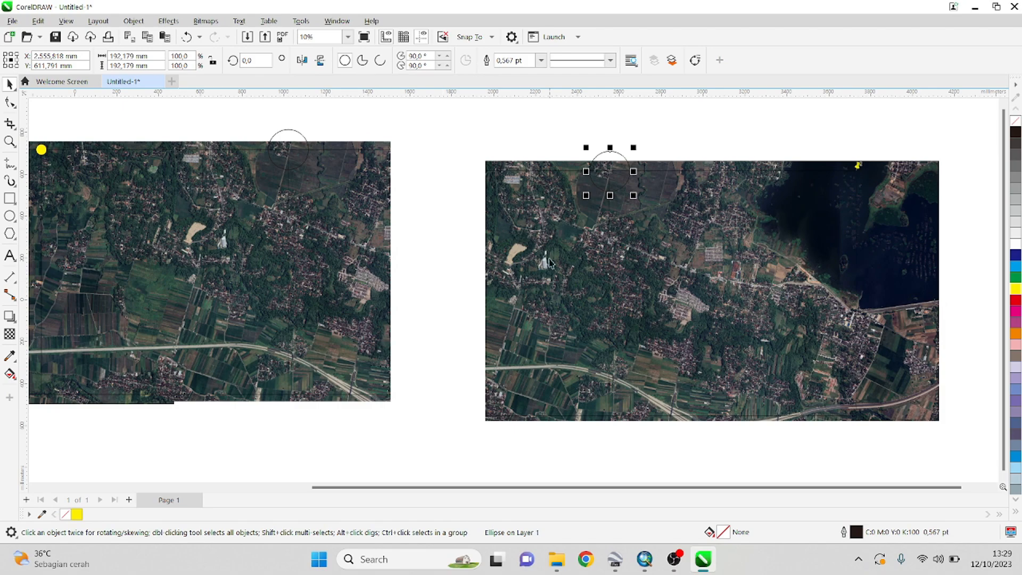
{"action": "scroll", "coordinate": [593, 199], "scroll_direction": "up", "scroll_amount": 2}
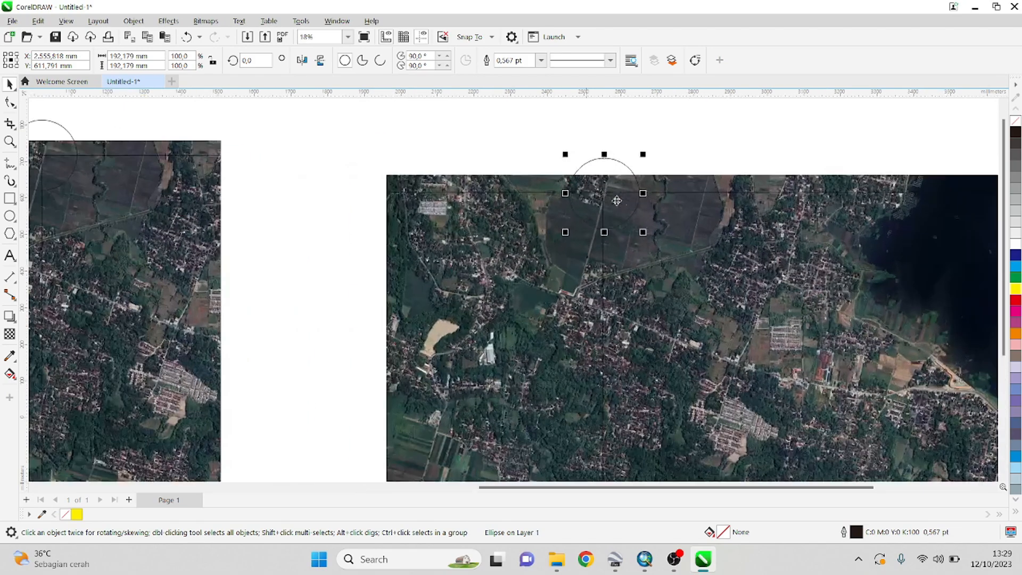
- Centre the copied circle precisely on the grid line intersection in image 3
{"action": "scroll", "coordinate": [593, 199], "scroll_direction": "up", "scroll_amount": 4}
{"action": "scroll", "coordinate": [595, 128], "scroll_direction": "down", "scroll_amount": 2}
{"action": "scroll", "coordinate": [596, 124], "scroll_direction": "up", "scroll_amount": 2}
{"action": "scroll", "coordinate": [611, 180], "scroll_direction": "down", "scroll_amount": 2}
{"action": "scroll", "coordinate": [586, 303], "scroll_direction": "up", "scroll_amount": 2}
{"action": "scroll", "coordinate": [570, 289], "scroll_direction": "up", "scroll_amount": 7}
{"action": "left_click_drag", "start_coordinate": [586, 283], "coordinate": [520, 165]}
{"action": "scroll", "coordinate": [534, 173], "scroll_direction": "up", "scroll_amount": 7}
{"action": "scroll", "coordinate": [538, 149], "scroll_direction": "up", "scroll_amount": 3}
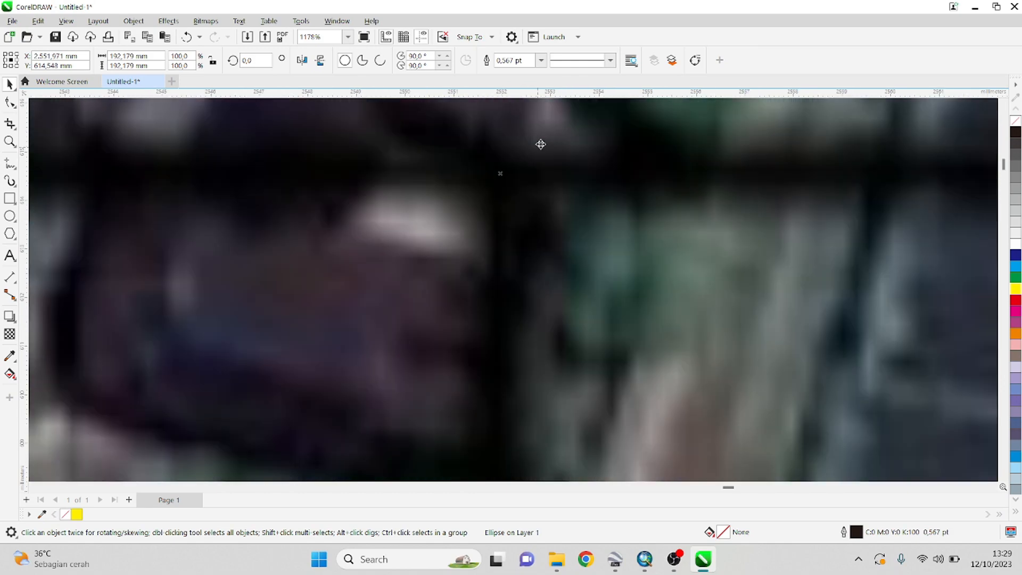
- Fill the circle on image 3 with yellow and group it with image 3
{"action": "scroll", "coordinate": [541, 142], "scroll_direction": "down", "scroll_amount": 10}
{"action": "scroll", "coordinate": [554, 190], "scroll_direction": "down", "scroll_amount": 15}
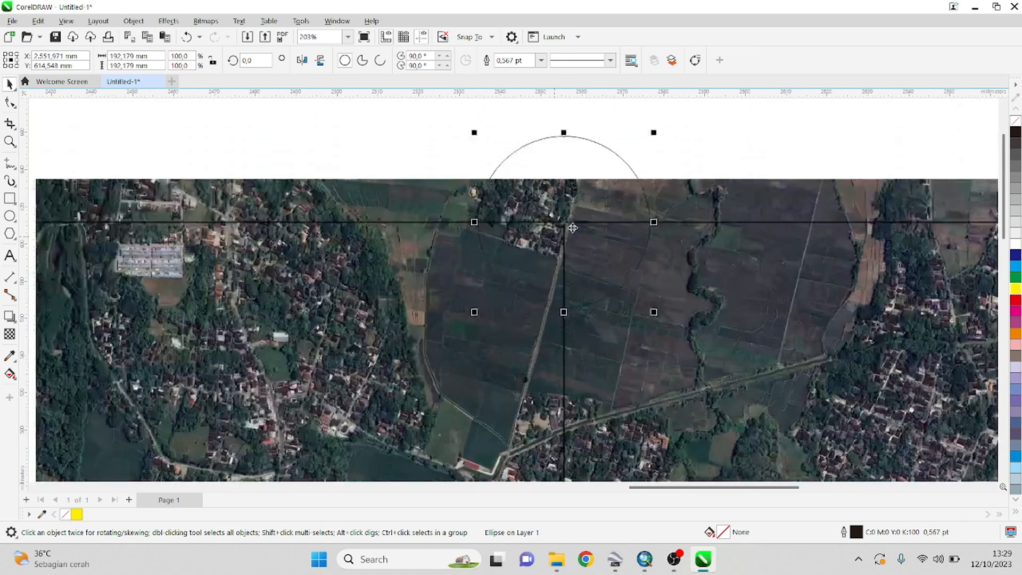
{"action": "left_click", "coordinate": [1015, 287]}
{"action": "scroll", "coordinate": [572, 202], "scroll_direction": "down", "scroll_amount": 5}
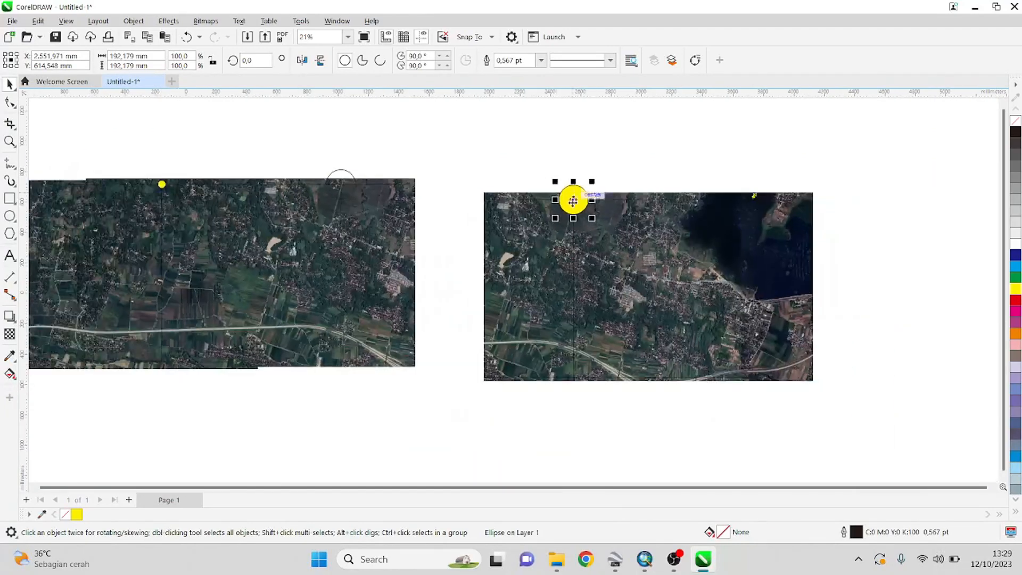
{"action": "left_click", "coordinate": [757, 337]}
{"action": "left_click_drag", "start_coordinate": [543, 197], "coordinate": [499, 157]}
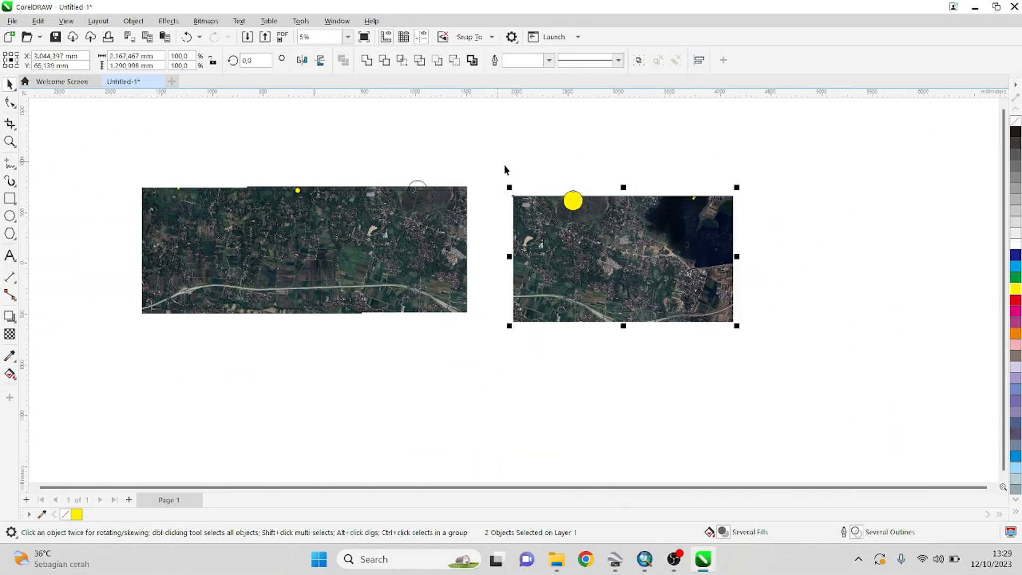
{"action": "left_click", "coordinate": [541, 164]}
- Fill the circle on image 2 with yellow and move the image 3 group so both circle centres coincide
{"action": "left_click_drag", "start_coordinate": [412, 187], "coordinate": [414, 189]}
{"action": "left_click", "coordinate": [1015, 288]}
{"action": "left_click", "coordinate": [521, 193]}
{"action": "left_click", "coordinate": [599, 210]}
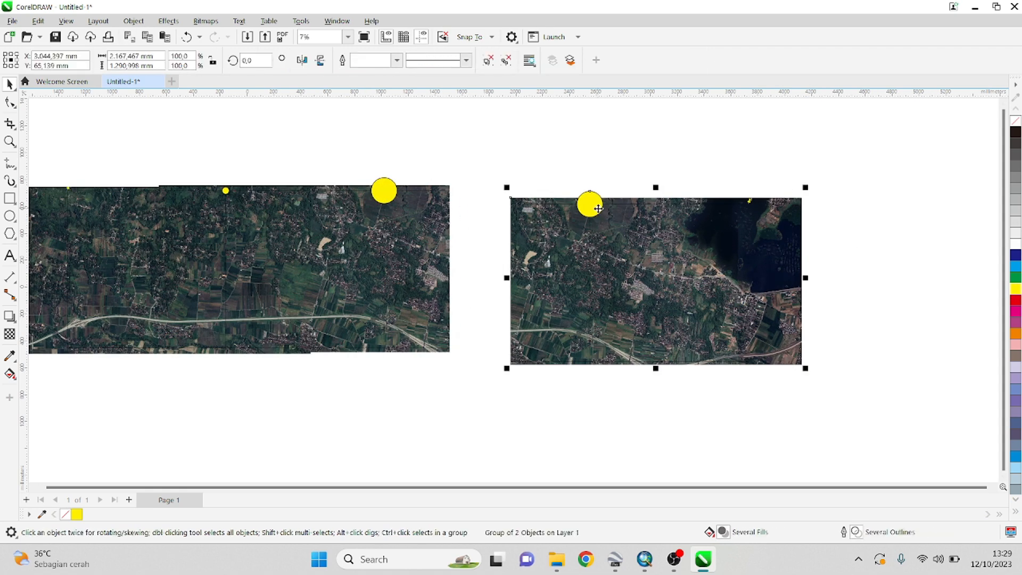
{"action": "scroll", "coordinate": [568, 204], "scroll_direction": "up", "scroll_amount": 3}
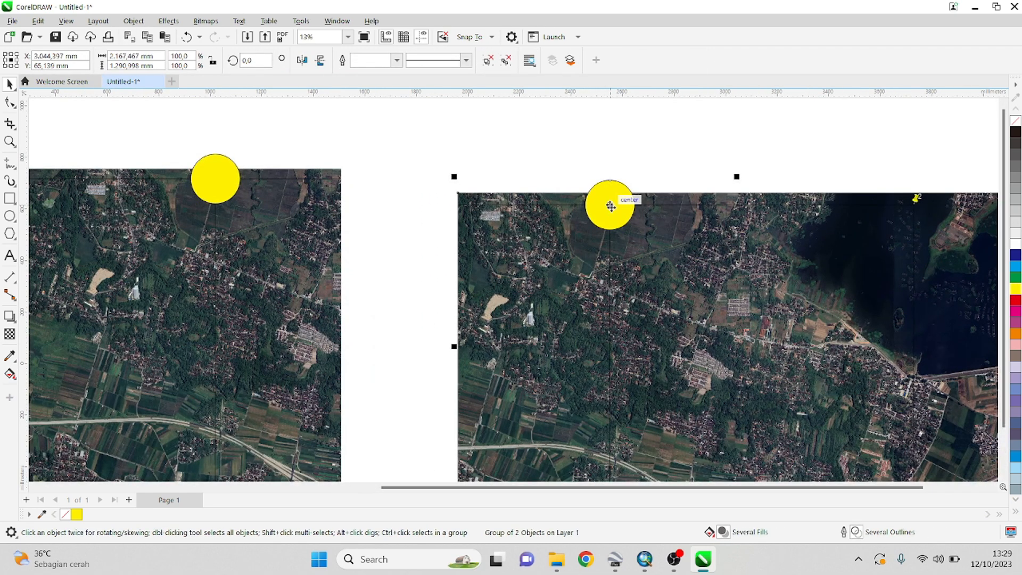
{"action": "left_click_drag", "start_coordinate": [609, 205], "coordinate": [215, 179]}
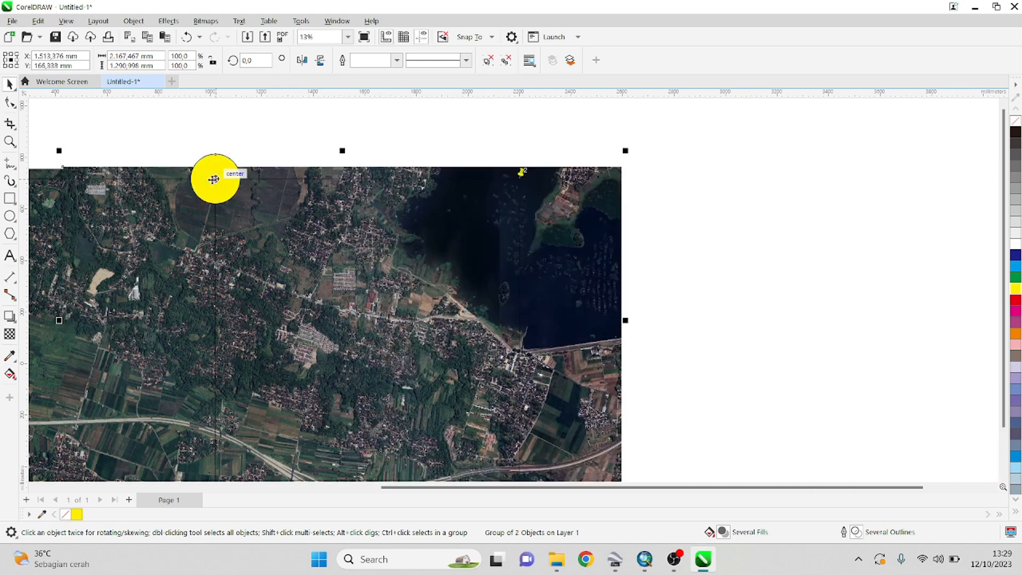
{"action": "left_click", "coordinate": [337, 130]}
- Examine the joined row of images 1 to 3, checking how the grid lines and roads match across the seams
{"action": "scroll", "coordinate": [256, 152], "scroll_direction": "up", "scroll_amount": 2}
{"action": "scroll", "coordinate": [155, 139], "scroll_direction": "up", "scroll_amount": 2}
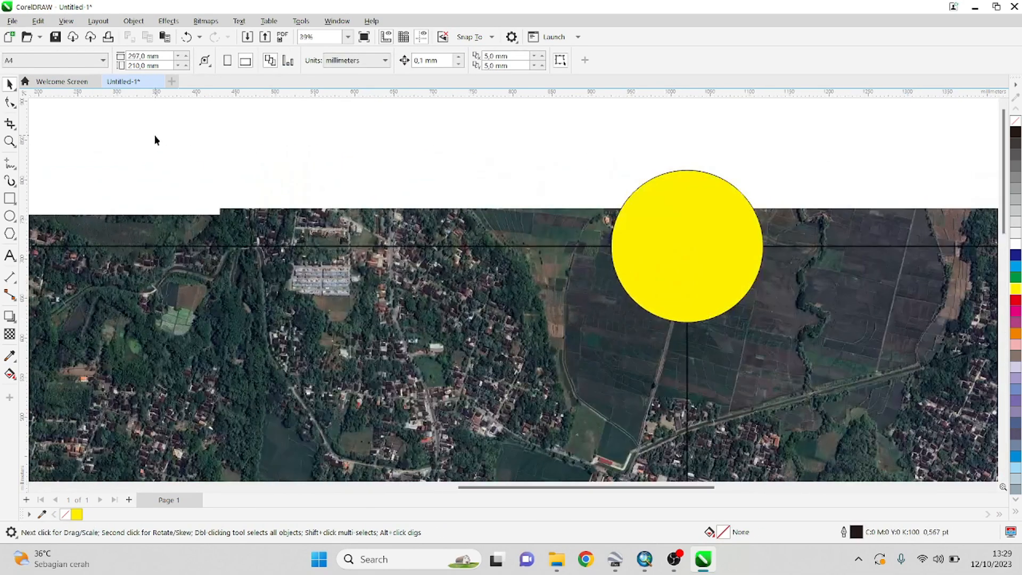
{"action": "scroll", "coordinate": [473, 165], "scroll_direction": "down", "scroll_amount": 4}
{"action": "scroll", "coordinate": [730, 261], "scroll_direction": "down", "scroll_amount": 1}
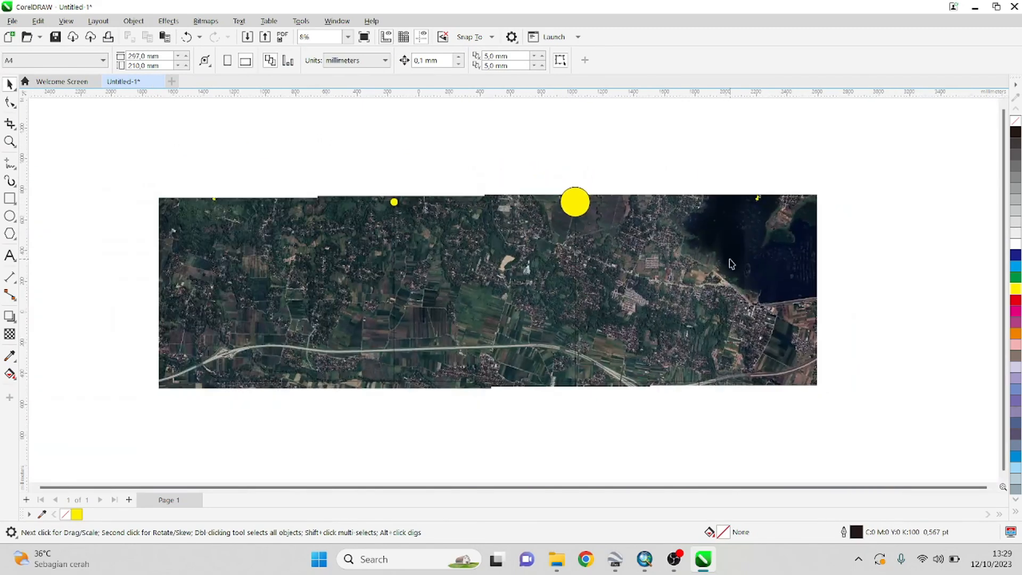
{"action": "scroll", "coordinate": [652, 312], "scroll_direction": "up", "scroll_amount": 1}
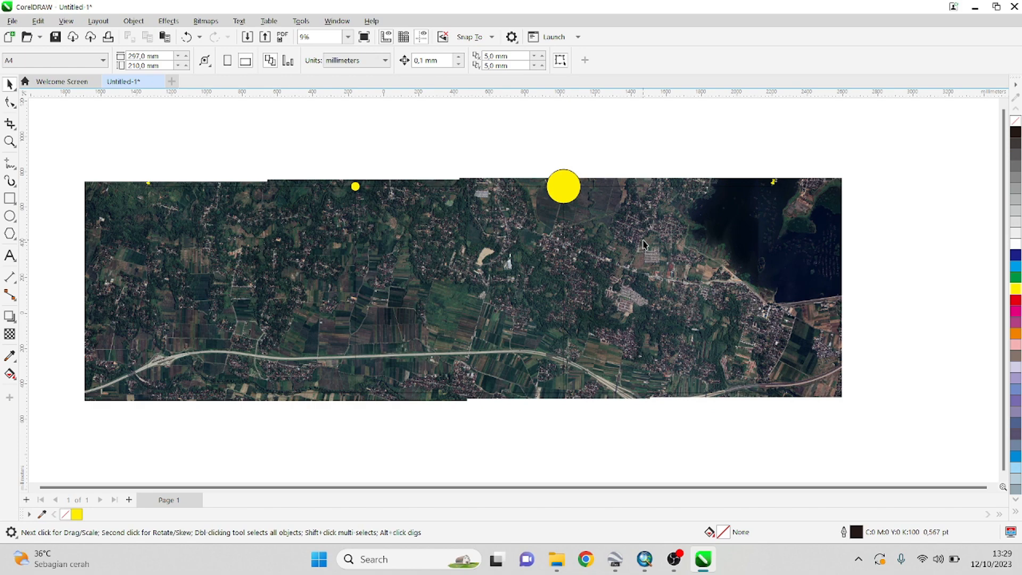
{"action": "scroll", "coordinate": [174, 260], "scroll_direction": "up", "scroll_amount": 2}
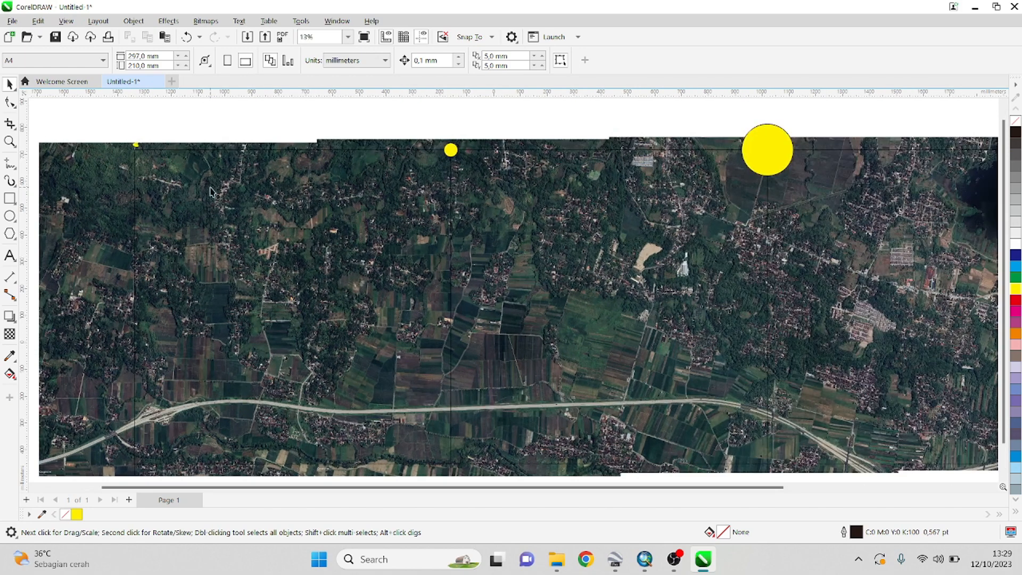
{"action": "scroll", "coordinate": [124, 158], "scroll_direction": "down", "scroll_amount": 1}
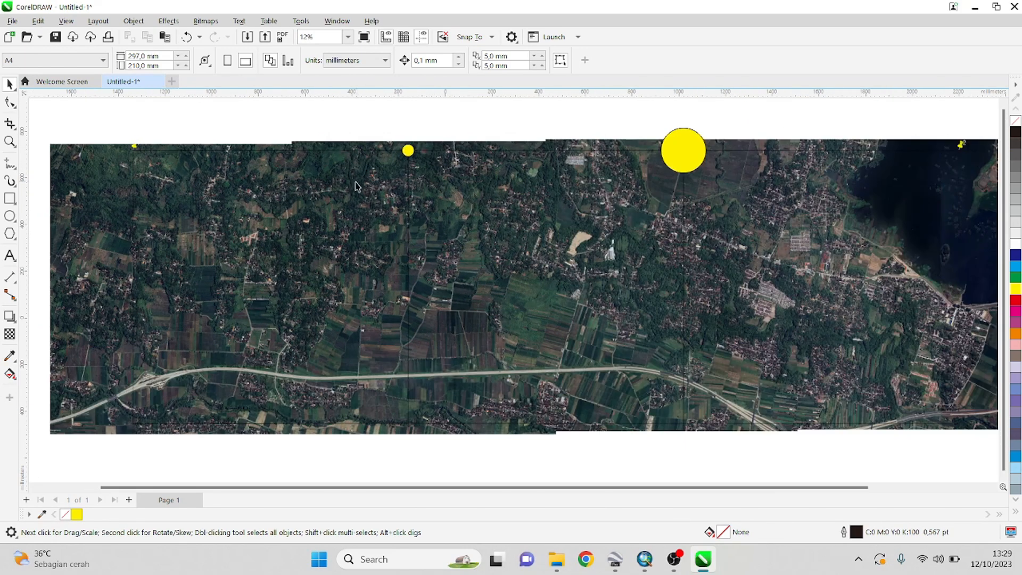
{"action": "scroll", "coordinate": [274, 190], "scroll_direction": "down", "scroll_amount": 1}
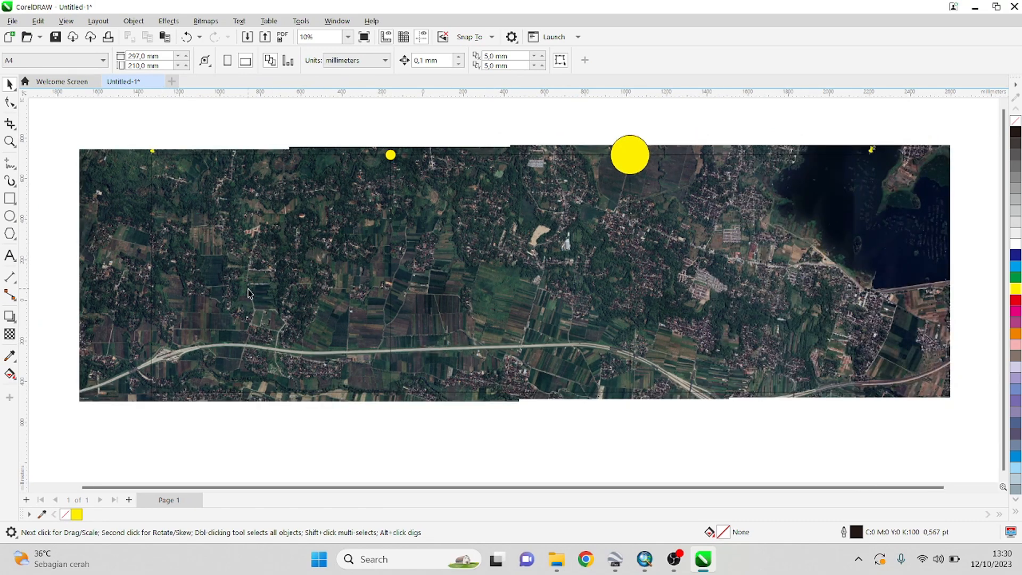
{"action": "scroll", "coordinate": [248, 268], "scroll_direction": "up", "scroll_amount": 1}
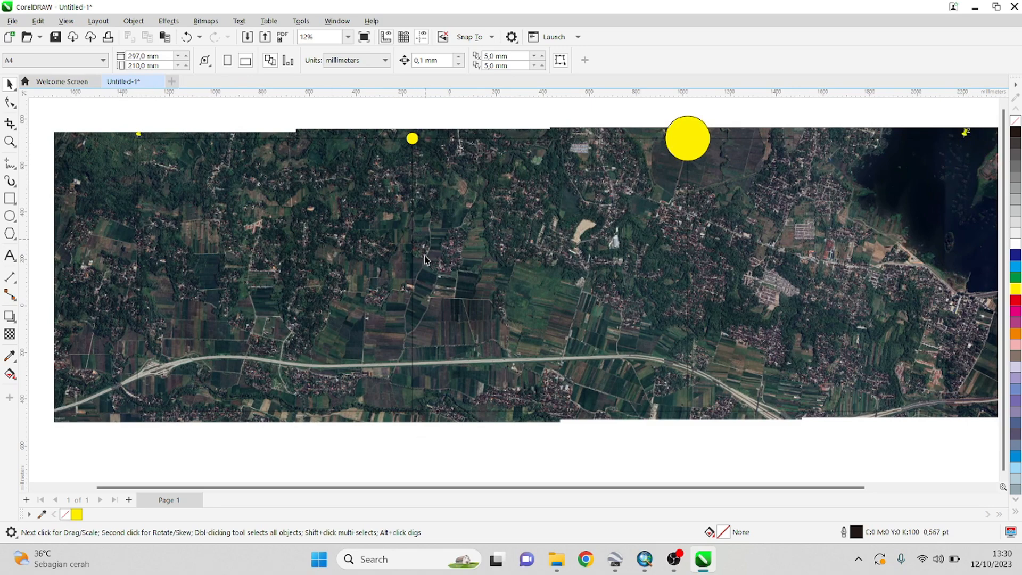
{"action": "scroll", "coordinate": [482, 302], "scroll_direction": "down", "scroll_amount": 1}
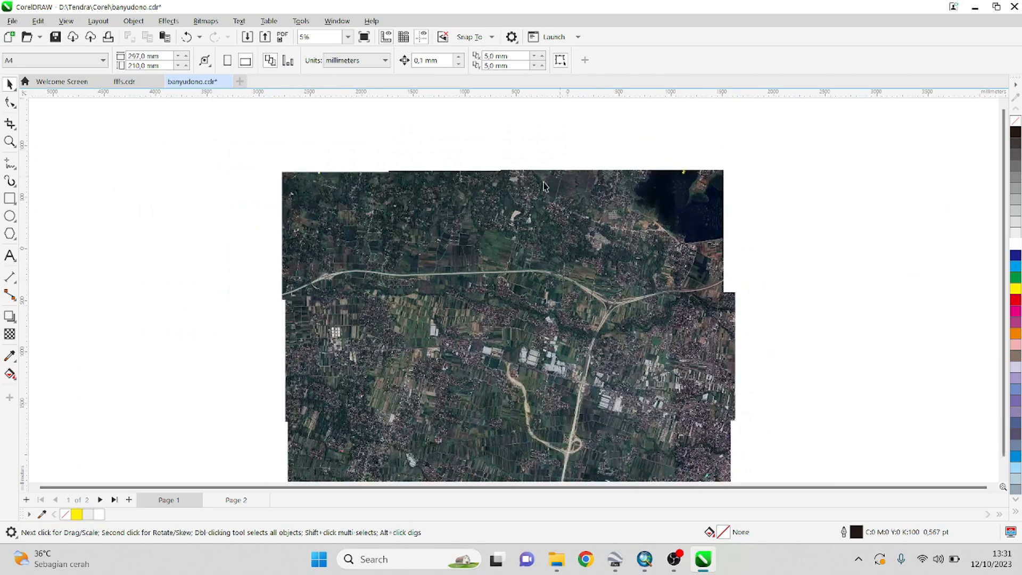
- Examine the complete image mosaic in banyudono.cdr, including its corner placemarks and seams
{"action": "scroll", "coordinate": [541, 192], "scroll_direction": "down", "scroll_amount": 2}
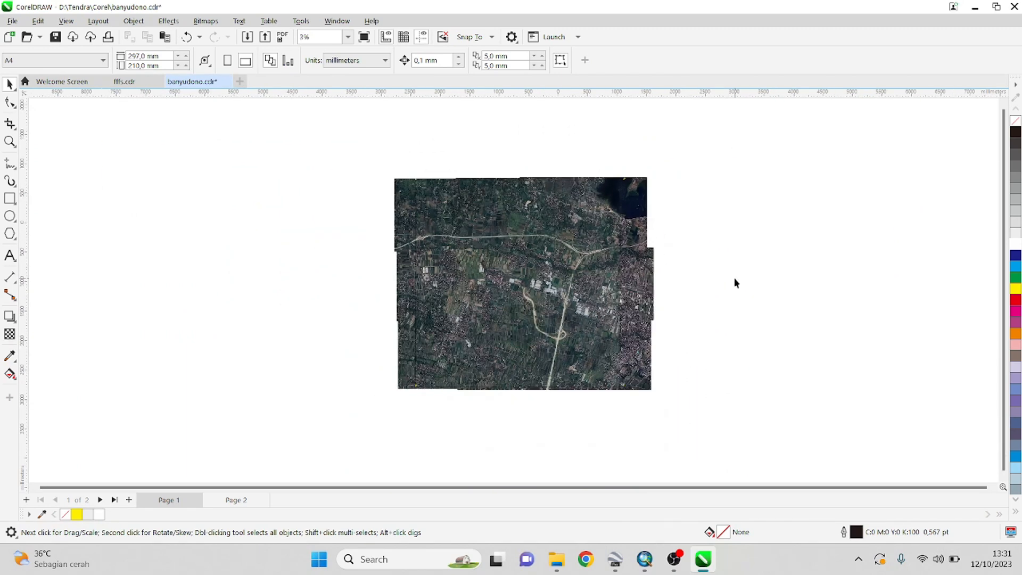
{"action": "scroll", "coordinate": [622, 269], "scroll_direction": "up", "scroll_amount": 1}
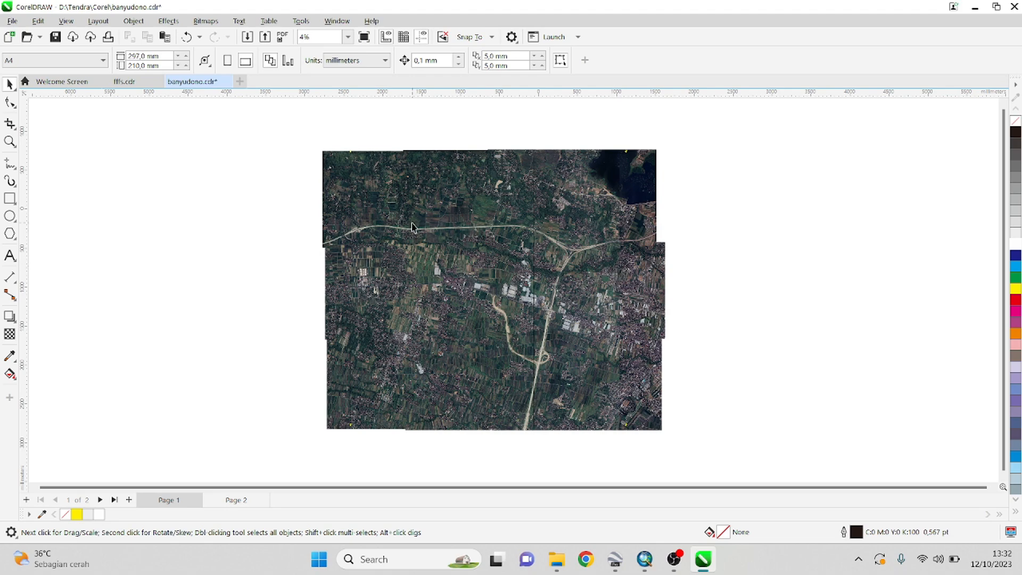
{"action": "scroll", "coordinate": [502, 197], "scroll_direction": "up", "scroll_amount": 3}
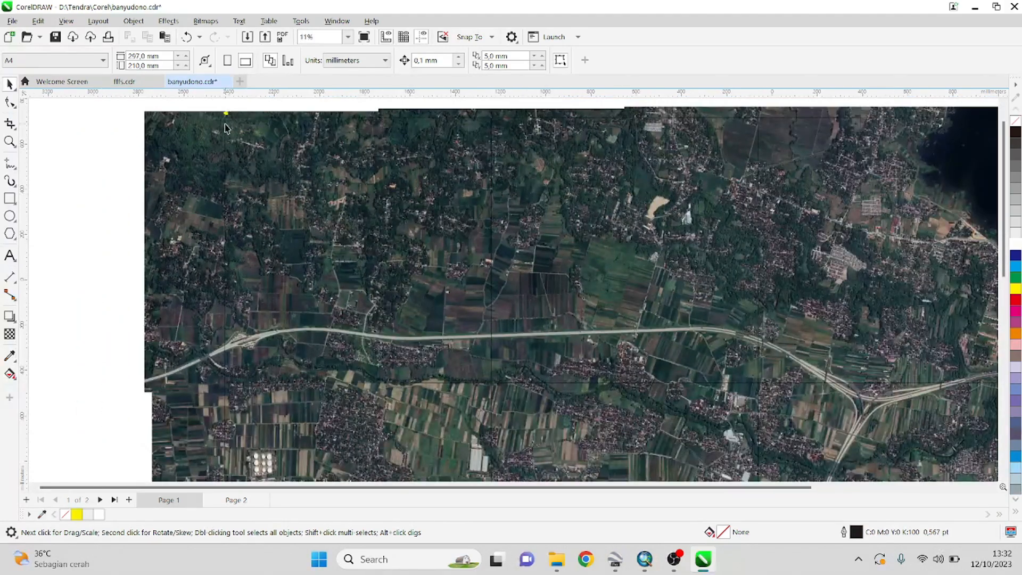
{"action": "scroll", "coordinate": [616, 233], "scroll_direction": "down", "scroll_amount": 1}
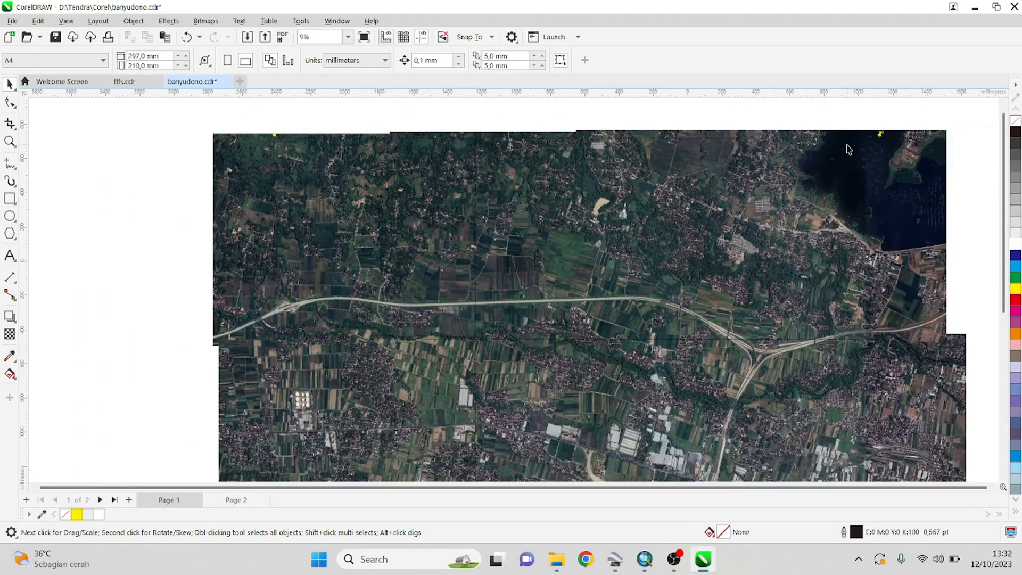
{"action": "scroll", "coordinate": [847, 216], "scroll_direction": "down", "scroll_amount": 4}
{"action": "scroll", "coordinate": [850, 470], "scroll_direction": "up", "scroll_amount": 2}
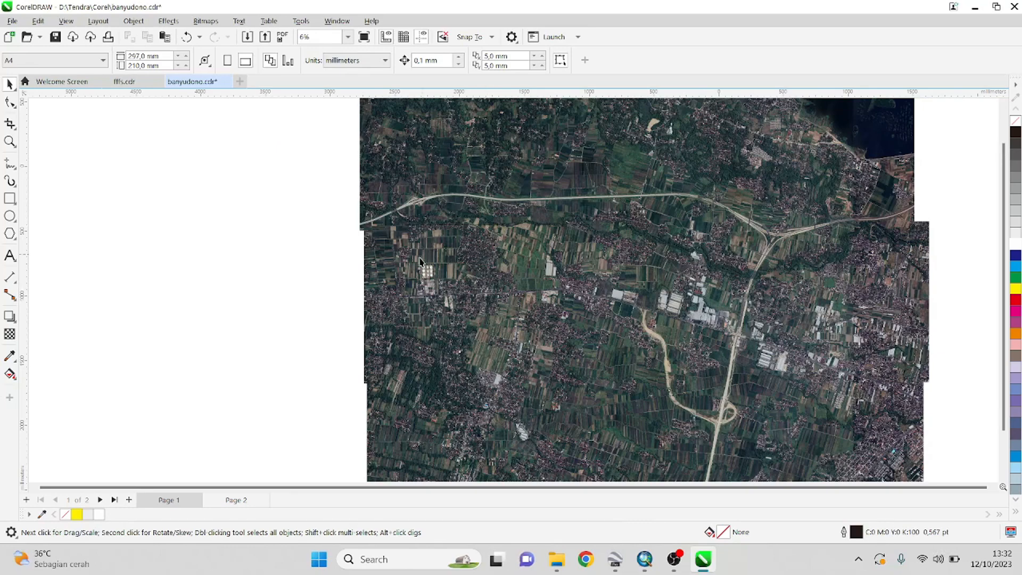
{"action": "scroll", "coordinate": [421, 266], "scroll_direction": "down", "scroll_amount": 1}
{"action": "scroll", "coordinate": [718, 439], "scroll_direction": "down", "scroll_amount": 1}
- Group the whole mosaic and start exporting it as a PNG named banyudono to the Pemodelan GIS folder
{"action": "left_click_drag", "start_coordinate": [764, 467], "coordinate": [256, 142]}
{"action": "key", "text": "ctrl+g"}
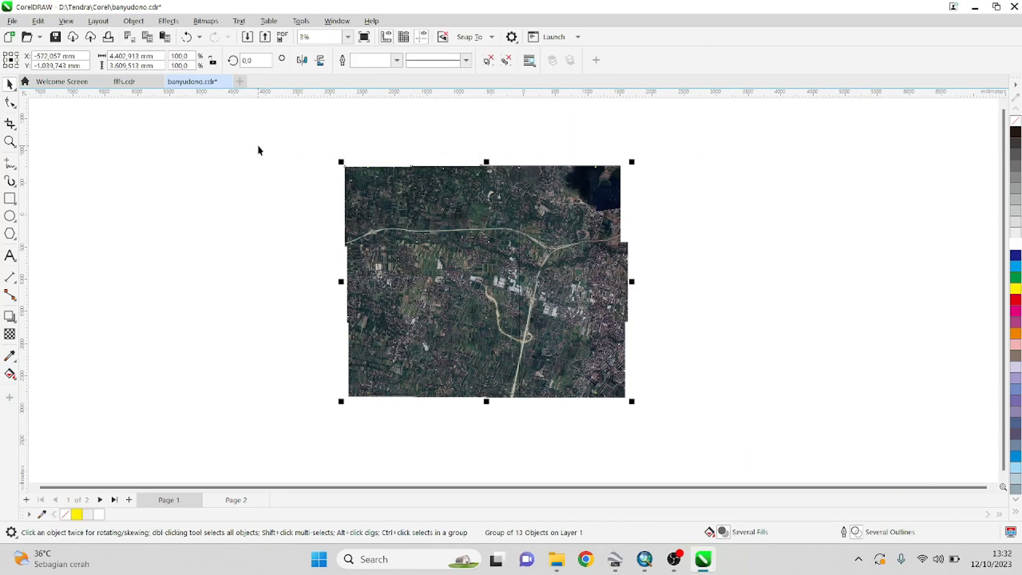
{"action": "key", "text": "ctrl+e"}
{"action": "left_click", "coordinate": [290, 240]}
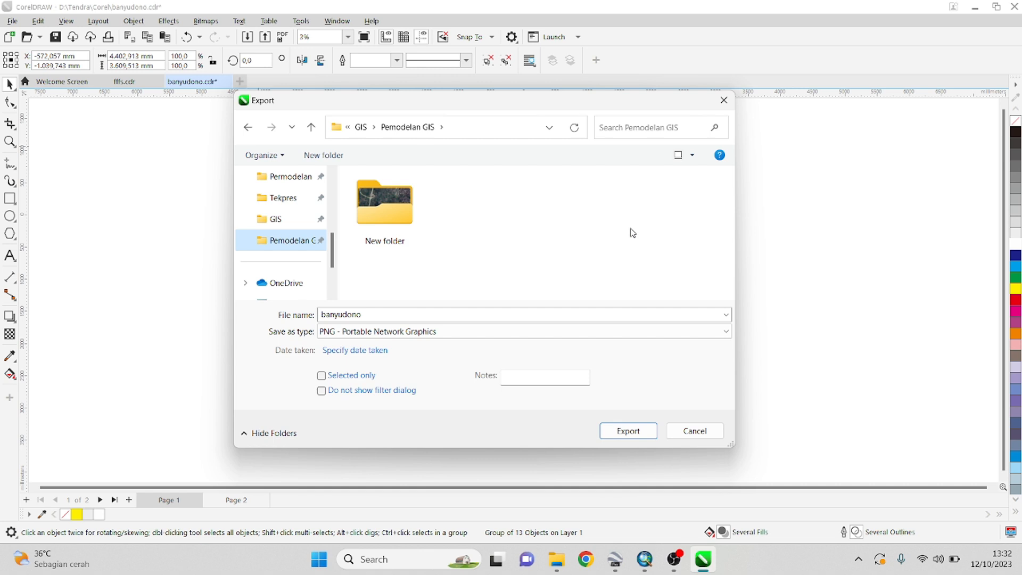
{"action": "left_click", "coordinate": [634, 431]}
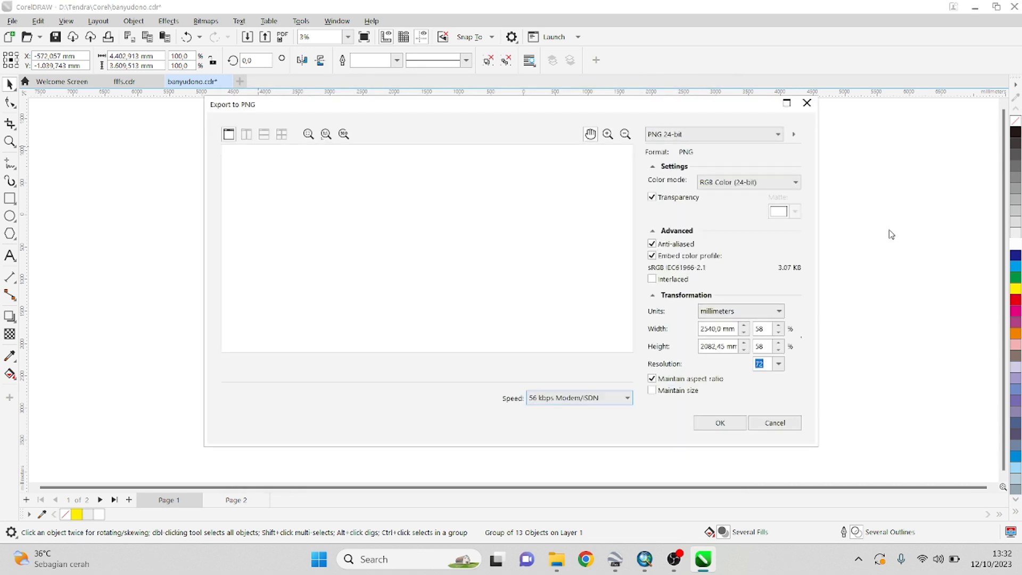
- Set the resolution of the PNG export to 72
{"action": "left_click", "coordinate": [778, 364]}
{"action": "left_click", "coordinate": [779, 363]}
{"action": "left_click", "coordinate": [780, 365]}
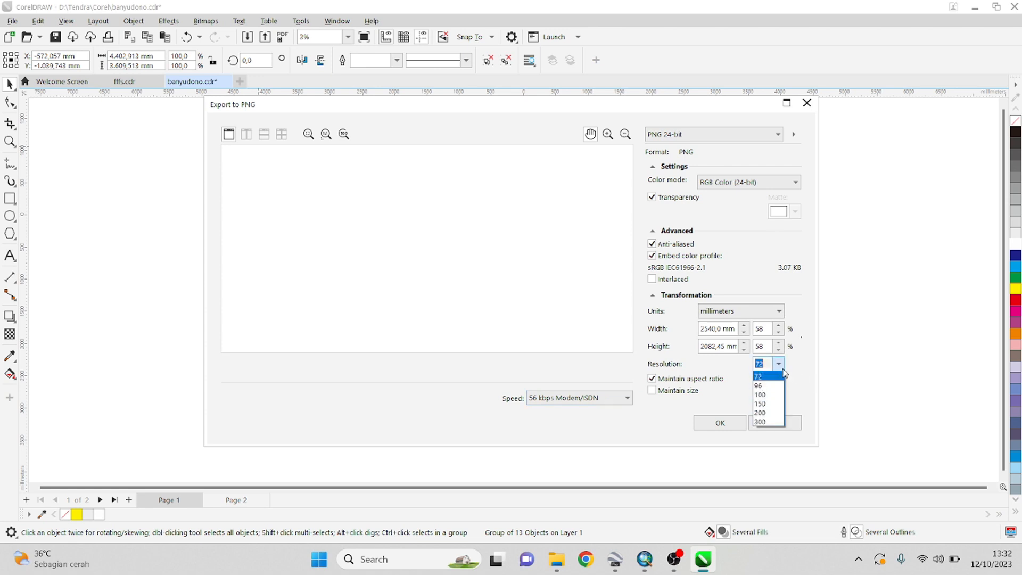
{"action": "left_click", "coordinate": [774, 377]}
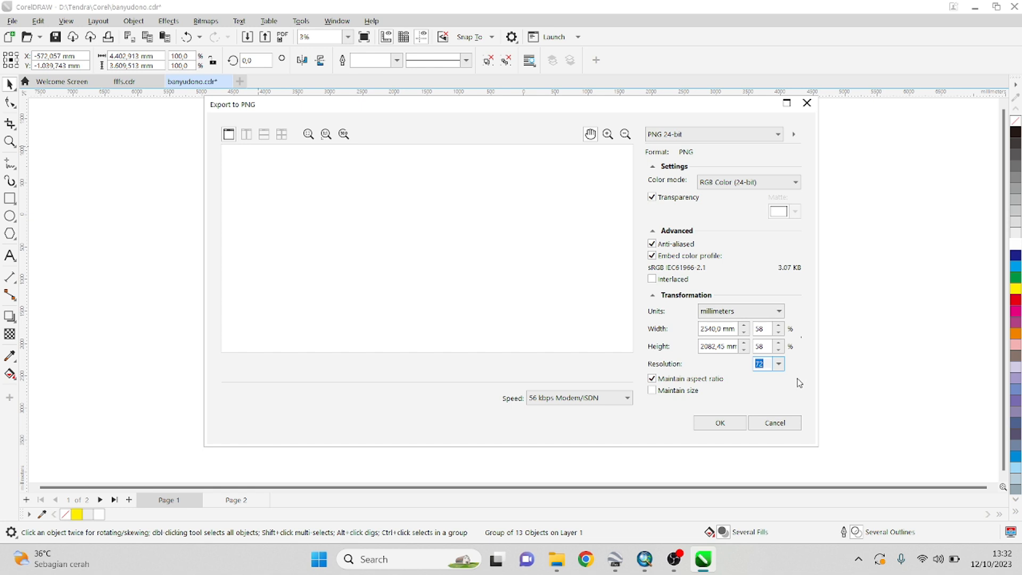
{"action": "left_click", "coordinate": [780, 365]}
{"action": "left_click", "coordinate": [815, 369]}
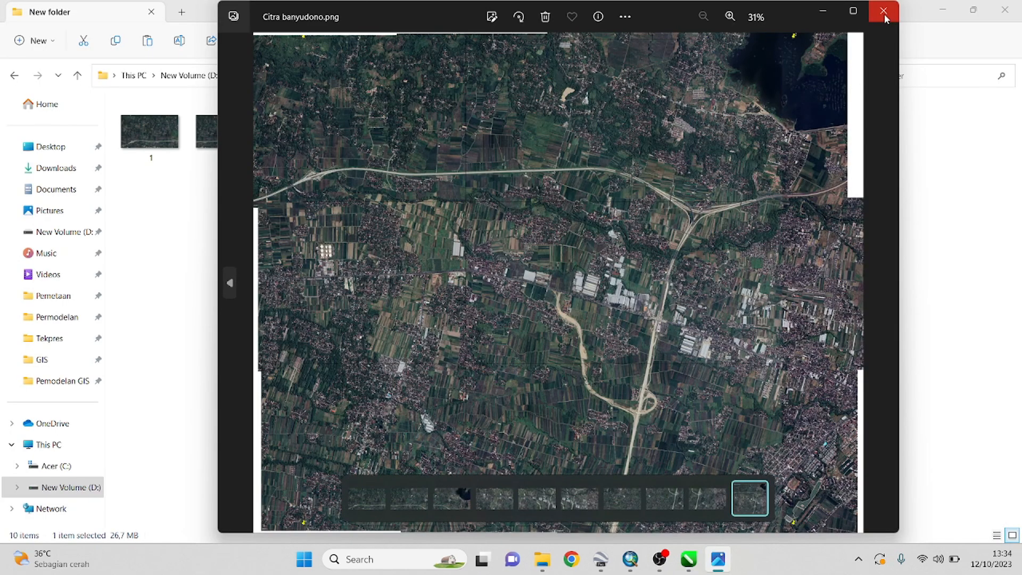
- Close the preview of Citra banyudono.png and check the image's file details in New folder
{"action": "left_click", "coordinate": [884, 12]}
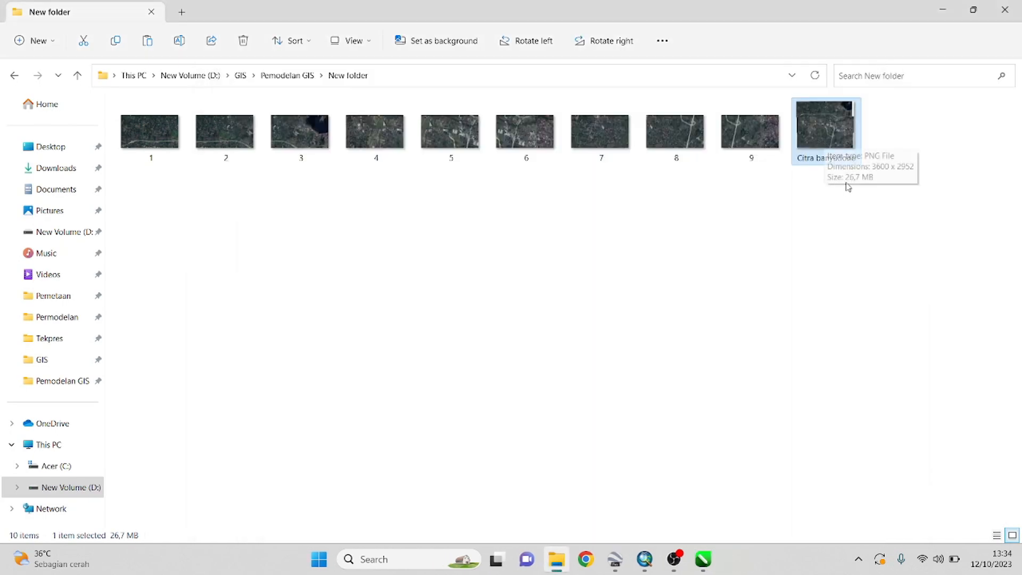
{"action": "left_click", "coordinate": [861, 290]}
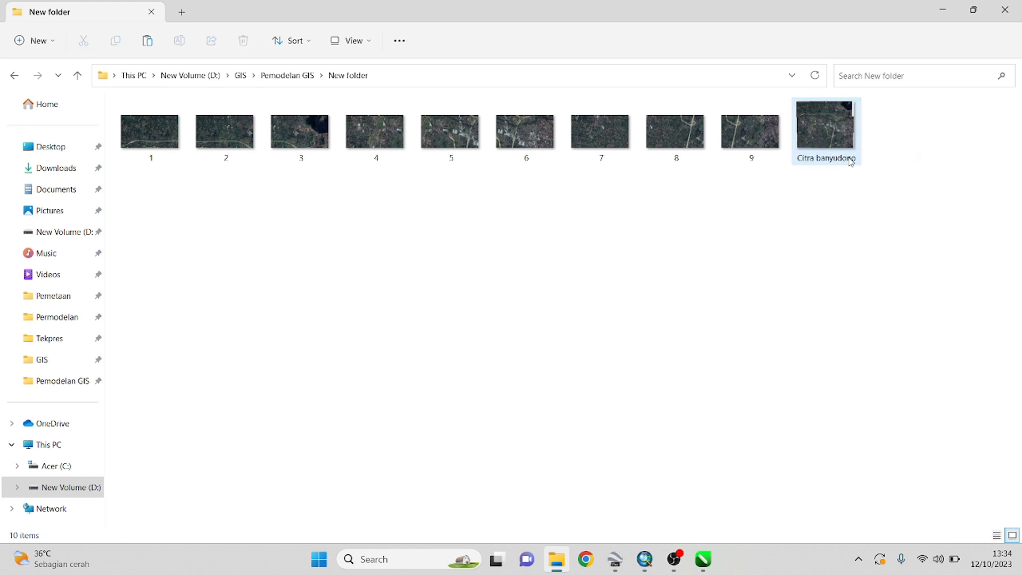
{"action": "mouse_move", "coordinate": [839, 148]}
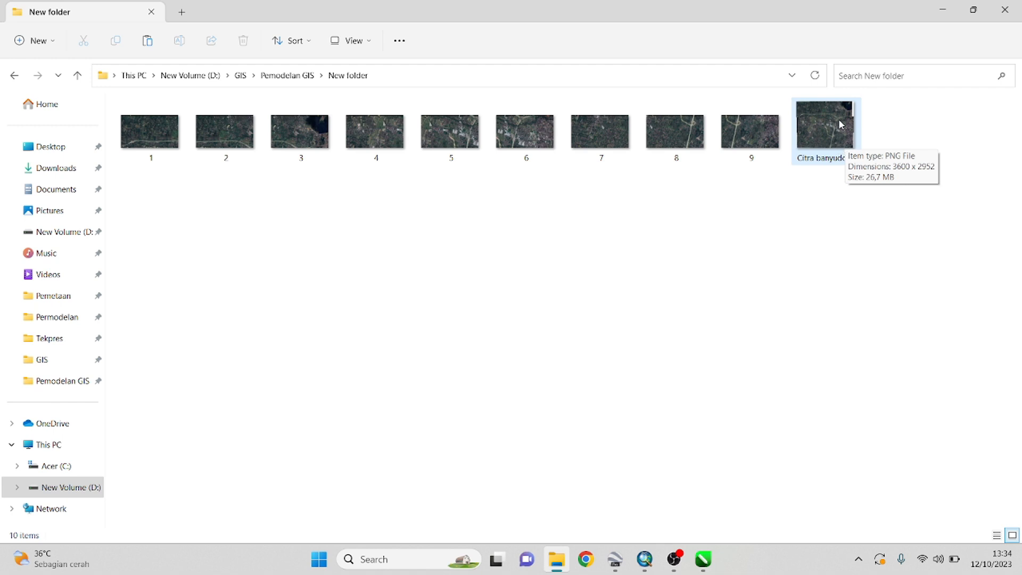
{"action": "left_click", "coordinate": [818, 145]}
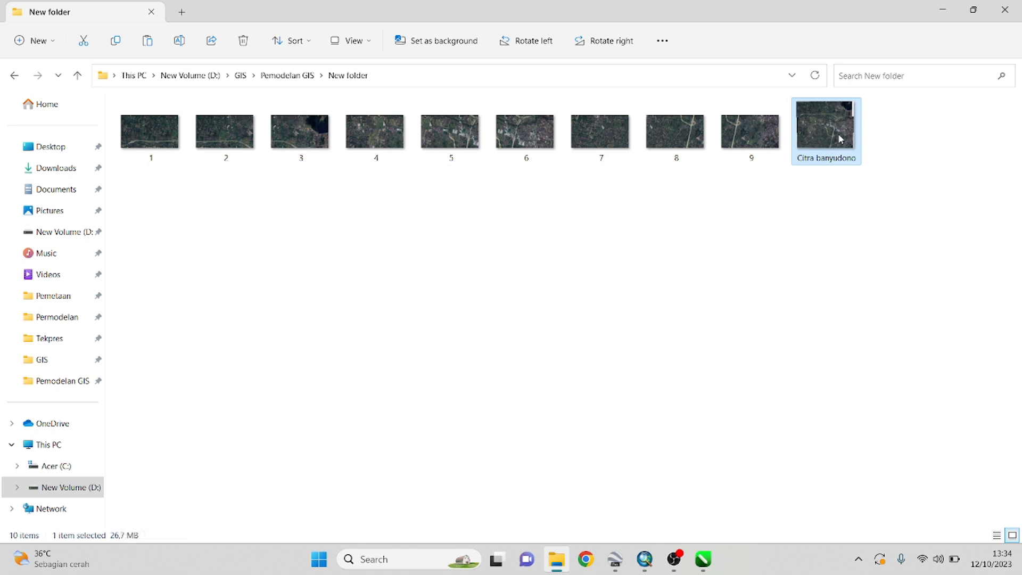
- Switch to ArcMap, keep the Catalog pinned open and refresh the D:\GIS\Pemodelan GIS folder connection
{"action": "left_click", "coordinate": [646, 564]}
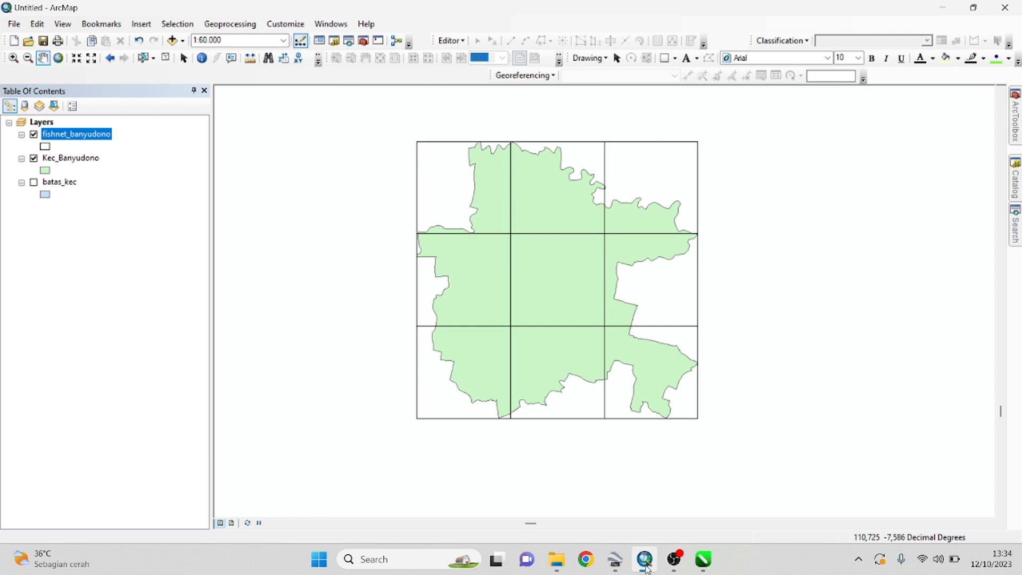
{"action": "left_click", "coordinate": [1012, 188]}
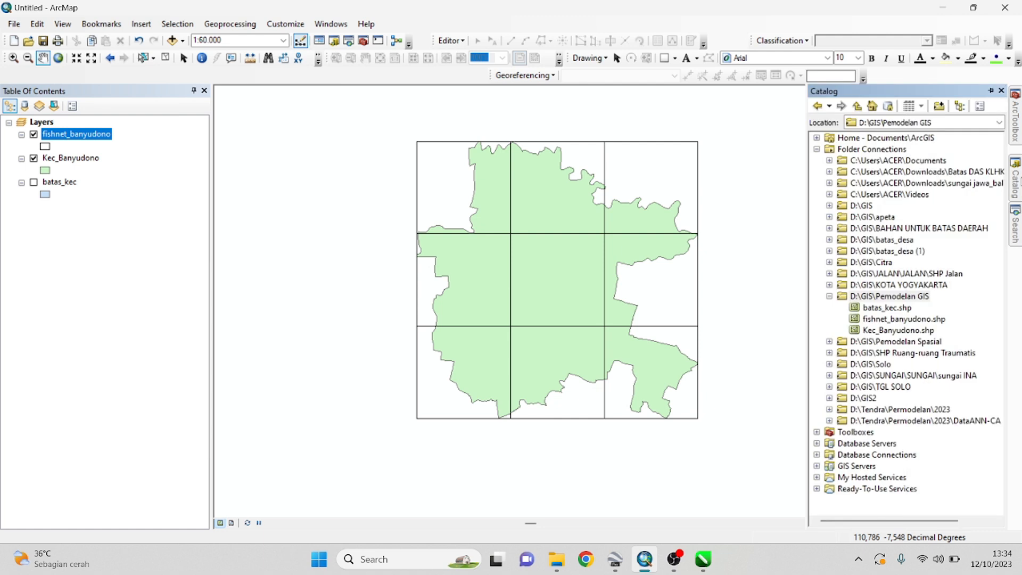
{"action": "left_click", "coordinate": [991, 91]}
{"action": "right_click", "coordinate": [880, 301]}
{"action": "left_click", "coordinate": [922, 366]}
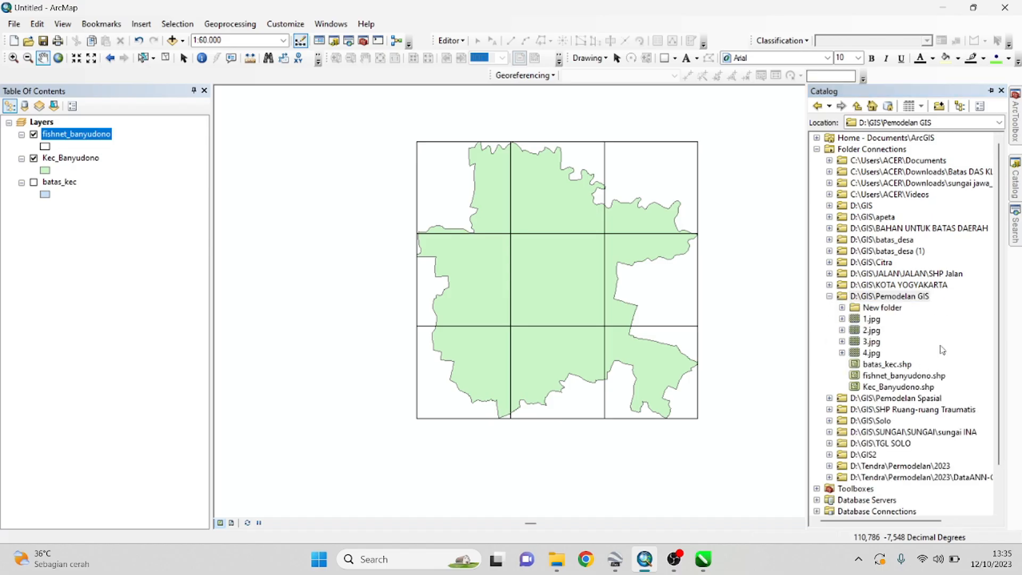
- Add Citra banyudono.png from New folder to the map as a raster layer, building its pyramids
{"action": "double_click", "coordinate": [884, 309]}
{"action": "left_click", "coordinate": [924, 422]}
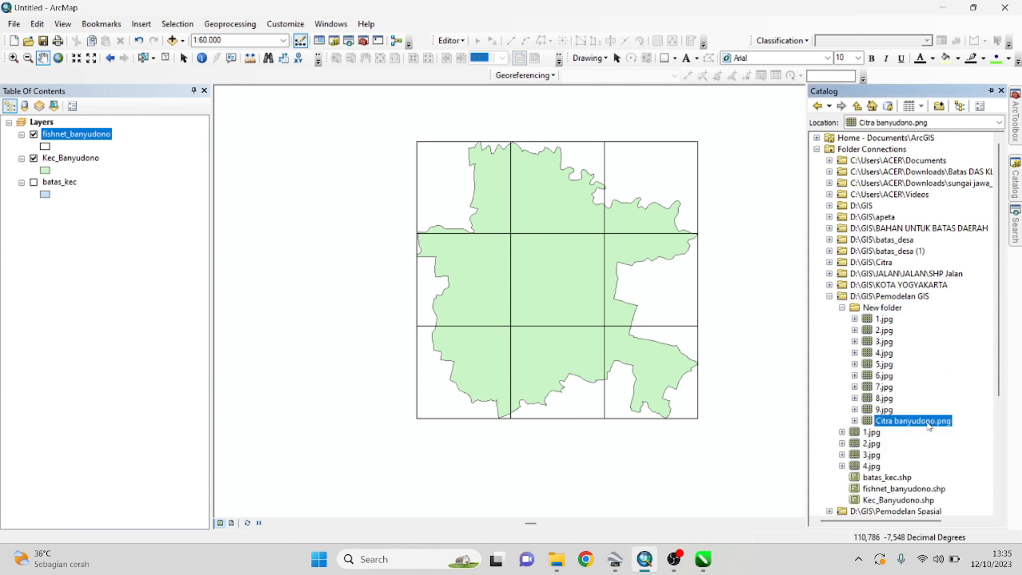
{"action": "left_click_drag", "start_coordinate": [921, 424], "coordinate": [92, 130]}
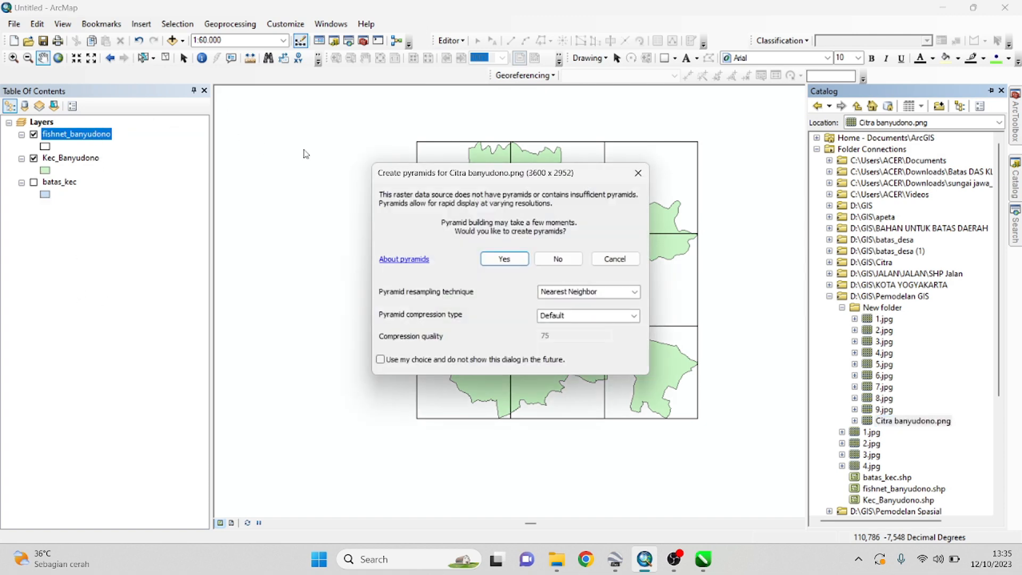
{"action": "left_click", "coordinate": [506, 259]}
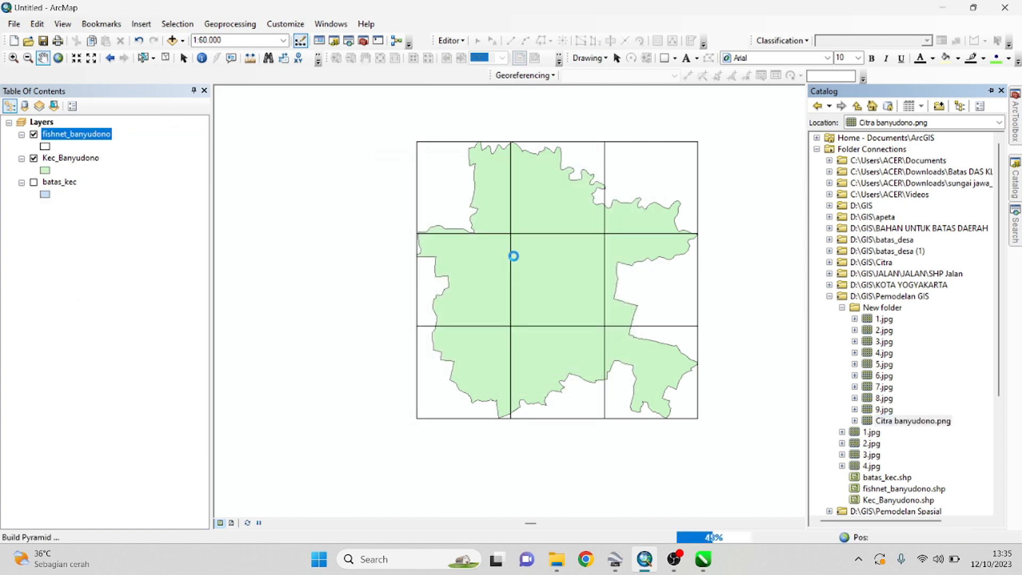
{"action": "left_click", "coordinate": [605, 339]}
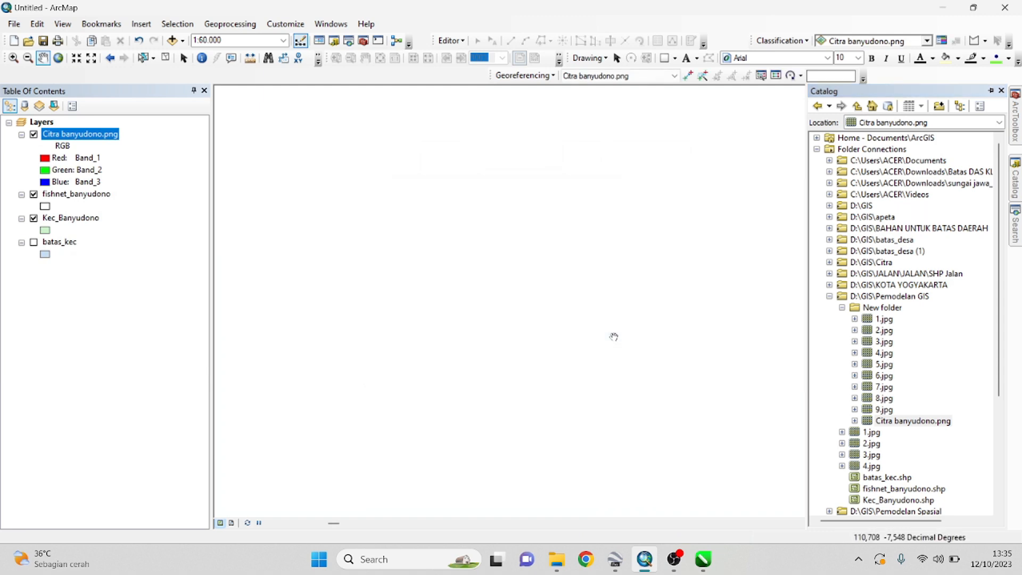
- Zoom to the Citra banyudono.png layer, examine its fishnet lines and corner pin, and check the georeferencing target layer
{"action": "right_click", "coordinate": [78, 137]}
{"action": "left_click", "coordinate": [123, 203]}
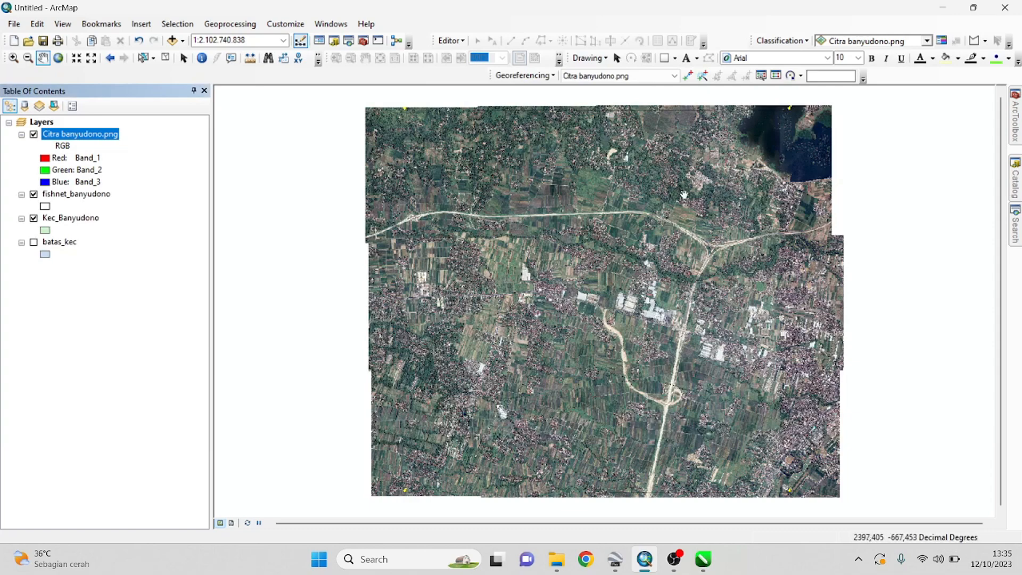
{"action": "scroll", "coordinate": [612, 248], "scroll_direction": "up", "scroll_amount": 3}
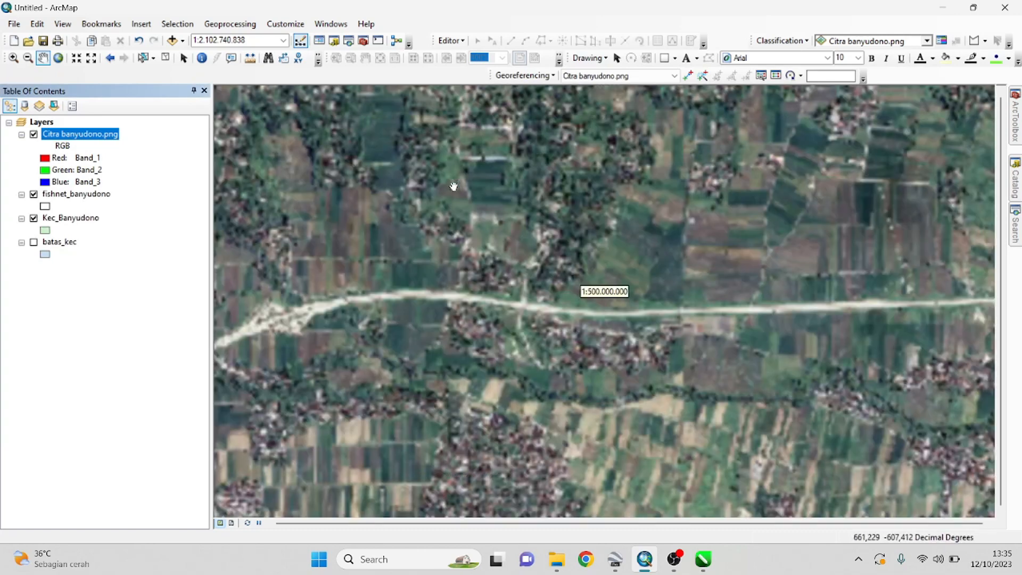
{"action": "scroll", "coordinate": [631, 322], "scroll_direction": "down", "scroll_amount": 1}
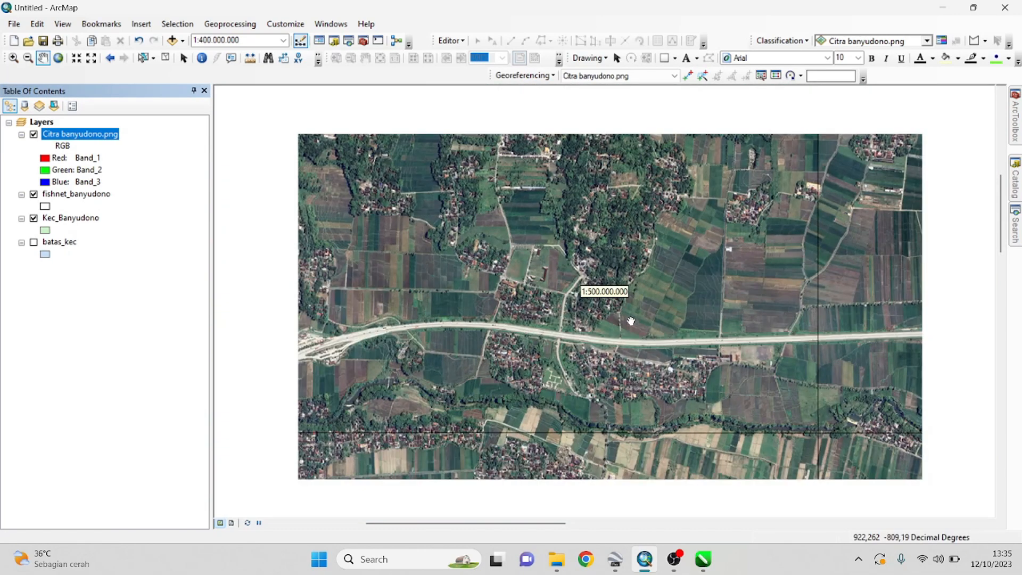
{"action": "scroll", "coordinate": [622, 292], "scroll_direction": "down", "scroll_amount": 1}
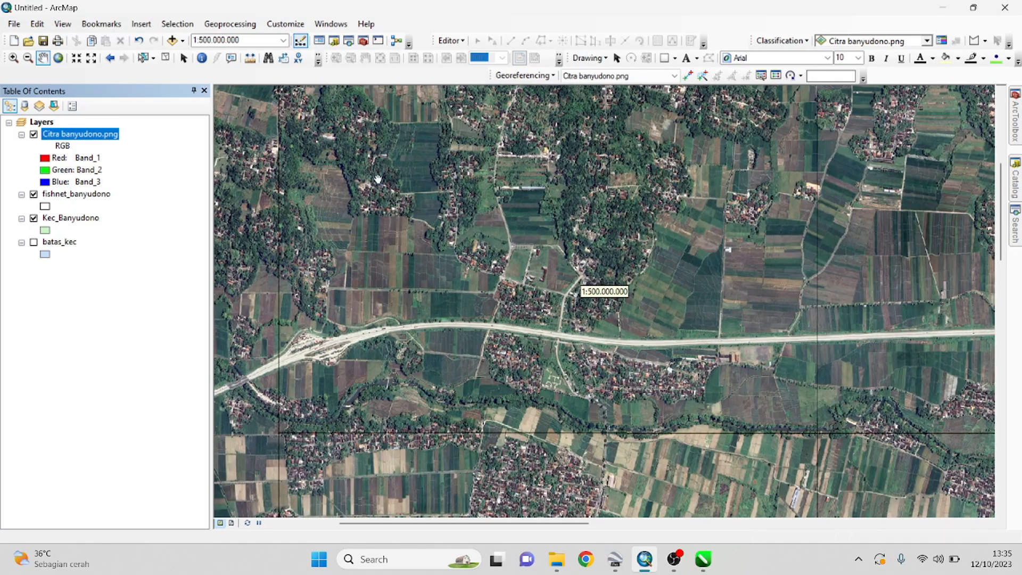
{"action": "left_click_drag", "start_coordinate": [394, 153], "coordinate": [504, 339]}
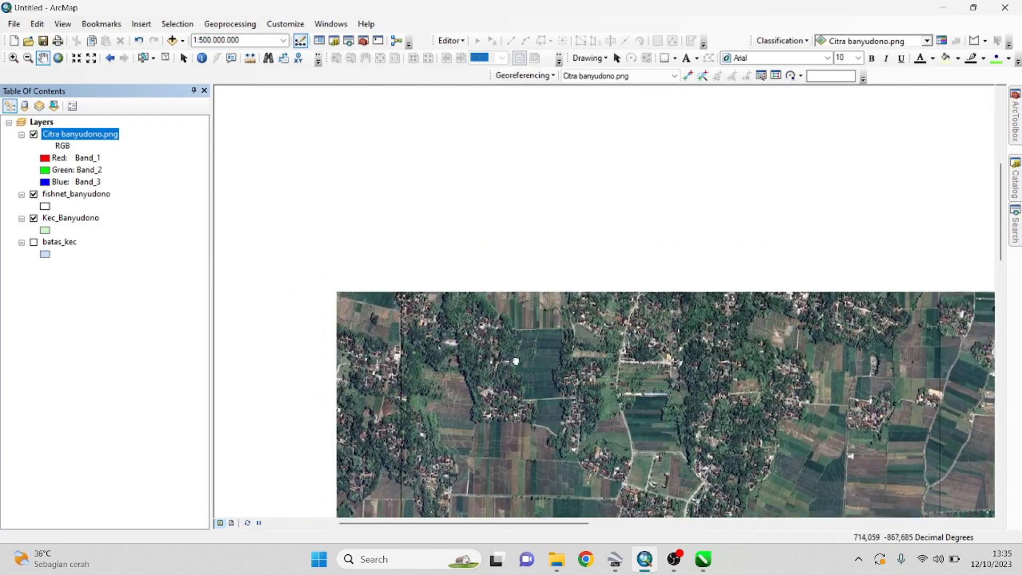
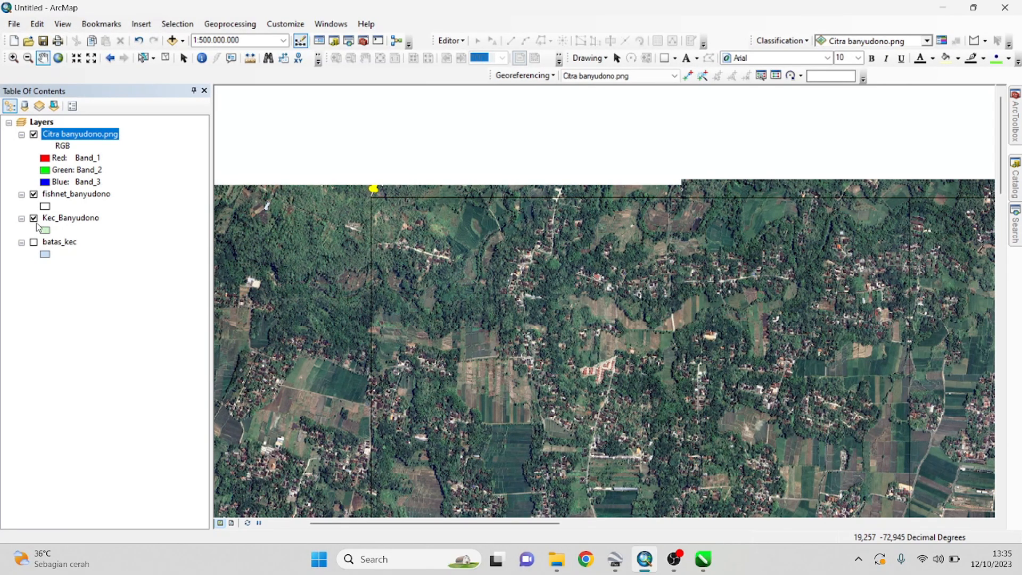
{"action": "left_click_drag", "start_coordinate": [538, 293], "coordinate": [542, 241]}
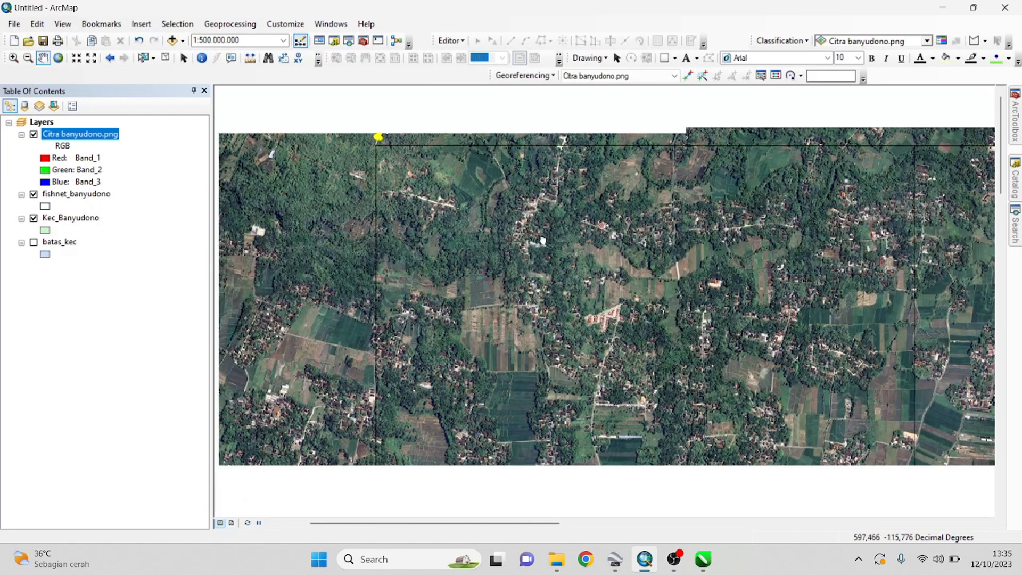
{"action": "left_click", "coordinate": [674, 76]}
{"action": "left_click", "coordinate": [675, 80]}
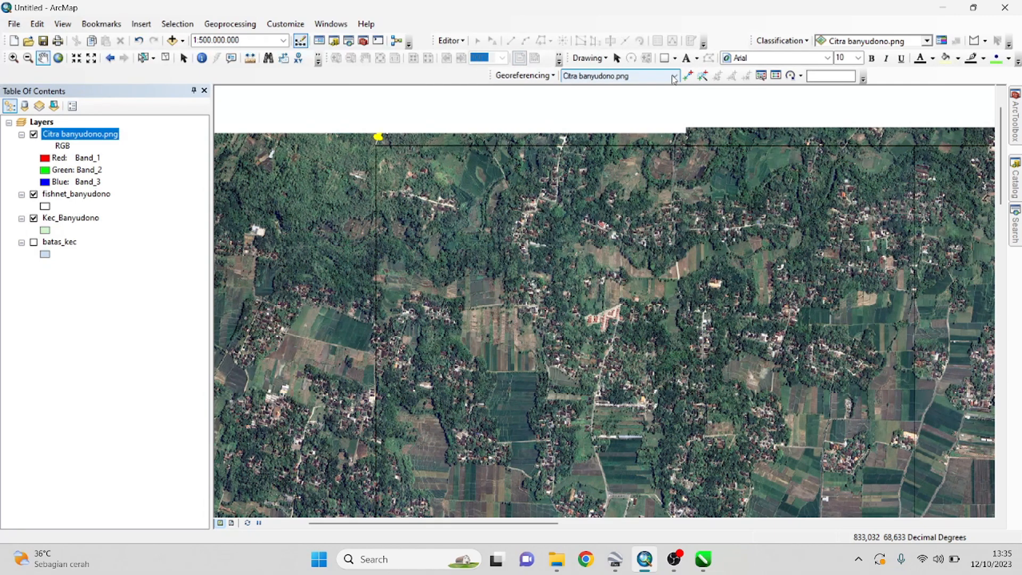
- Switch to Google Earth Pro and close the image-saving mode
{"action": "left_click", "coordinate": [616, 566]}
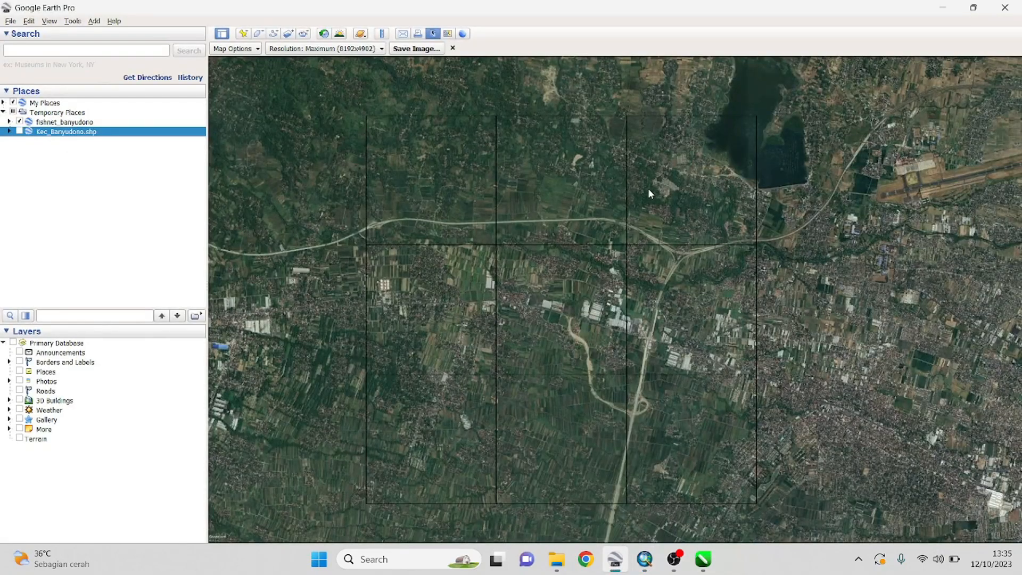
{"action": "left_click_drag", "start_coordinate": [453, 129], "coordinate": [475, 153]}
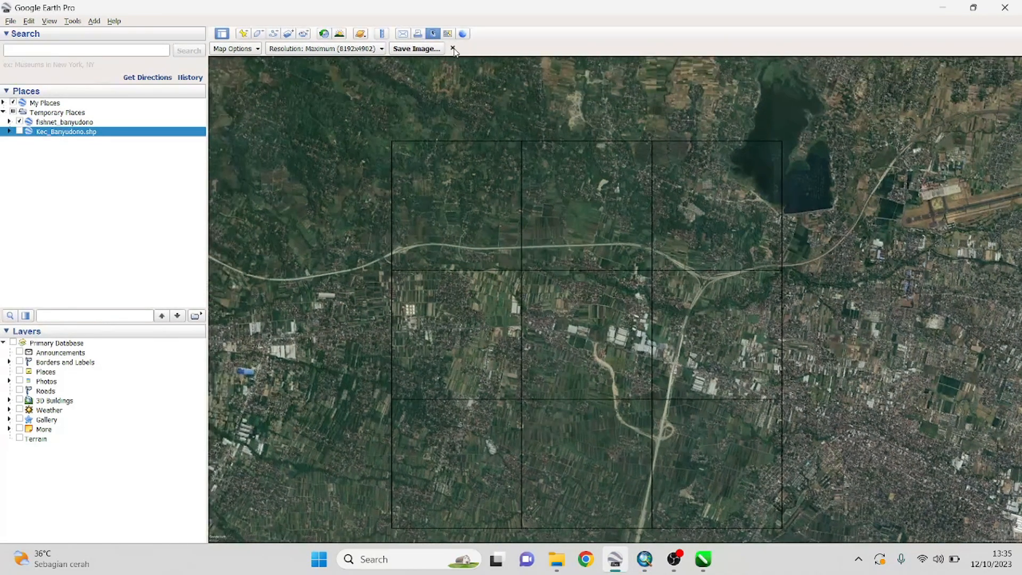
{"action": "left_click", "coordinate": [453, 48]}
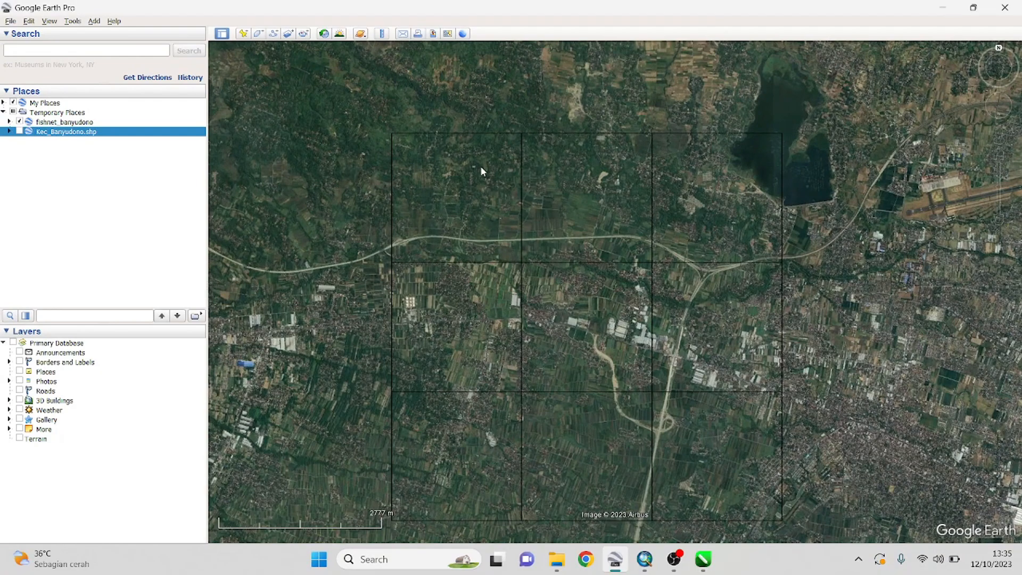
- Add a placemark named 1 exactly at the northwest corner of the fishnet grid
{"action": "scroll", "coordinate": [440, 182], "scroll_direction": "up", "scroll_amount": 2}
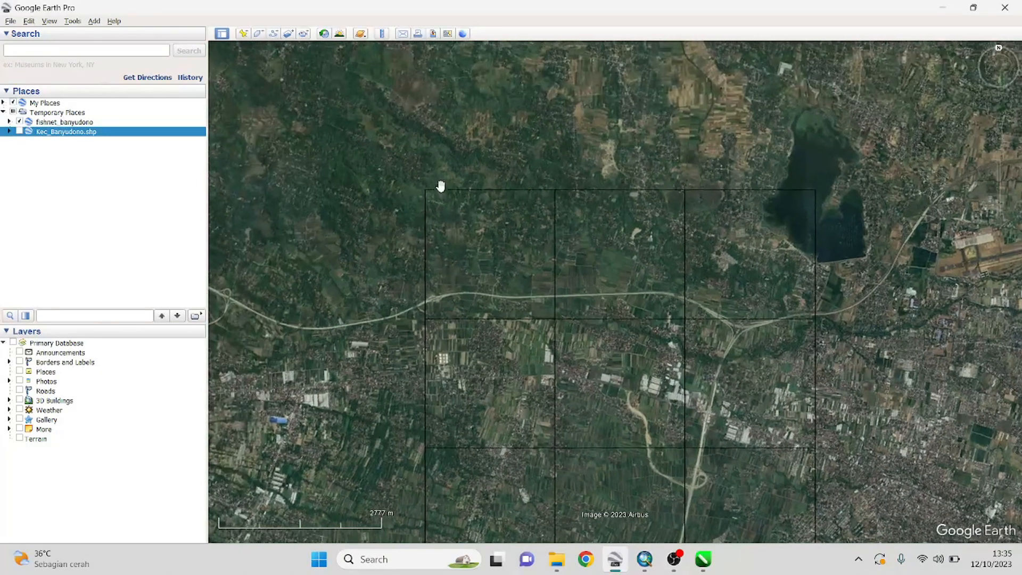
{"action": "scroll", "coordinate": [430, 194], "scroll_direction": "up", "scroll_amount": 5}
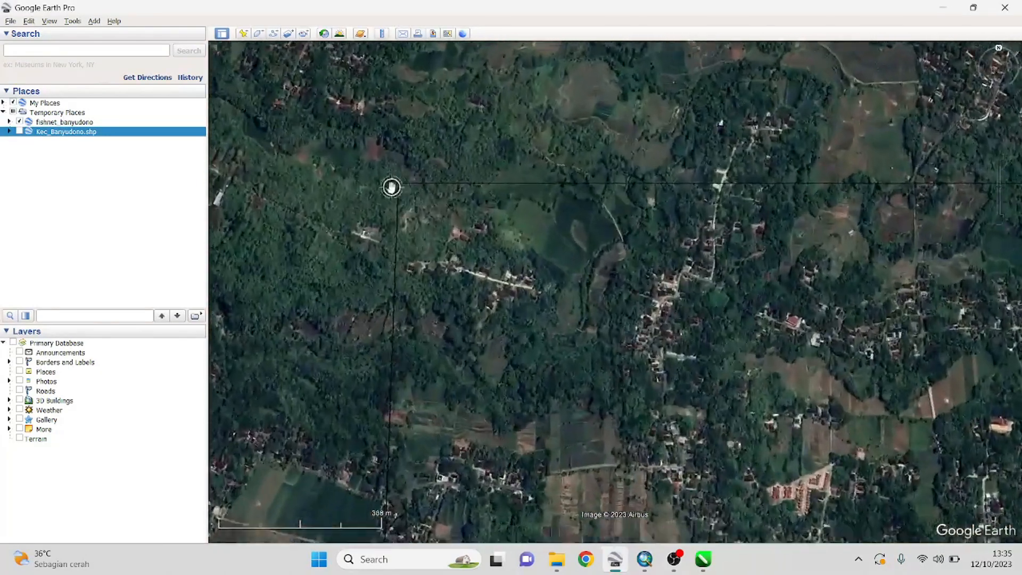
{"action": "scroll", "coordinate": [391, 187], "scroll_direction": "up", "scroll_amount": 2}
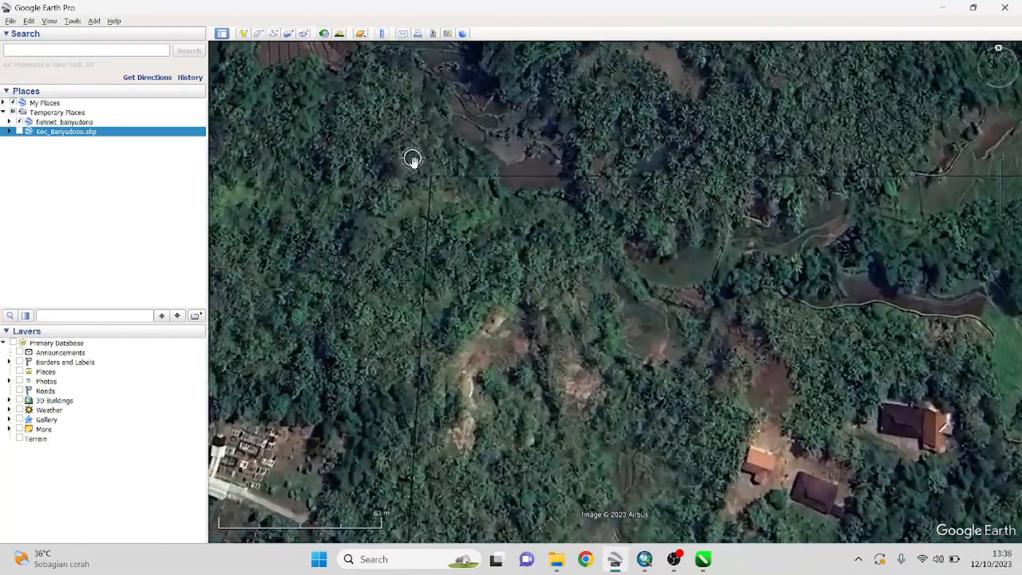
{"action": "scroll", "coordinate": [468, 154], "scroll_direction": "up", "scroll_amount": 2}
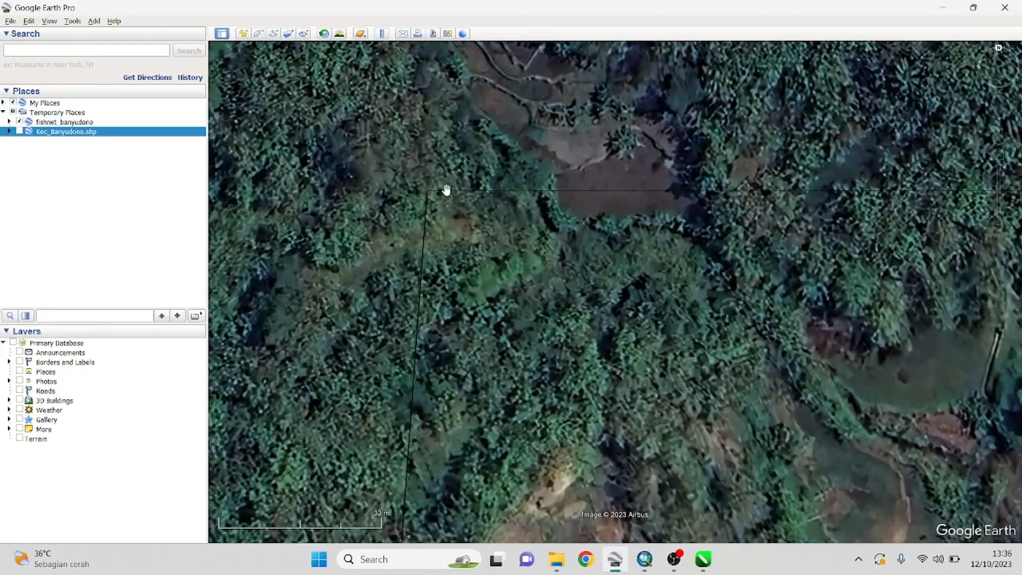
{"action": "left_click", "coordinate": [245, 33]}
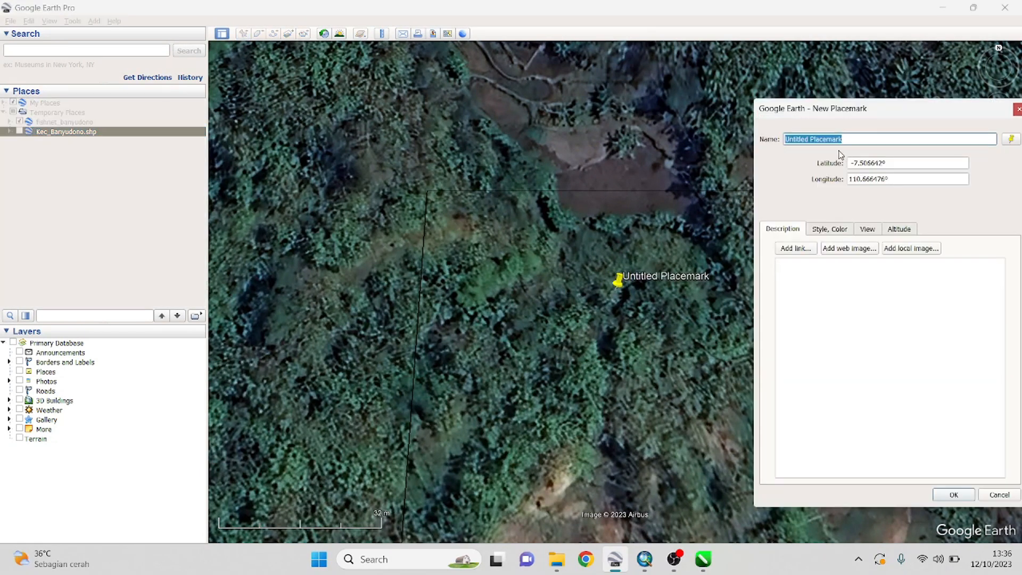
{"action": "type", "text": "1"}
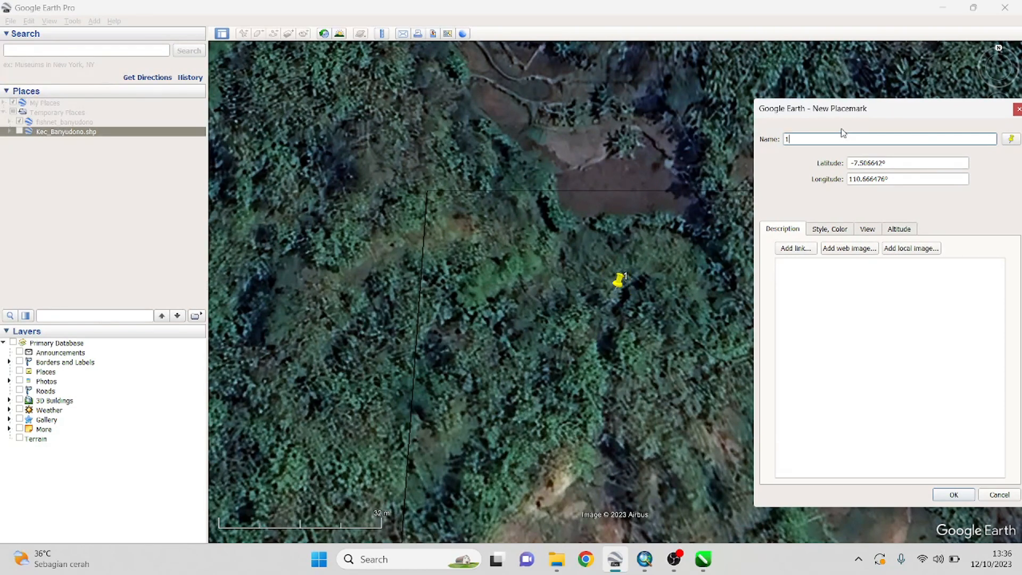
{"action": "left_click_drag", "start_coordinate": [633, 292], "coordinate": [429, 196]}
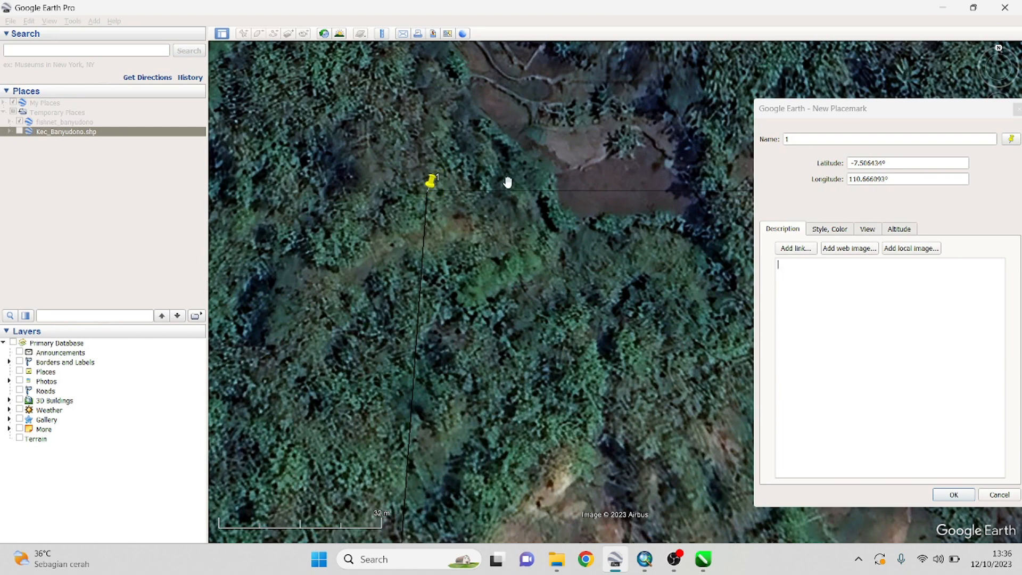
{"action": "left_click", "coordinate": [953, 494]}
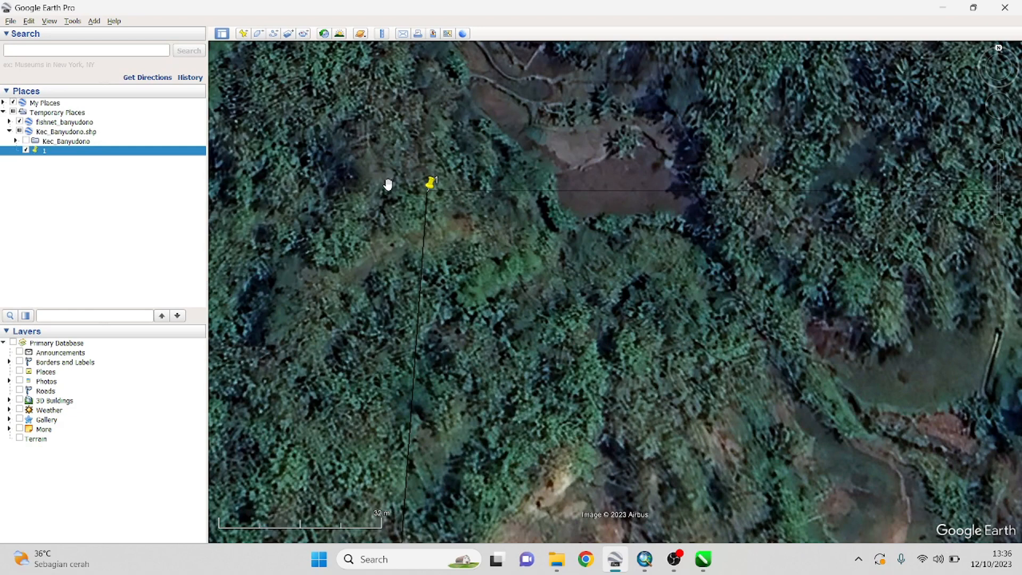
- Check the latitude/longitude display format in the 3D View options
{"action": "left_click", "coordinate": [72, 22]}
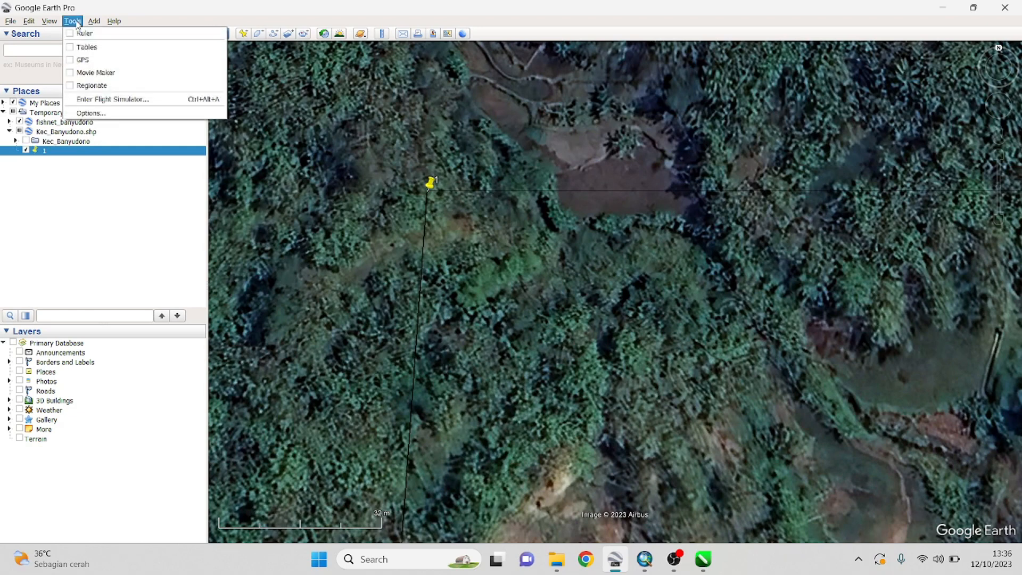
{"action": "left_click", "coordinate": [89, 113]}
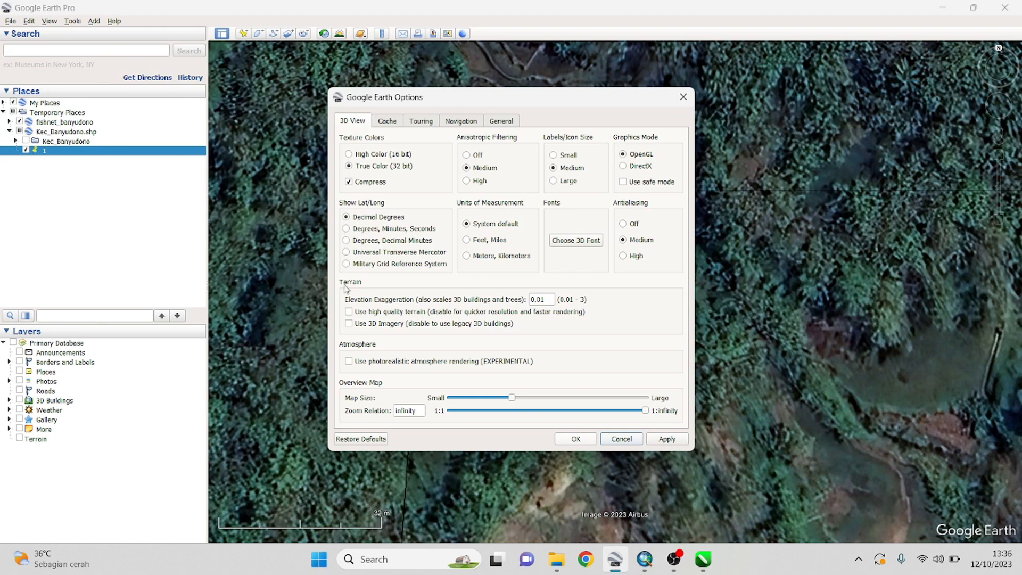
{"action": "left_click", "coordinate": [570, 440]}
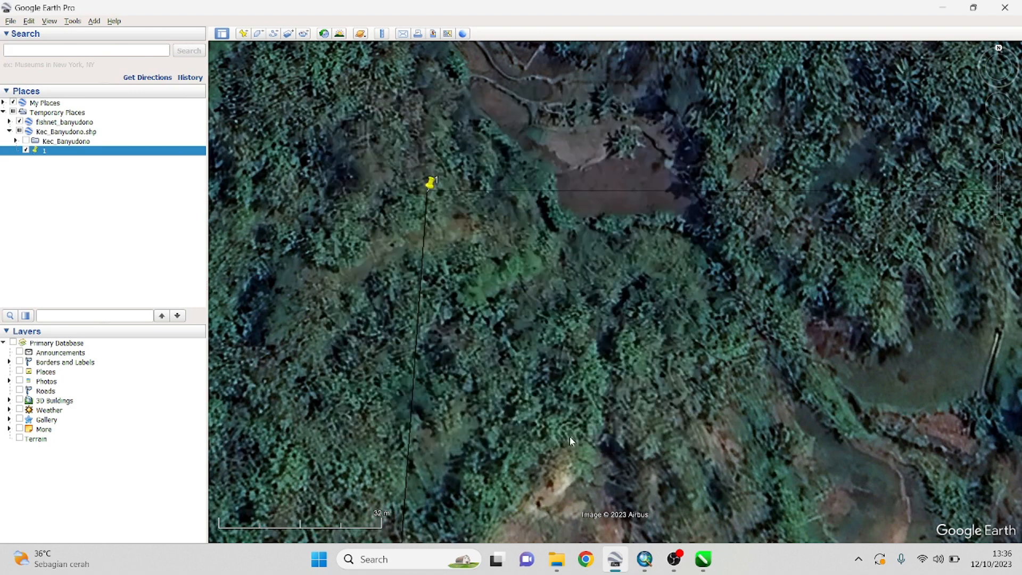
- Start a new placemark and place it at the southeast corner of the fishnet grid
{"action": "scroll", "coordinate": [412, 162], "scroll_direction": "down", "scroll_amount": 5}
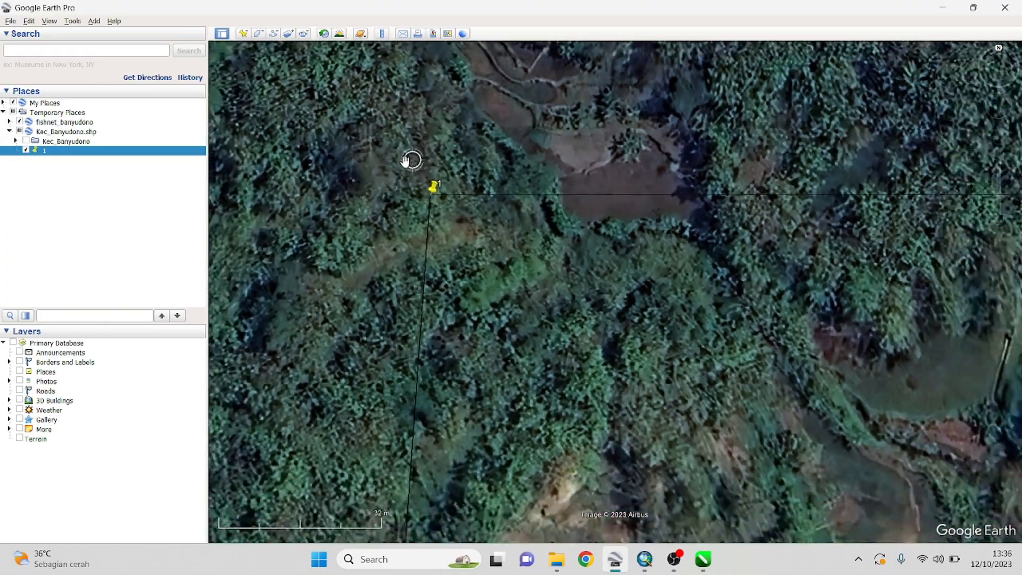
{"action": "scroll", "coordinate": [387, 155], "scroll_direction": "down", "scroll_amount": 5}
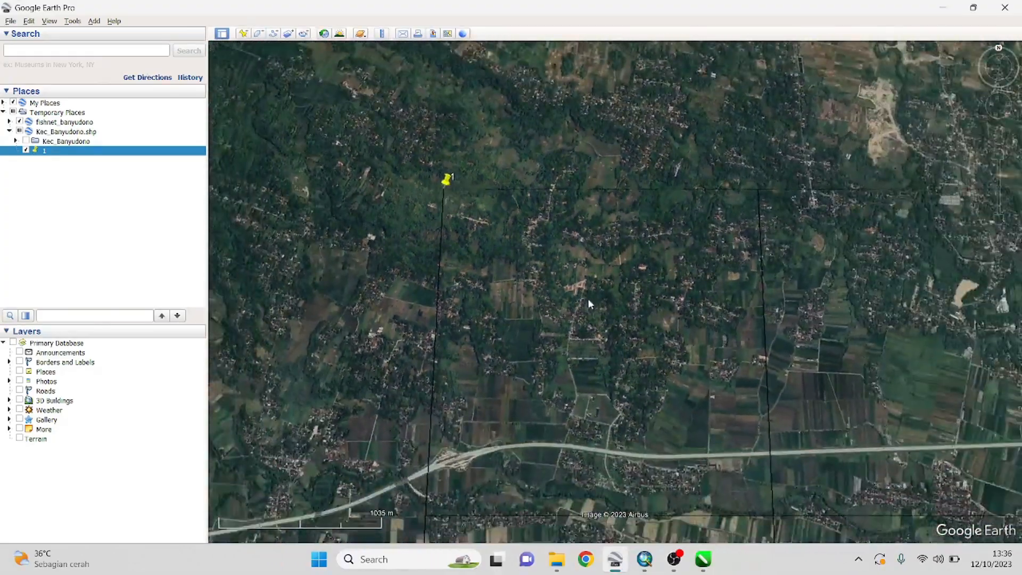
{"action": "left_click_drag", "start_coordinate": [588, 304], "coordinate": [520, 159]}
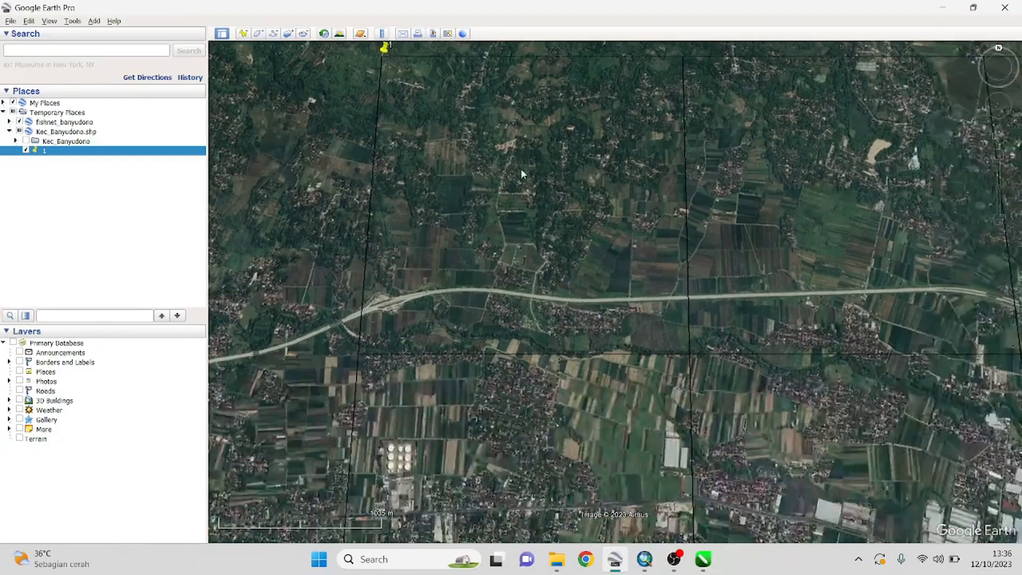
{"action": "scroll", "coordinate": [432, 155], "scroll_direction": "down", "scroll_amount": 3}
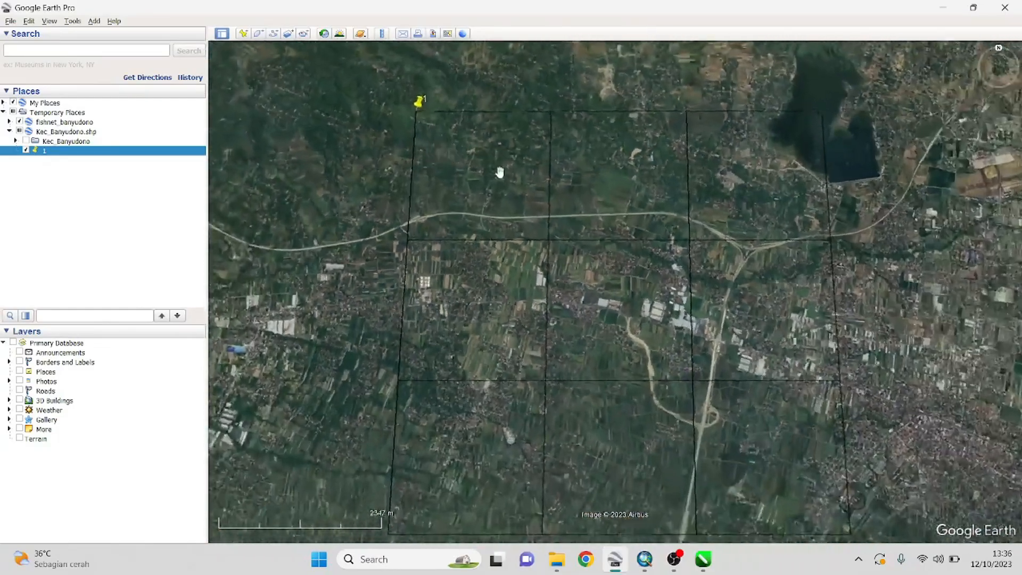
{"action": "scroll", "coordinate": [495, 167], "scroll_direction": "down", "scroll_amount": 3}
{"action": "scroll", "coordinate": [705, 389], "scroll_direction": "up", "scroll_amount": 2}
{"action": "scroll", "coordinate": [707, 392], "scroll_direction": "up", "scroll_amount": 5}
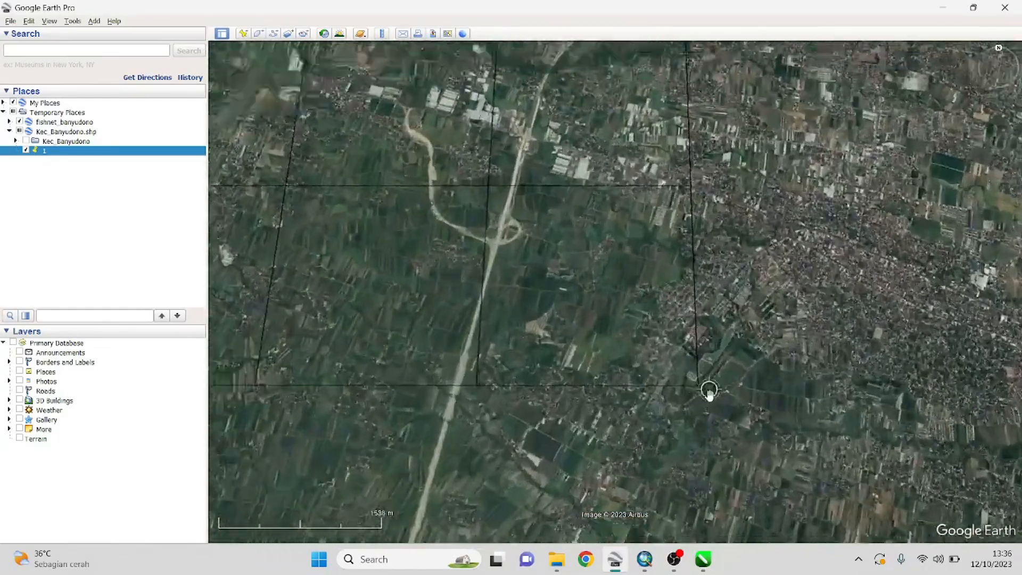
{"action": "scroll", "coordinate": [598, 340], "scroll_direction": "up", "scroll_amount": 4}
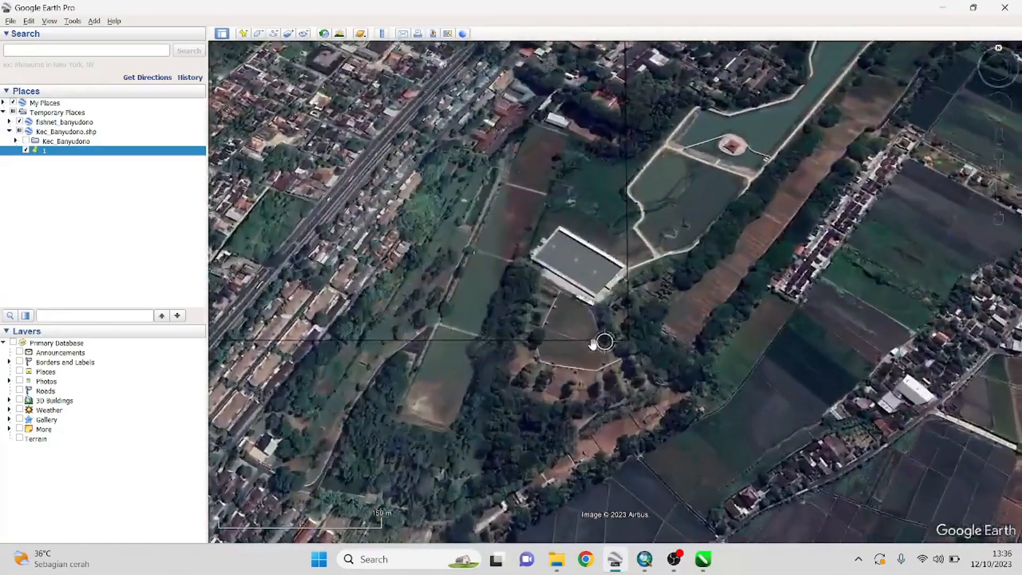
{"action": "scroll", "coordinate": [596, 311], "scroll_direction": "up", "scroll_amount": 1}
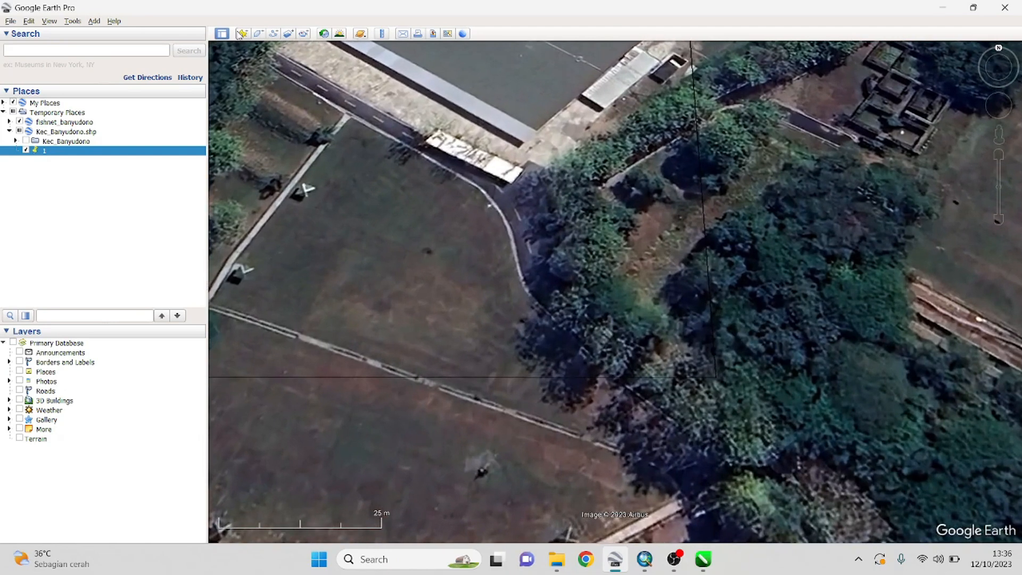
{"action": "left_click", "coordinate": [243, 33]}
{"action": "left_click_drag", "start_coordinate": [623, 293], "coordinate": [717, 385]}
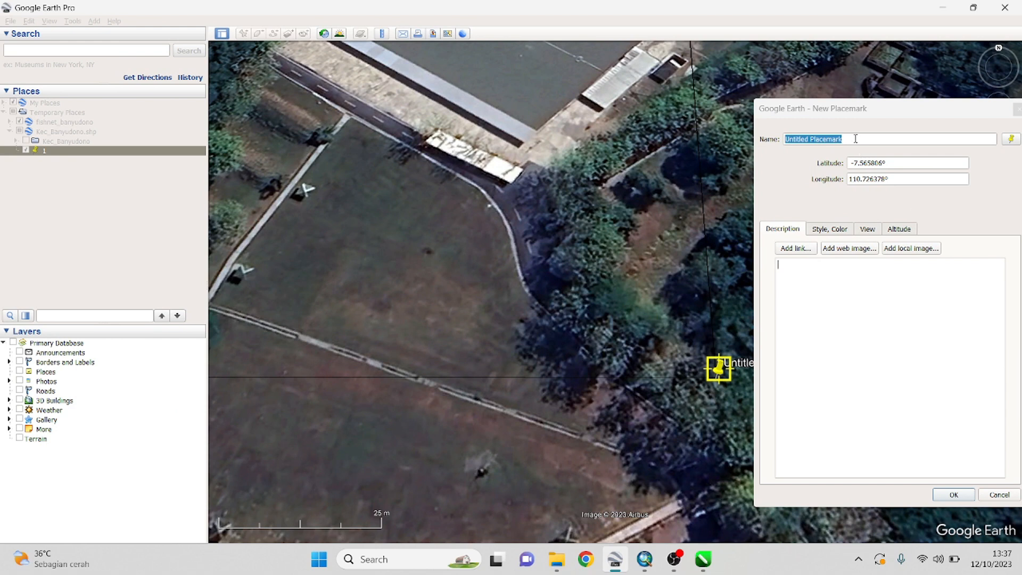
- Name the new placemark 2, align its pin tip exactly with the fishnet's southeast corner, and save it
{"action": "type", "text": "2"}
{"action": "left_click_drag", "start_coordinate": [720, 374], "coordinate": [712, 397]}
{"action": "scroll", "coordinate": [717, 382], "scroll_direction": "up", "scroll_amount": 1}
{"action": "scroll", "coordinate": [718, 383], "scroll_direction": "up", "scroll_amount": 2}
{"action": "left_click", "coordinate": [926, 418]}
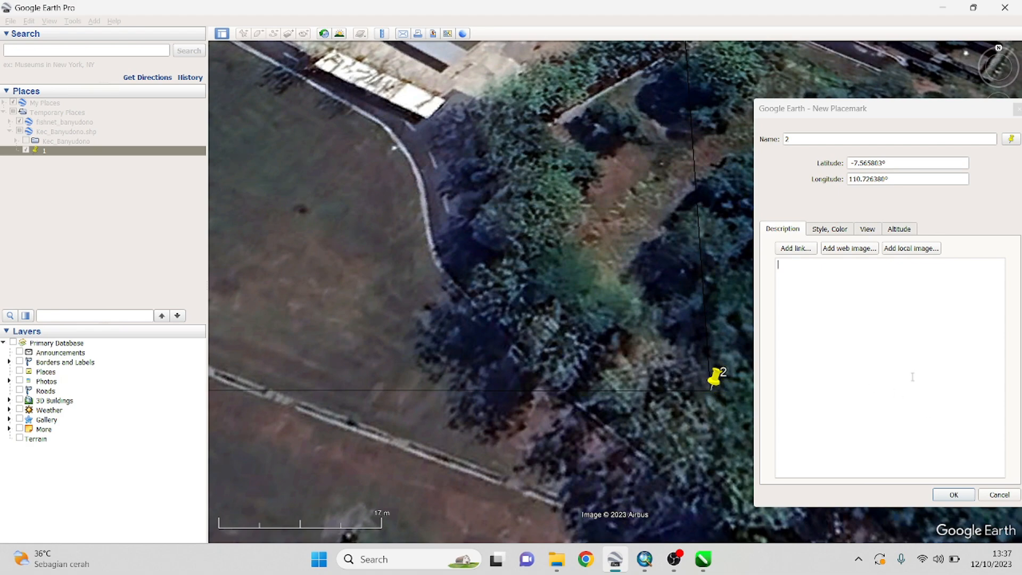
{"action": "left_click", "coordinate": [953, 494]}
- Open the properties of placemark 1 to access its latitude and longitude
{"action": "scroll", "coordinate": [761, 314], "scroll_direction": "down", "scroll_amount": 5}
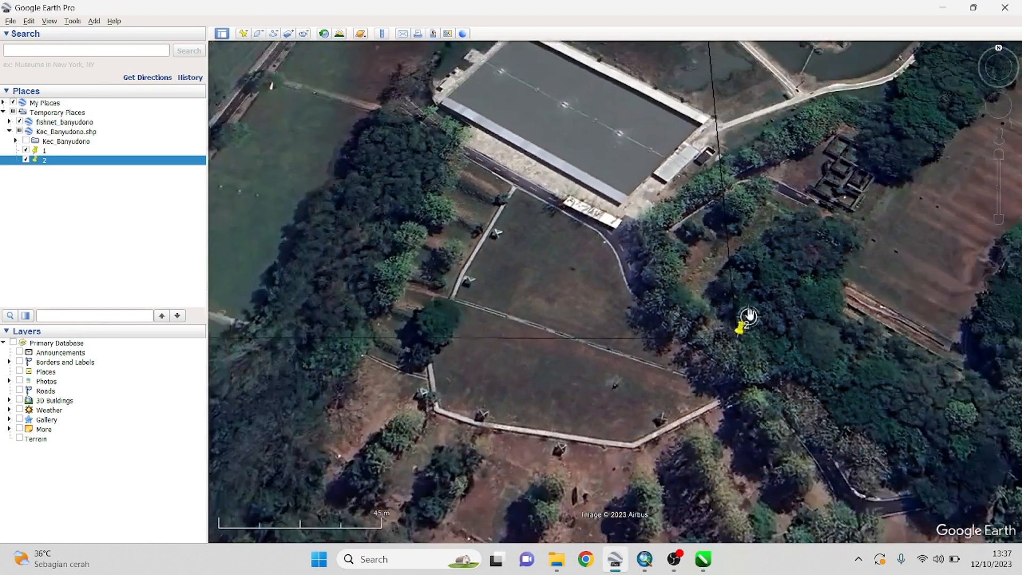
{"action": "scroll", "coordinate": [768, 347], "scroll_direction": "down", "scroll_amount": 5}
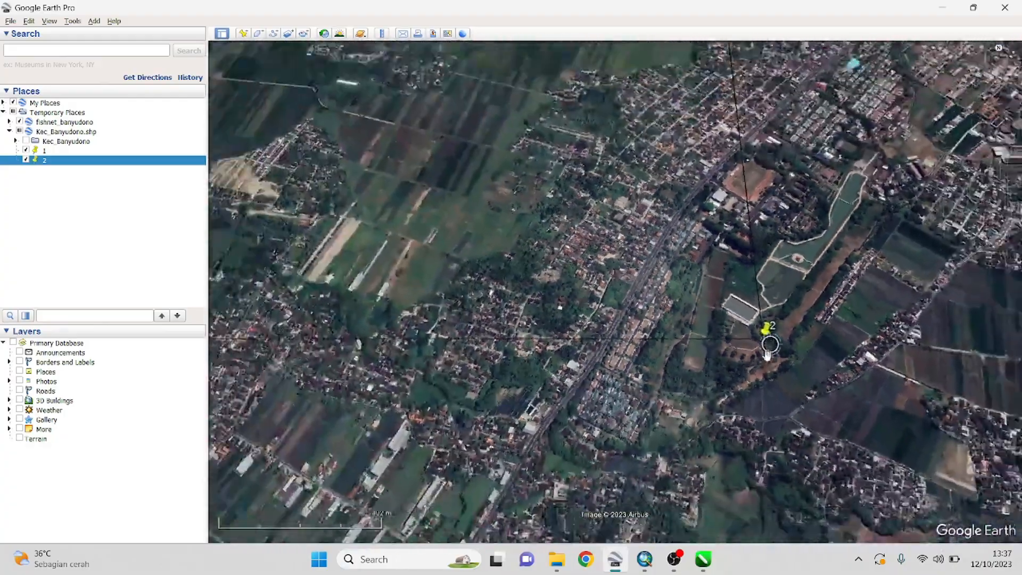
{"action": "scroll", "coordinate": [775, 371], "scroll_direction": "down", "scroll_amount": 5}
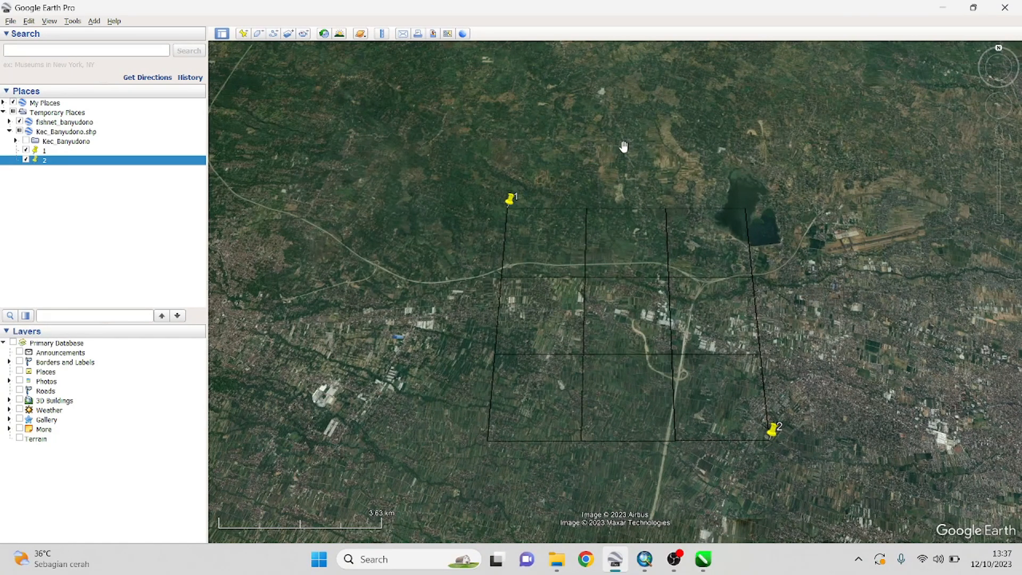
{"action": "left_click", "coordinate": [44, 152]}
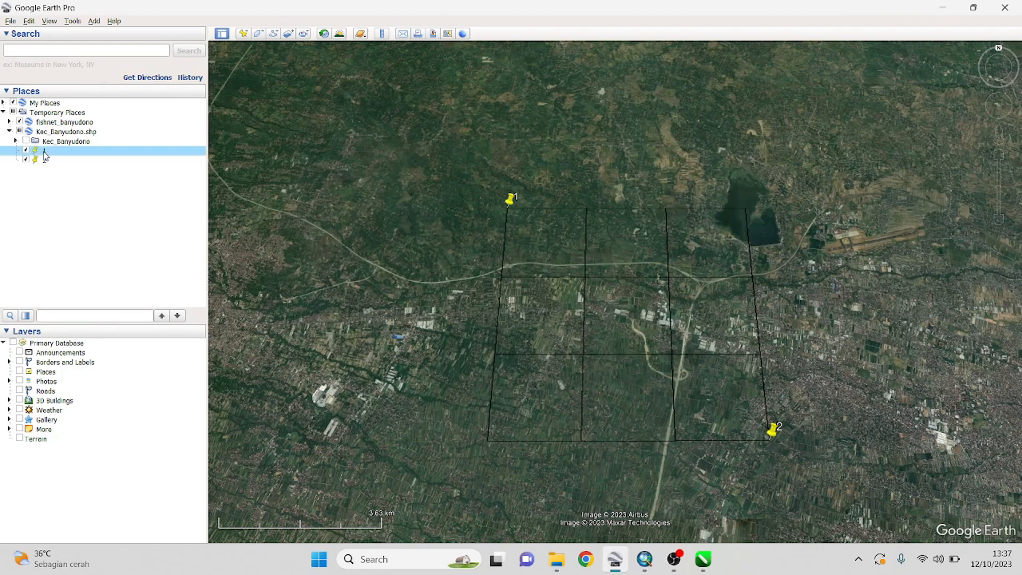
{"action": "right_click", "coordinate": [44, 154]}
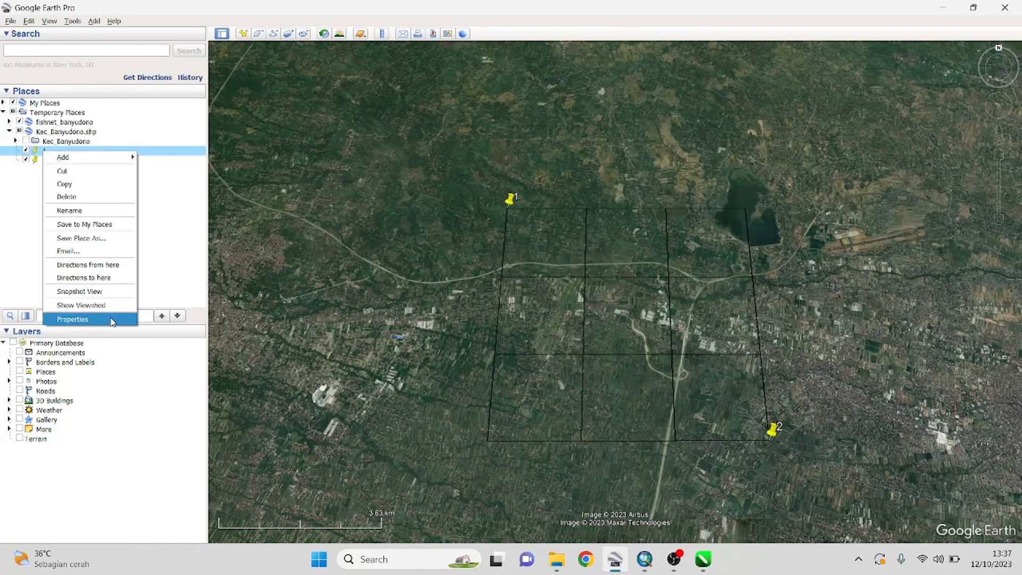
{"action": "left_click", "coordinate": [92, 316]}
{"action": "left_click", "coordinate": [907, 164]}
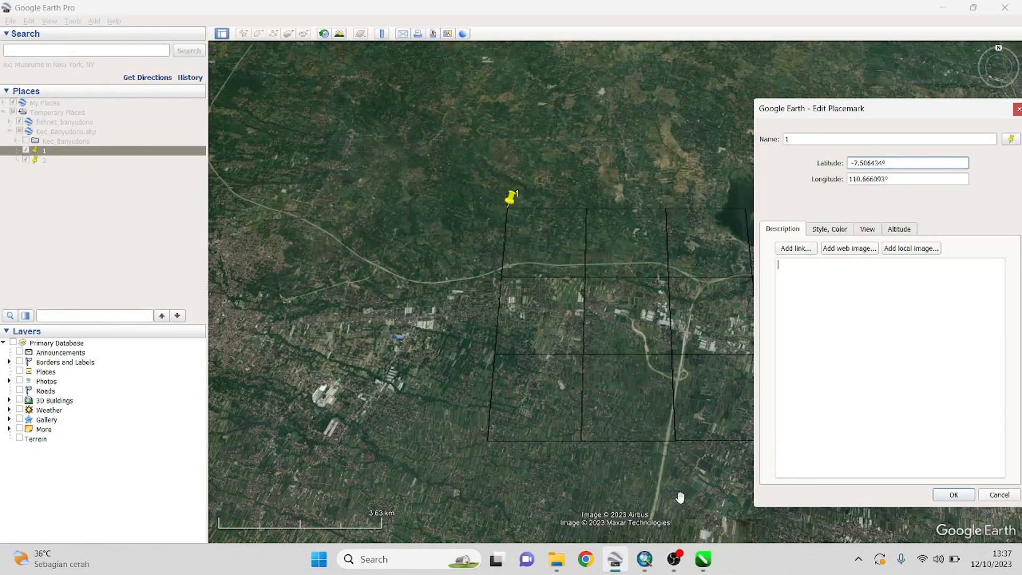
- Switch to ArcMap and check that the Georeferencing toolbar is enabled
{"action": "left_click", "coordinate": [654, 571]}
{"action": "scroll", "coordinate": [487, 181], "scroll_direction": "up", "scroll_amount": 2}
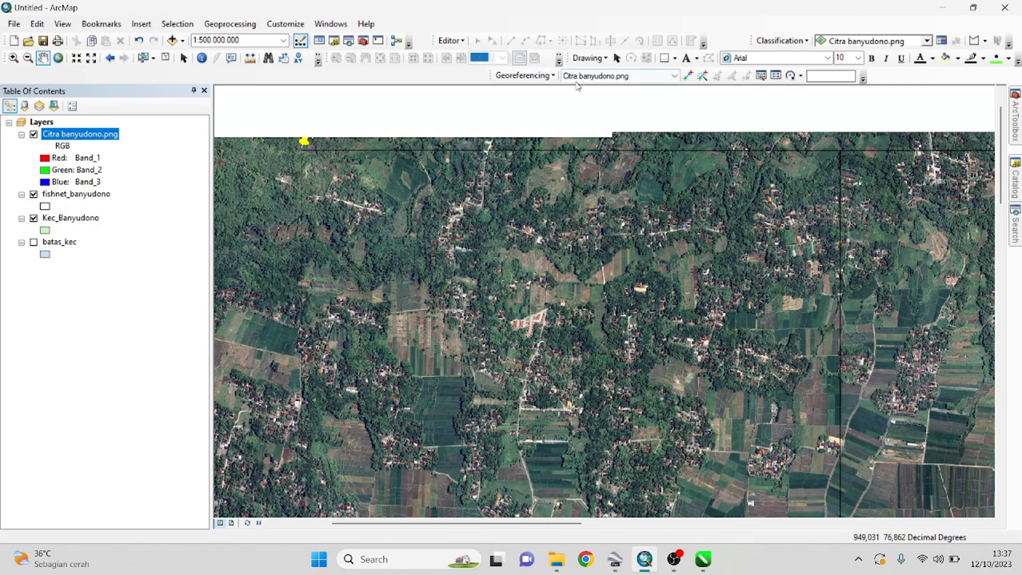
{"action": "left_click", "coordinate": [540, 76]}
{"action": "left_click", "coordinate": [463, 80]}
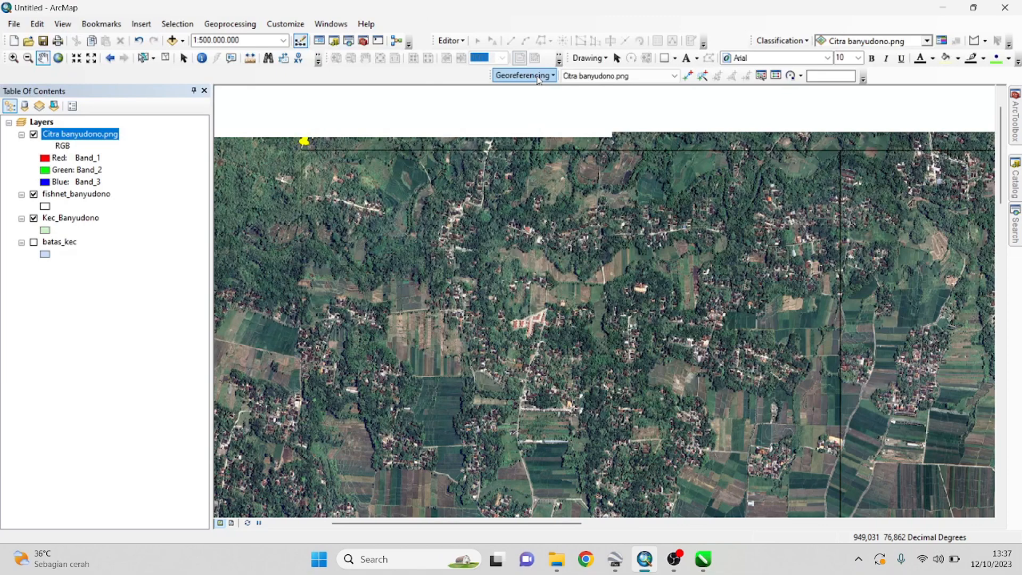
{"action": "left_click", "coordinate": [273, 24]}
{"action": "mouse_move", "coordinate": [284, 41]}
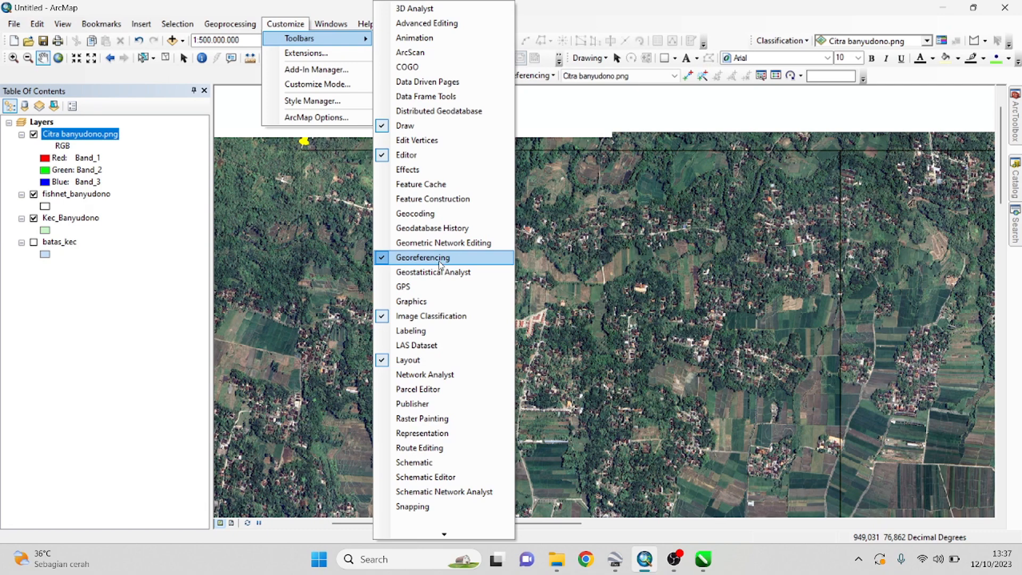
{"action": "left_click", "coordinate": [934, 81]}
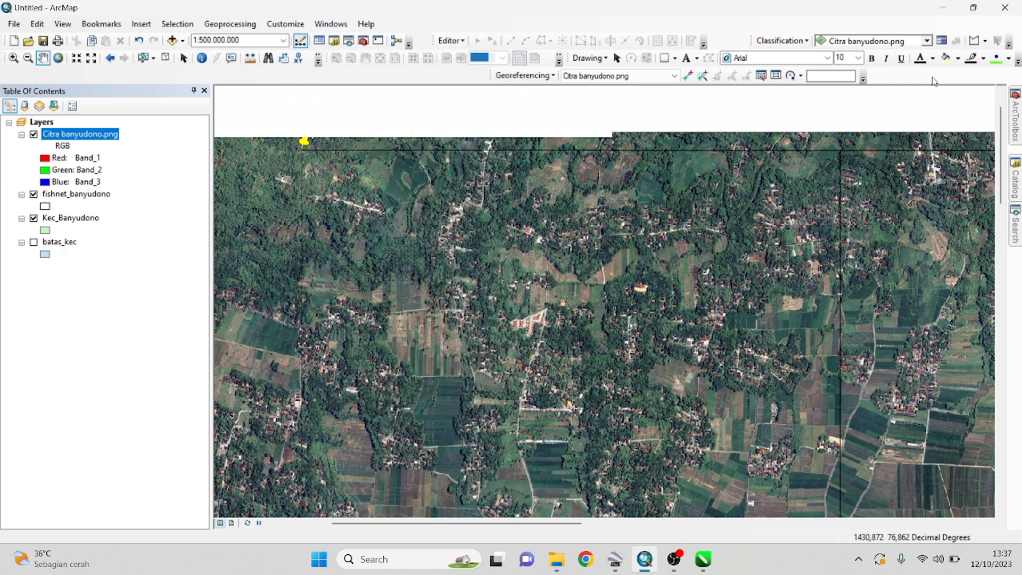
- Check that Citra banyudono.png is the target layer for georeferencing
{"action": "left_click", "coordinate": [675, 76]}
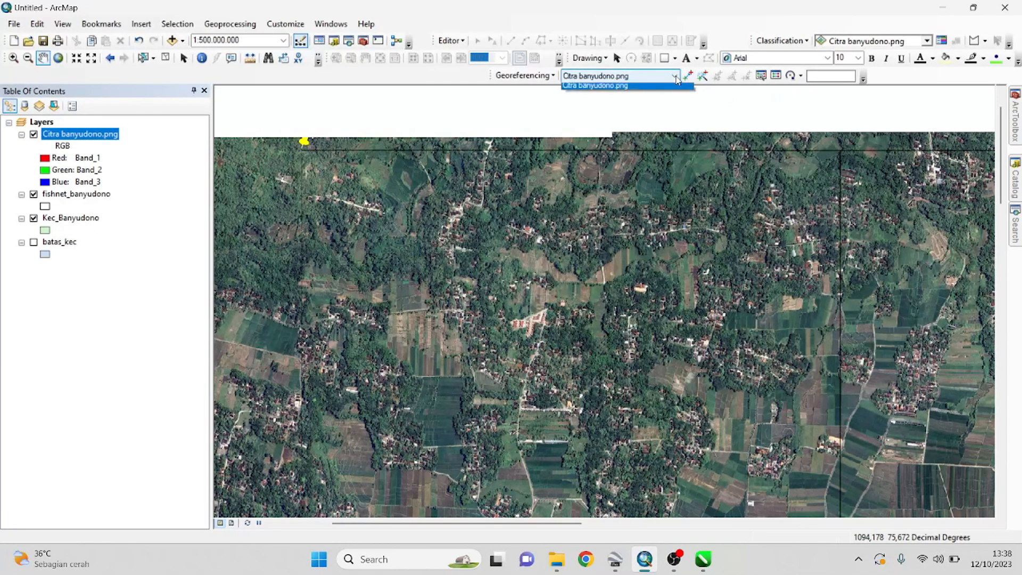
{"action": "left_click", "coordinate": [675, 76]}
{"action": "left_click", "coordinate": [675, 76]}
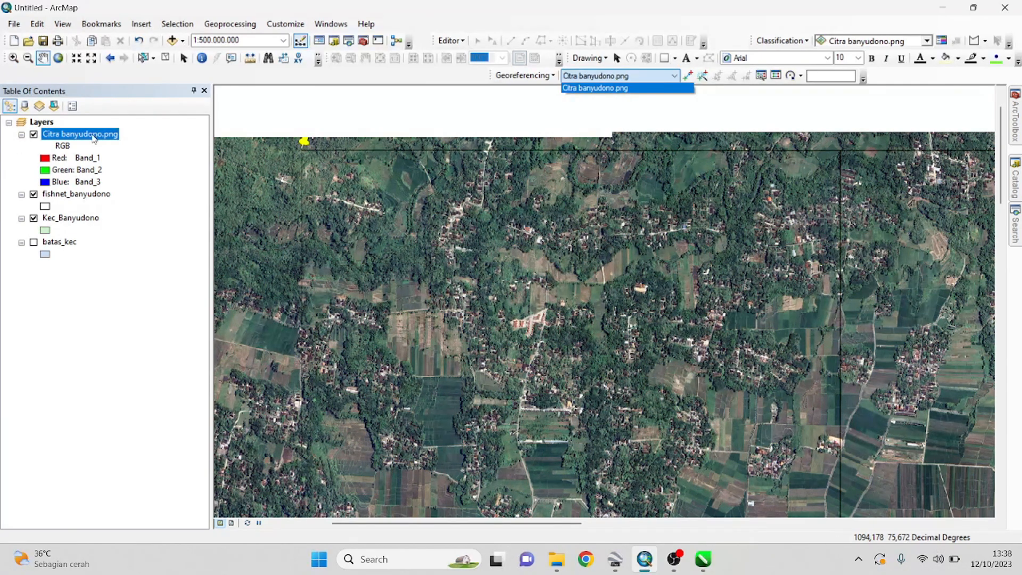
{"action": "left_click", "coordinate": [675, 78]}
{"action": "left_click", "coordinate": [675, 77]}
{"action": "left_click", "coordinate": [675, 77]}
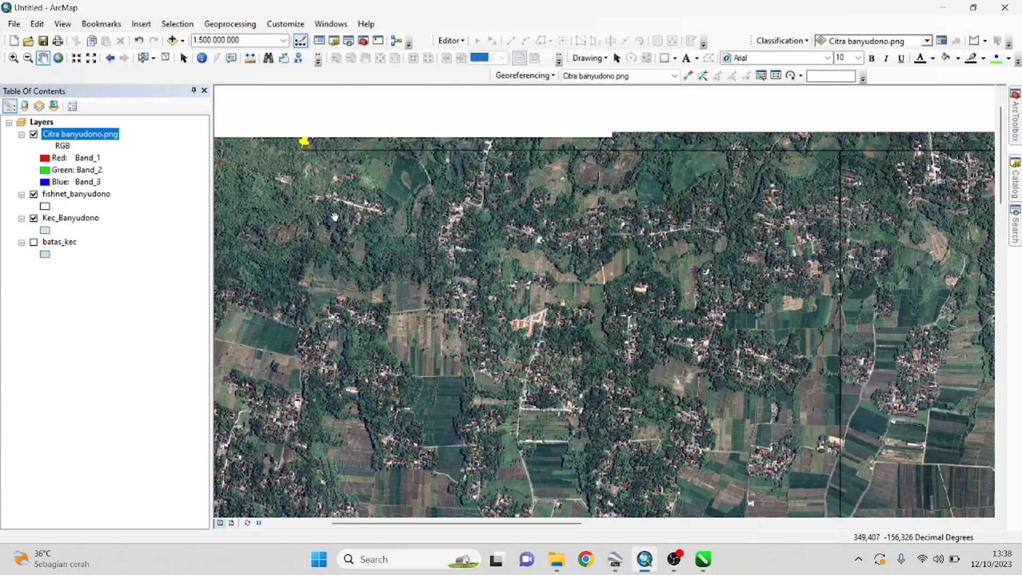
- Add the first control point exactly on the northwest fishnet corner at the pin tip in the Citra banyudono.png image
{"action": "left_click", "coordinate": [687, 75]}
{"action": "scroll", "coordinate": [766, 269], "scroll_direction": "down", "scroll_amount": 4}
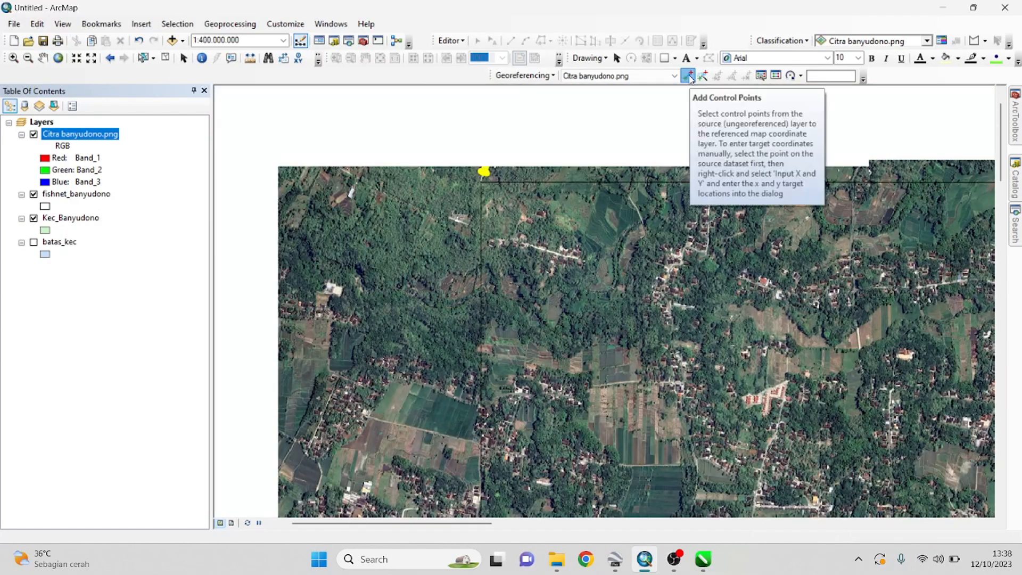
{"action": "scroll", "coordinate": [482, 183], "scroll_direction": "up", "scroll_amount": 4}
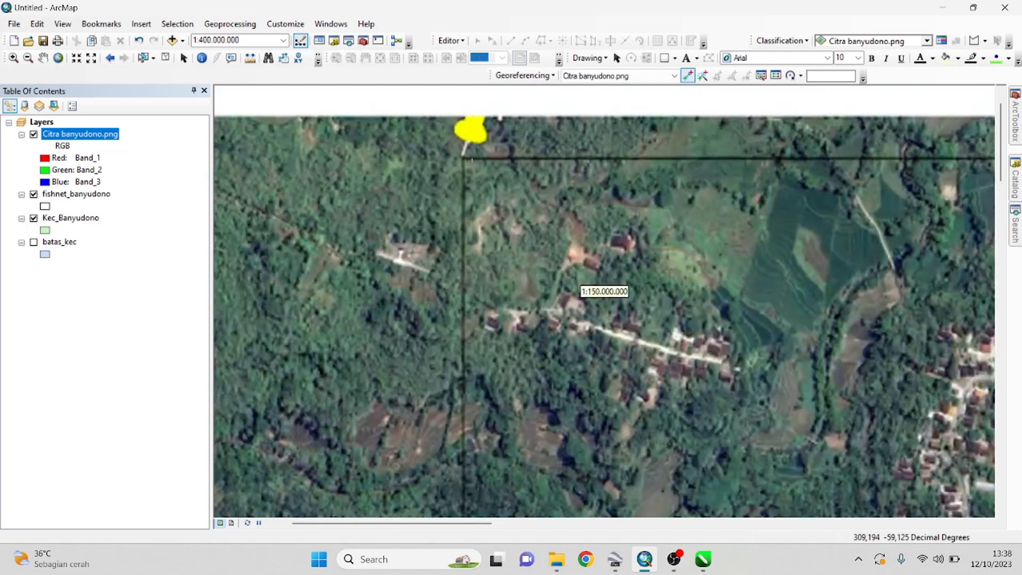
{"action": "scroll", "coordinate": [485, 206], "scroll_direction": "up", "scroll_amount": 3}
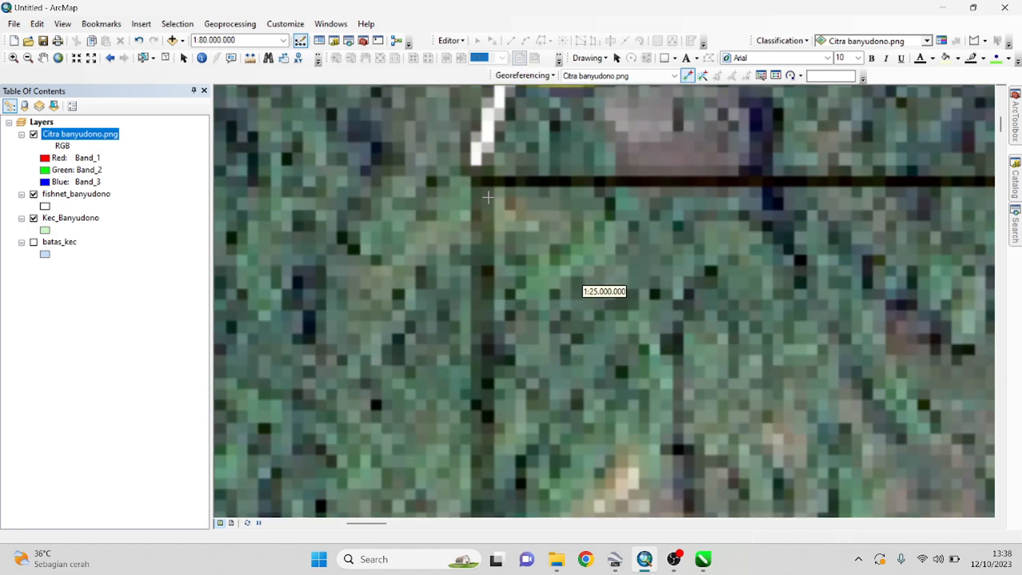
{"action": "scroll", "coordinate": [498, 194], "scroll_direction": "up", "scroll_amount": 2}
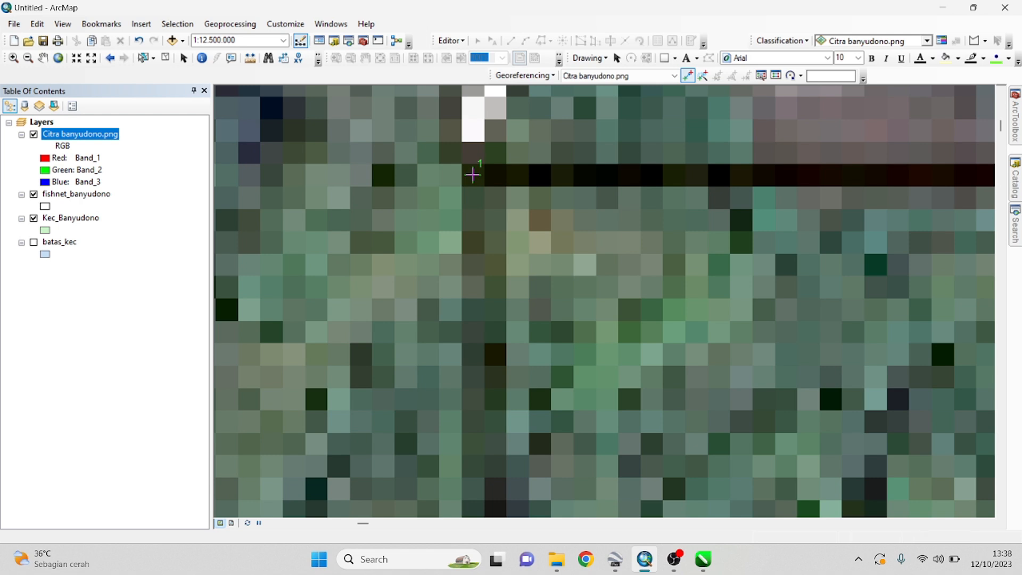
- Copy placemark 1's latitude from Google Earth Pro and set the control point's Y coordinate in ArcMap to -7,506434
{"action": "right_click", "coordinate": [472, 174]}
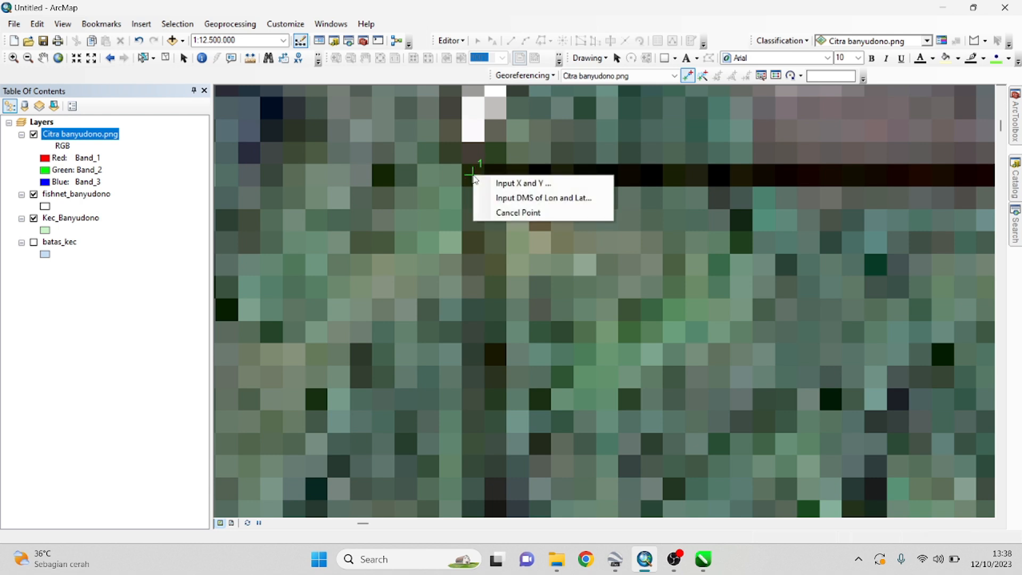
{"action": "left_click", "coordinate": [488, 184]}
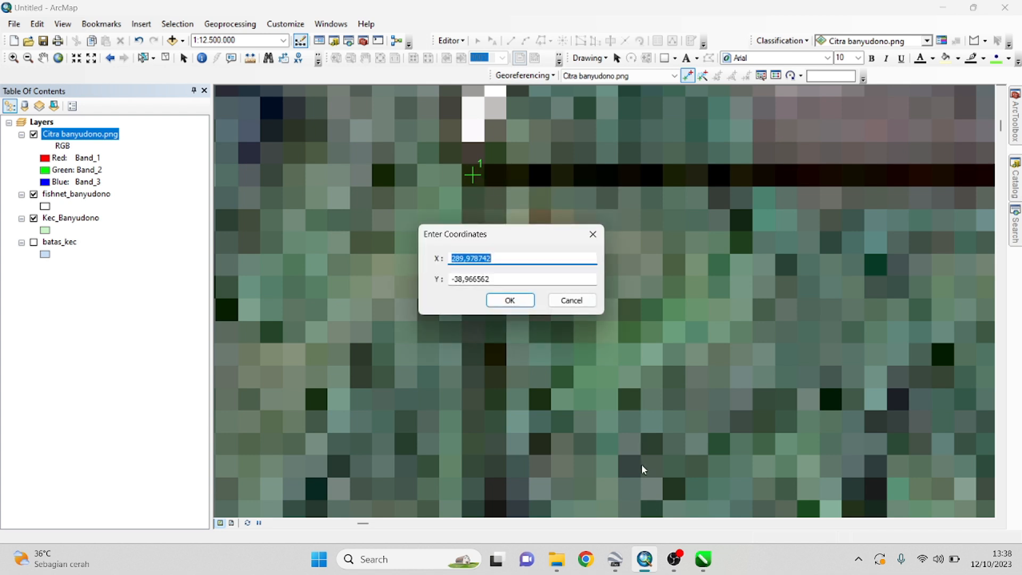
{"action": "left_click", "coordinate": [614, 559]}
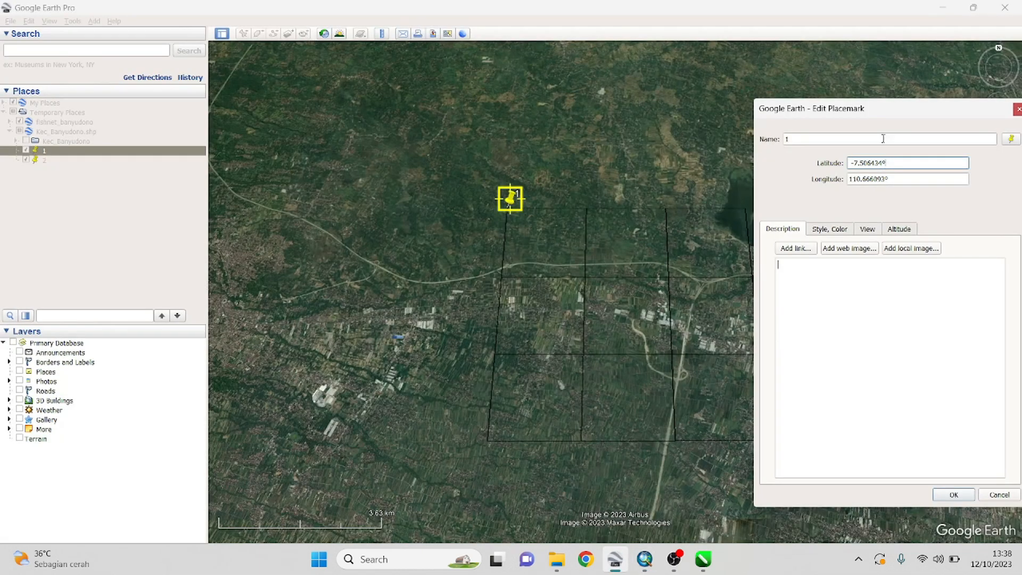
{"action": "double_click", "coordinate": [898, 165]}
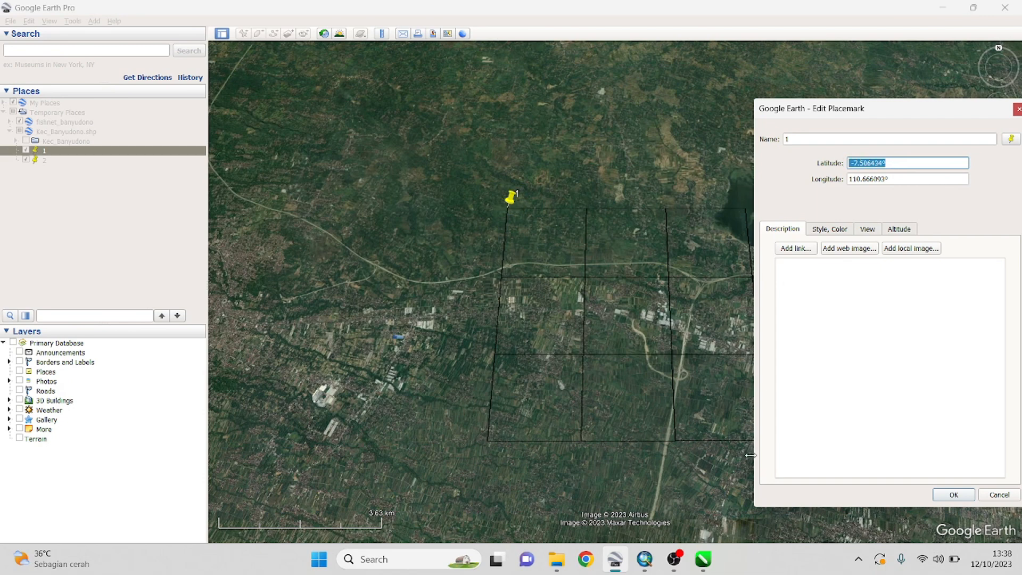
{"action": "left_click", "coordinate": [641, 560]}
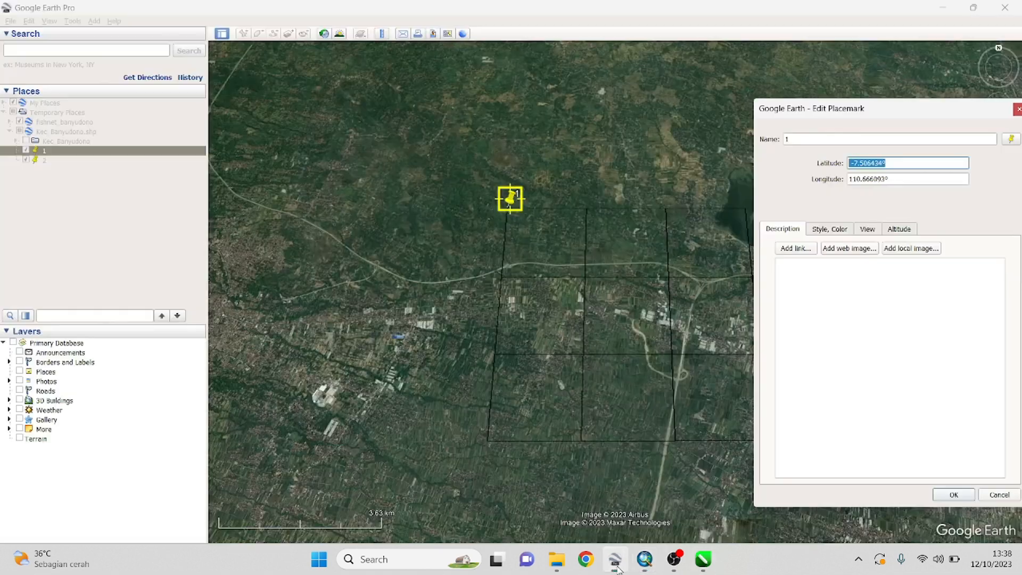
{"action": "left_click", "coordinate": [615, 563]}
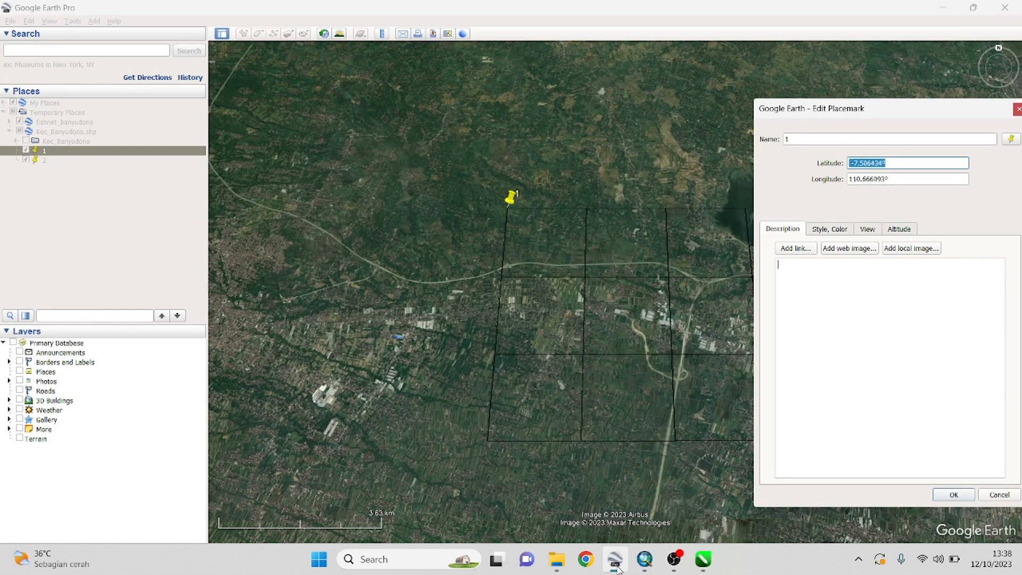
{"action": "left_click", "coordinate": [616, 564]}
{"action": "left_click_drag", "start_coordinate": [508, 283], "coordinate": [445, 281]}
{"action": "type", "text": "-7.506434°"}
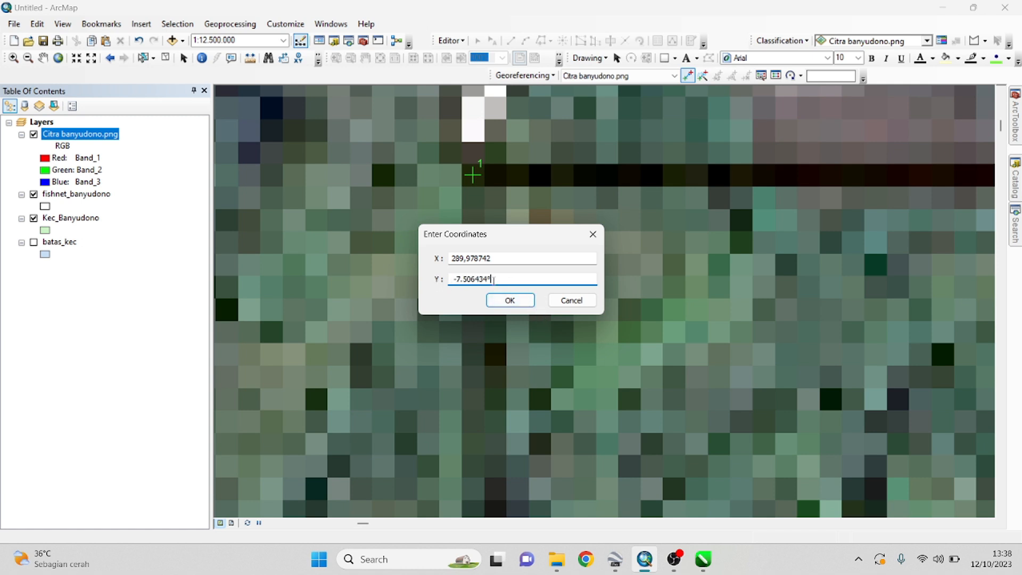
{"action": "key", "text": "BackSpace"}
{"action": "type", "text": ","}
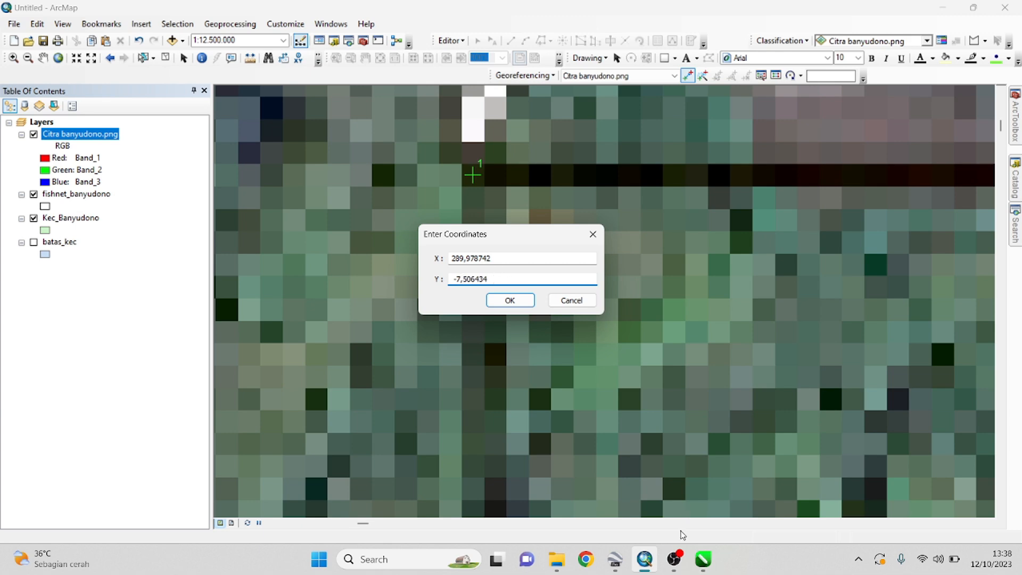
- Copy placemark 1's longitude from Google Earth Pro, set the control point's X coordinate in ArcMap to 110,666093 and accept the coordinates
{"action": "left_click", "coordinate": [615, 558]}
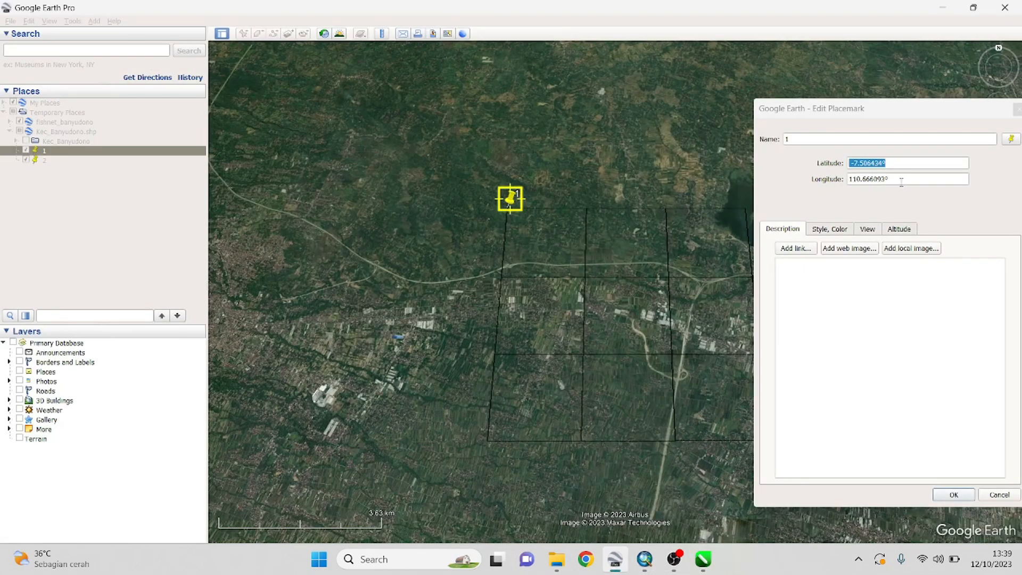
{"action": "left_click_drag", "start_coordinate": [899, 180], "coordinate": [845, 179]}
{"action": "key", "text": "ctrl+c"}
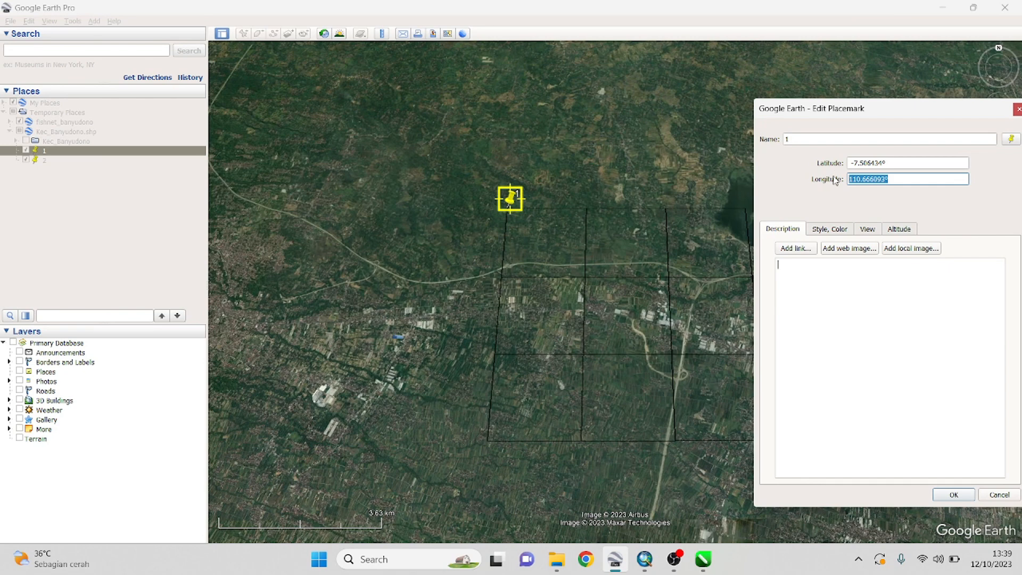
{"action": "left_click", "coordinate": [644, 559]}
{"action": "left_click_drag", "start_coordinate": [501, 257], "coordinate": [436, 259]}
{"action": "key", "text": "ctrl+v"}
{"action": "key", "text": "BackSpace"}
{"action": "type", "text": ","}
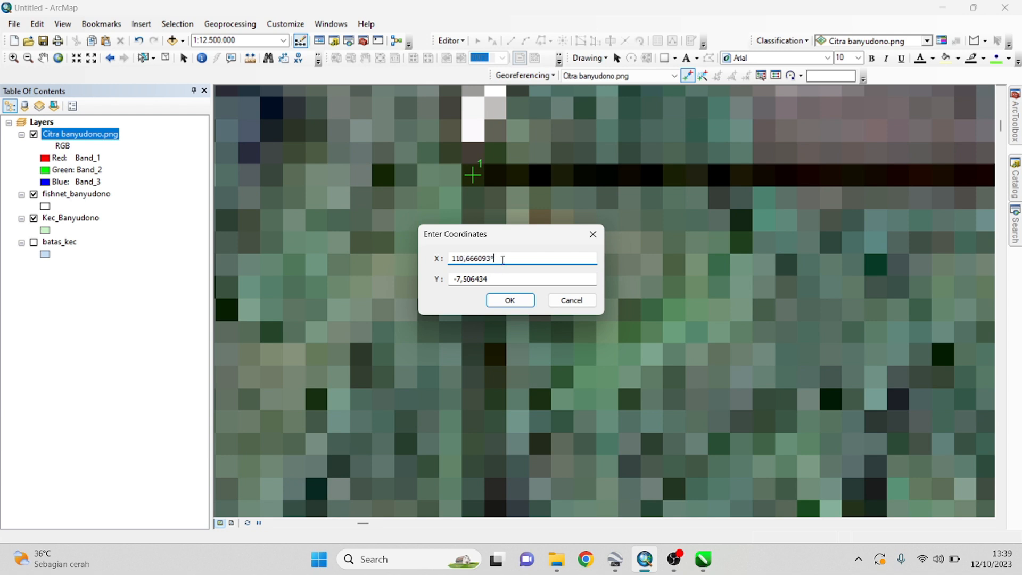
{"action": "left_click", "coordinate": [511, 301]}
- Add the second control point on the southeast fishnet corner at the tip of pin 3 and open its X and Y coordinate entry
{"action": "scroll", "coordinate": [521, 272], "scroll_direction": "down", "scroll_amount": 5}
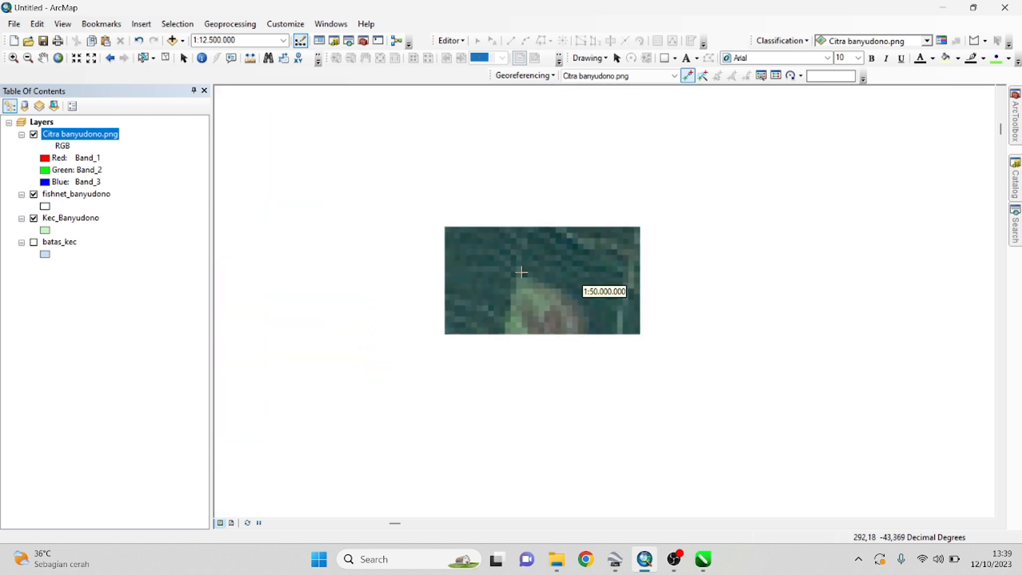
{"action": "scroll", "coordinate": [511, 261], "scroll_direction": "down", "scroll_amount": 3}
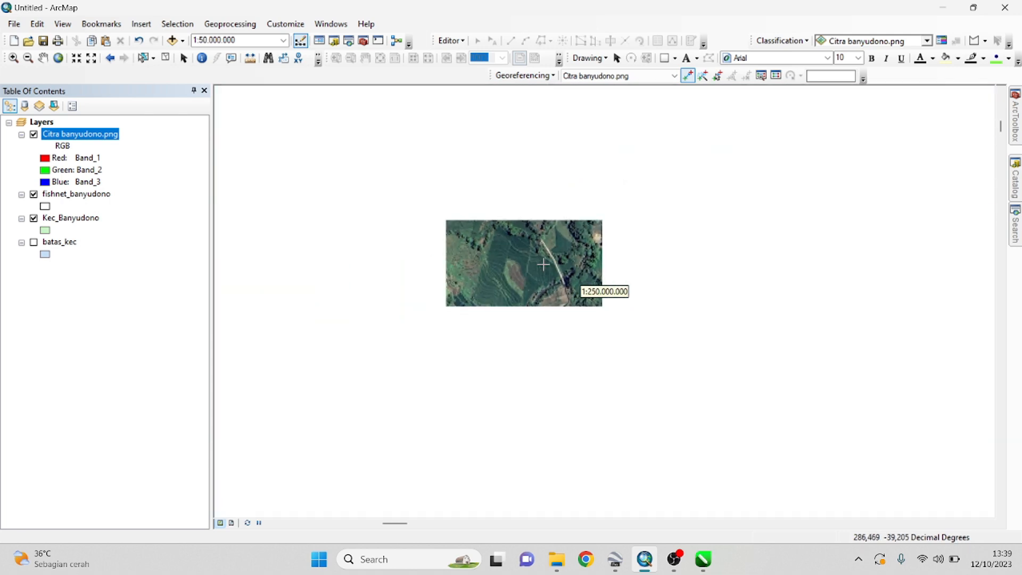
{"action": "scroll", "coordinate": [427, 195], "scroll_direction": "down", "scroll_amount": 1}
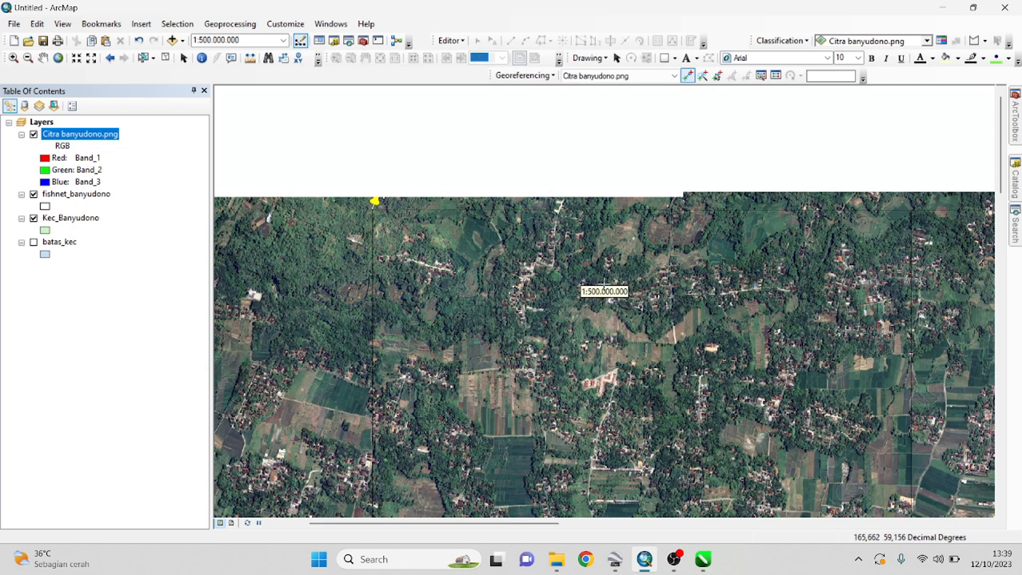
{"action": "left_click_drag", "start_coordinate": [505, 522], "coordinate": [584, 523]}
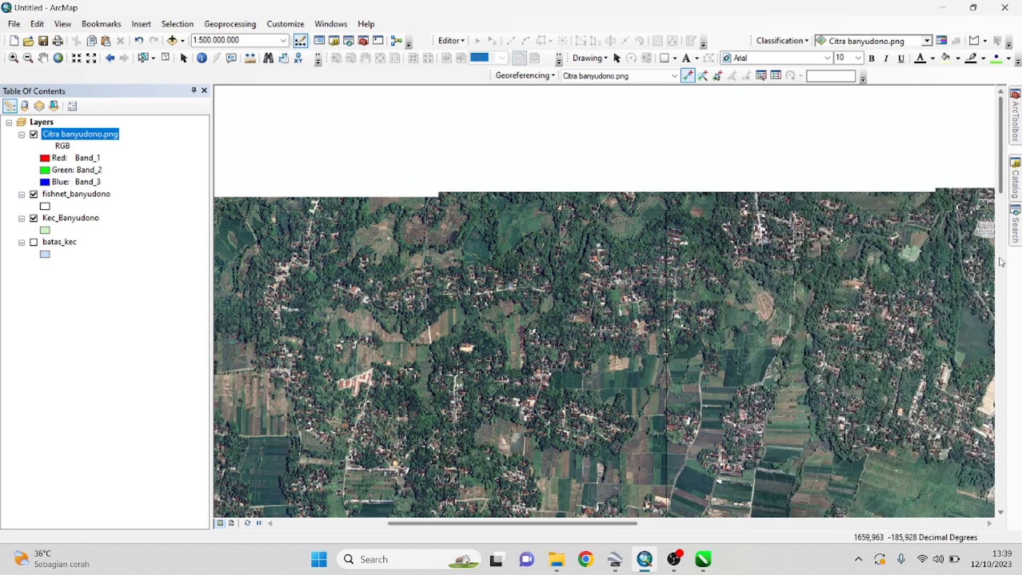
{"action": "left_click_drag", "start_coordinate": [1006, 176], "coordinate": [1003, 224]}
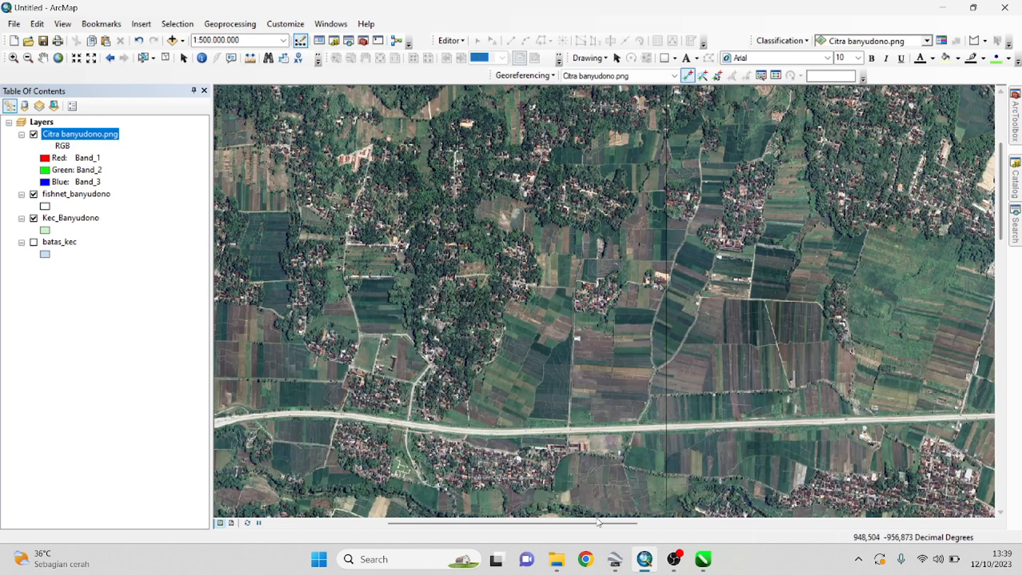
{"action": "left_click_drag", "start_coordinate": [599, 523], "coordinate": [705, 525]}
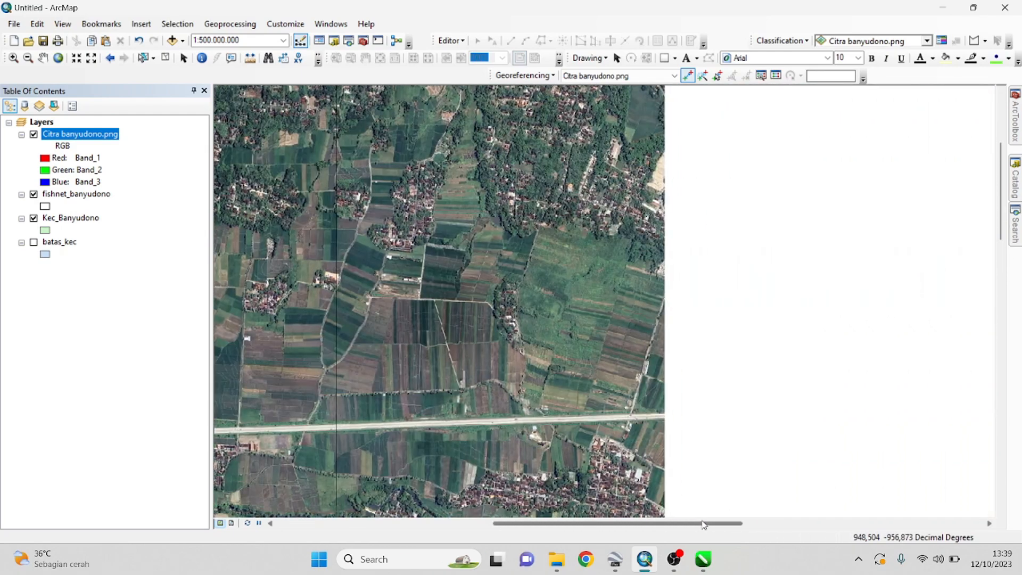
{"action": "scroll", "coordinate": [648, 388], "scroll_direction": "down", "scroll_amount": 2}
{"action": "scroll", "coordinate": [647, 435], "scroll_direction": "up", "scroll_amount": 2}
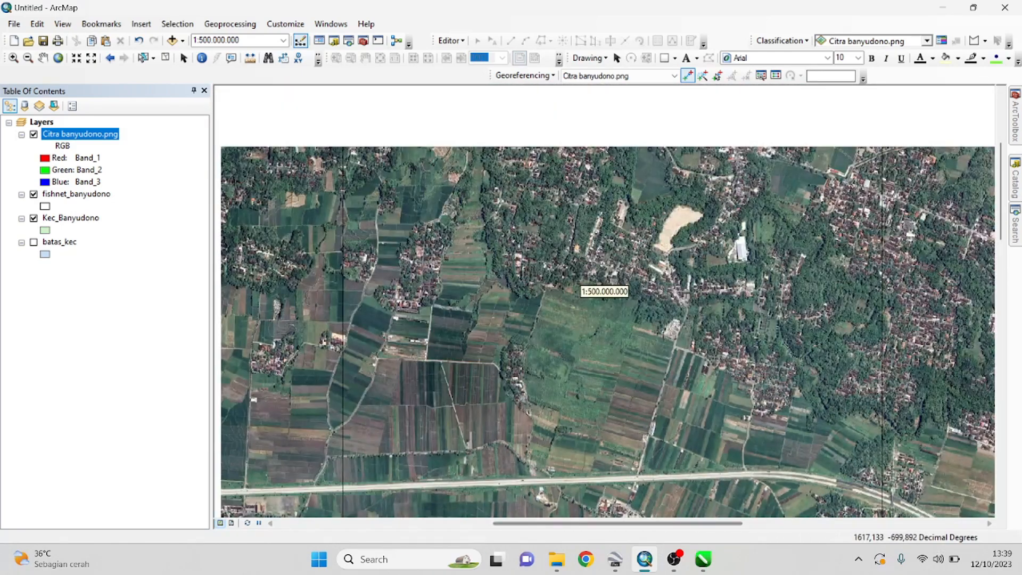
{"action": "left_click_drag", "start_coordinate": [727, 524], "coordinate": [936, 530]}
{"action": "left_click_drag", "start_coordinate": [1000, 213], "coordinate": [1003, 482]}
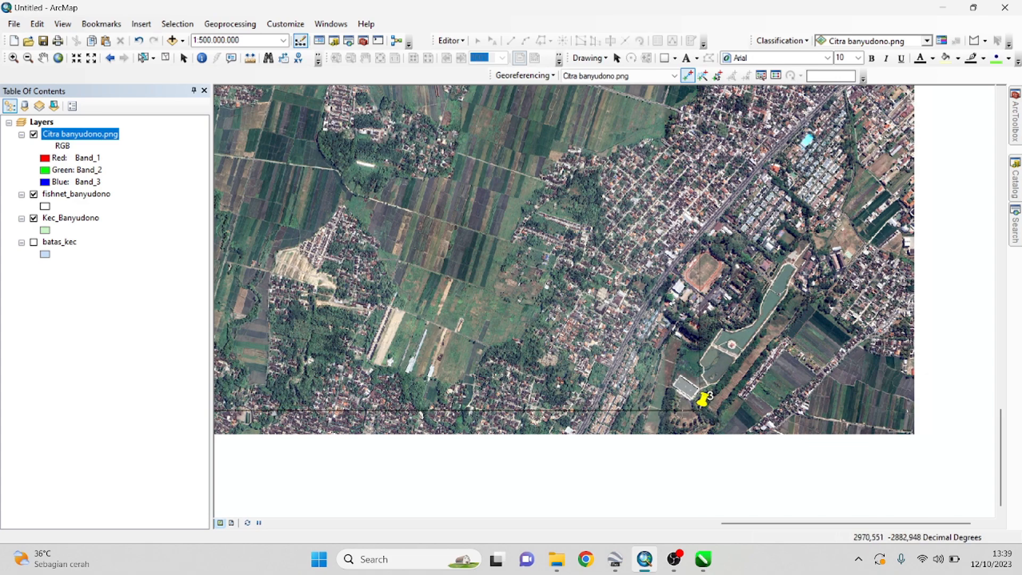
{"action": "scroll", "coordinate": [703, 411], "scroll_direction": "up", "scroll_amount": 3}
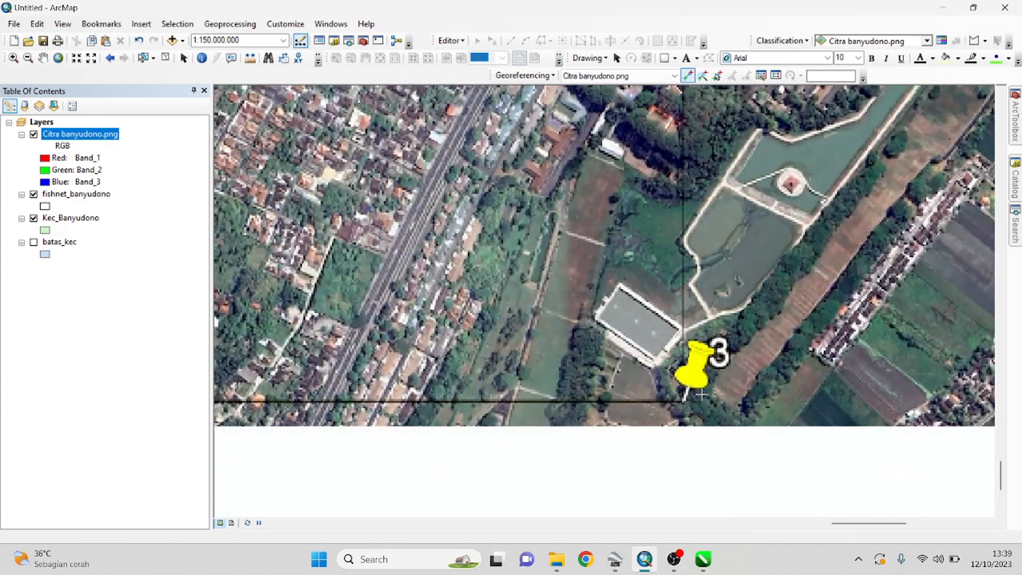
{"action": "scroll", "coordinate": [695, 407], "scroll_direction": "up", "scroll_amount": 4}
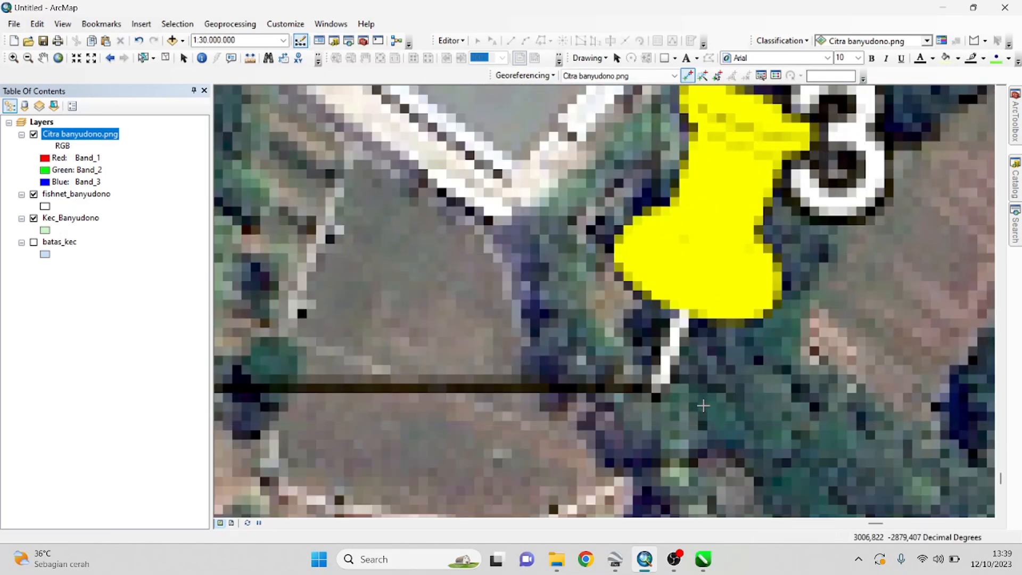
{"action": "left_click", "coordinate": [660, 388]}
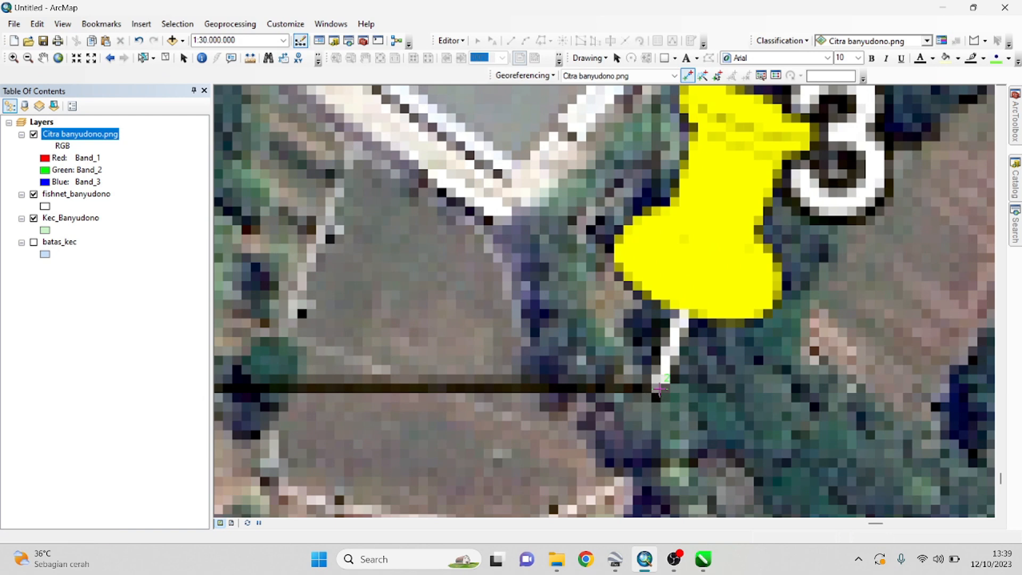
{"action": "right_click", "coordinate": [660, 388]}
{"action": "left_click", "coordinate": [678, 397]}
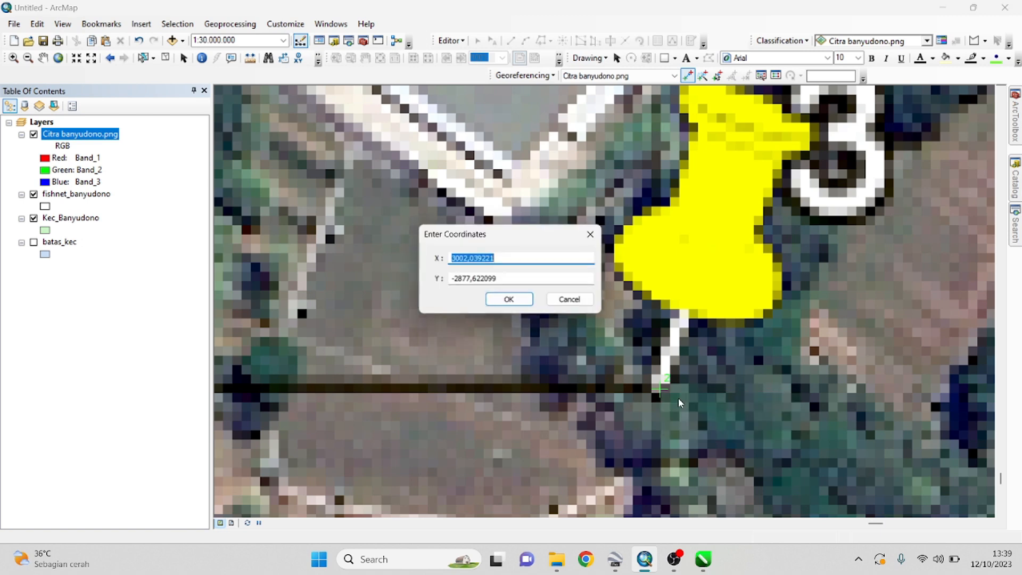
- Switch to Google Earth Pro, close placemark 1's properties, open those of placemark 2 and copy its latitude
{"action": "left_click", "coordinate": [614, 559]}
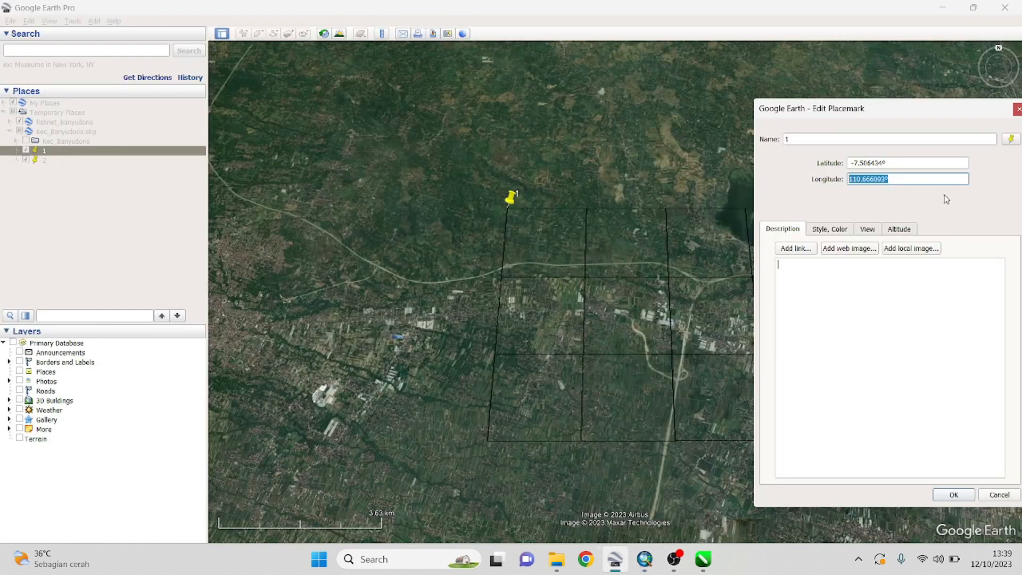
{"action": "left_click", "coordinate": [1017, 109]}
{"action": "left_click", "coordinate": [44, 159]}
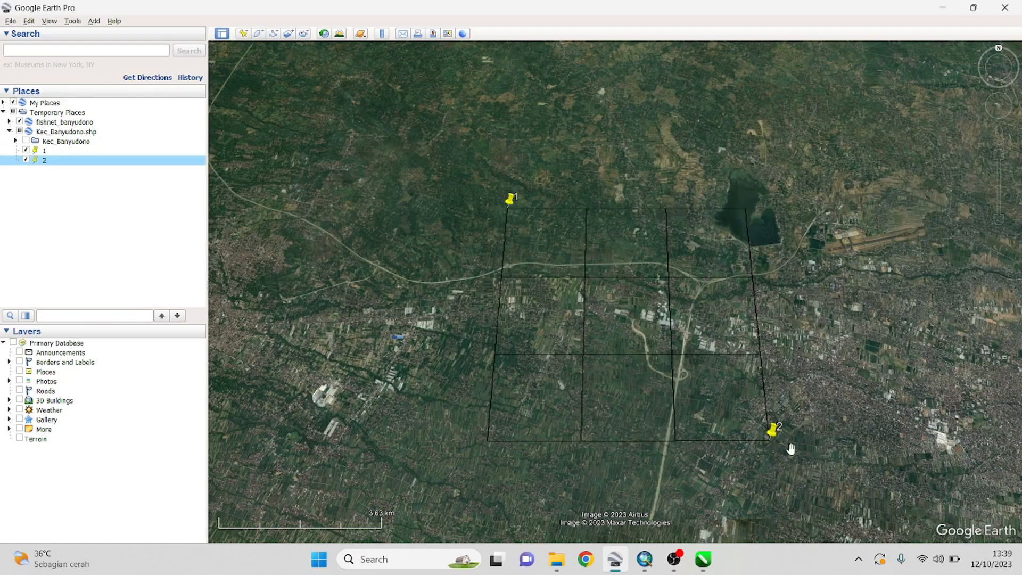
{"action": "scroll", "coordinate": [790, 445], "scroll_direction": "up", "scroll_amount": 2}
{"action": "scroll", "coordinate": [790, 445], "scroll_direction": "up", "scroll_amount": 5}
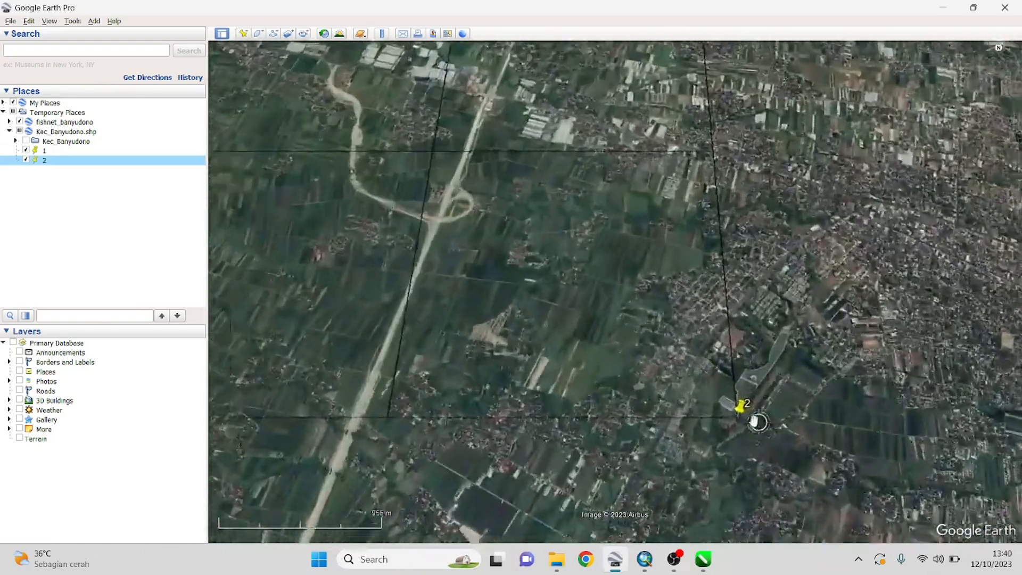
{"action": "scroll", "coordinate": [699, 406], "scroll_direction": "up", "scroll_amount": 2}
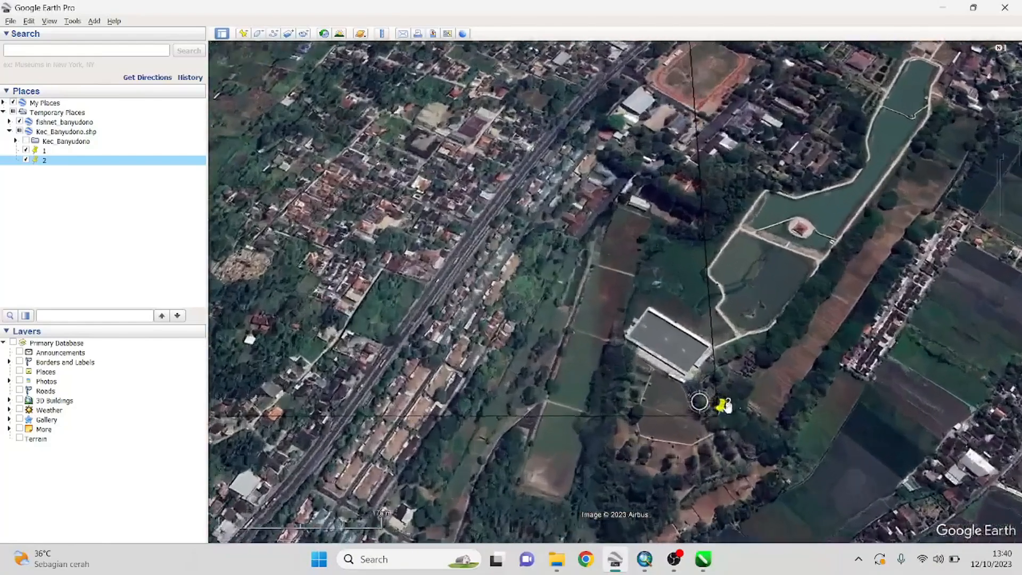
{"action": "right_click", "coordinate": [48, 166]}
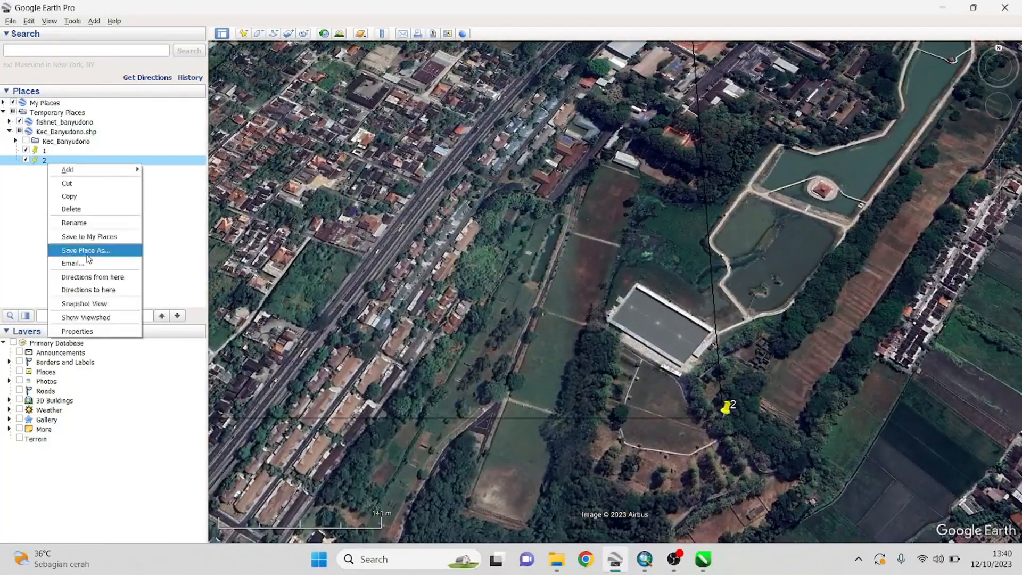
{"action": "left_click", "coordinate": [85, 331]}
{"action": "left_click", "coordinate": [905, 163]}
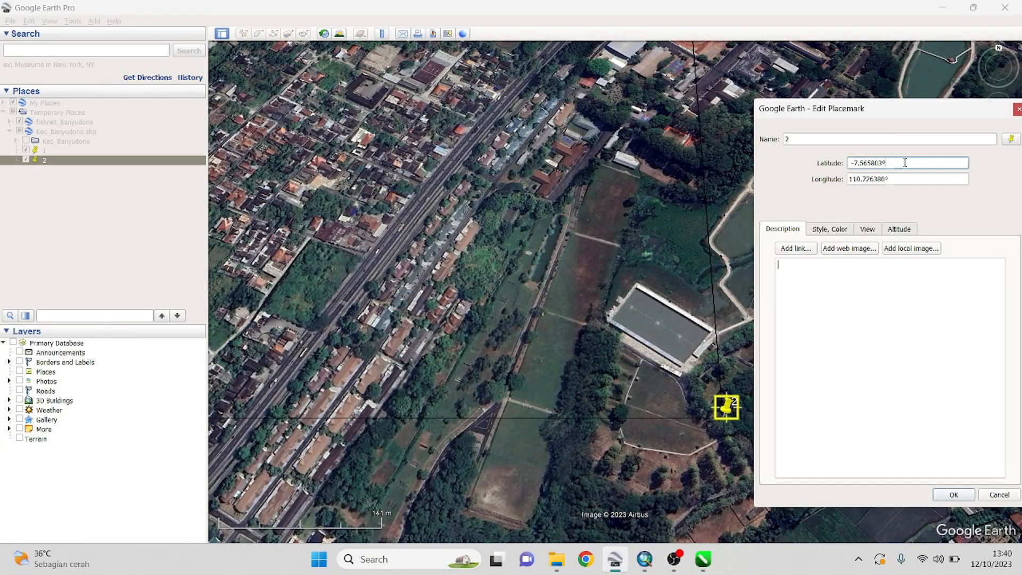
{"action": "double_click", "coordinate": [909, 163]}
{"action": "key", "text": "ctrl+c"}
- Switch to ArcMap and set the second control point's Y coordinate to -7,565803
{"action": "left_click", "coordinate": [649, 564]}
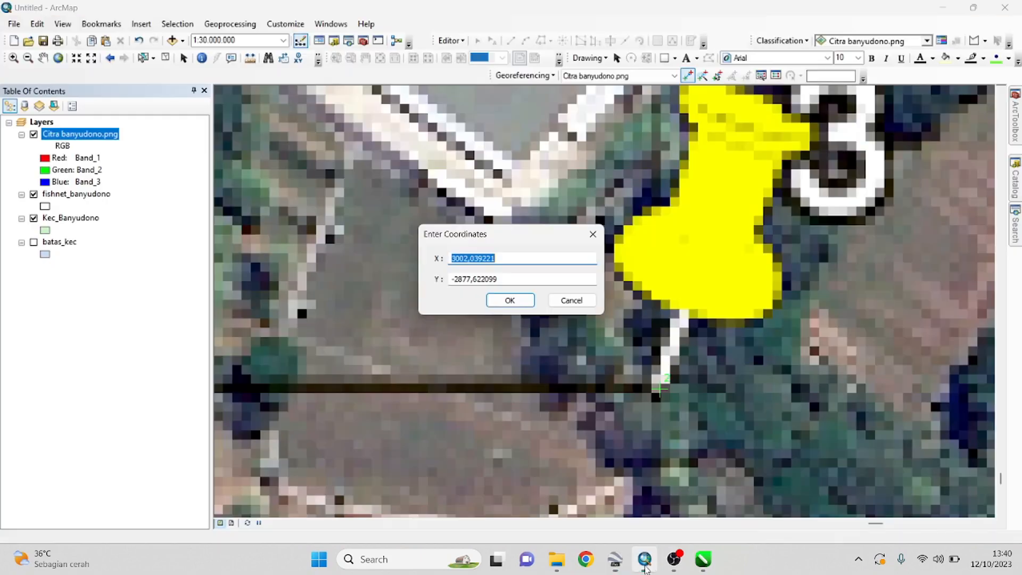
{"action": "left_click", "coordinate": [505, 278]}
{"action": "double_click", "coordinate": [498, 279]}
{"action": "key", "text": "ctrl+v"}
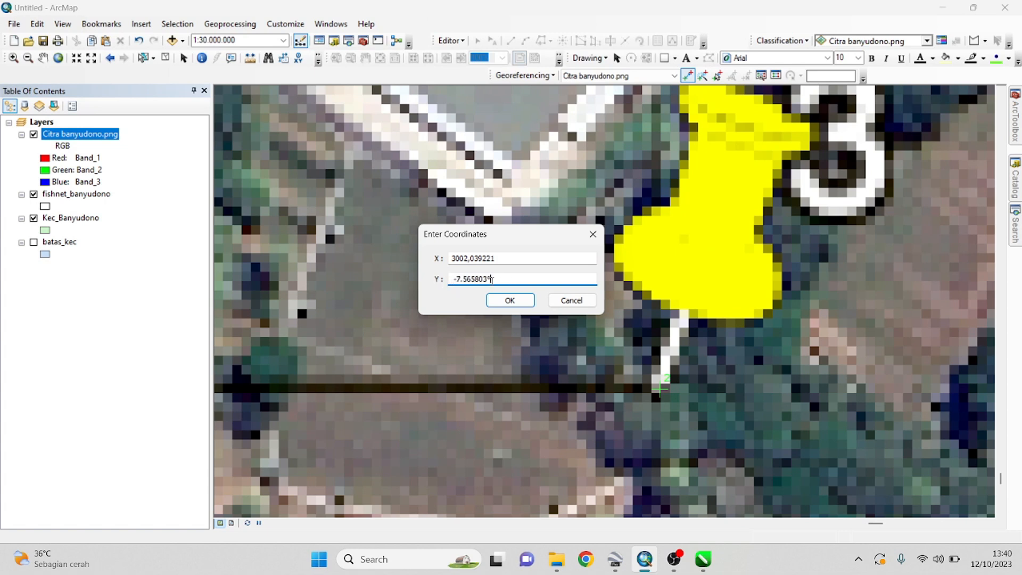
{"action": "left_click", "coordinate": [463, 279]}
{"action": "key", "text": "BackSpace"}
{"action": "type", "text": ","}
- Copy placemark 2's longitude from Google Earth Pro, set the second control point's X coordinate in ArcMap to 110,726380 and accept the coordinates
{"action": "left_click", "coordinate": [614, 559]}
{"action": "key", "text": "Tab"}
{"action": "key", "text": "ctrl+c"}
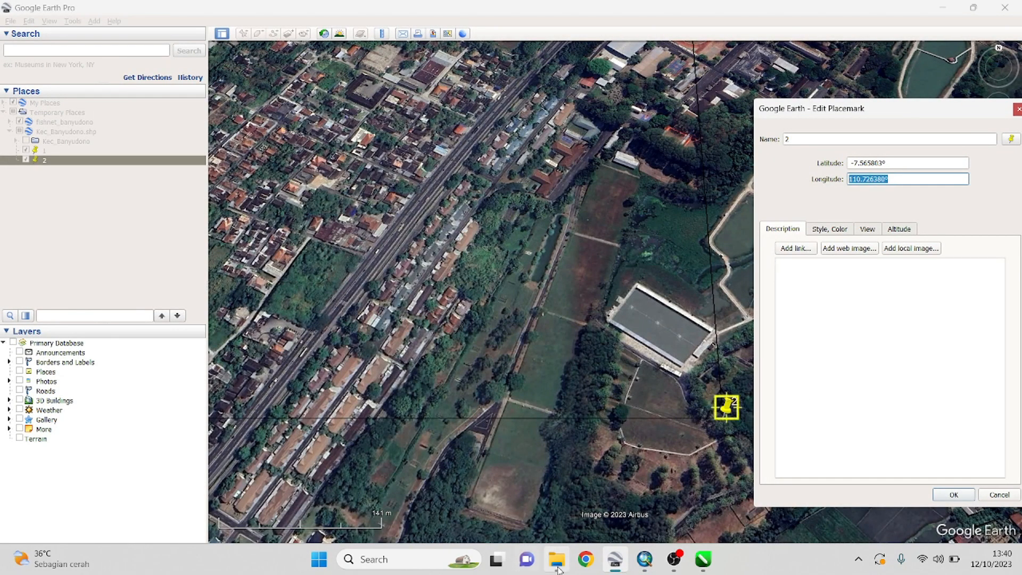
{"action": "mouse_move", "coordinate": [645, 568]}
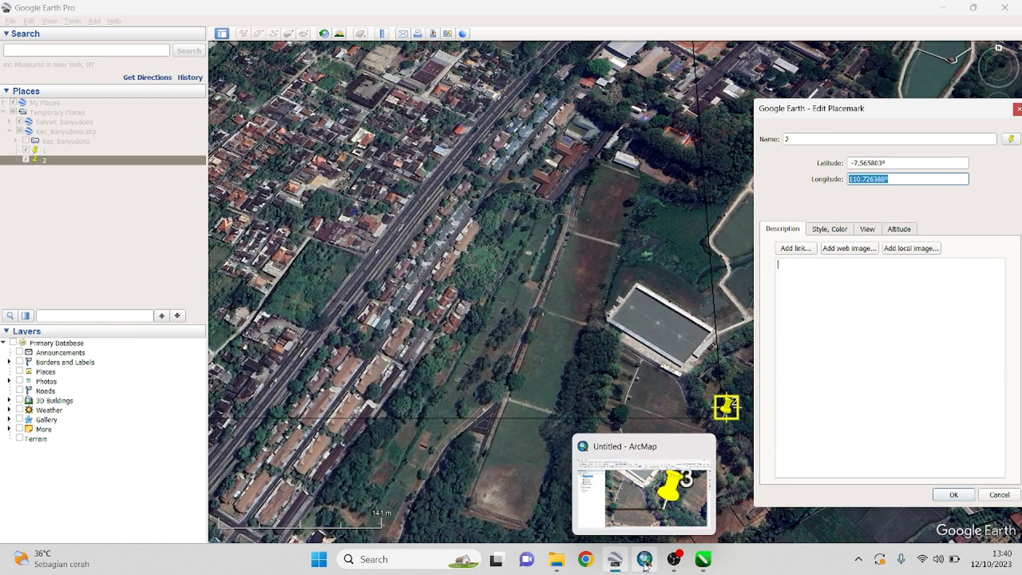
{"action": "left_click", "coordinate": [644, 567]}
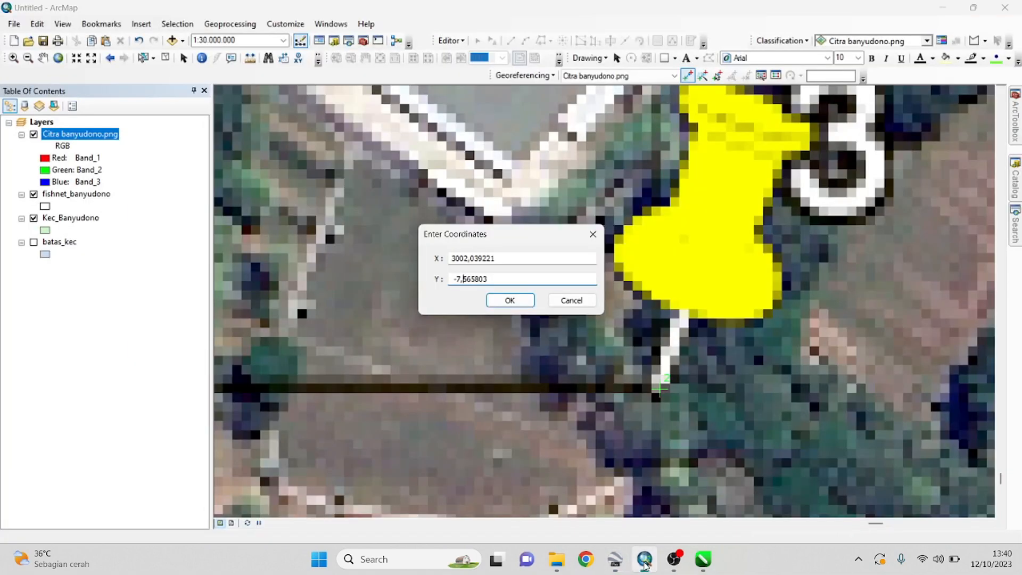
{"action": "key", "text": "shift+Tab"}
{"action": "key", "text": "ctrl+v"}
{"action": "left_click", "coordinate": [468, 259]}
{"action": "key", "text": "BackSpace"}
{"action": "type", "text": ","}
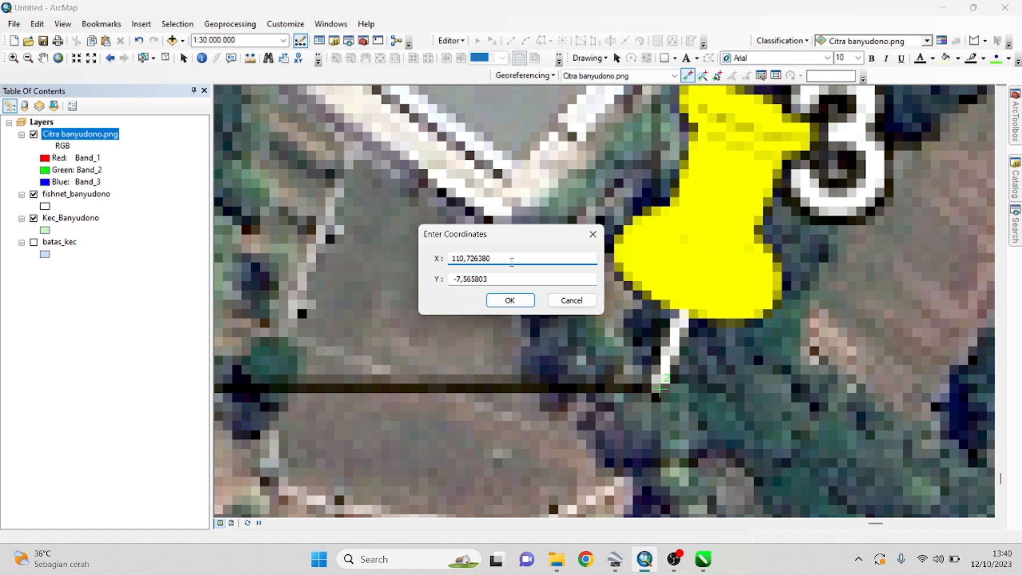
{"action": "left_click", "coordinate": [509, 301]}
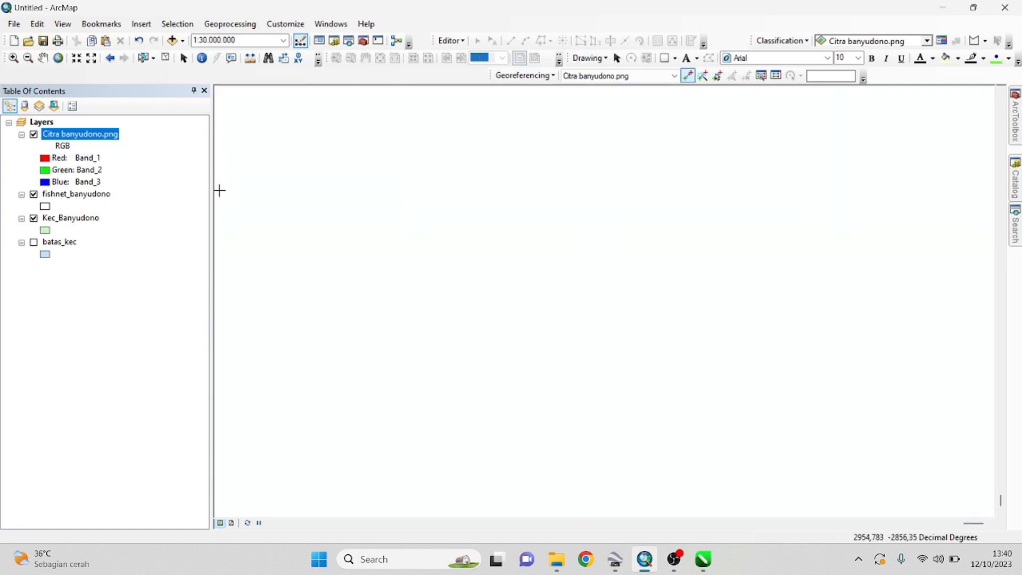
- Move the Kec_Banyudono layer above Citra banyudono.png, to the top of the layer order
{"action": "right_click", "coordinate": [87, 133]}
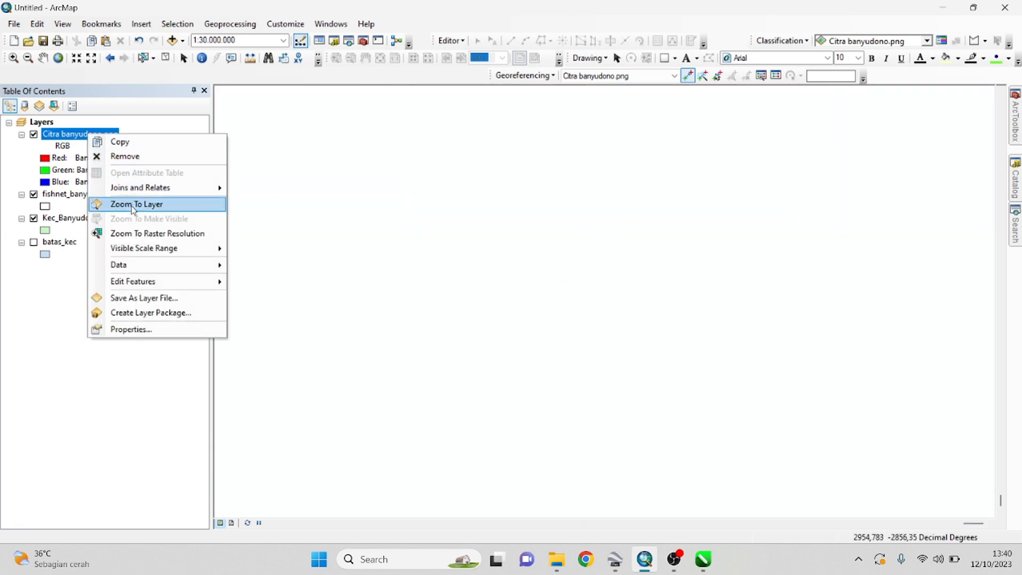
{"action": "left_click", "coordinate": [133, 204]}
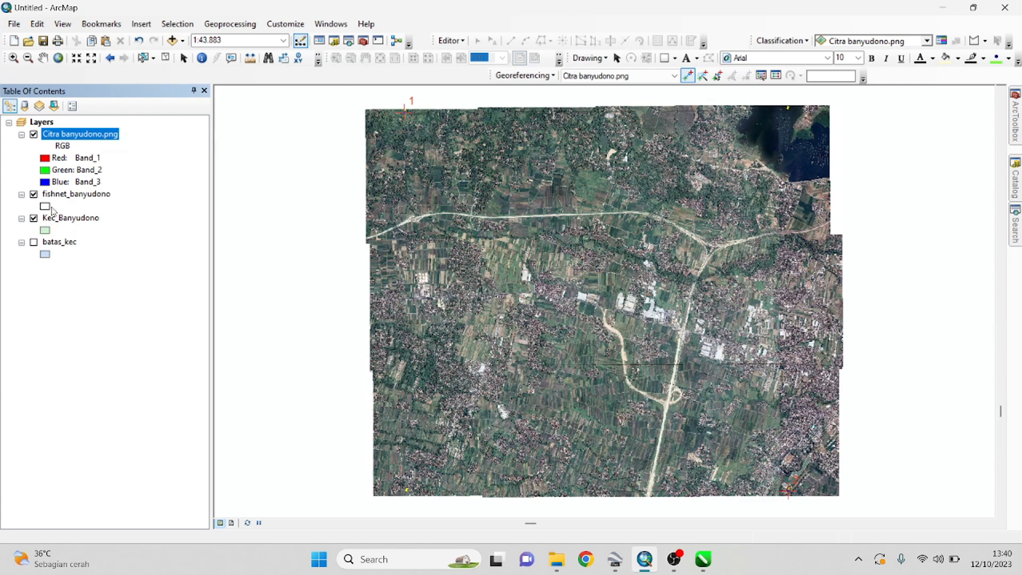
{"action": "left_click_drag", "start_coordinate": [66, 219], "coordinate": [56, 131]}
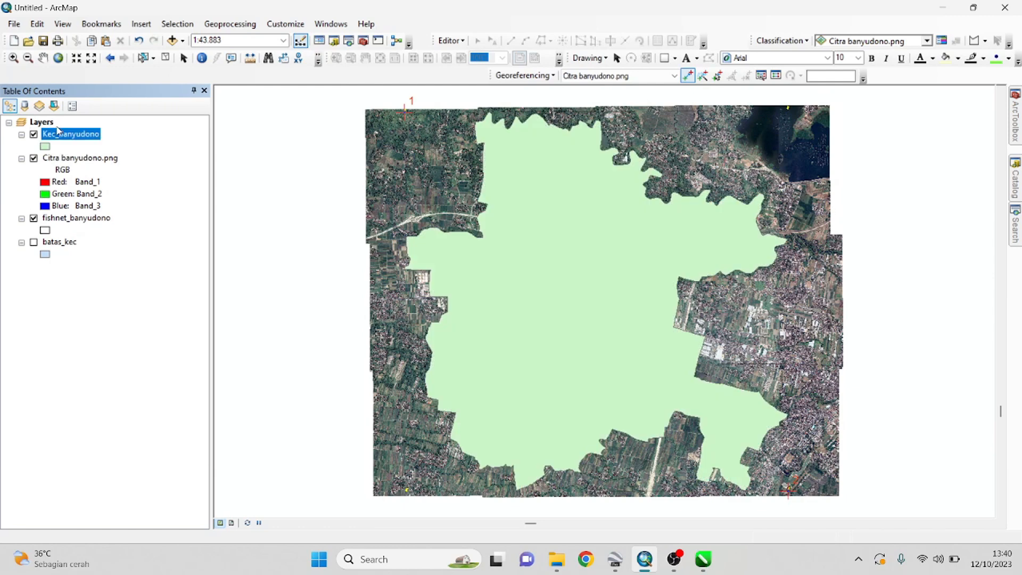
- Change the Kec_Banyudono layer's symbol to Hollow with an outline width of 2
{"action": "left_click", "coordinate": [45, 147]}
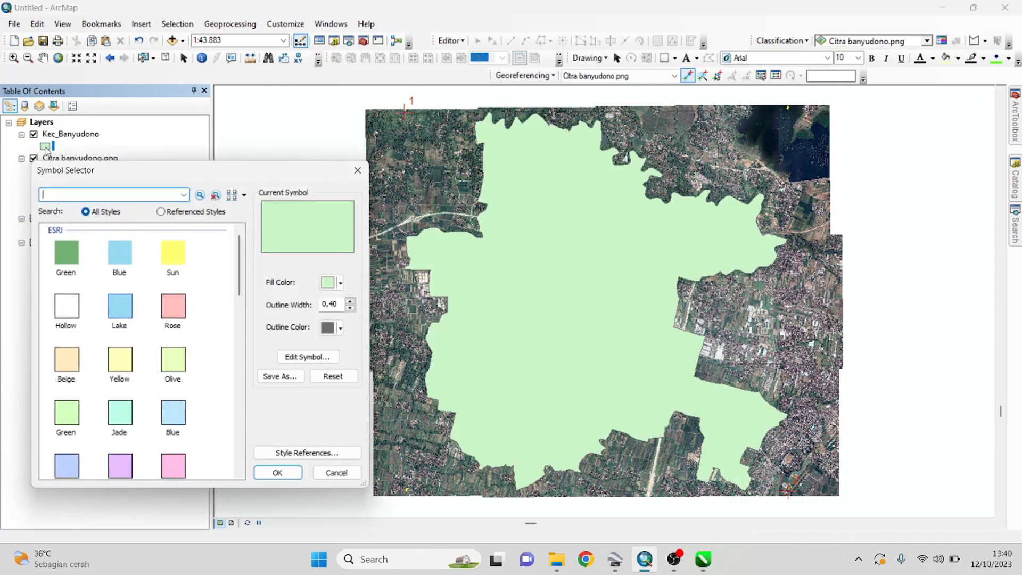
{"action": "left_click", "coordinate": [67, 306]}
{"action": "double_click", "coordinate": [349, 302]}
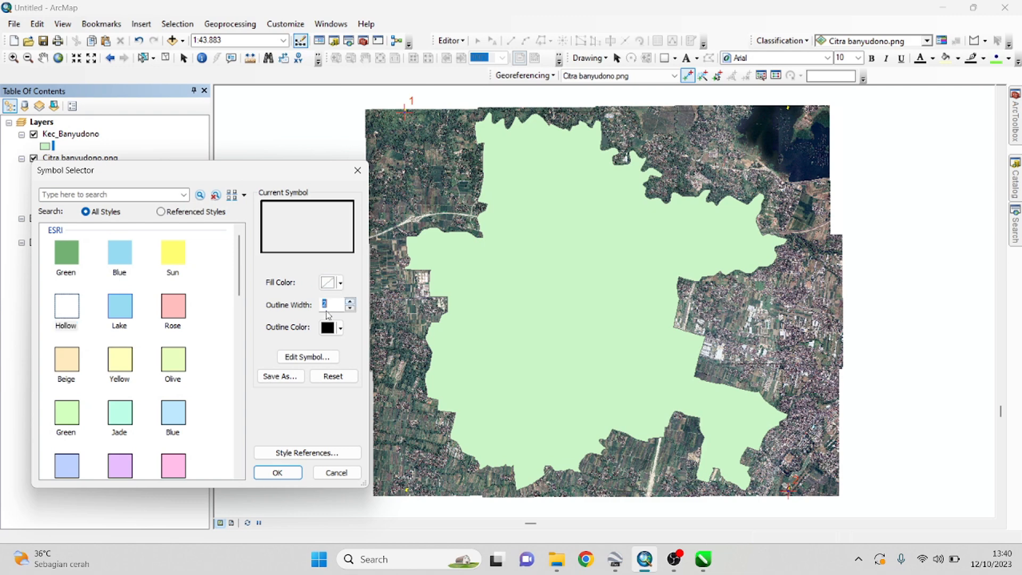
{"action": "left_click", "coordinate": [278, 472]}
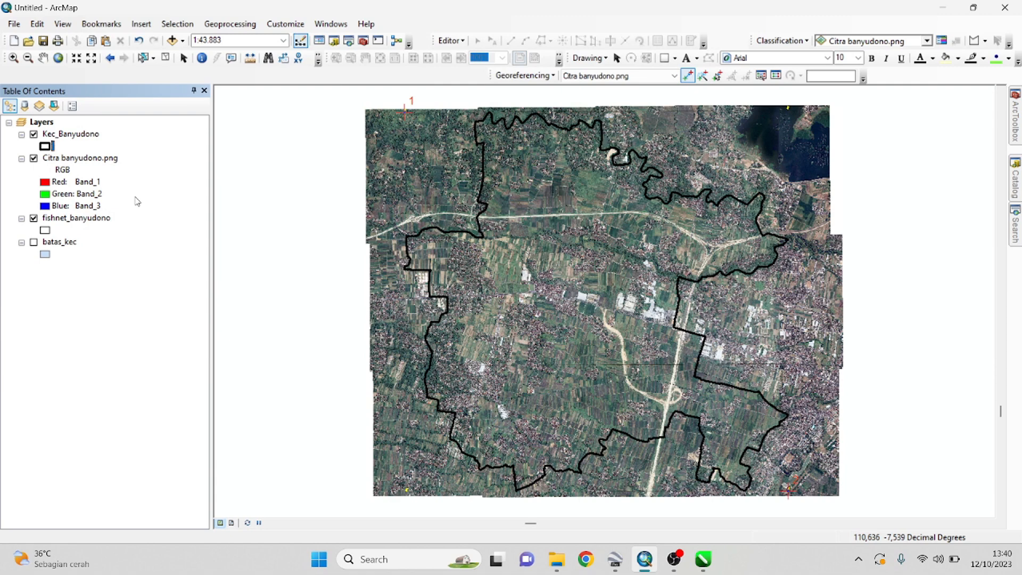
{"action": "left_click", "coordinate": [61, 135]}
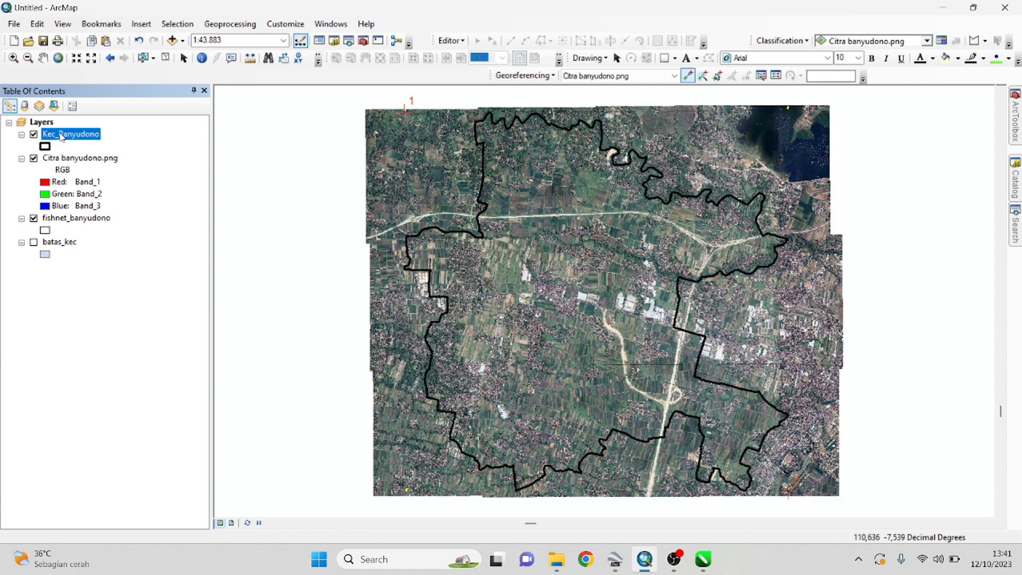
- Rectify Citra banyudono.png into the TIFF Citra banyudono1.tif in D:\GIS\Pemodelan GIS\New folder and save the current warp by updating the georeferencing
{"action": "left_click", "coordinate": [538, 77]}
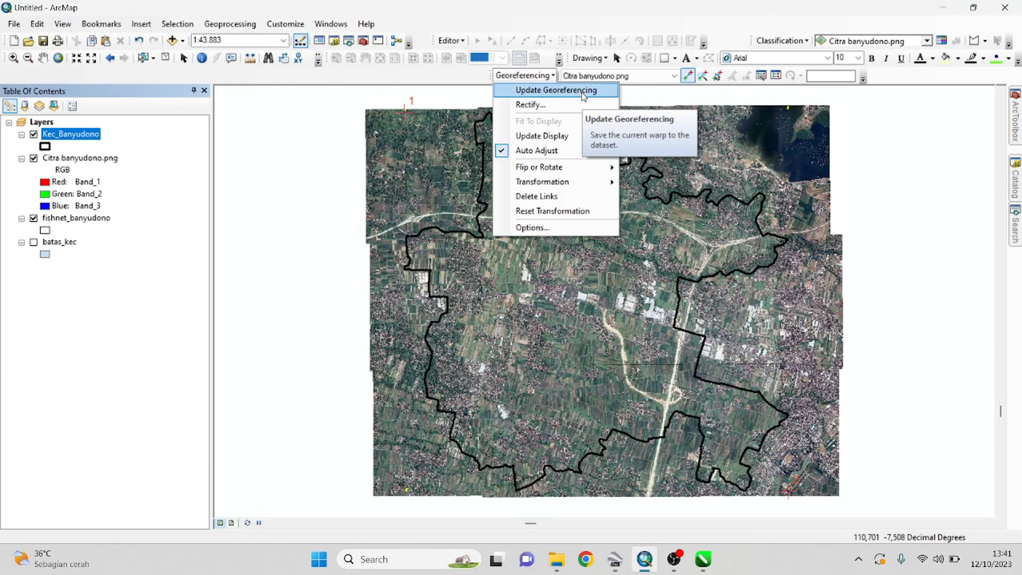
{"action": "left_click", "coordinate": [558, 104]}
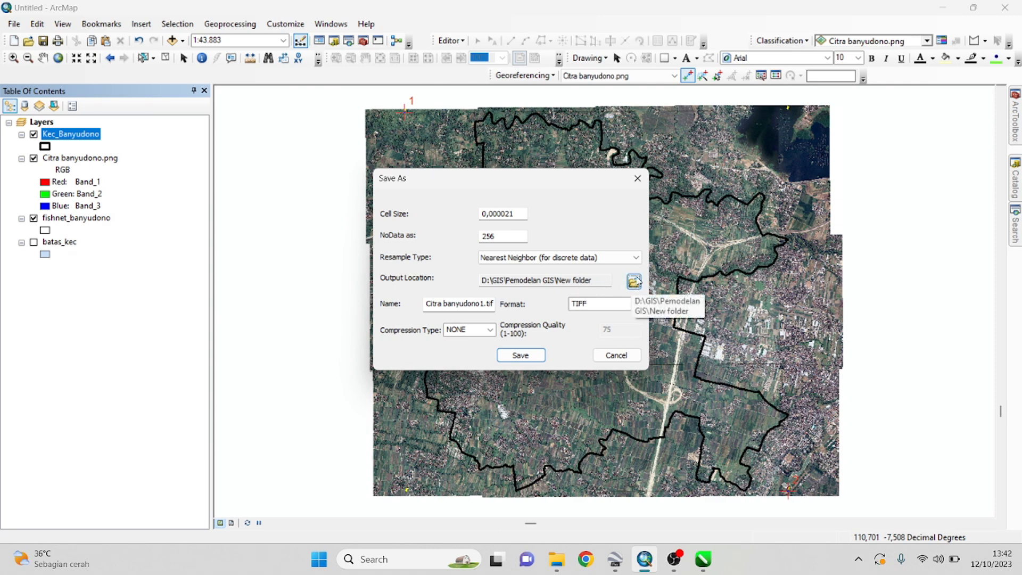
{"action": "left_click", "coordinate": [533, 356]}
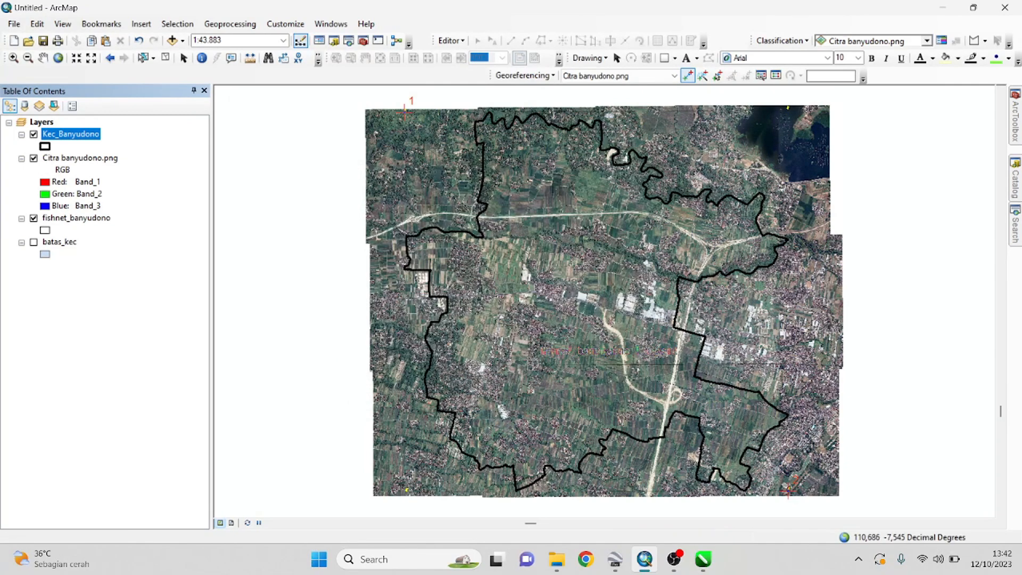
{"action": "left_click", "coordinate": [524, 75]}
{"action": "left_click", "coordinate": [537, 91]}
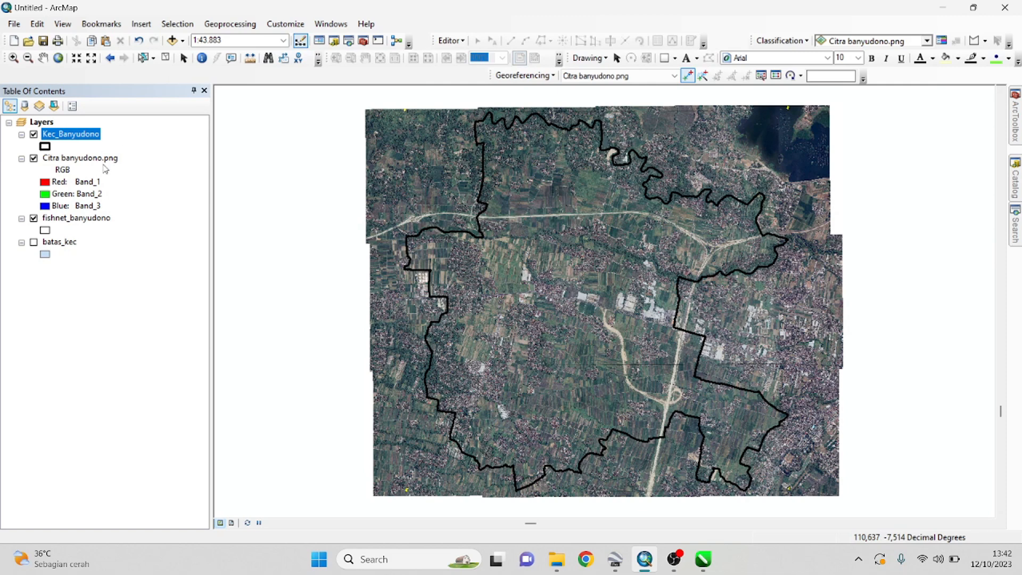
- Refresh New folder in the Catalog and add Citra banyudono1.tif to the map directly below the Kec_Banyudono layer
{"action": "left_click", "coordinate": [1015, 181]}
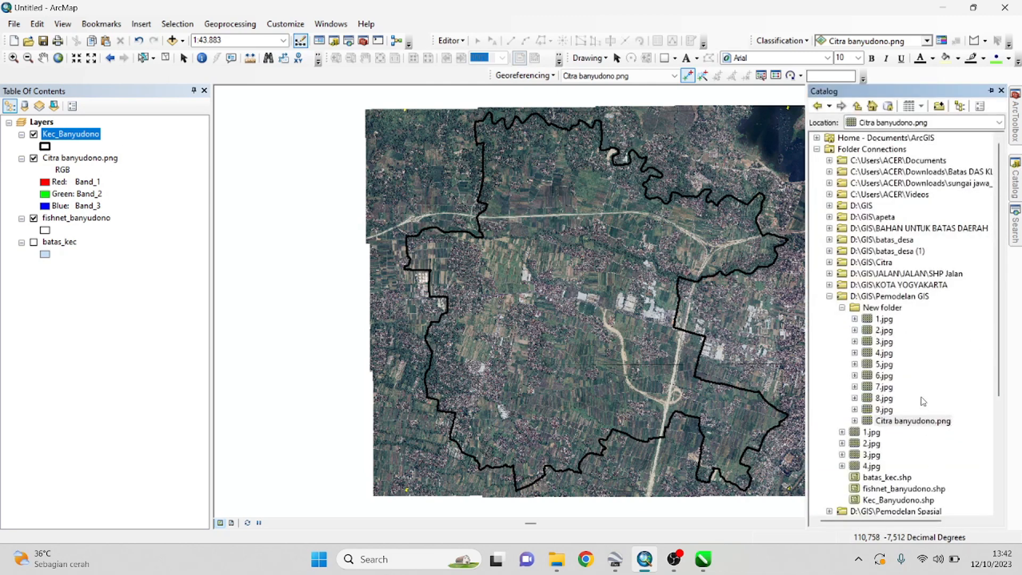
{"action": "right_click", "coordinate": [897, 309]}
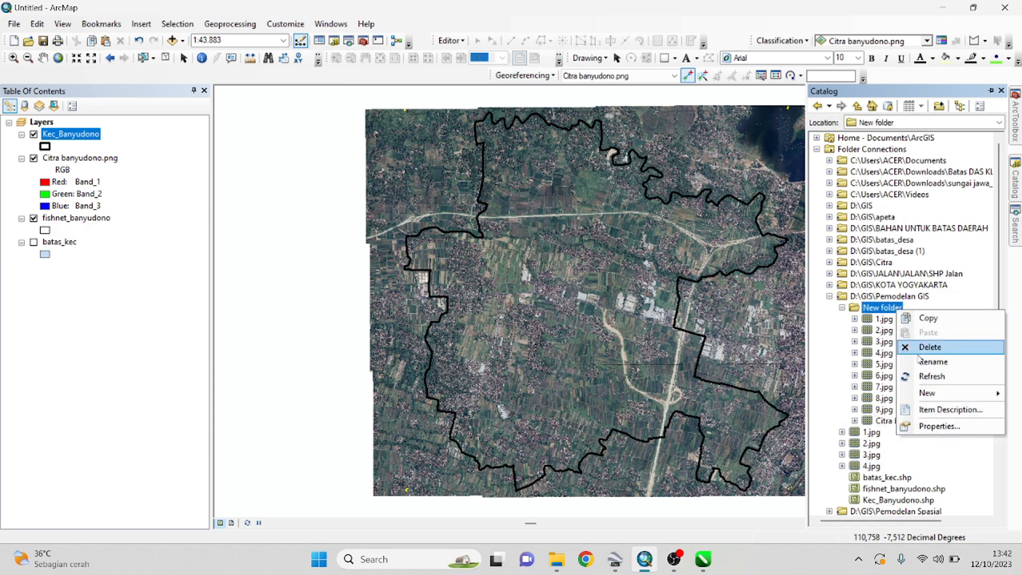
{"action": "left_click", "coordinate": [926, 377]}
{"action": "mouse_move", "coordinate": [916, 430]}
{"action": "left_mouse_down"}
{"action": "mouse_move", "coordinate": [101, 202]}
{"action": "mouse_move", "coordinate": [97, 154]}
{"action": "left_mouse_up"}
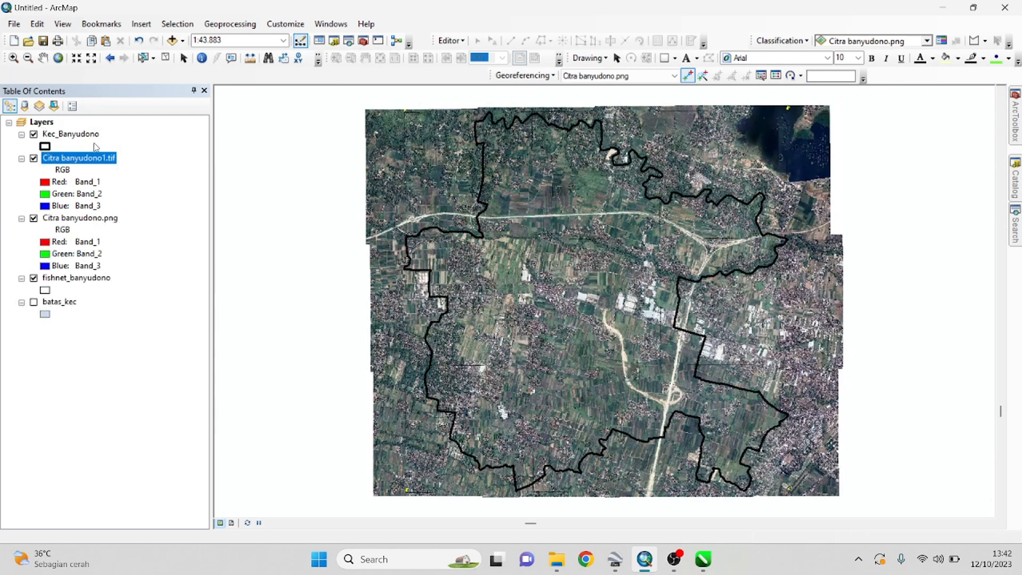
{"action": "left_click", "coordinate": [73, 220]}
{"action": "right_click", "coordinate": [72, 223]}
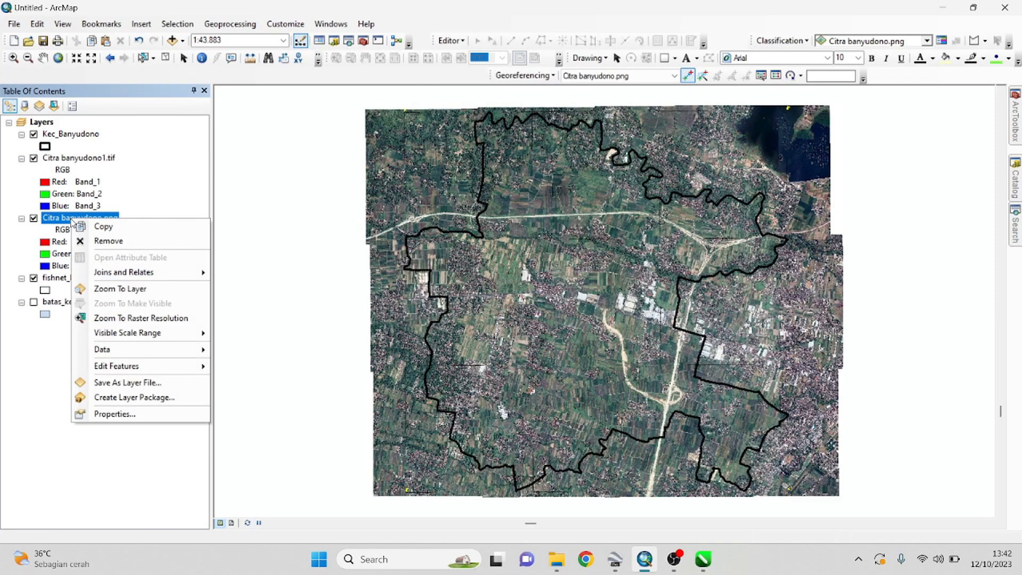
{"action": "left_click", "coordinate": [57, 222]}
{"action": "left_click", "coordinate": [57, 218]}
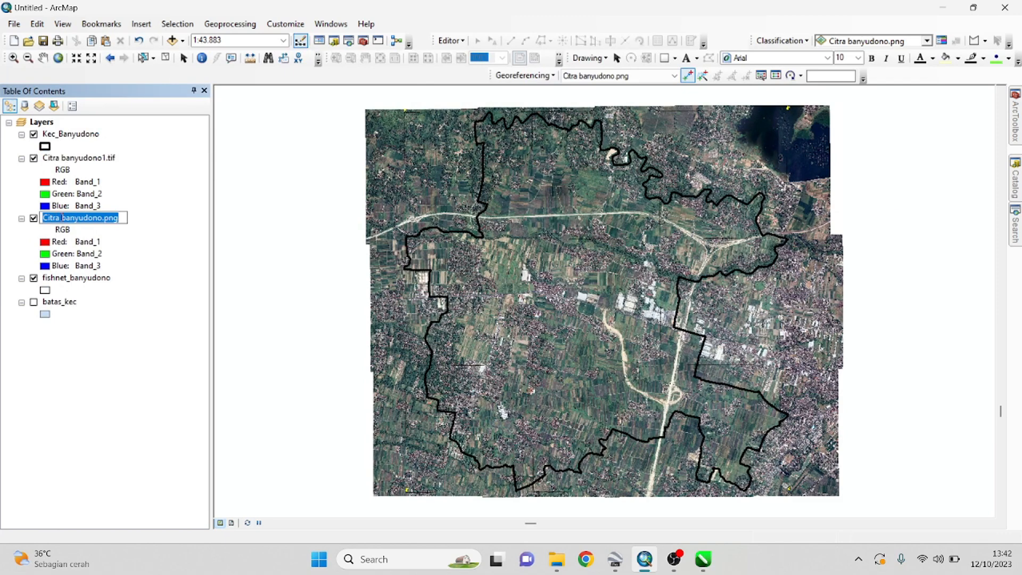
- Remove the original Citra banyudono.png layer from the map, keeping the rectified Citra banyudono1.tif
{"action": "scroll", "coordinate": [511, 181], "scroll_direction": "down", "scroll_amount": 2}
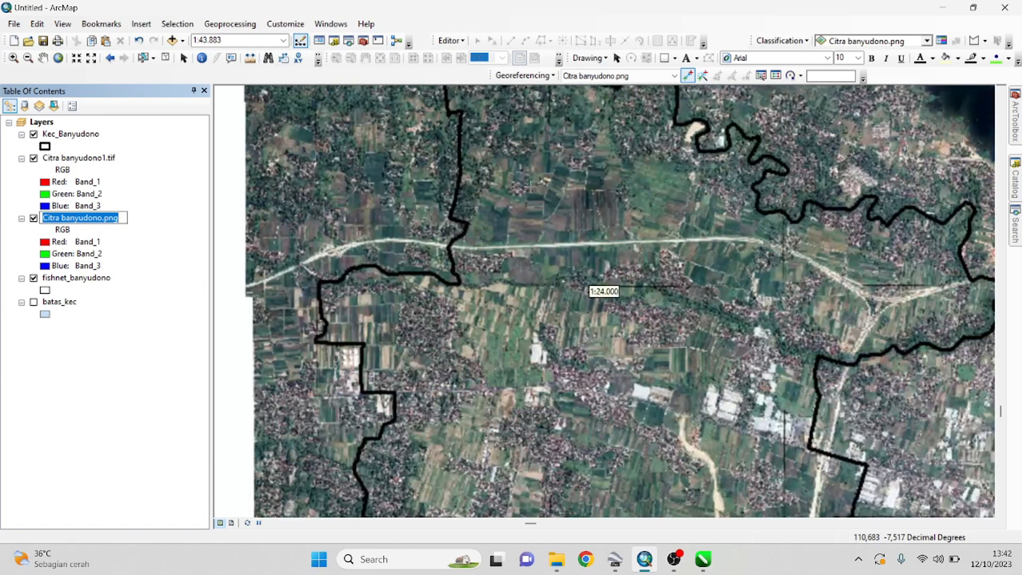
{"action": "scroll", "coordinate": [466, 205], "scroll_direction": "down", "scroll_amount": 2}
{"action": "scroll", "coordinate": [523, 211], "scroll_direction": "up", "scroll_amount": 2}
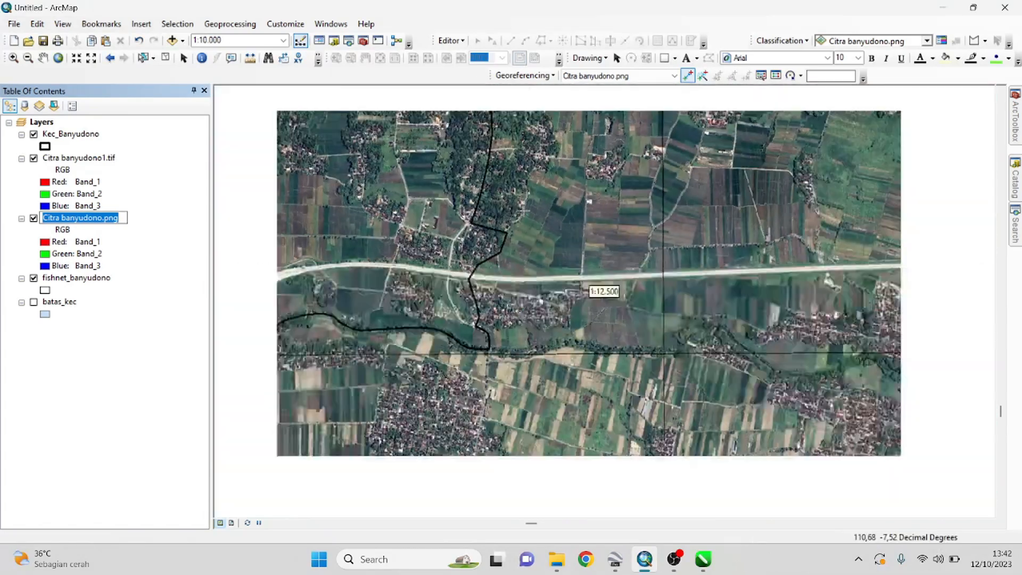
{"action": "scroll", "coordinate": [404, 267], "scroll_direction": "down", "scroll_amount": 1}
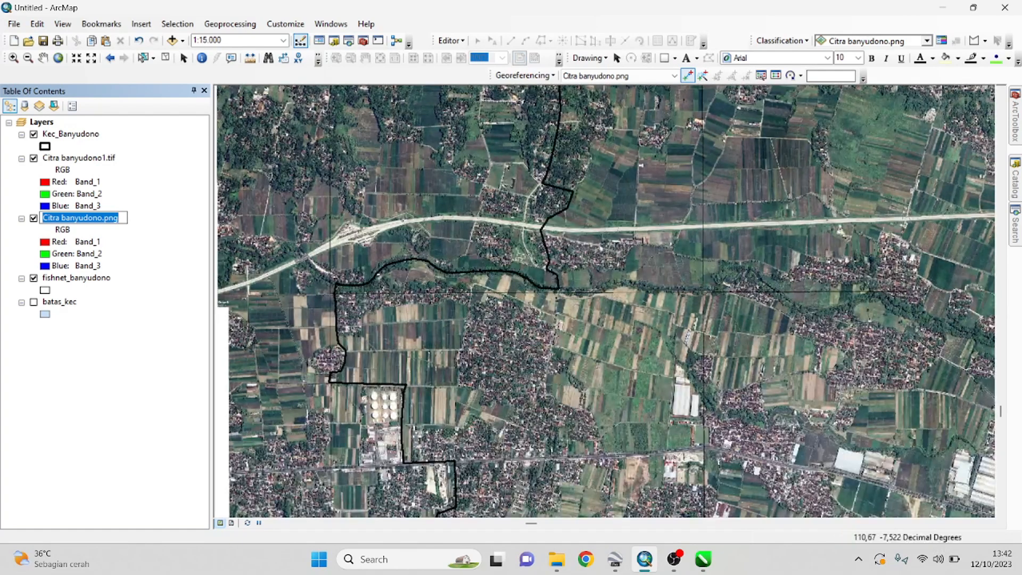
{"action": "scroll", "coordinate": [490, 276], "scroll_direction": "up", "scroll_amount": 1}
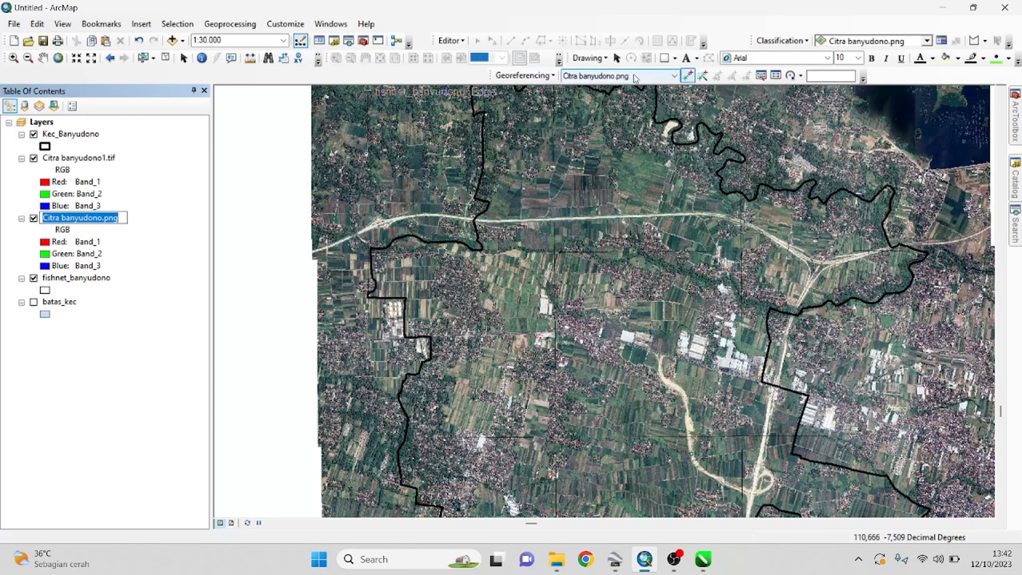
{"action": "left_click", "coordinate": [62, 217]}
{"action": "left_click", "coordinate": [69, 223]}
{"action": "right_click", "coordinate": [71, 222]}
{"action": "left_click", "coordinate": [82, 239]}
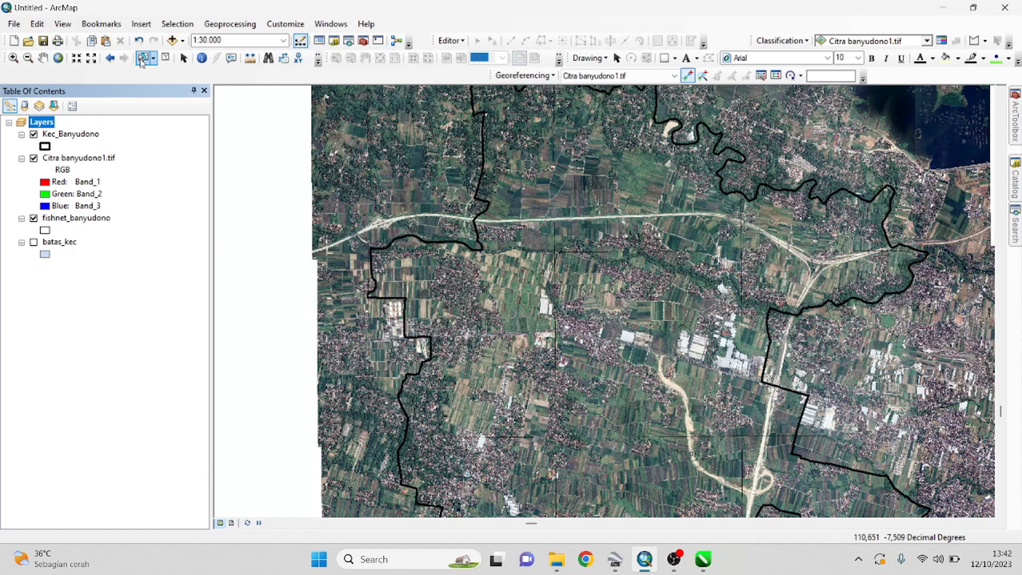
- Examine the image detail of Citra banyudono1.tif close up, around the settlements and fields in the southwestern part of the district
{"action": "left_click", "coordinate": [185, 60]}
{"action": "scroll", "coordinate": [420, 214], "scroll_direction": "up", "scroll_amount": 3}
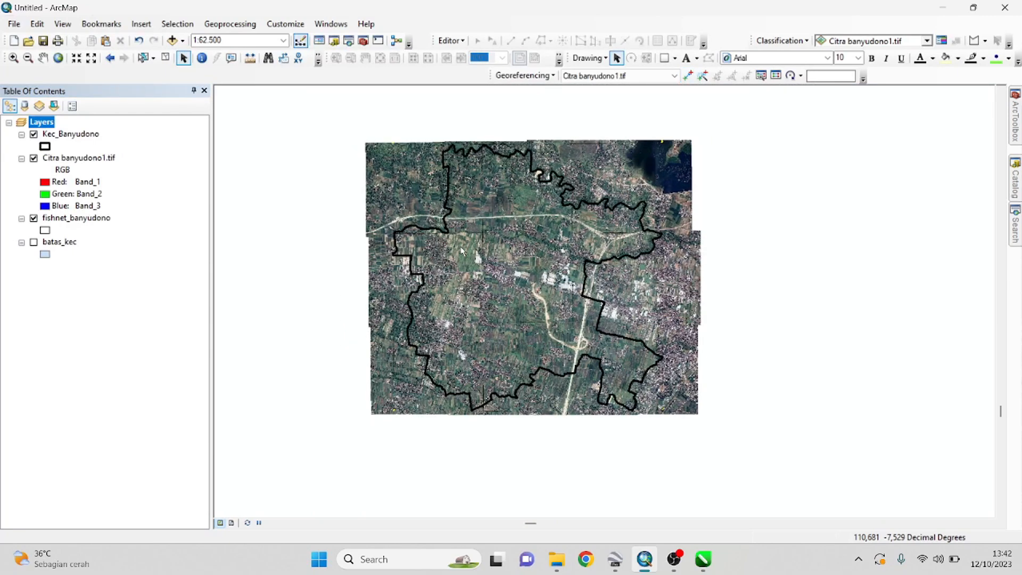
{"action": "scroll", "coordinate": [461, 247], "scroll_direction": "down", "scroll_amount": 2}
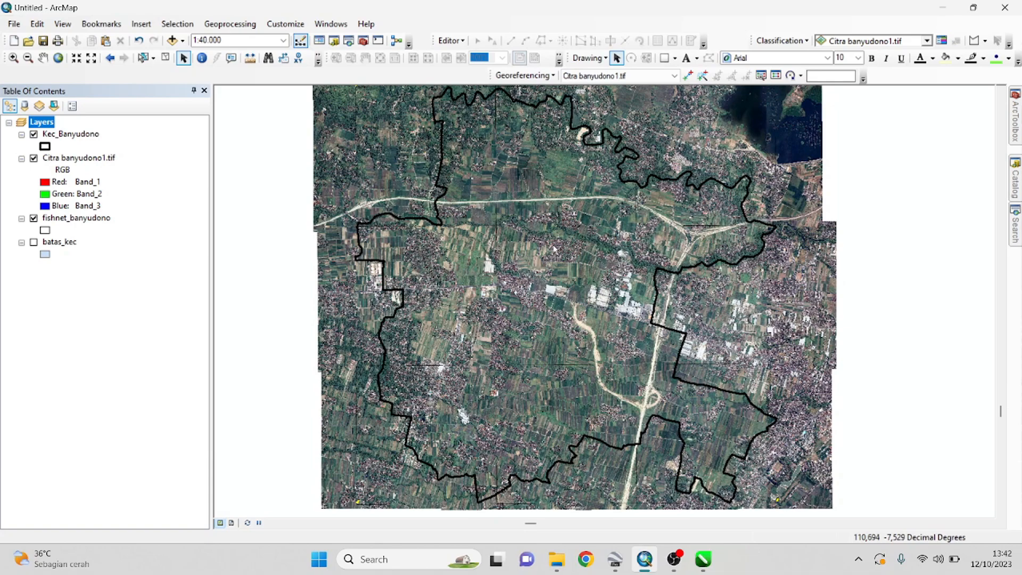
{"action": "scroll", "coordinate": [685, 347], "scroll_direction": "down", "scroll_amount": 3}
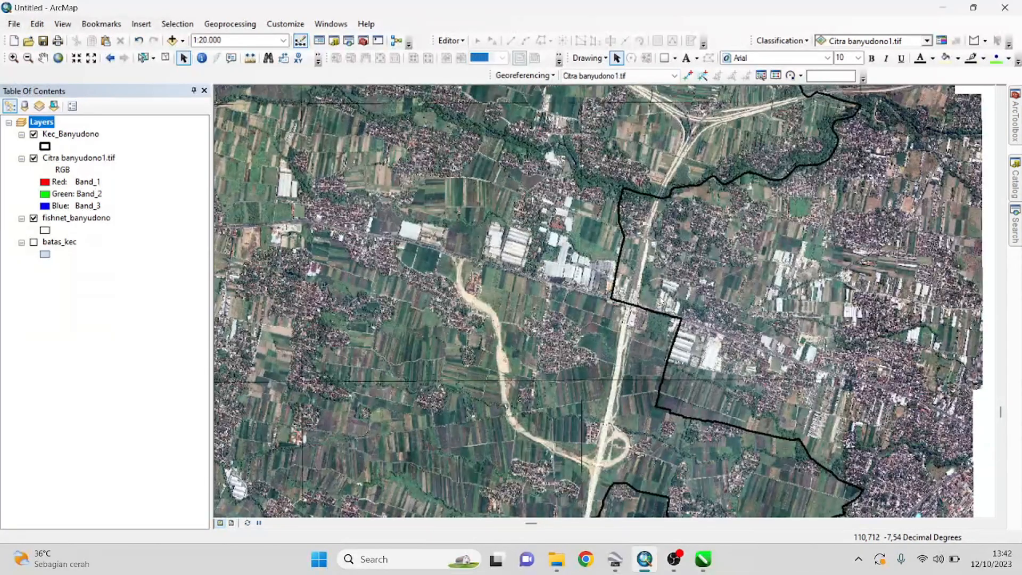
{"action": "scroll", "coordinate": [586, 238], "scroll_direction": "up", "scroll_amount": 3}
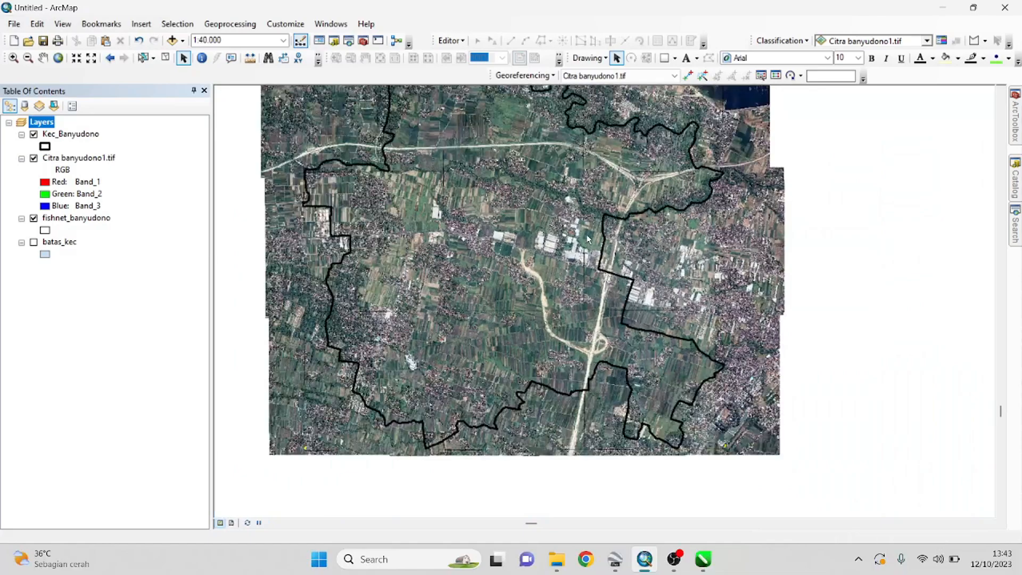
{"action": "scroll", "coordinate": [599, 295], "scroll_direction": "down", "scroll_amount": 9}
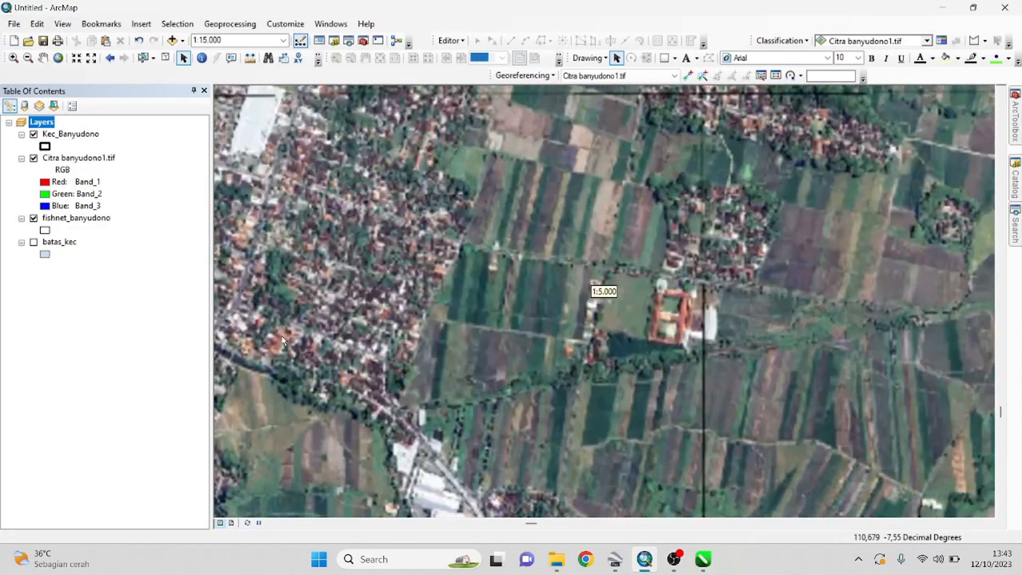
{"action": "scroll", "coordinate": [309, 333], "scroll_direction": "down", "scroll_amount": 3}
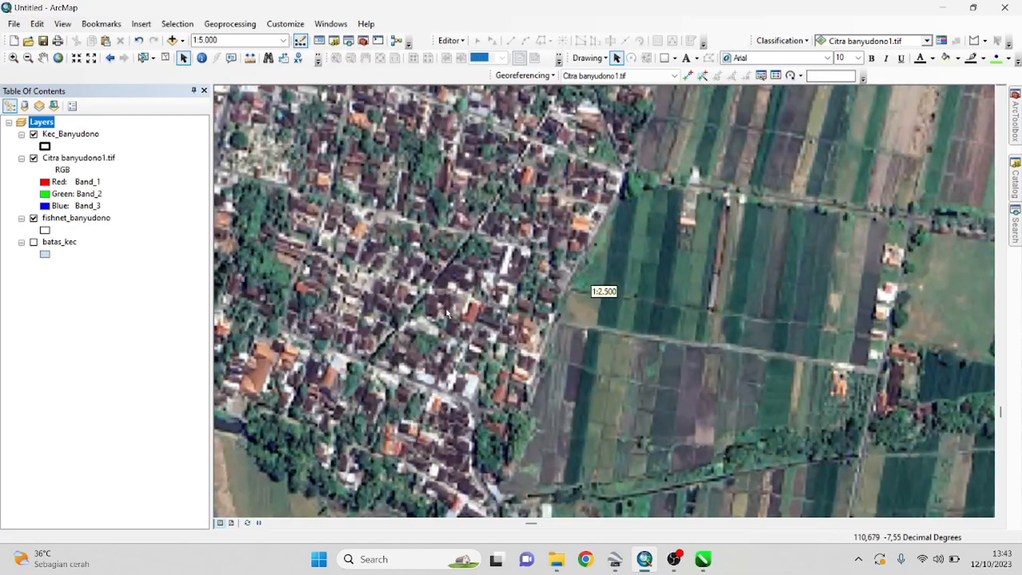
{"action": "scroll", "coordinate": [454, 275], "scroll_direction": "up", "scroll_amount": 2}
{"action": "scroll", "coordinate": [453, 276], "scroll_direction": "down", "scroll_amount": 2}
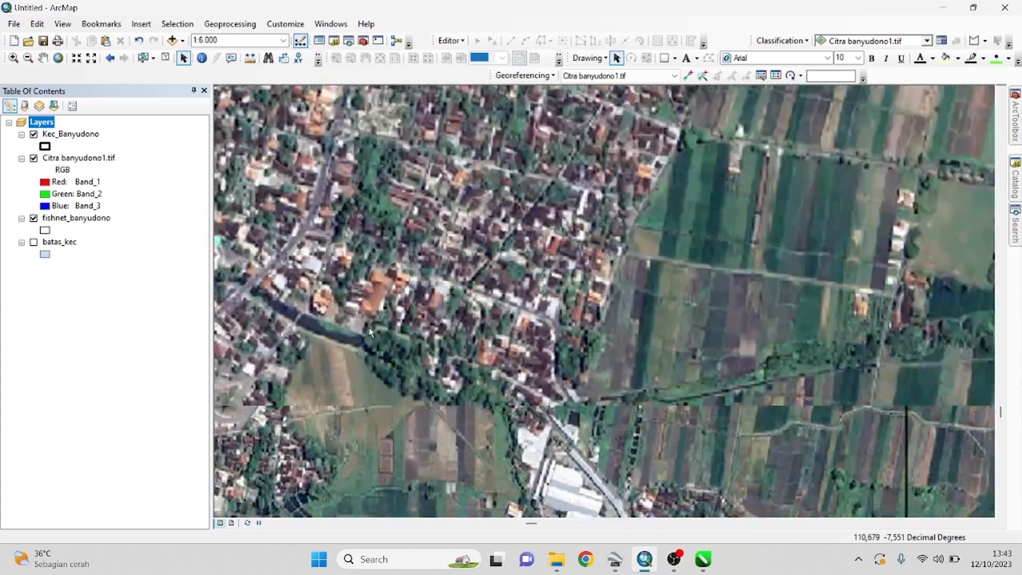
{"action": "scroll", "coordinate": [572, 298], "scroll_direction": "down", "scroll_amount": 2}
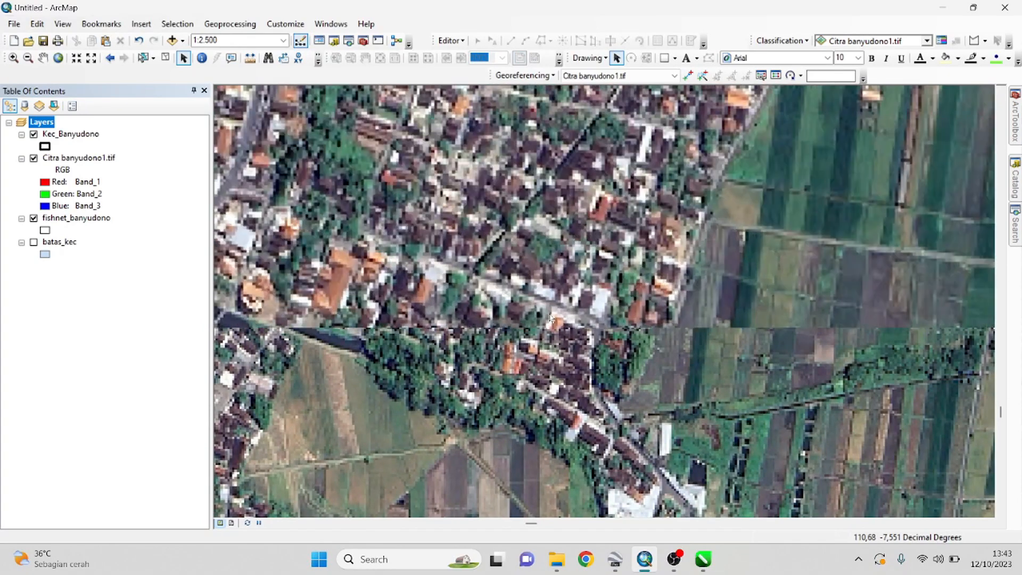
{"action": "scroll", "coordinate": [552, 314], "scroll_direction": "up", "scroll_amount": 2}
{"action": "scroll", "coordinate": [552, 314], "scroll_direction": "up", "scroll_amount": 2}
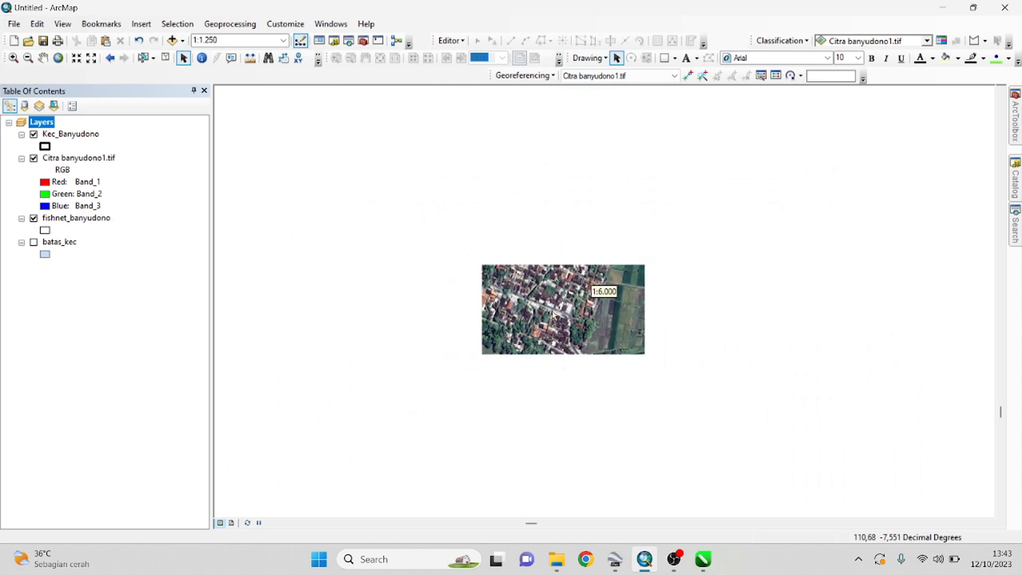
{"action": "scroll", "coordinate": [345, 344], "scroll_direction": "down", "scroll_amount": 3}
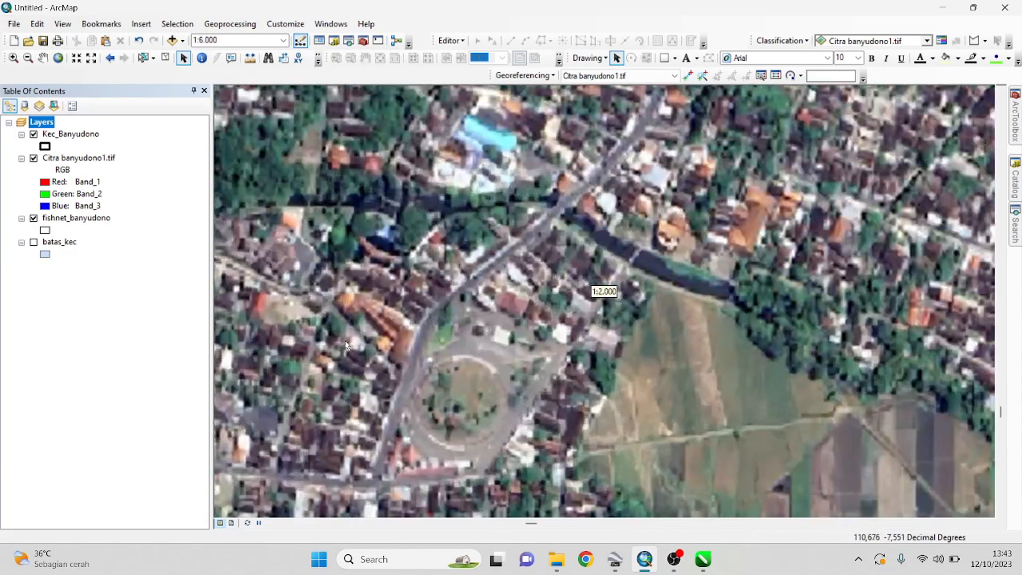
{"action": "scroll", "coordinate": [421, 329], "scroll_direction": "up", "scroll_amount": 3}
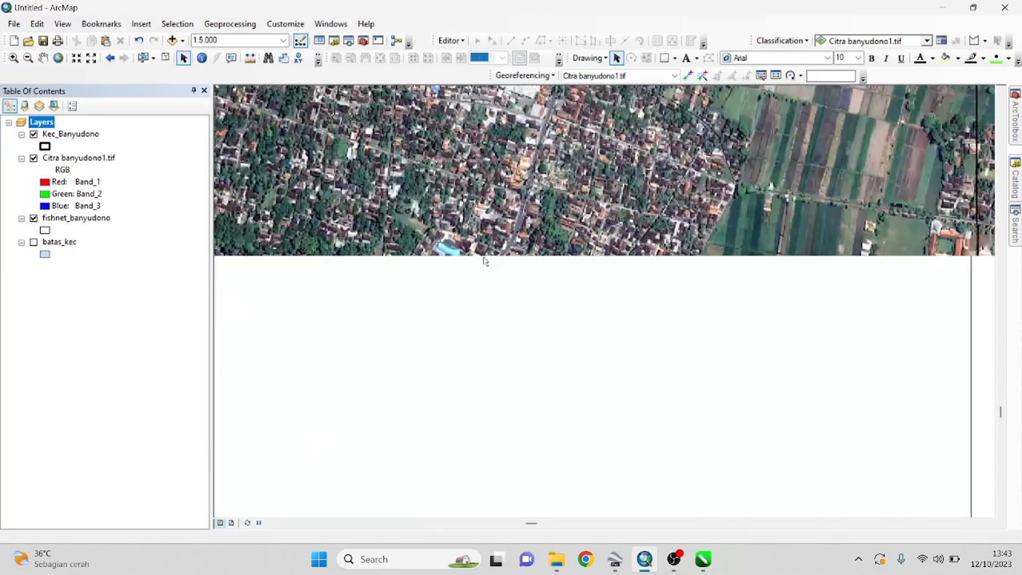
{"action": "scroll", "coordinate": [504, 258], "scroll_direction": "down", "scroll_amount": 3}
{"action": "scroll", "coordinate": [399, 255], "scroll_direction": "down", "scroll_amount": 2}
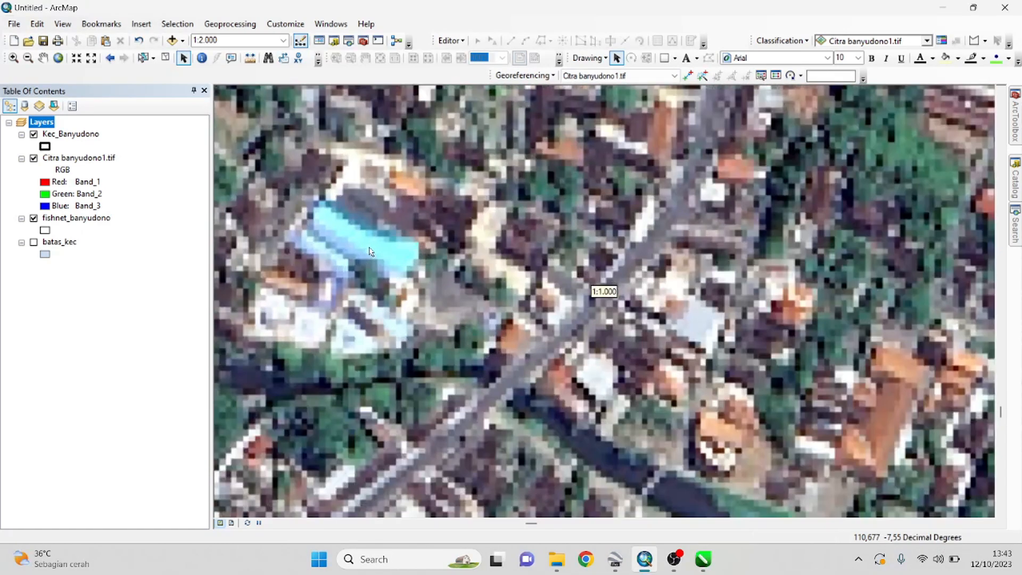
{"action": "scroll", "coordinate": [474, 266], "scroll_direction": "up", "scroll_amount": 3}
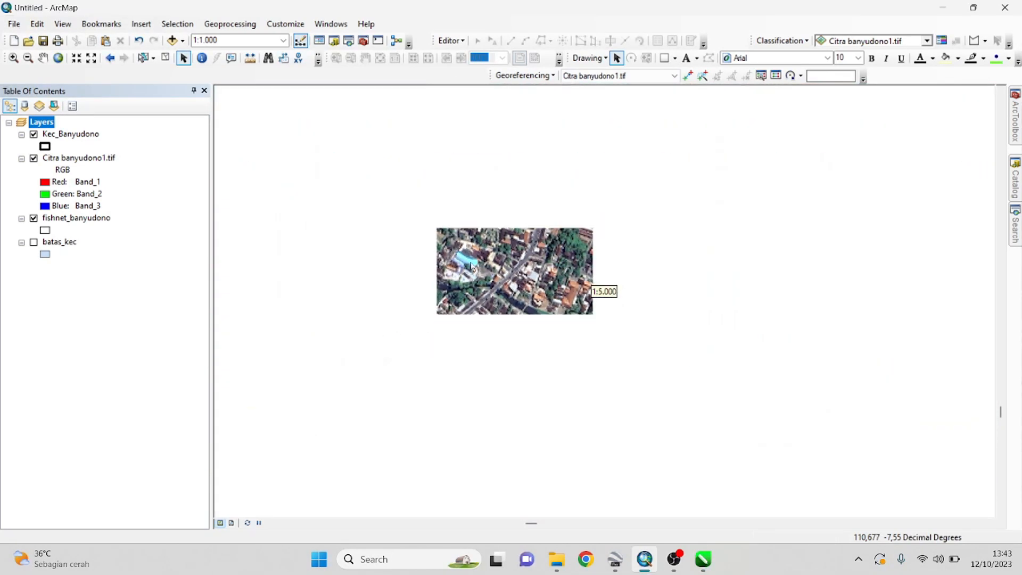
{"action": "scroll", "coordinate": [470, 263], "scroll_direction": "up", "scroll_amount": 2}
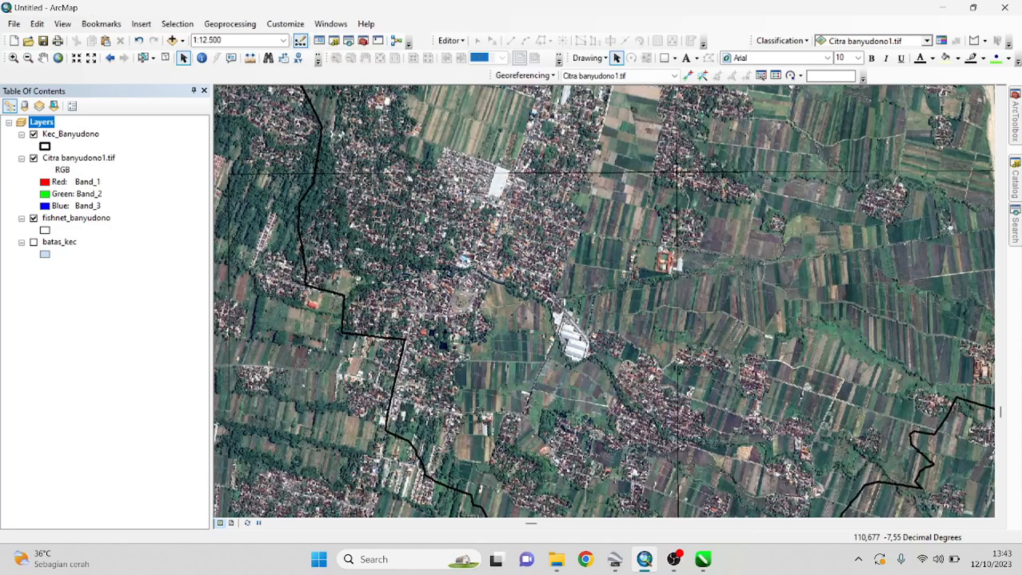
- Examine how Citra banyudono1.tif lines up with the southern Kec_Banyudono boundary and across the whole district
{"action": "scroll", "coordinate": [581, 260], "scroll_direction": "up", "scroll_amount": 2}
{"action": "scroll", "coordinate": [554, 339], "scroll_direction": "down", "scroll_amount": 3}
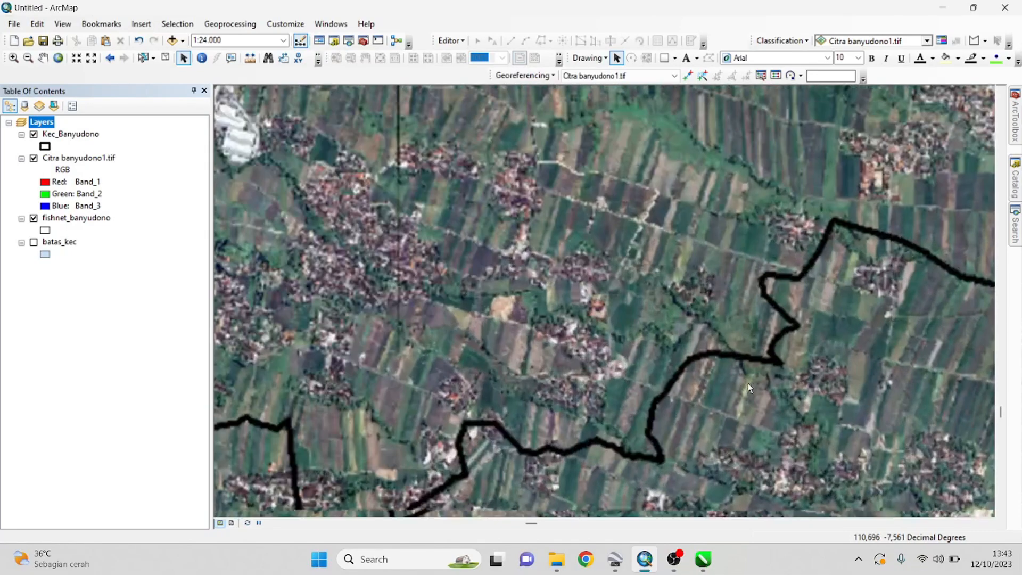
{"action": "scroll", "coordinate": [558, 338], "scroll_direction": "down", "scroll_amount": 3}
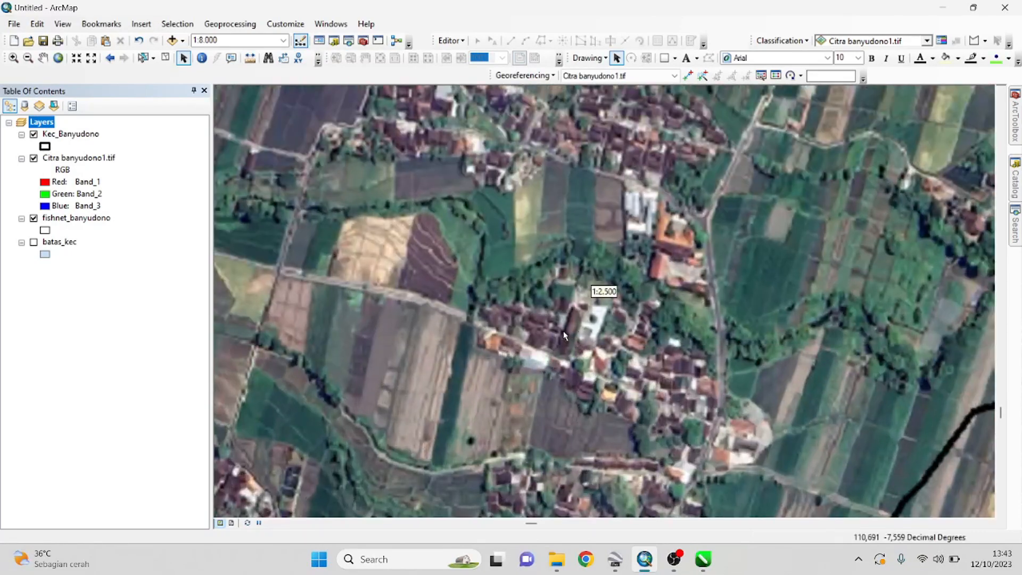
{"action": "scroll", "coordinate": [649, 326], "scroll_direction": "up", "scroll_amount": 3}
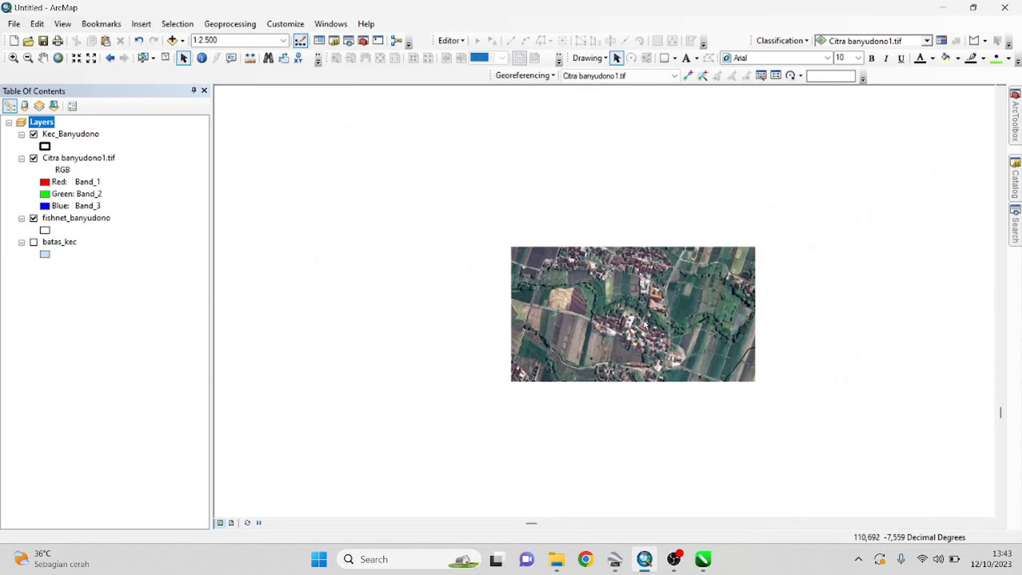
{"action": "scroll", "coordinate": [644, 325], "scroll_direction": "up", "scroll_amount": 2}
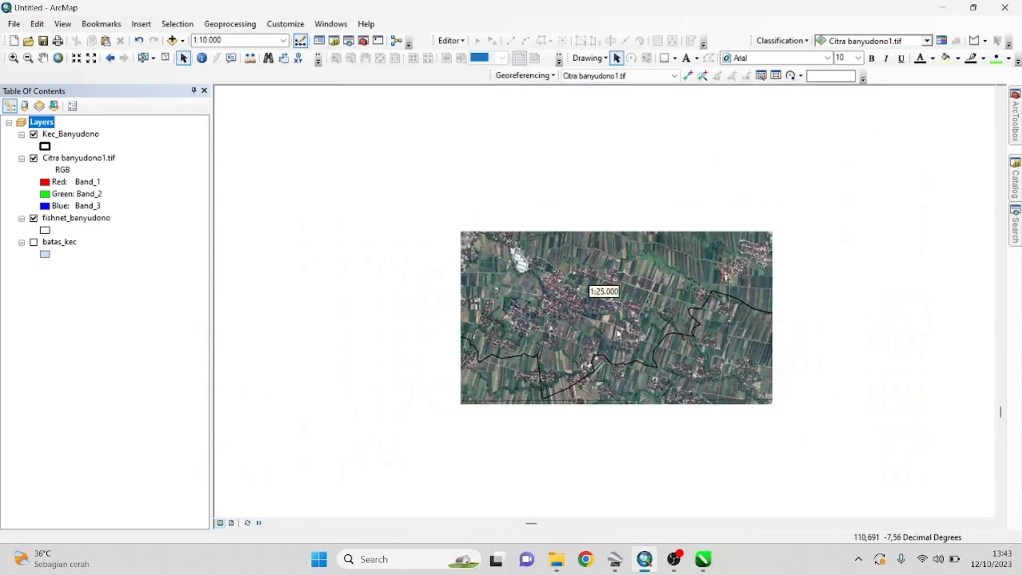
{"action": "scroll", "coordinate": [612, 335], "scroll_direction": "up", "scroll_amount": 1}
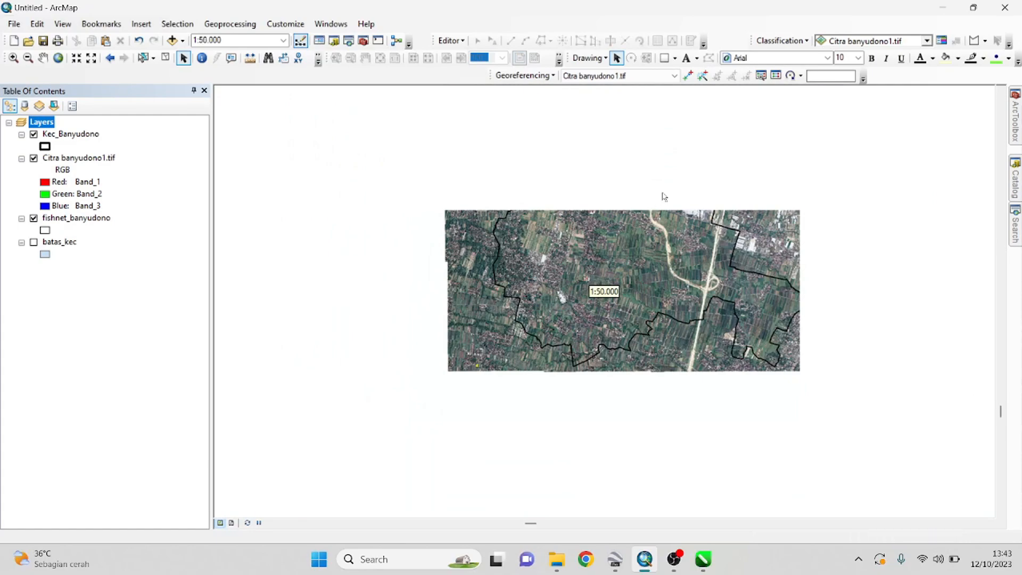
{"action": "scroll", "coordinate": [626, 305], "scroll_direction": "up", "scroll_amount": 1}
{"action": "scroll", "coordinate": [580, 298], "scroll_direction": "down", "scroll_amount": 4}
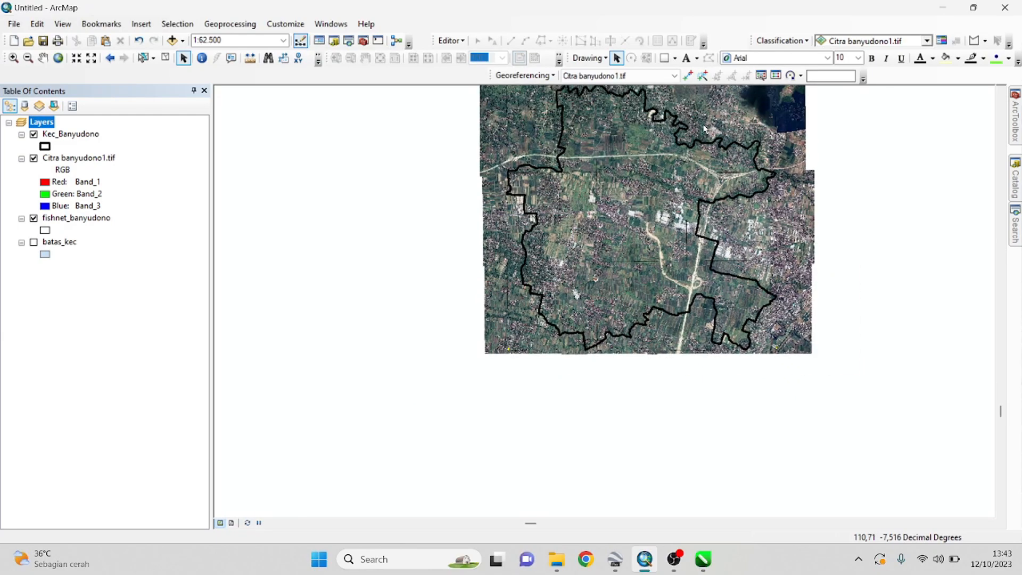
{"action": "scroll", "coordinate": [597, 303], "scroll_direction": "up", "scroll_amount": 2}
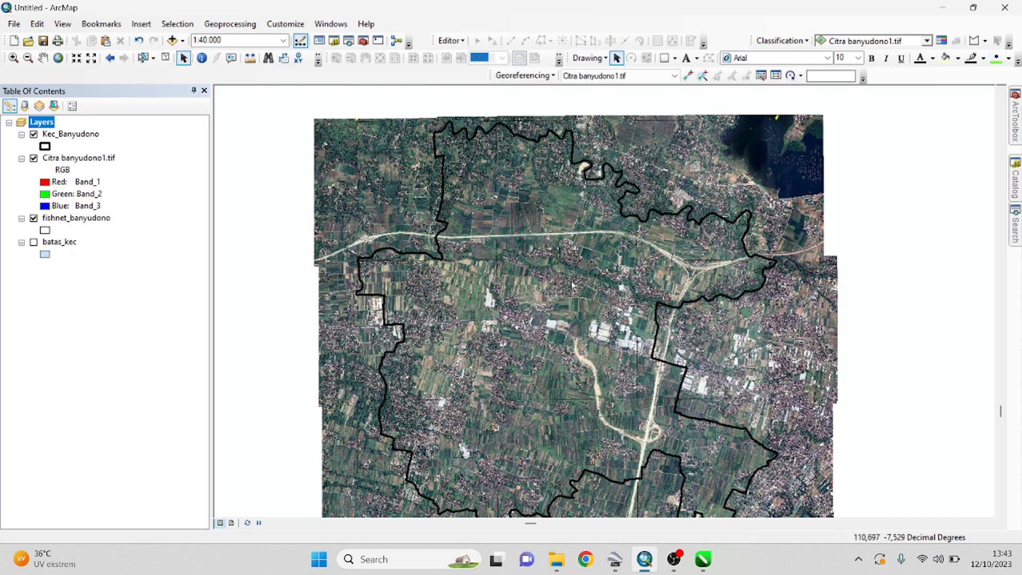
- Examine how Citra banyudono1.tif fits the northern and eastern Kec_Banyudono boundary, around the highway junction and across the full image
{"action": "scroll", "coordinate": [556, 296], "scroll_direction": "down", "scroll_amount": 2}
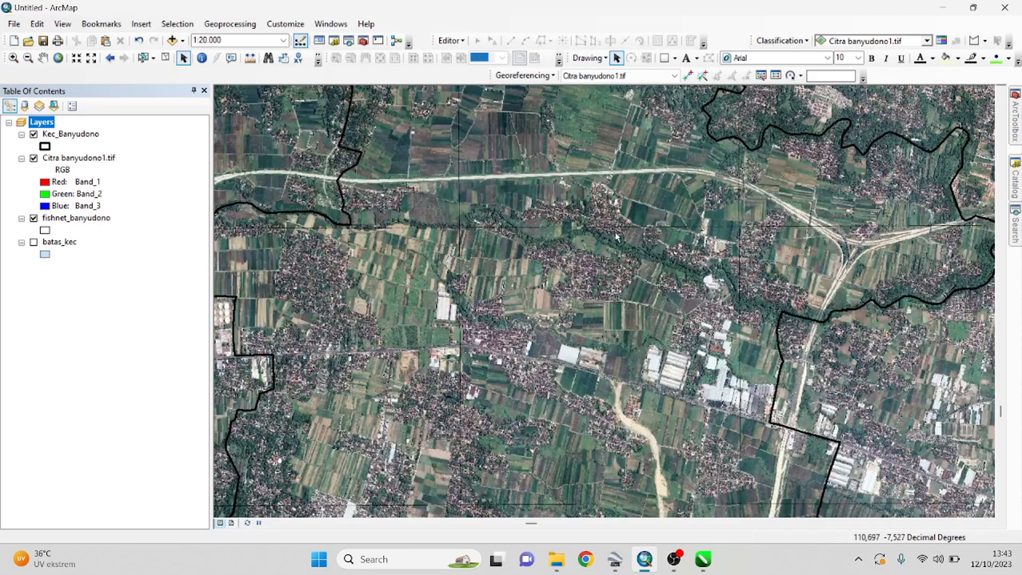
{"action": "scroll", "coordinate": [608, 219], "scroll_direction": "up", "scroll_amount": 2}
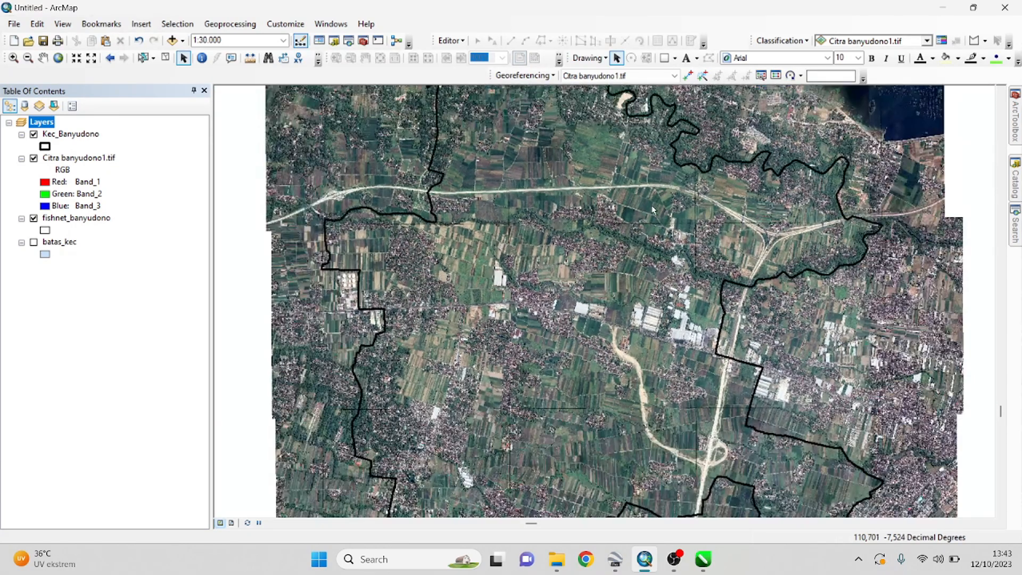
{"action": "scroll", "coordinate": [665, 230], "scroll_direction": "down", "scroll_amount": 2}
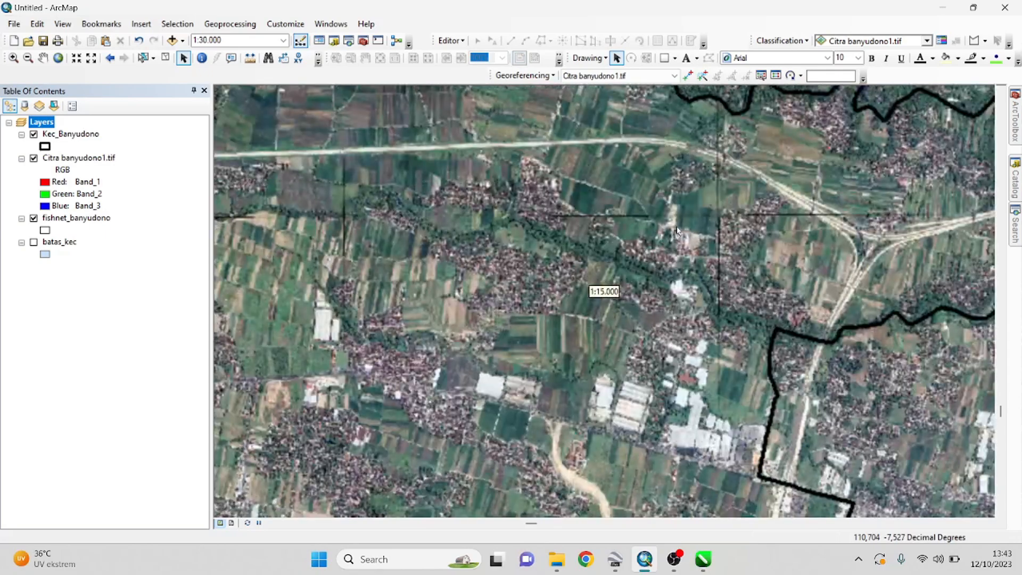
{"action": "scroll", "coordinate": [631, 202], "scroll_direction": "up", "scroll_amount": 2}
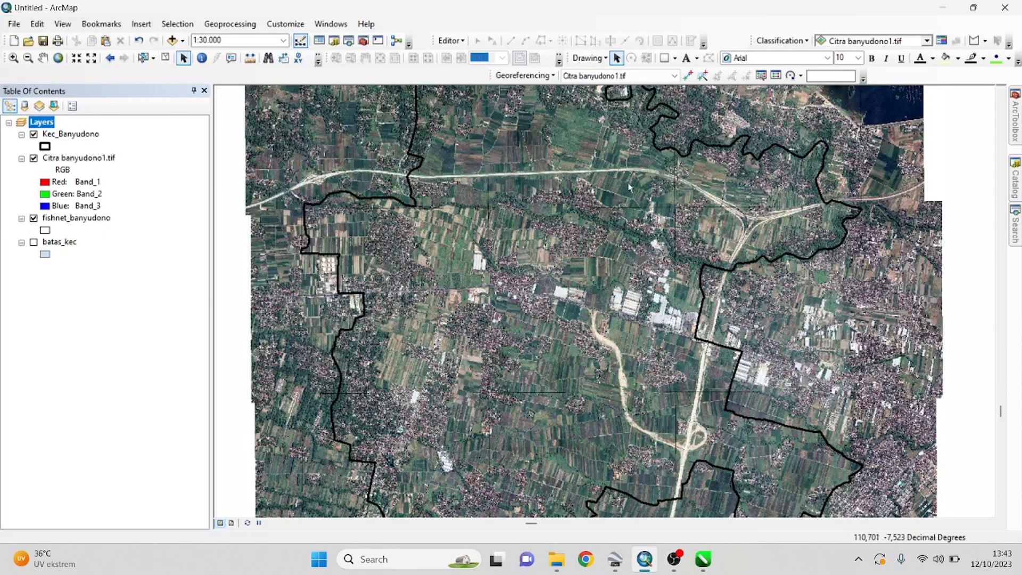
{"action": "scroll", "coordinate": [537, 282], "scroll_direction": "up", "scroll_amount": 3}
{"action": "scroll", "coordinate": [535, 282], "scroll_direction": "down", "scroll_amount": 4}
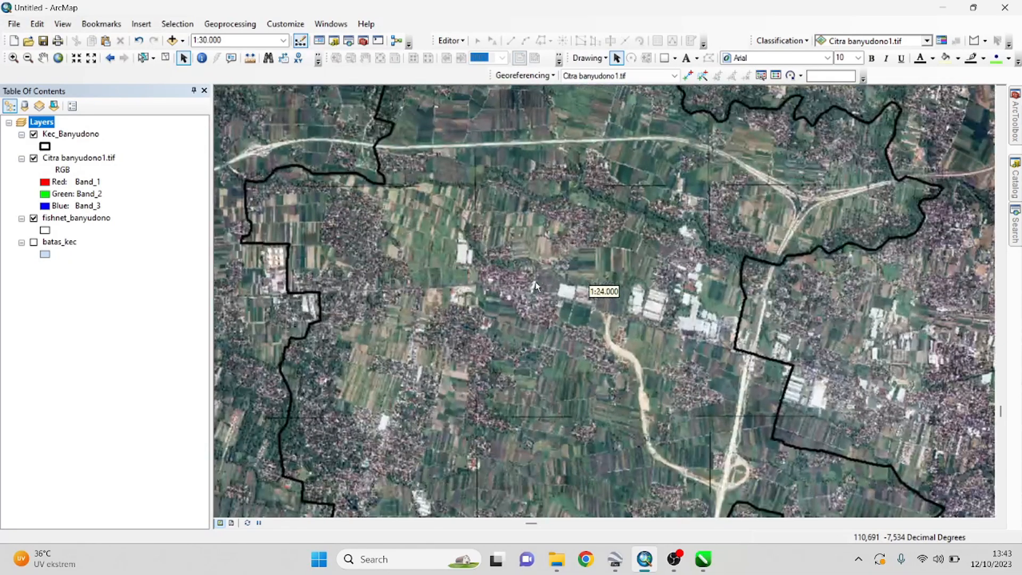
{"action": "scroll", "coordinate": [544, 215], "scroll_direction": "up", "scroll_amount": 3}
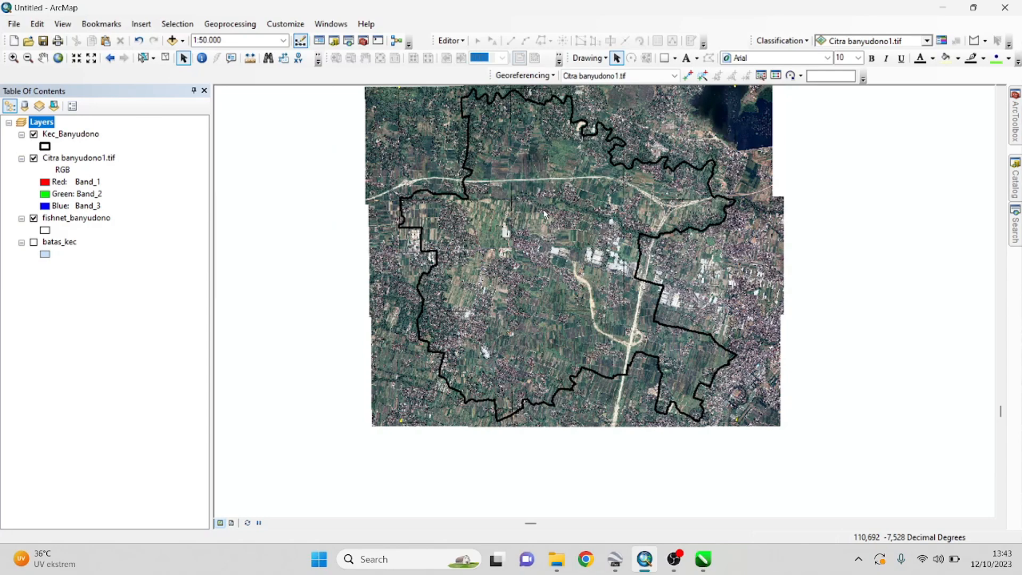
{"action": "scroll", "coordinate": [654, 198], "scroll_direction": "down", "scroll_amount": 4}
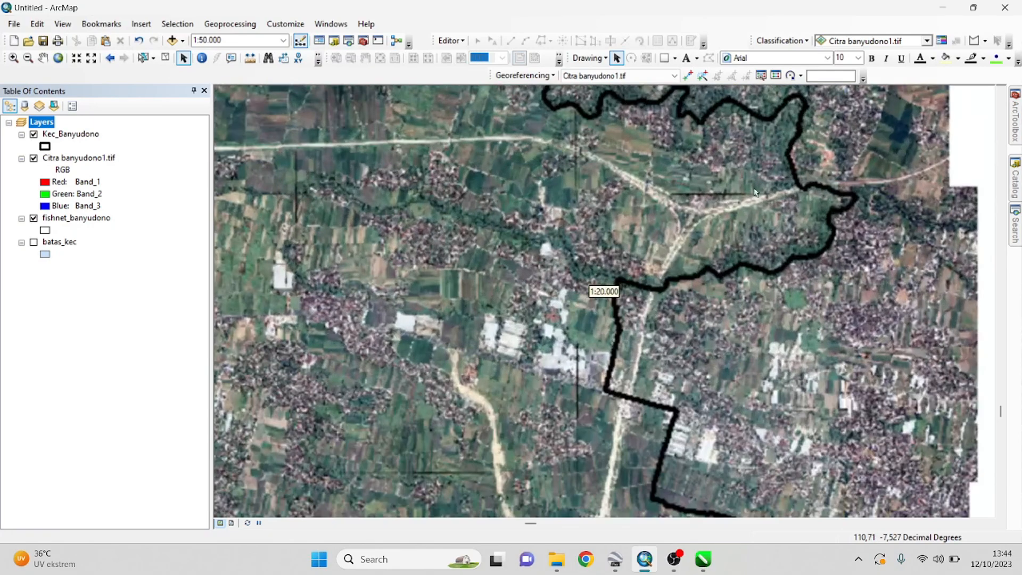
{"action": "scroll", "coordinate": [760, 198], "scroll_direction": "up", "scroll_amount": 4}
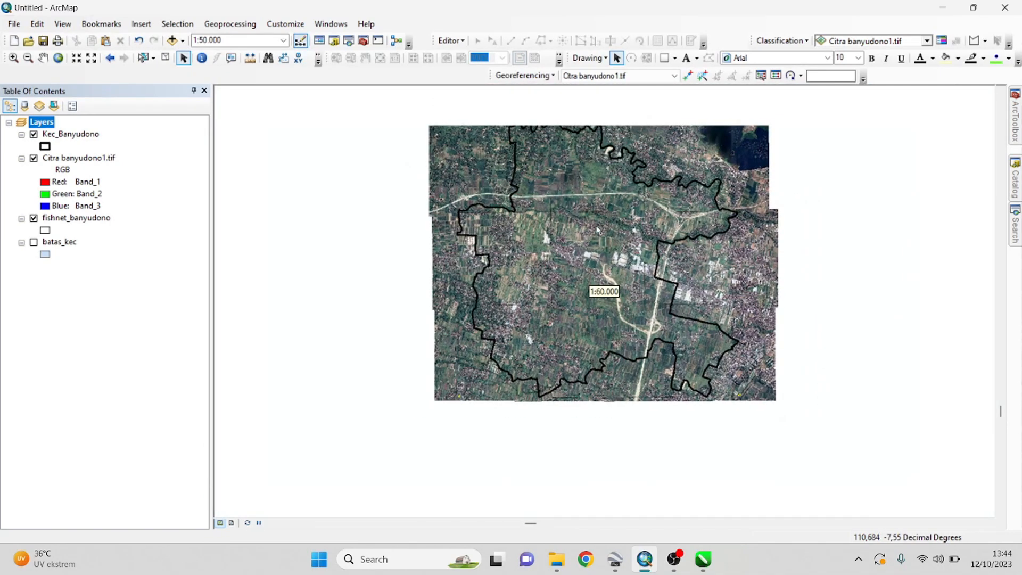
{"action": "scroll", "coordinate": [589, 189], "scroll_direction": "down", "scroll_amount": 4}
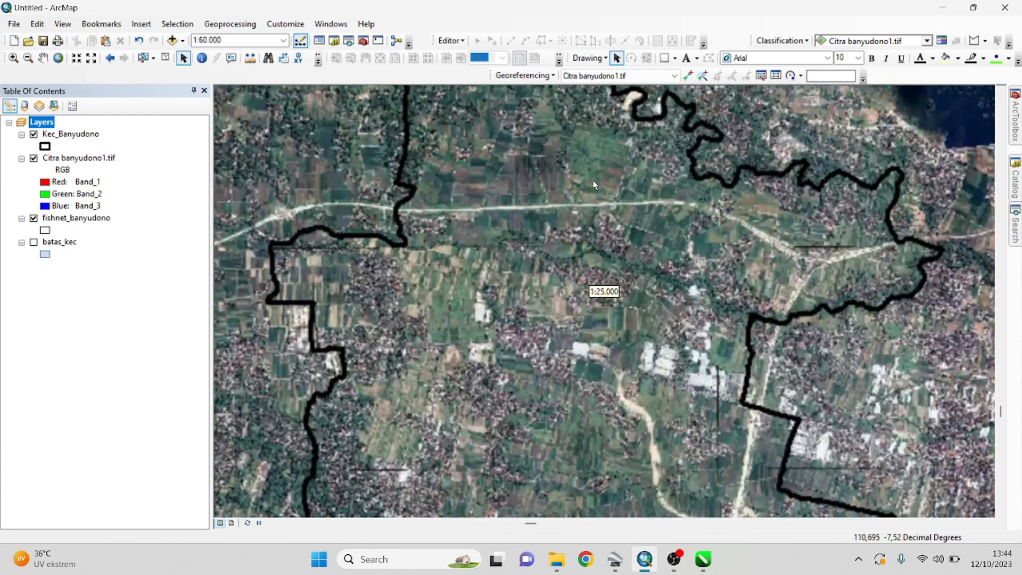
{"action": "scroll", "coordinate": [595, 184], "scroll_direction": "up", "scroll_amount": 3}
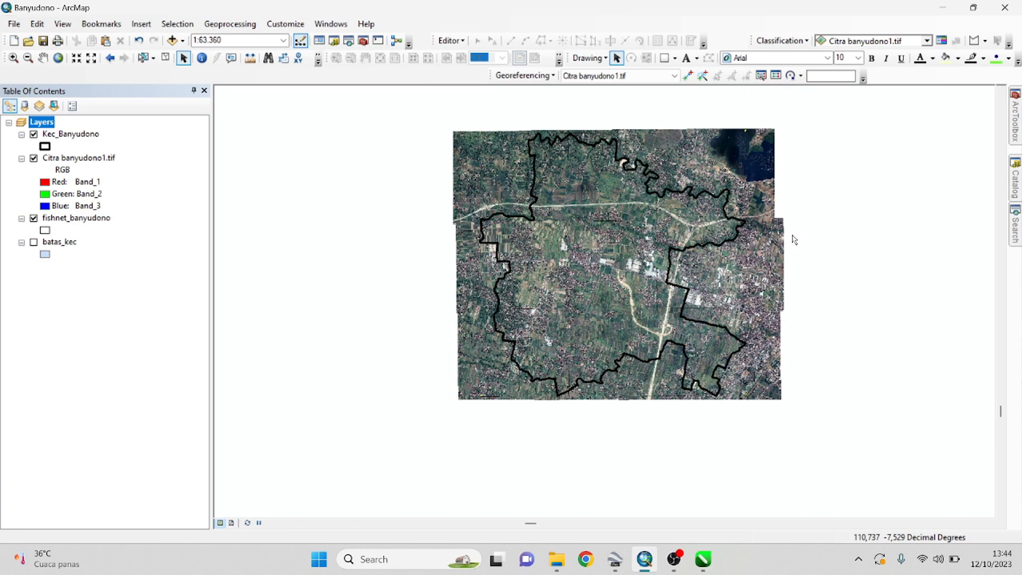